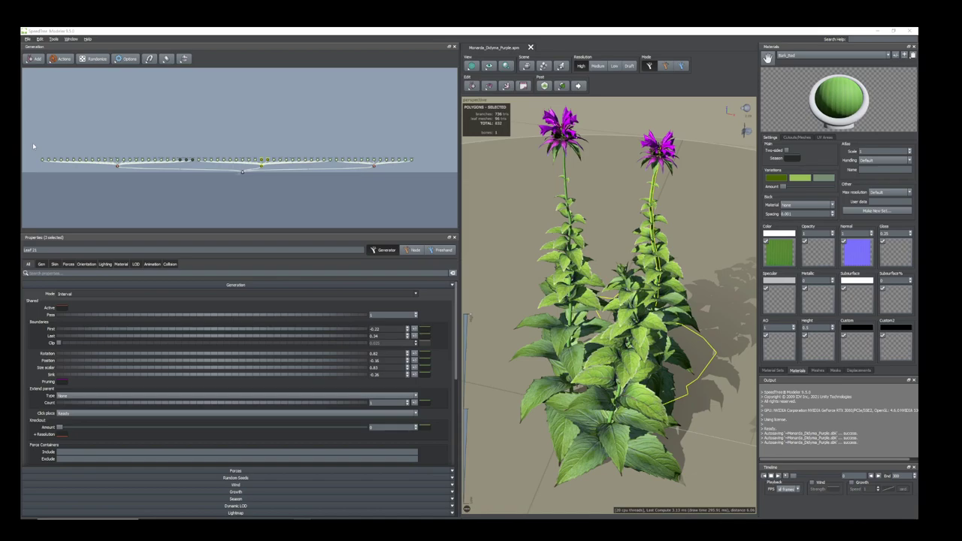
Move the existing plant generator groups well above the Tree node and lay them out side by side in the generation graph
drag(32, 155, 433, 172)
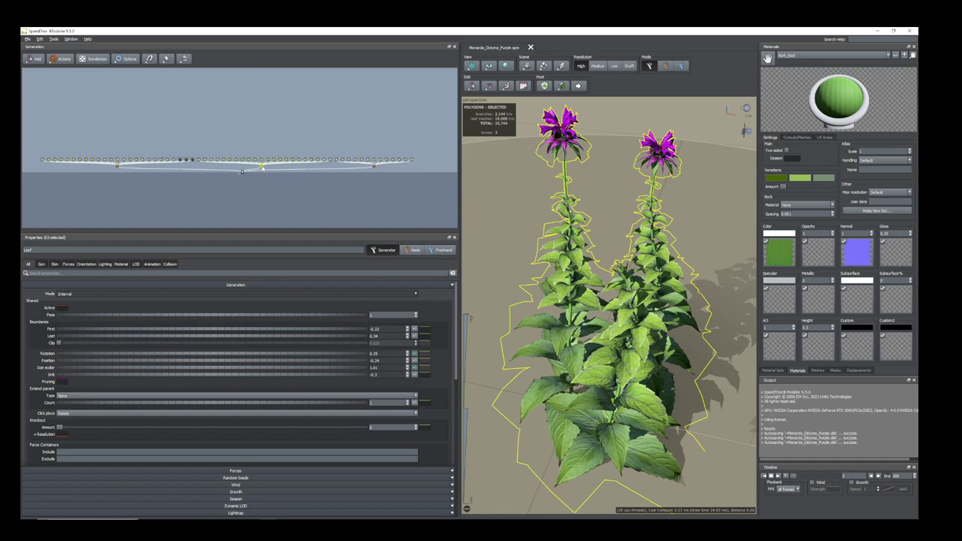
click(261, 167)
drag(33, 148, 417, 172)
drag(263, 171, 263, 59)
middle_drag(326, 182, 318, 222)
drag(273, 206, 425, 97)
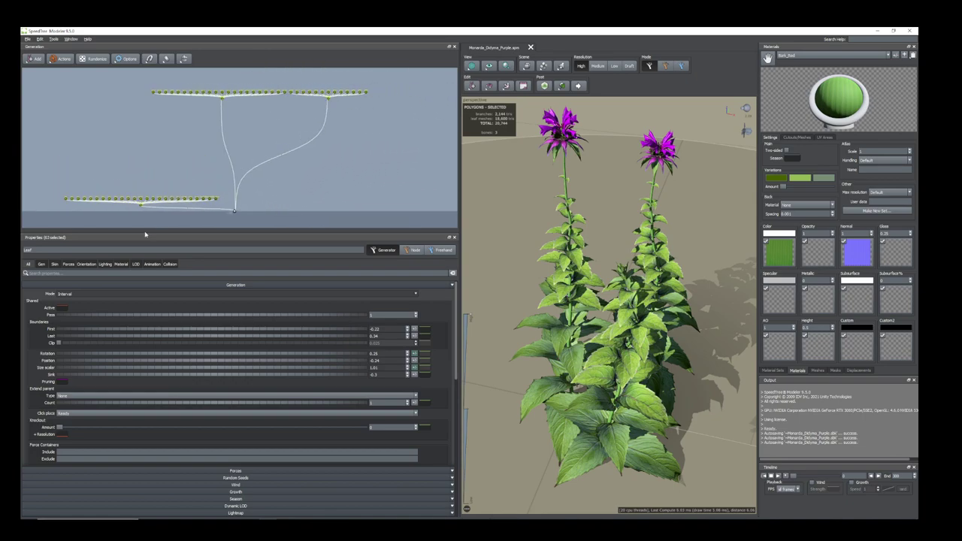
drag(142, 207, 69, 98)
scroll(222, 208, up, 4)
middle_drag(295, 208, 301, 66)
scroll(236, 141, up, 4)
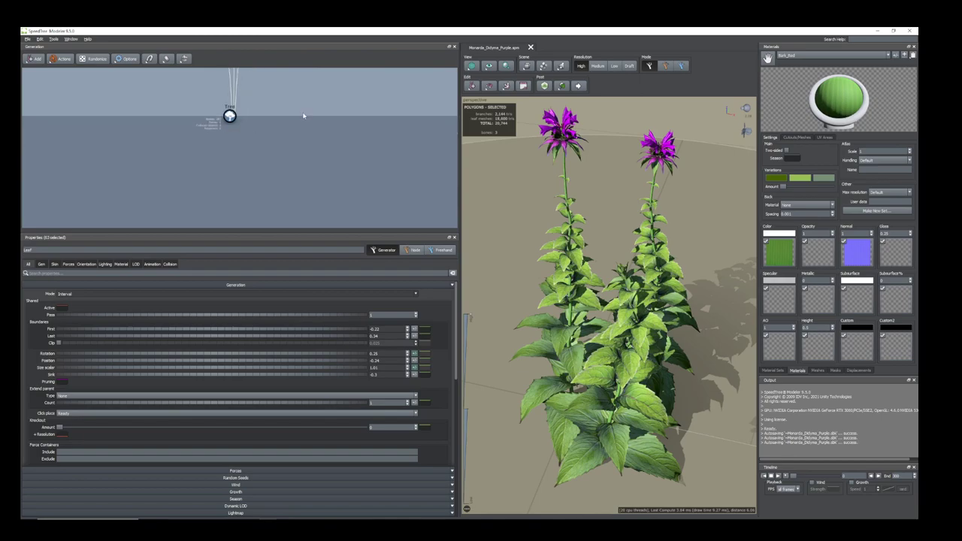
scroll(298, 202, down, 5)
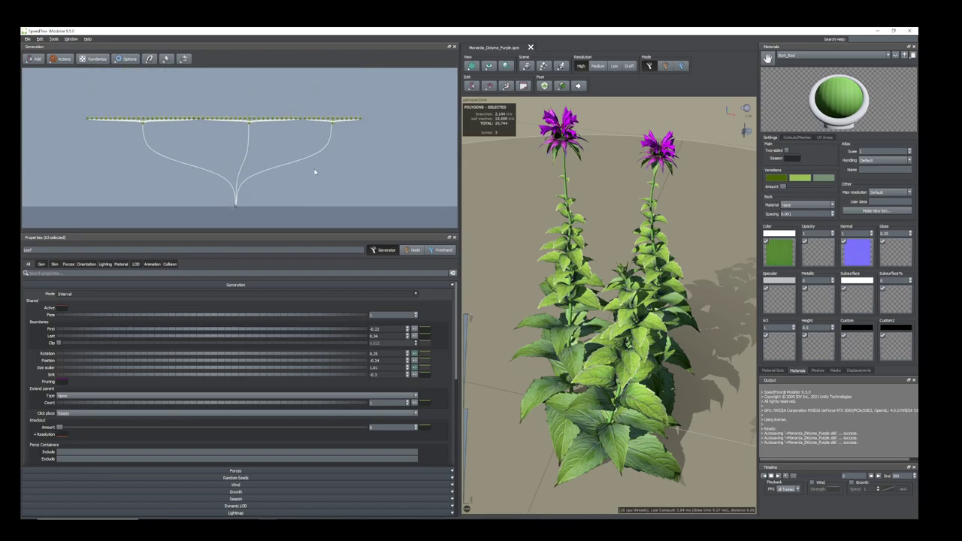
Hide the existing stems, leaves and purple flowers so the viewport is empty
key(f)
click(560, 119)
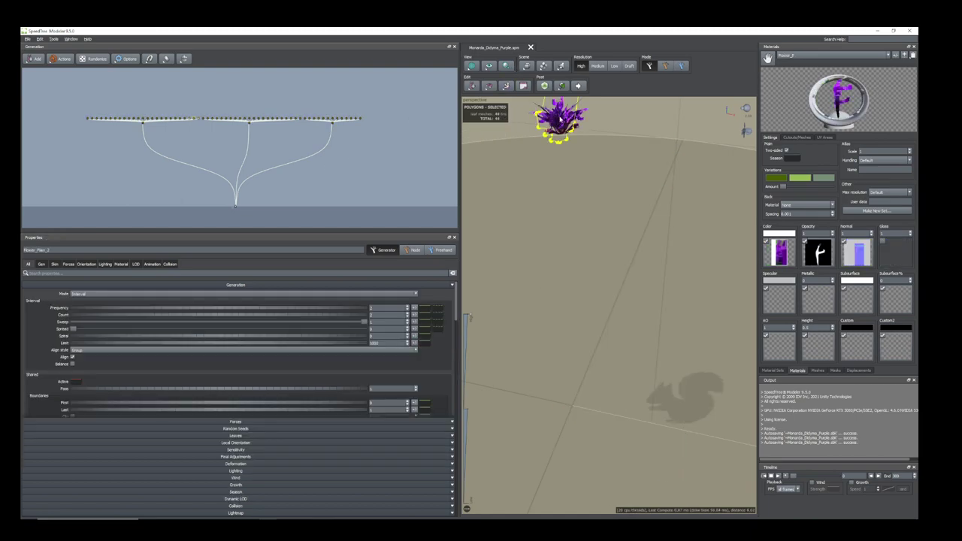
click(560, 121)
key(h)
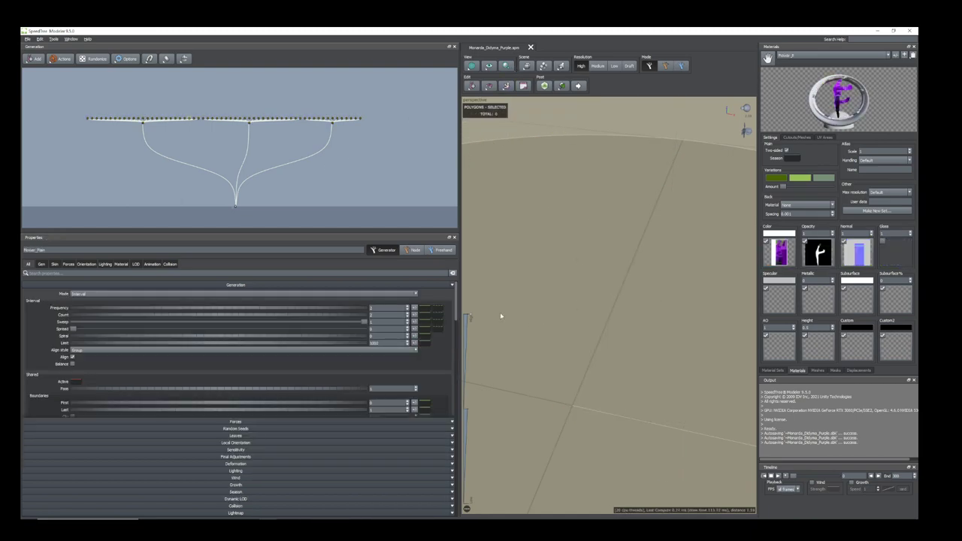
Widen the viewport and add a Tube trunk generator to the Tree node
scroll(256, 206, up, 5)
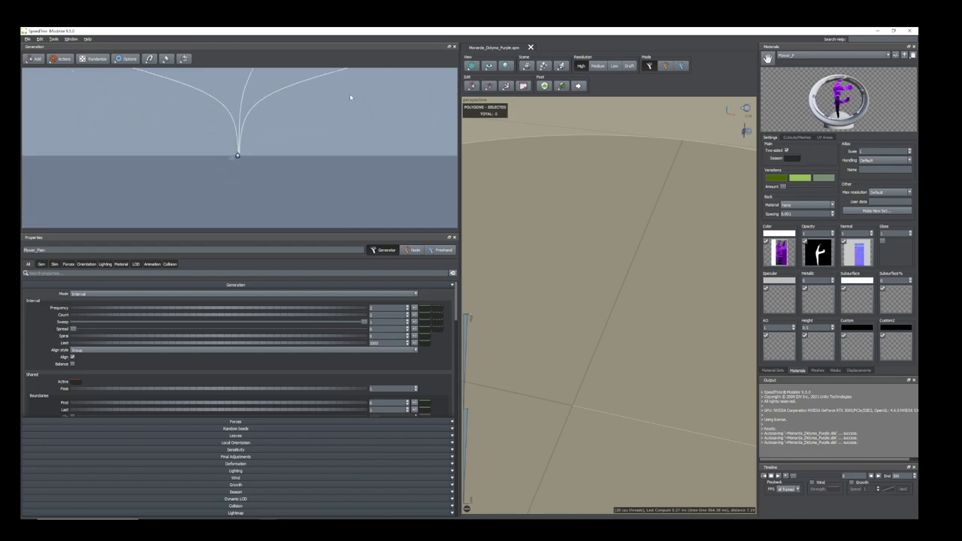
scroll(273, 156, up, 2)
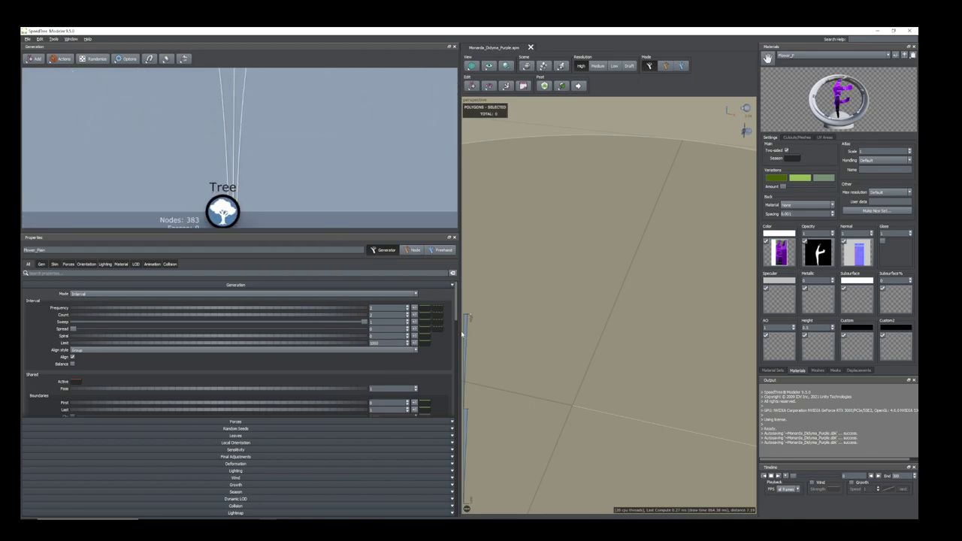
drag(458, 335, 312, 335)
middle_drag(155, 208, 159, 136)
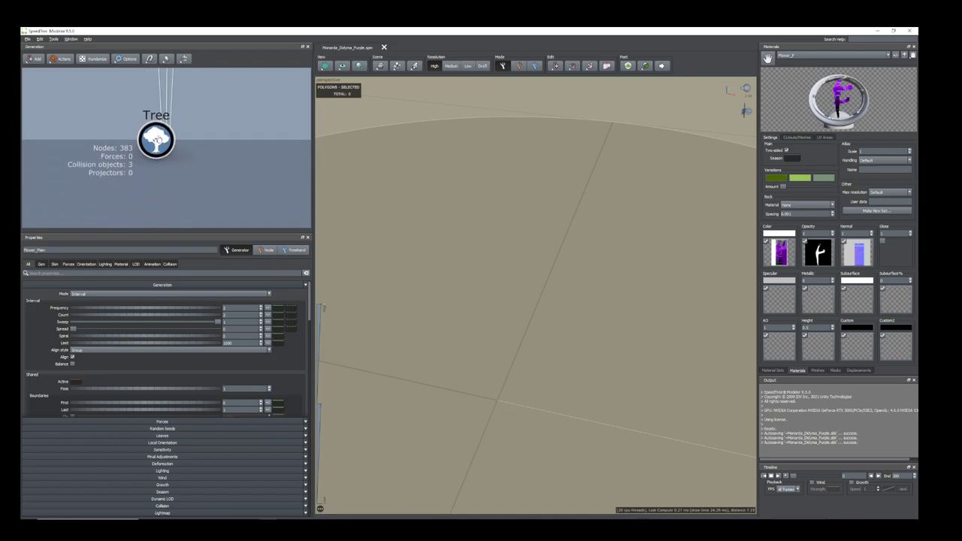
right_click(158, 136)
mouse_move(187, 145)
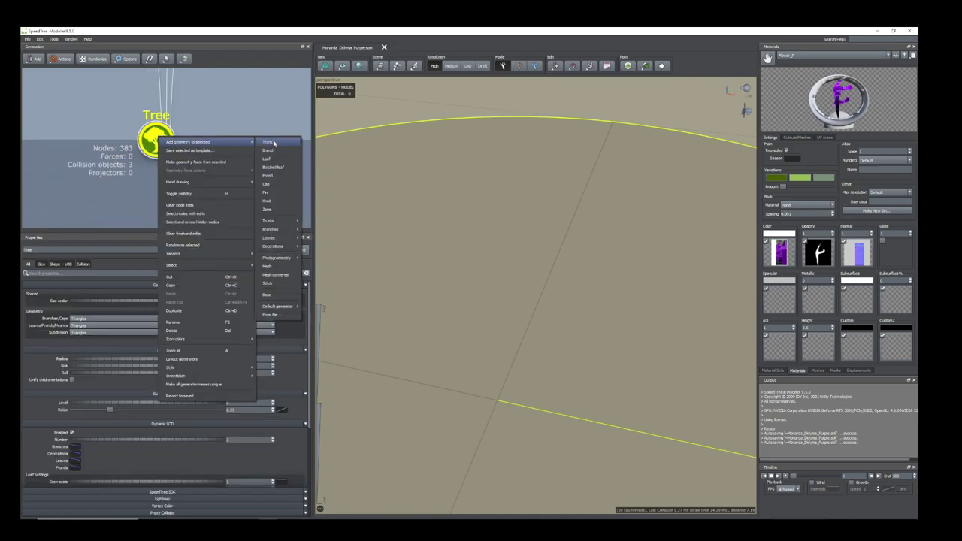
mouse_move(270, 221)
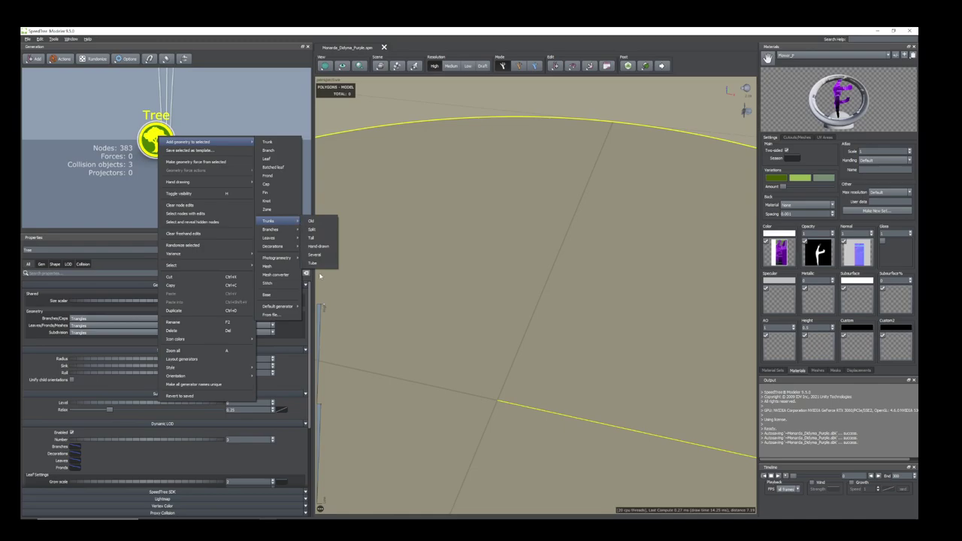
click(317, 267)
scroll(475, 388, down, 5)
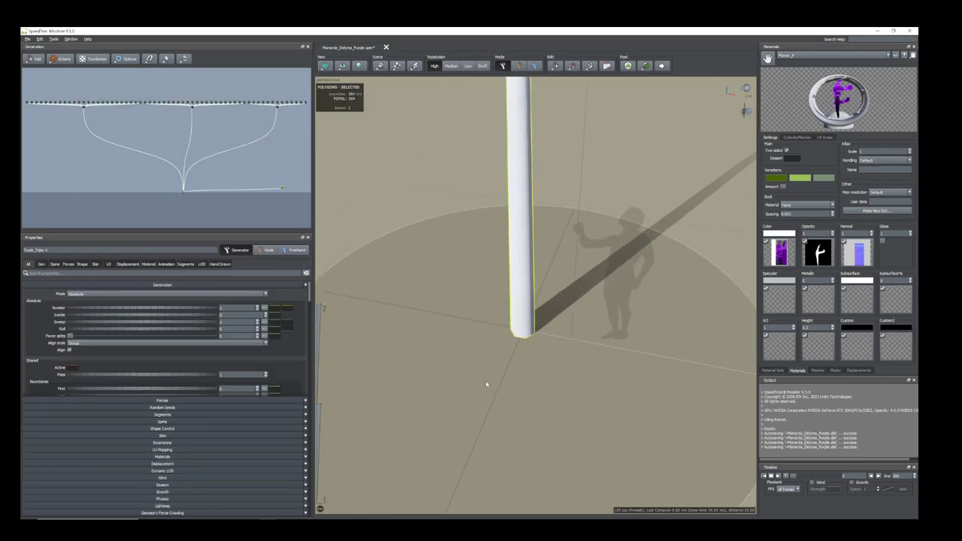
Set the new trunk's absolute spine length to 4
drag(473, 369, 503, 348)
scroll(527, 332, down, 4)
middle_drag(530, 330, 527, 377)
scroll(516, 366, down, 3)
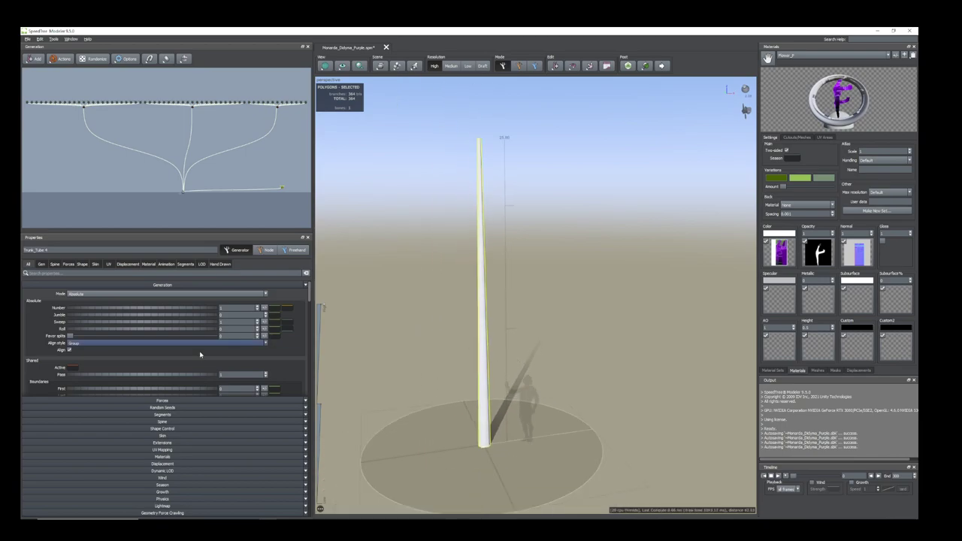
click(54, 264)
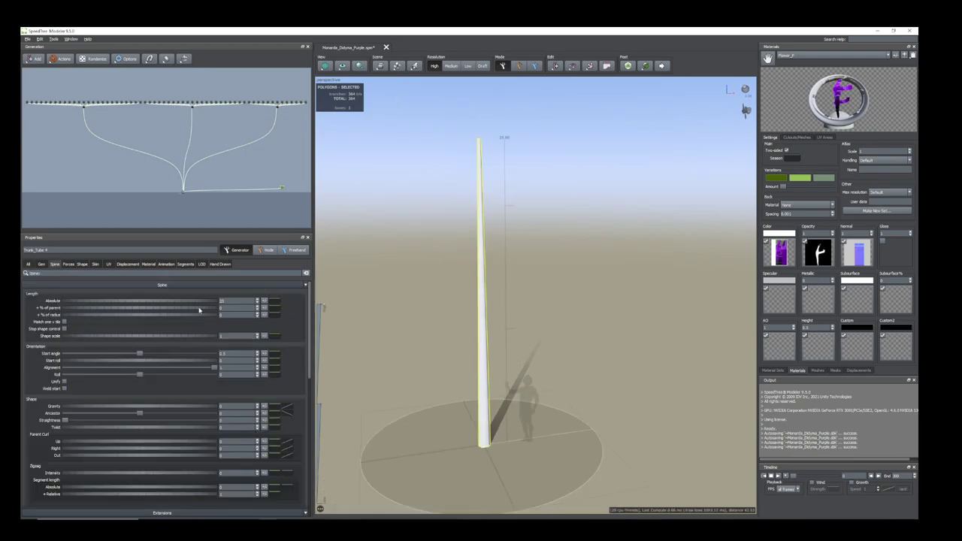
double_click(224, 300)
text(6)
key(Return)
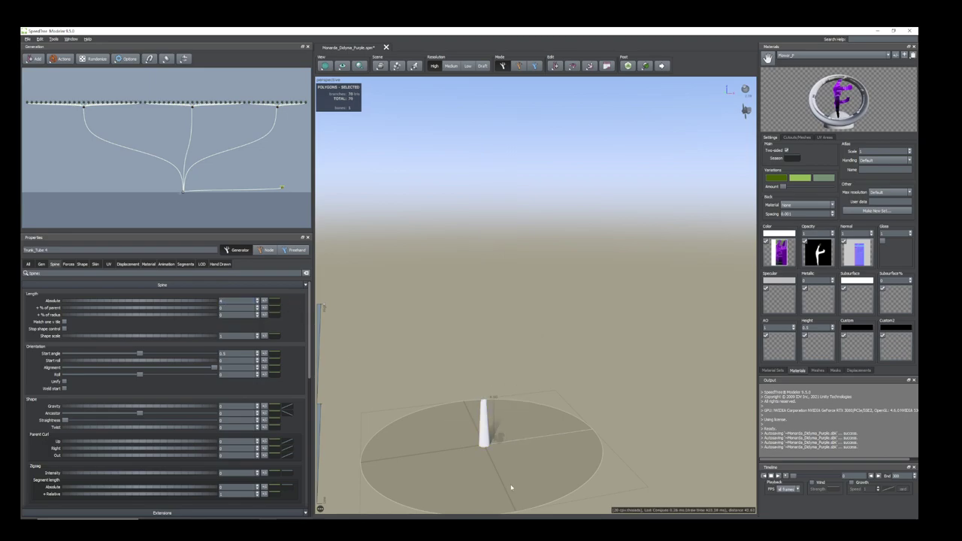
Thin the trunk by reducing its absolute skin radius to 0.07
scroll(500, 474, up, 5)
middle_drag(508, 466, 526, 378)
scroll(524, 344, up, 3)
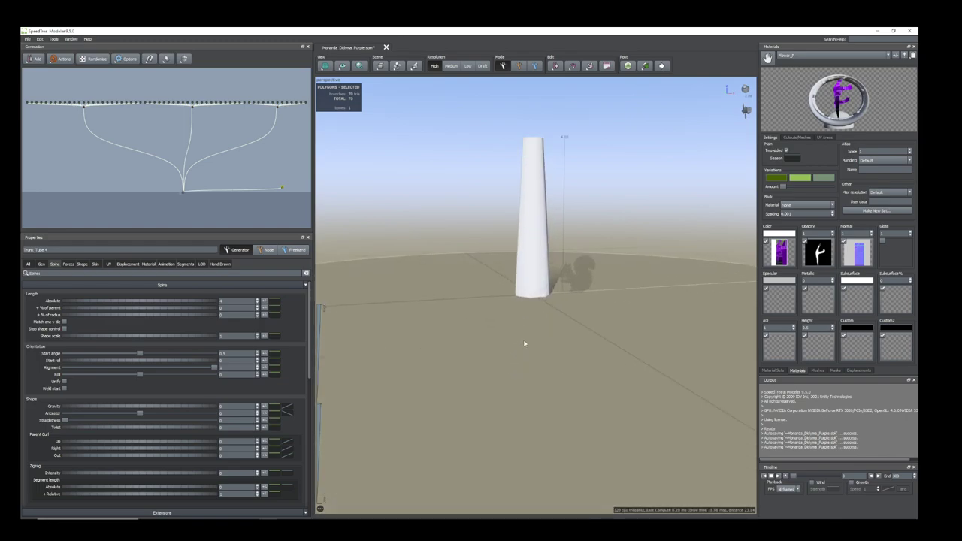
drag(524, 343, 541, 366)
scroll(588, 340, up, 4)
scroll(589, 344, down, 3)
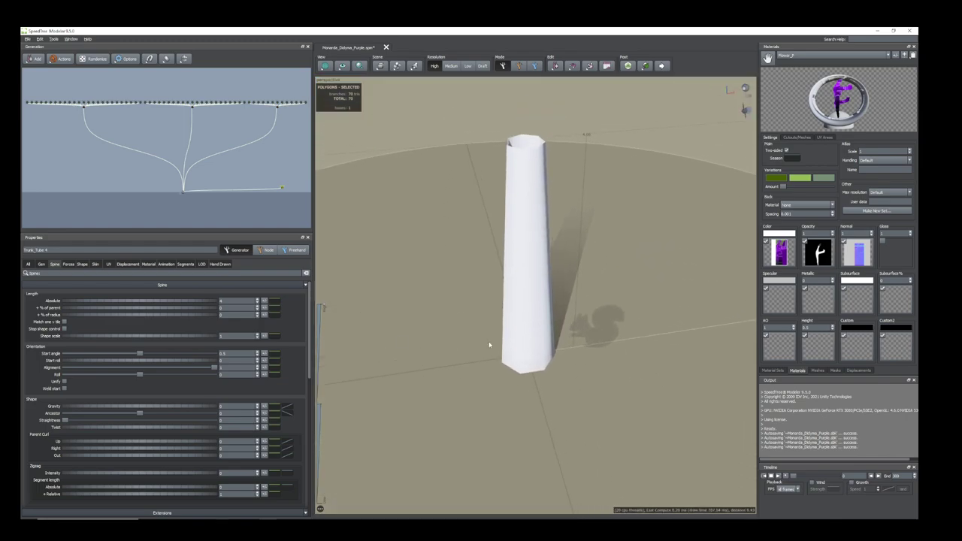
click(96, 264)
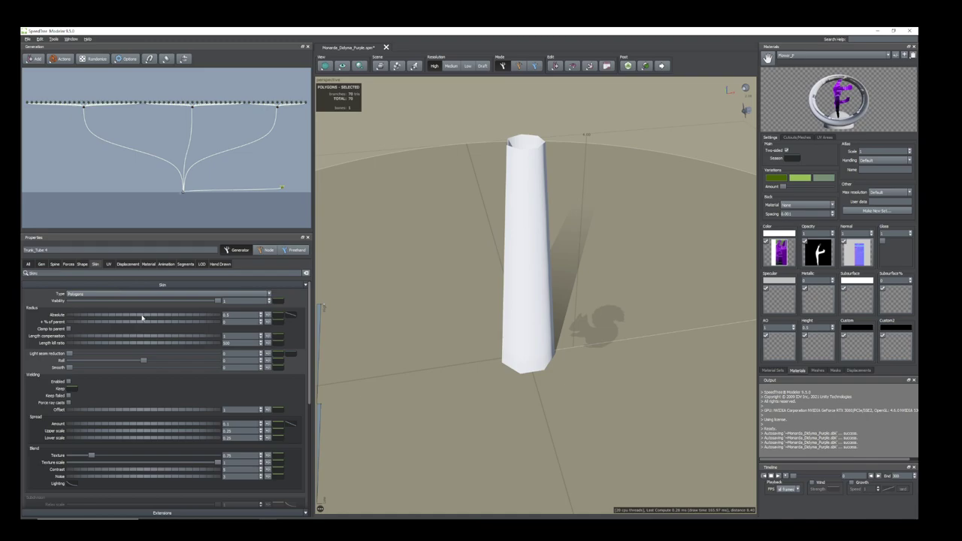
drag(156, 317, 143, 323)
mouse_move(480, 403)
mouse_down()
mouse_move(476, 384)
mouse_move(501, 384)
mouse_move(494, 394)
mouse_up()
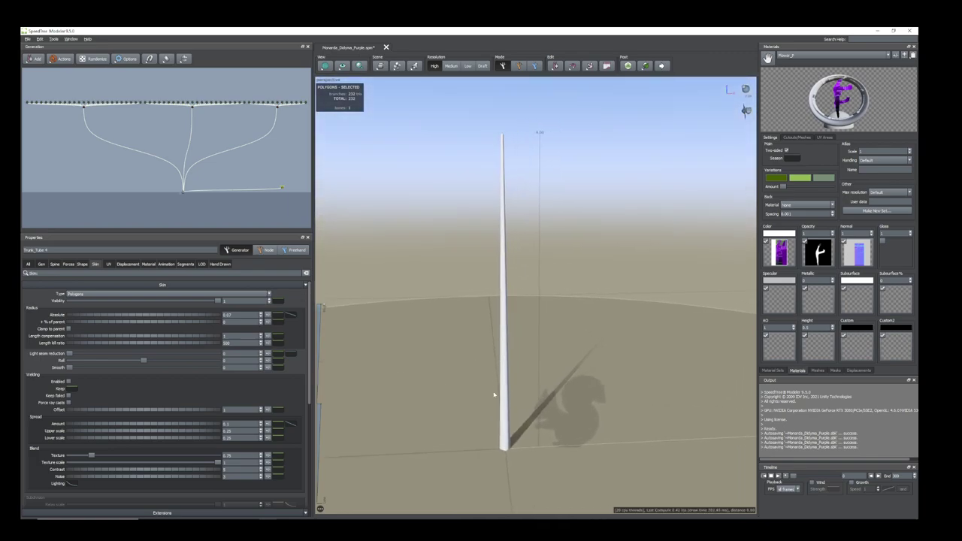
Lower the radius profile curve's start point to about two thirds of full height and its end point slightly
click(294, 318)
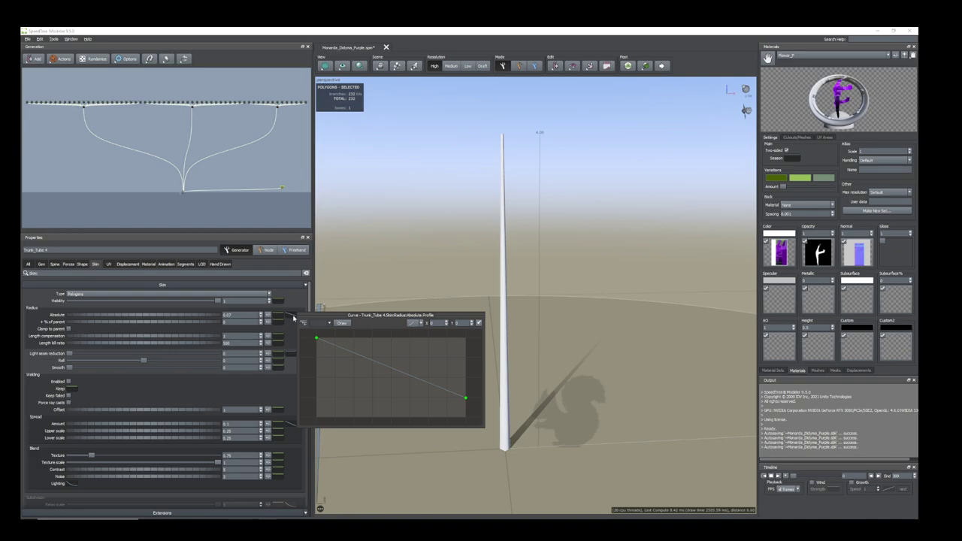
drag(466, 399, 465, 406)
drag(316, 339, 317, 366)
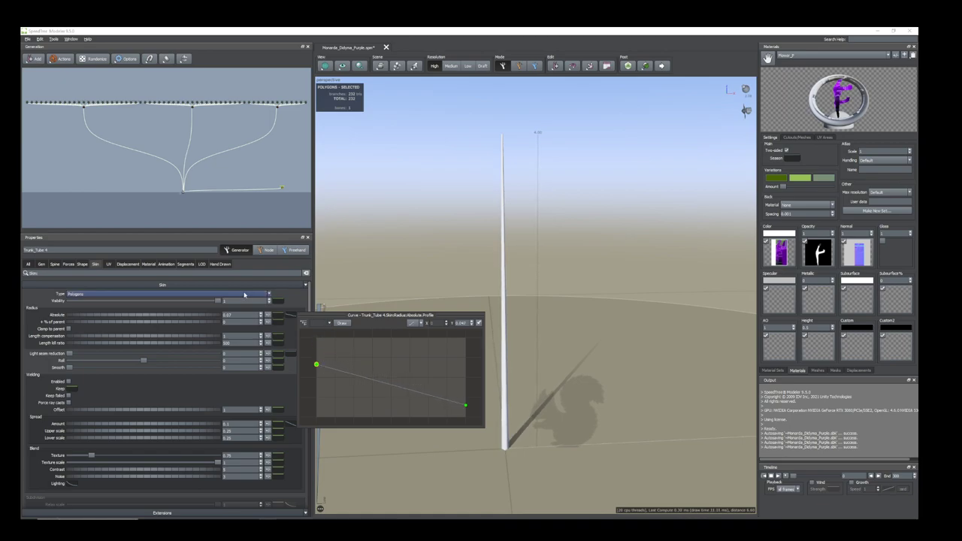
Raise the trunk's relative segment length setting to 1.25 for denser segments along the stem
click(186, 264)
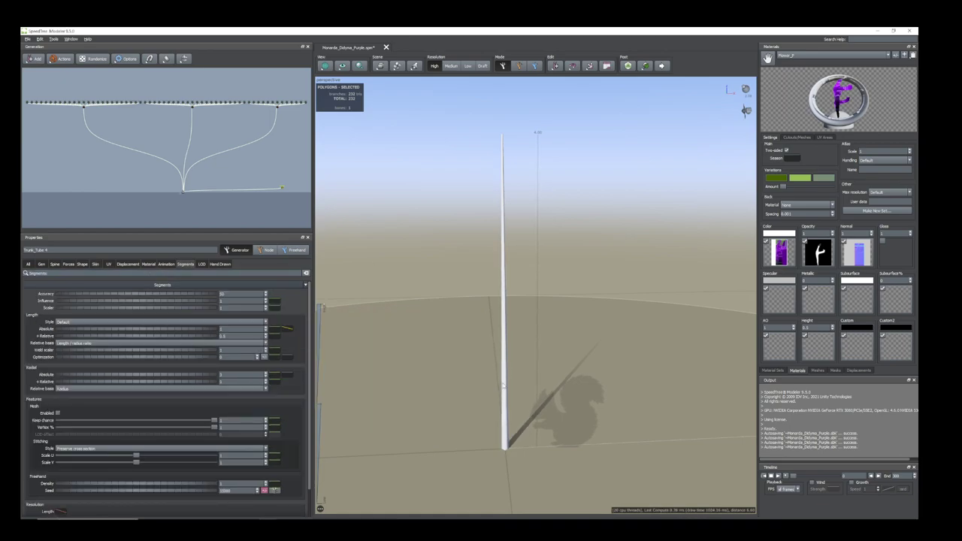
click(506, 387)
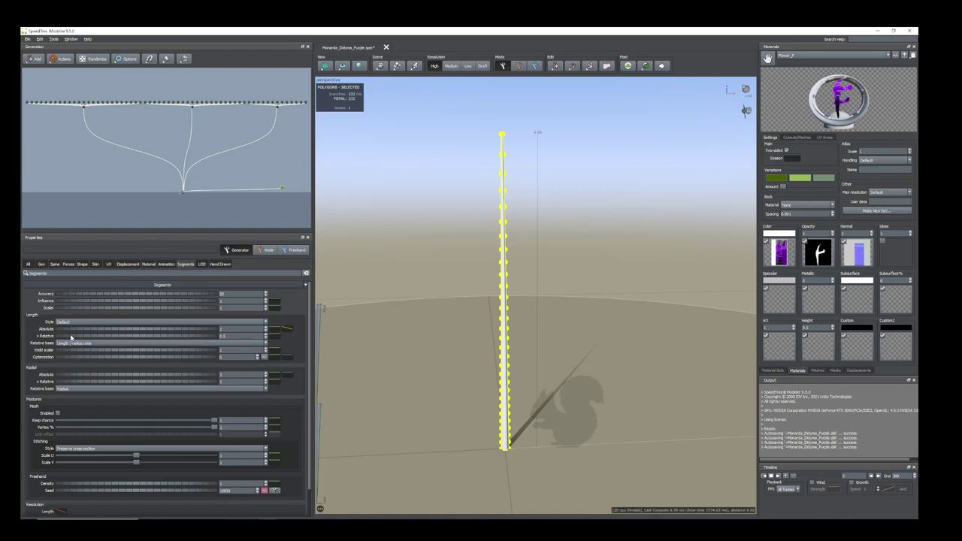
drag(71, 337, 95, 340)
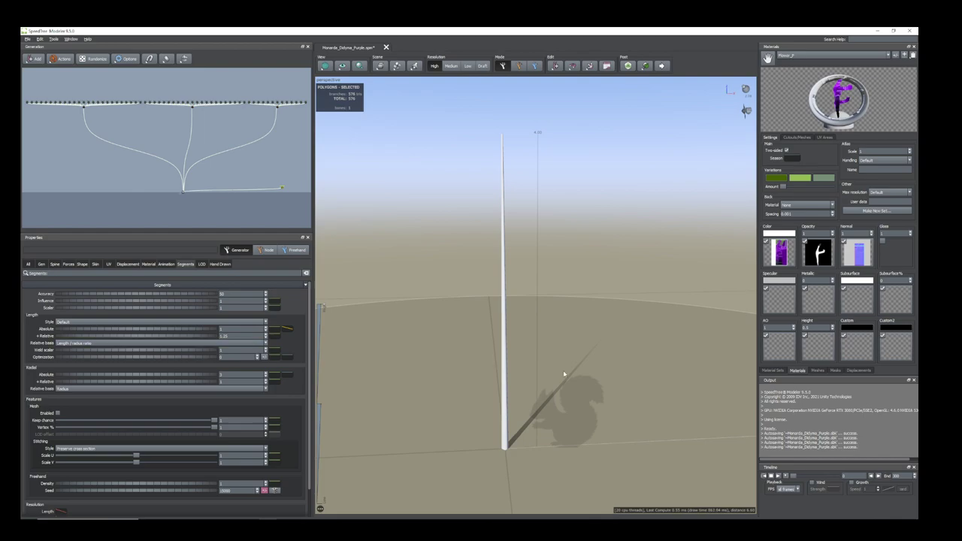
click(508, 390)
drag(508, 391, 517, 411)
middle_drag(528, 408, 534, 409)
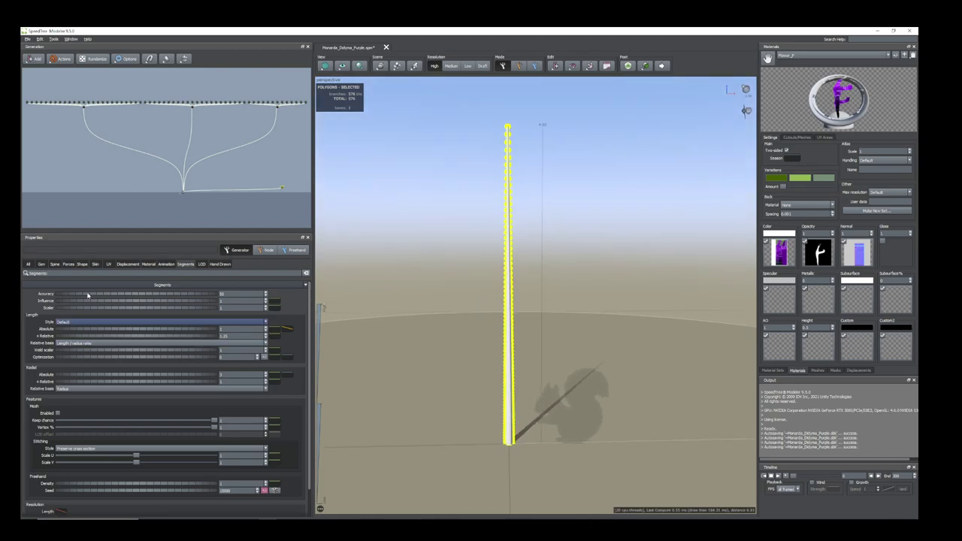
Add a slight natural bend to the stem by raising its late spine noise amount to 0.21
click(54, 264)
scroll(88, 434, down, 5)
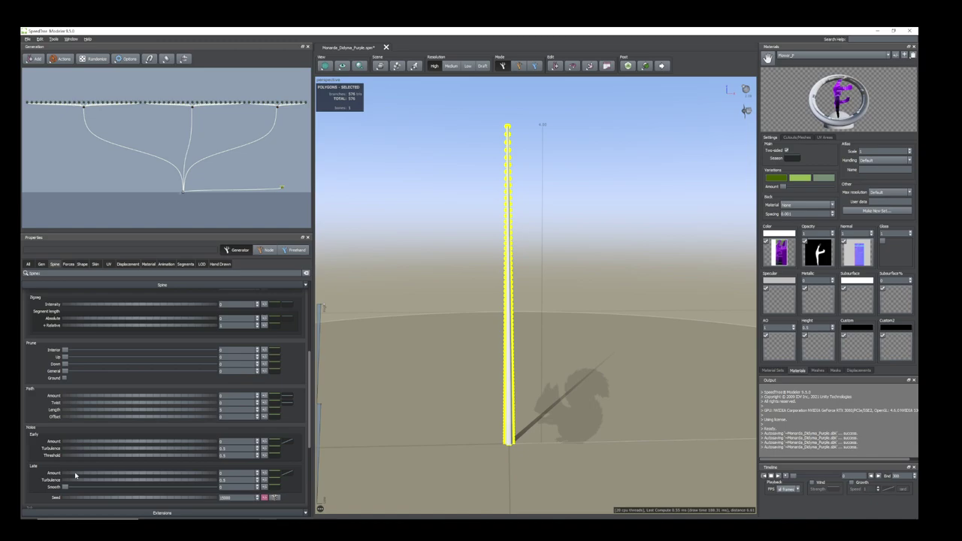
drag(75, 475, 82, 476)
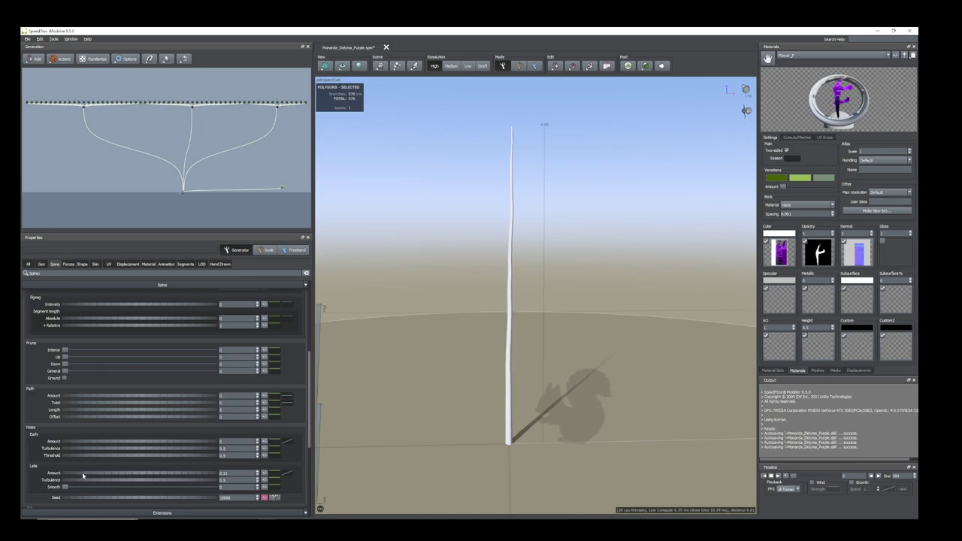
mouse_move(505, 394)
mouse_down()
mouse_move(481, 398)
mouse_move(495, 393)
mouse_up()
Select the new trunk generator and examine its node close up in the generation graph
scroll(218, 177, up, 3)
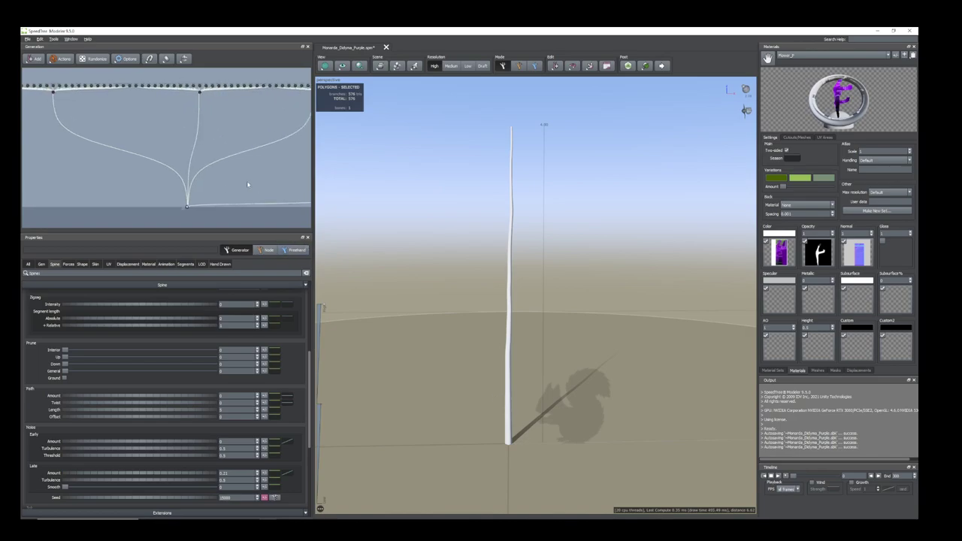
scroll(247, 184, down, 2)
click(276, 191)
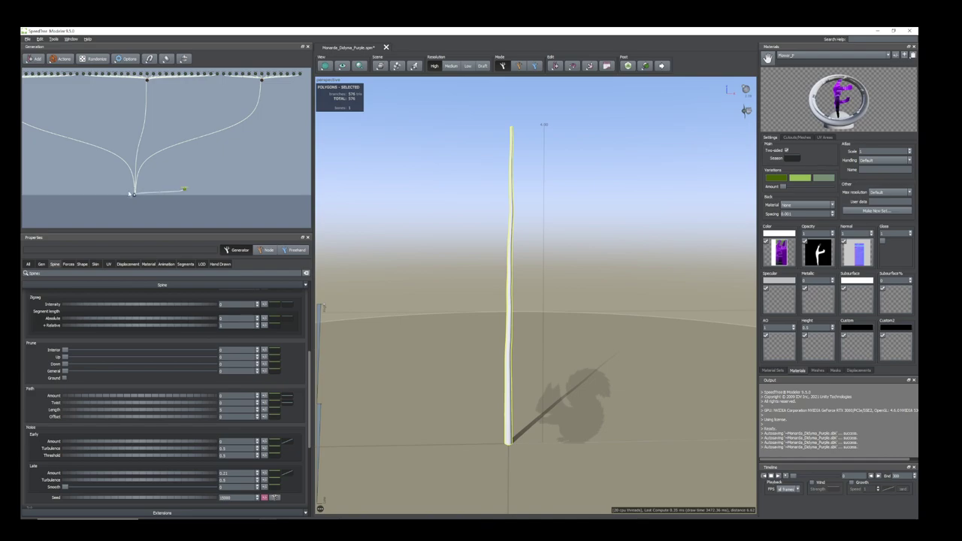
scroll(129, 194, up, 5)
middle_drag(295, 175, 173, 175)
scroll(182, 146, up, 3)
middle_drag(260, 172, 233, 157)
scroll(168, 166, down, 2)
scroll(228, 186, down, 1)
scroll(201, 149, up, 1)
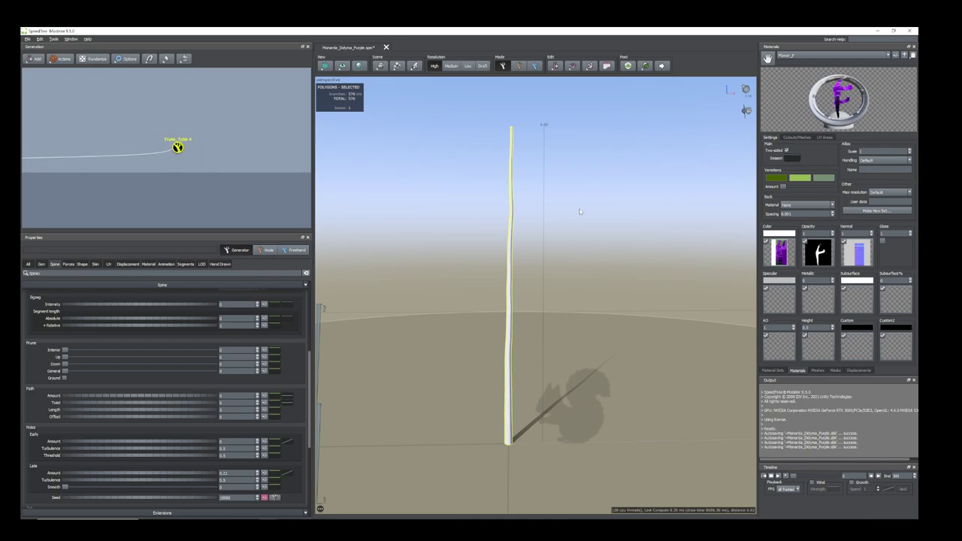
Assign the Bark_Red material to the new trunk's branch material
click(511, 289)
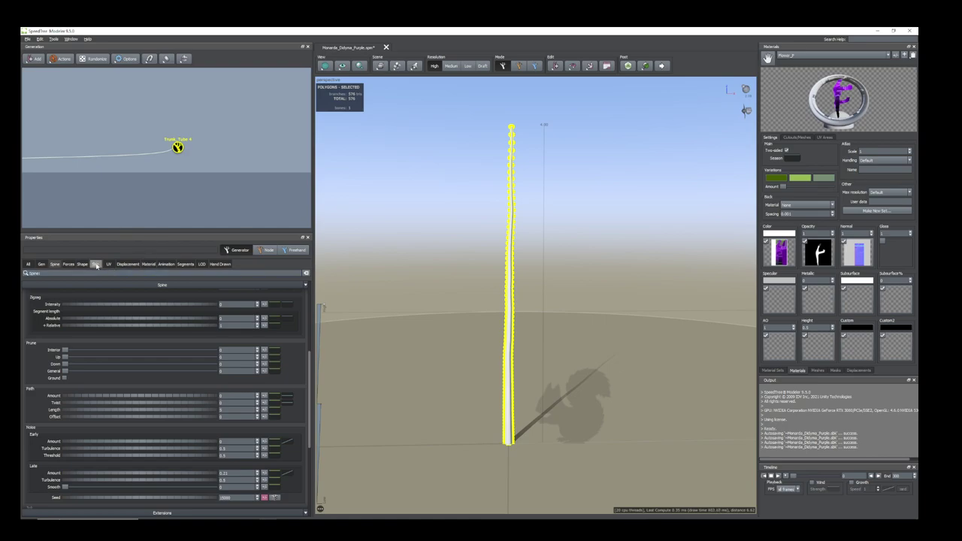
click(151, 268)
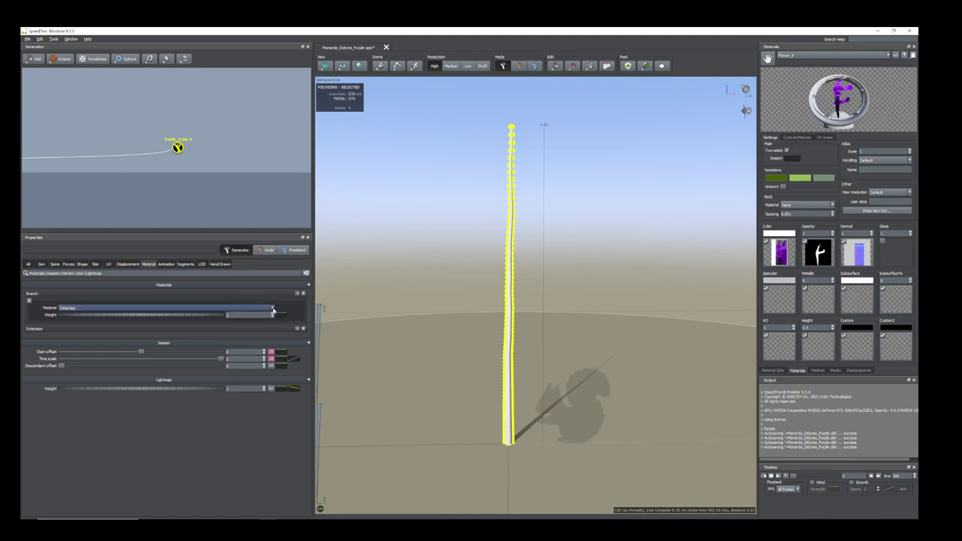
click(273, 309)
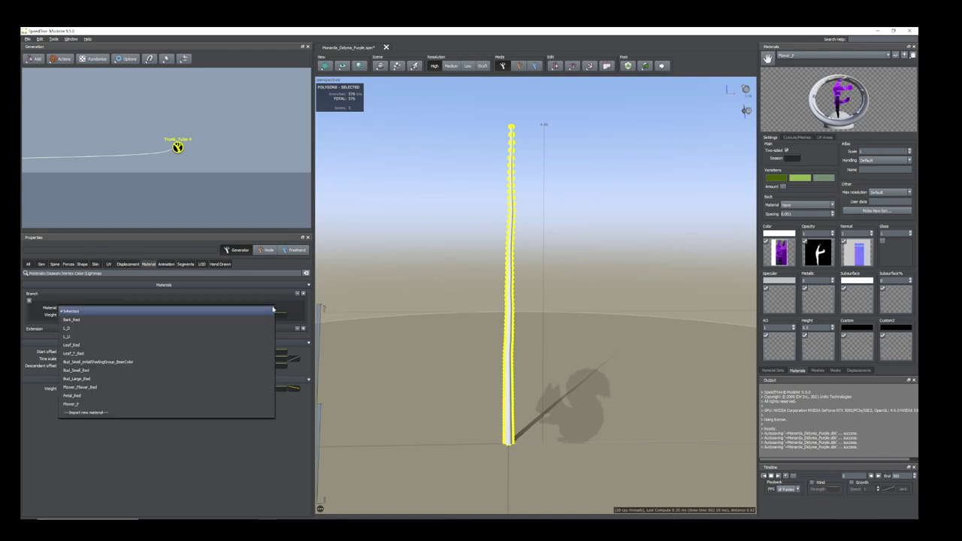
click(86, 321)
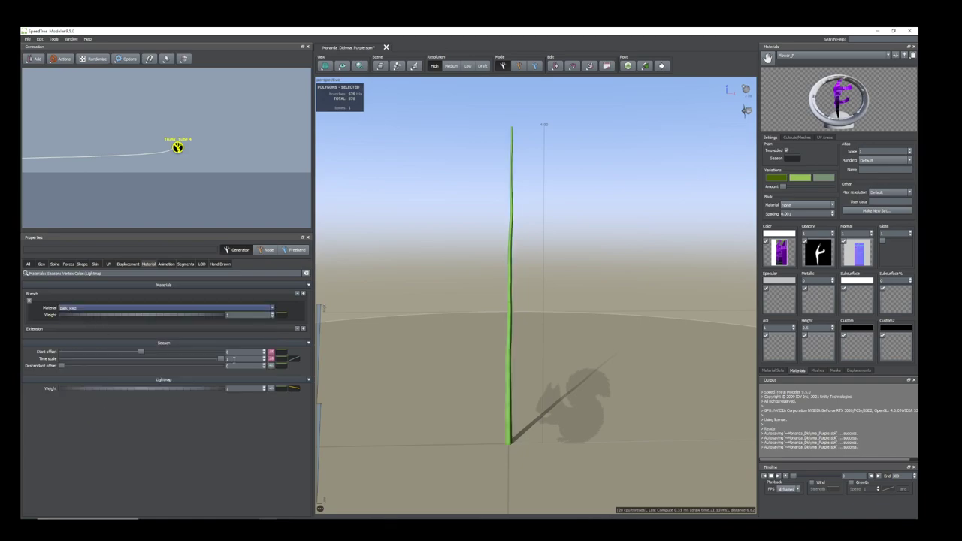
click(510, 342)
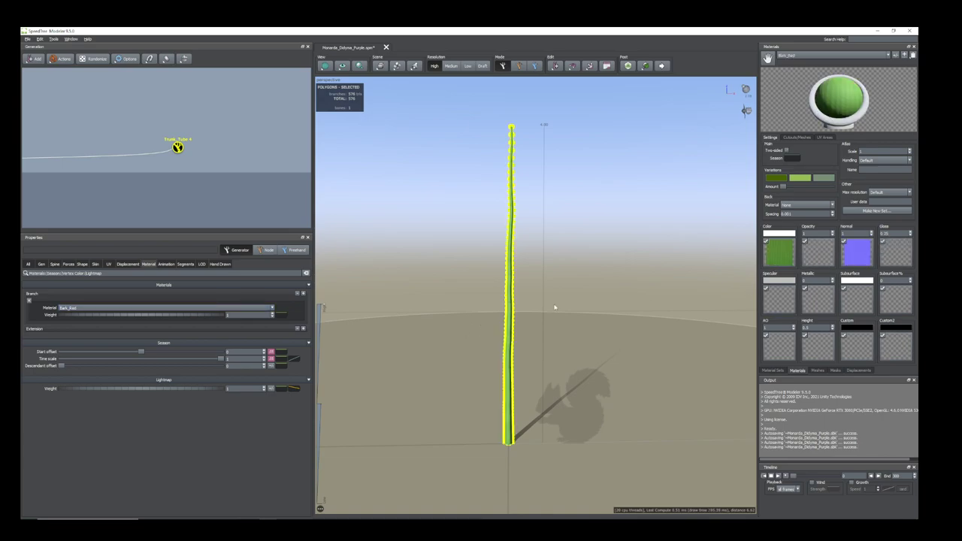
Open the color map of the Bark_Red material and look over its brightness, contrast and saturation adjustments
double_click(784, 253)
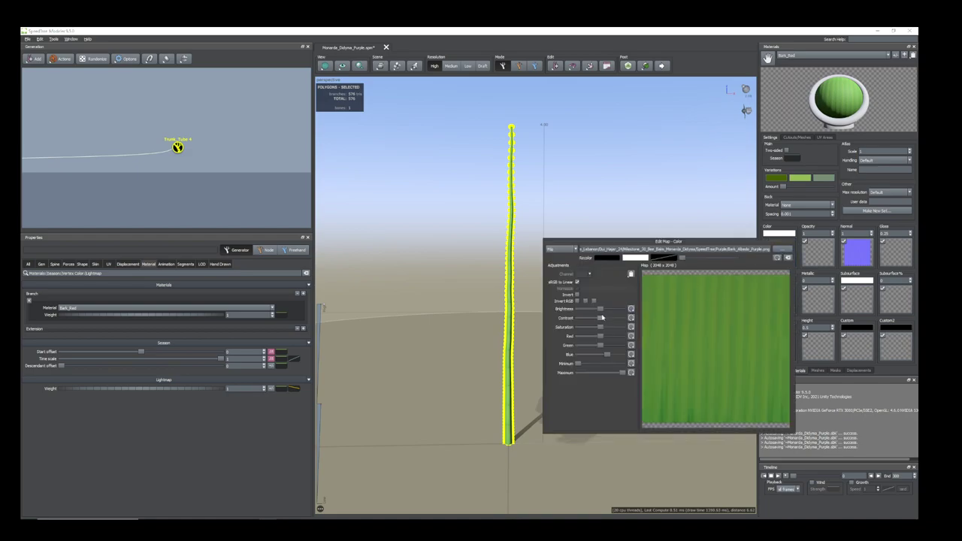
drag(599, 310, 604, 328)
drag(529, 248, 538, 261)
click(864, 250)
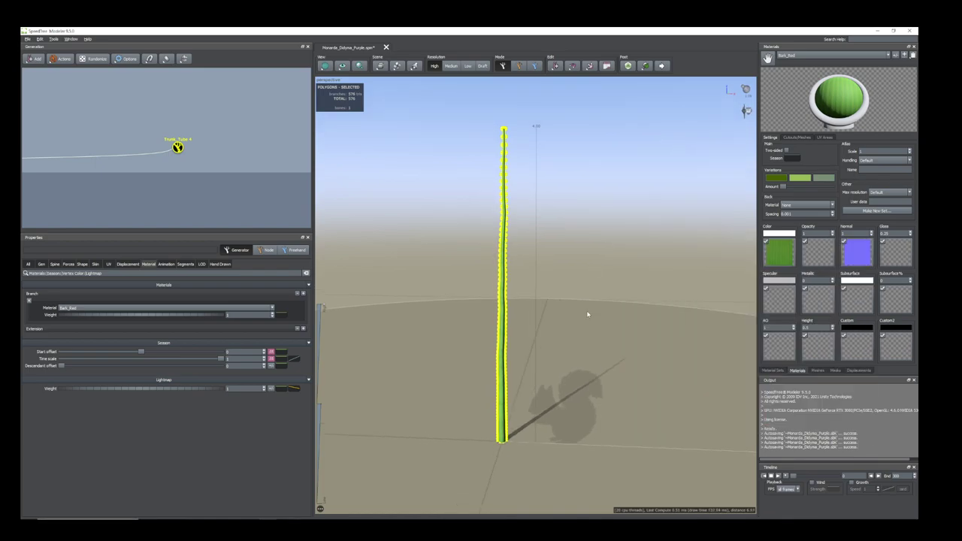
Select the new green stem's trunk generator and add a Leaf generator to it
click(561, 318)
scroll(547, 318, down, 2)
middle_drag(547, 318, 556, 355)
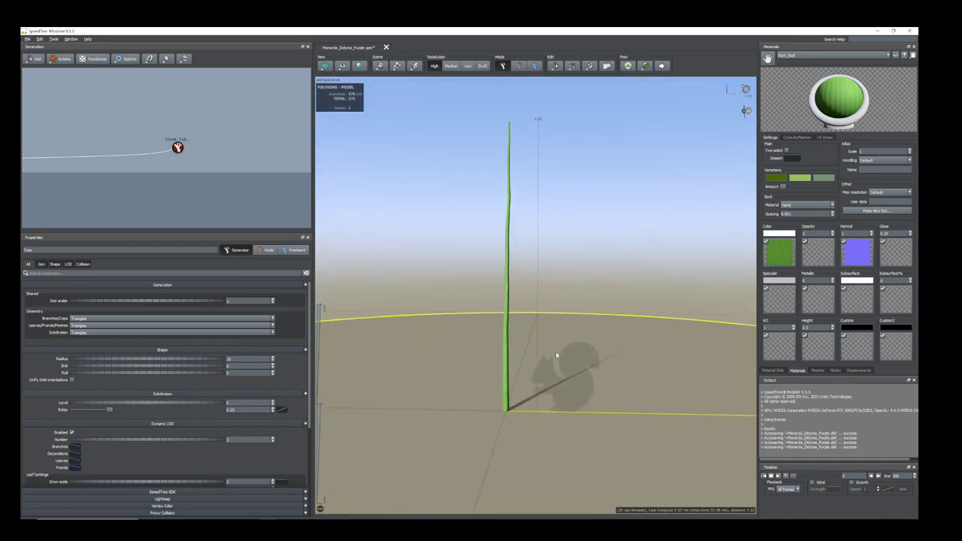
click(505, 381)
right_click(176, 146)
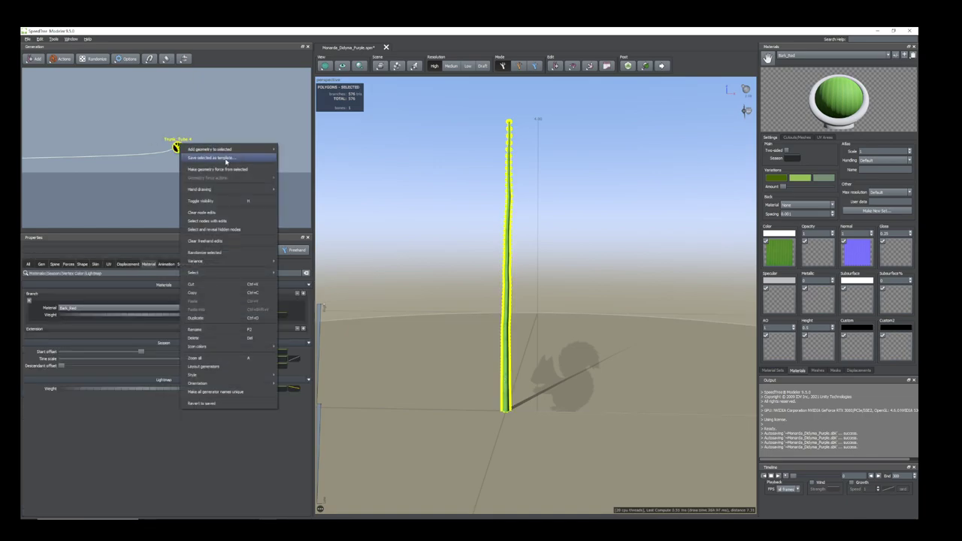
mouse_move(233, 150)
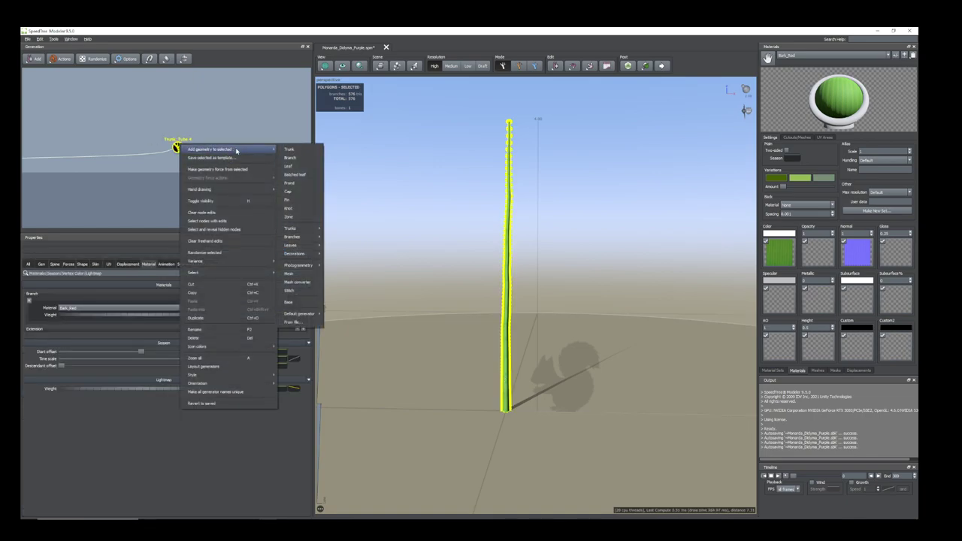
click(290, 166)
mouse_move(525, 361)
mouse_down()
mouse_move(504, 369)
mouse_move(578, 369)
mouse_move(509, 364)
mouse_up()
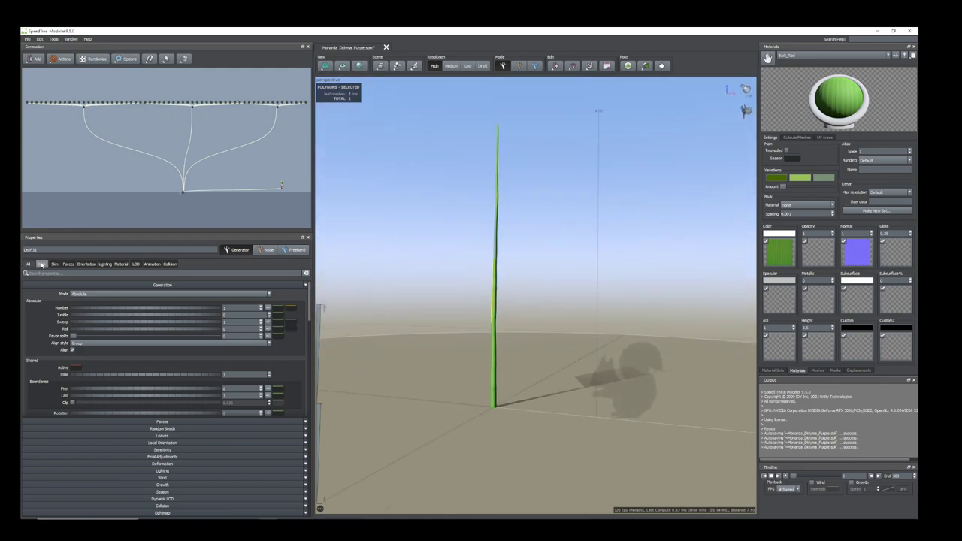
Change the new leaf generator's generation mode to Interval
click(41, 265)
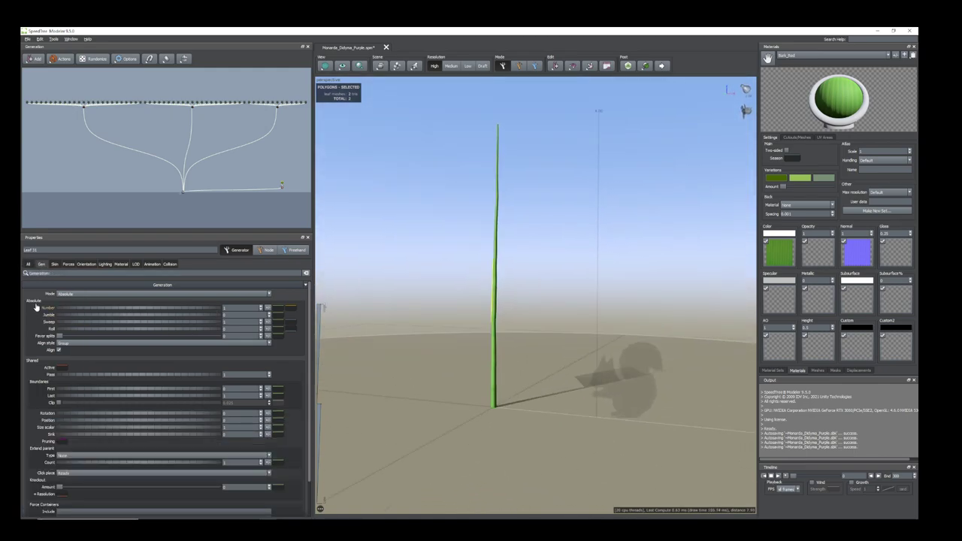
drag(554, 333, 531, 300)
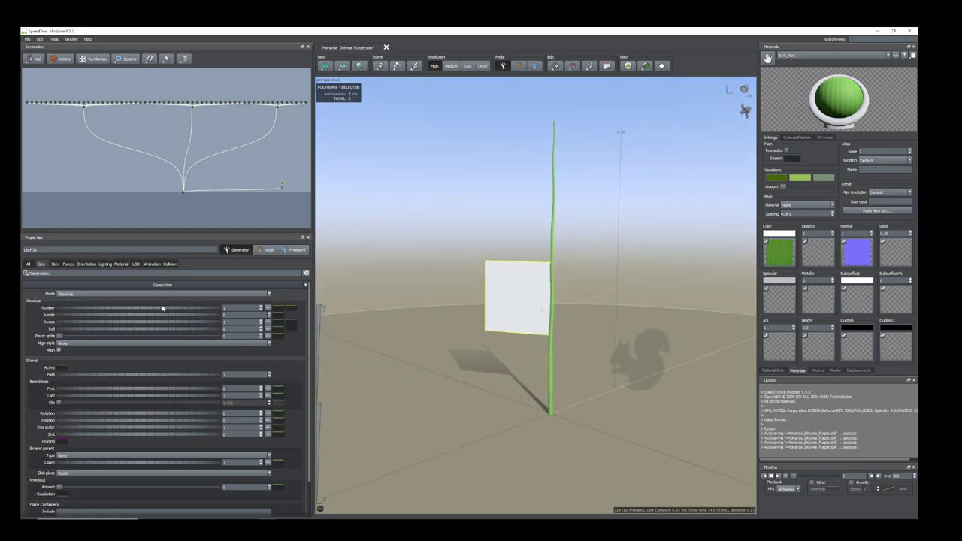
click(88, 265)
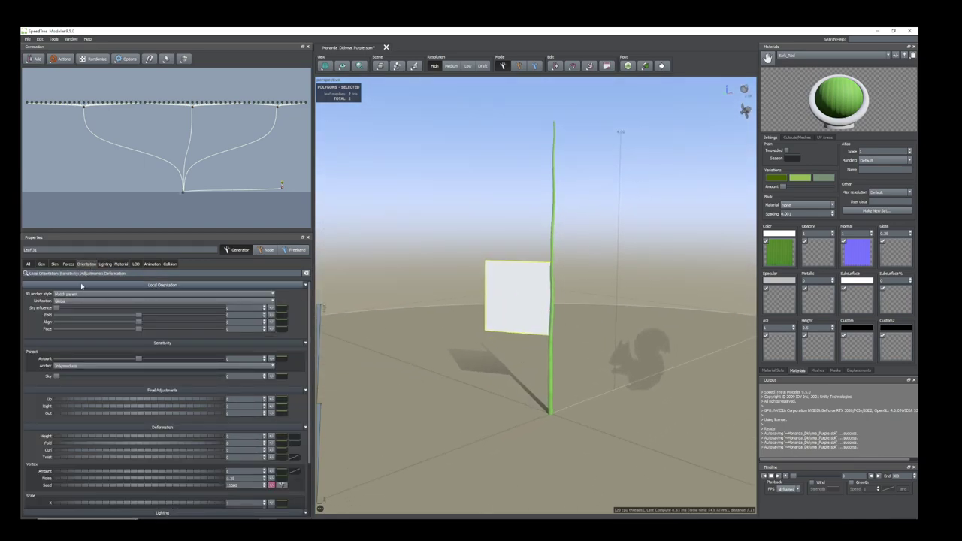
click(41, 263)
click(81, 294)
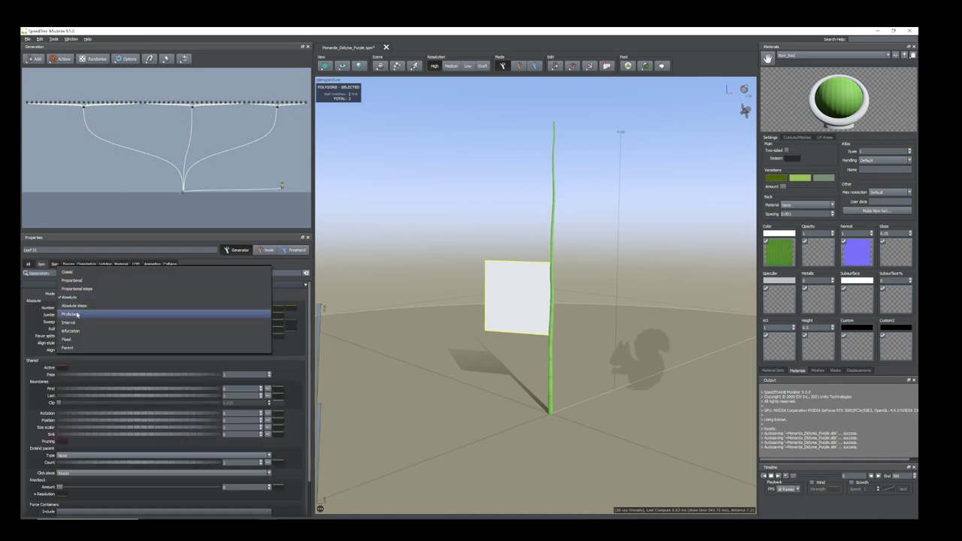
click(78, 324)
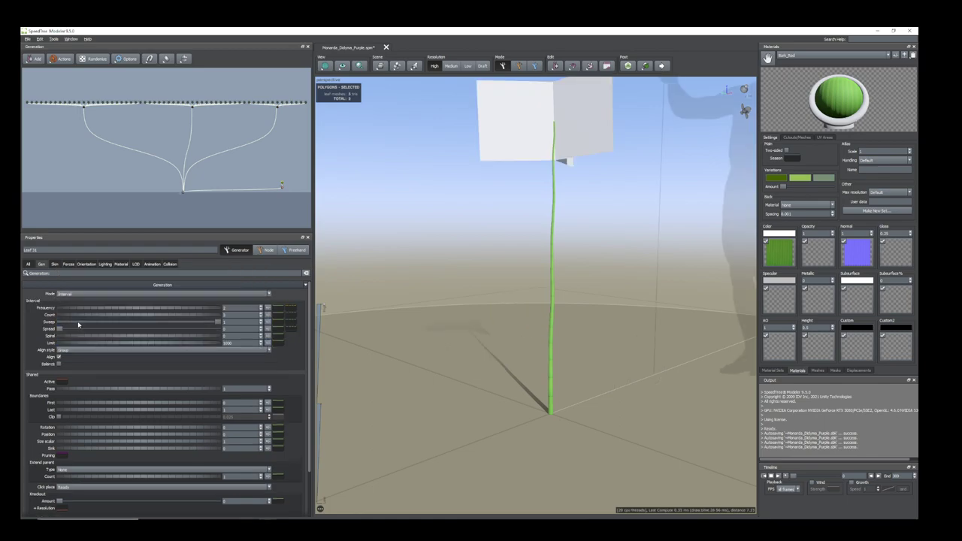
drag(633, 338, 552, 232)
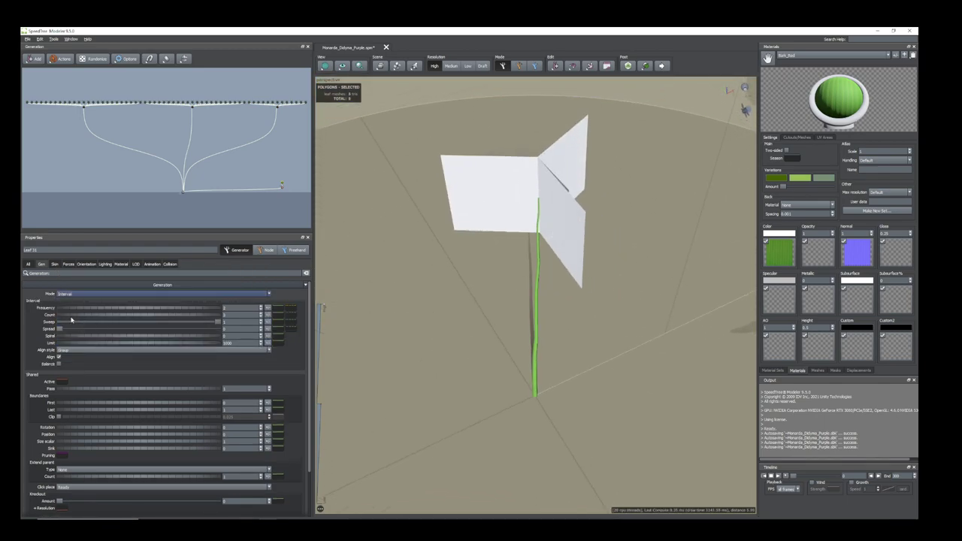
Move the leaf cluster down the stem by setting its shared position to -0.72
drag(75, 437, 80, 438)
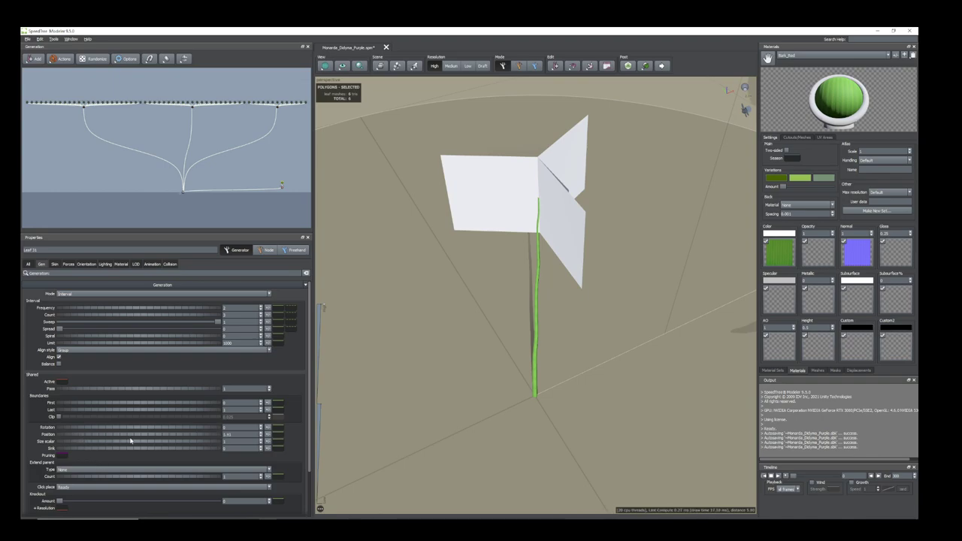
drag(345, 449, 50, 454)
drag(423, 462, 433, 408)
scroll(464, 381, down, 2)
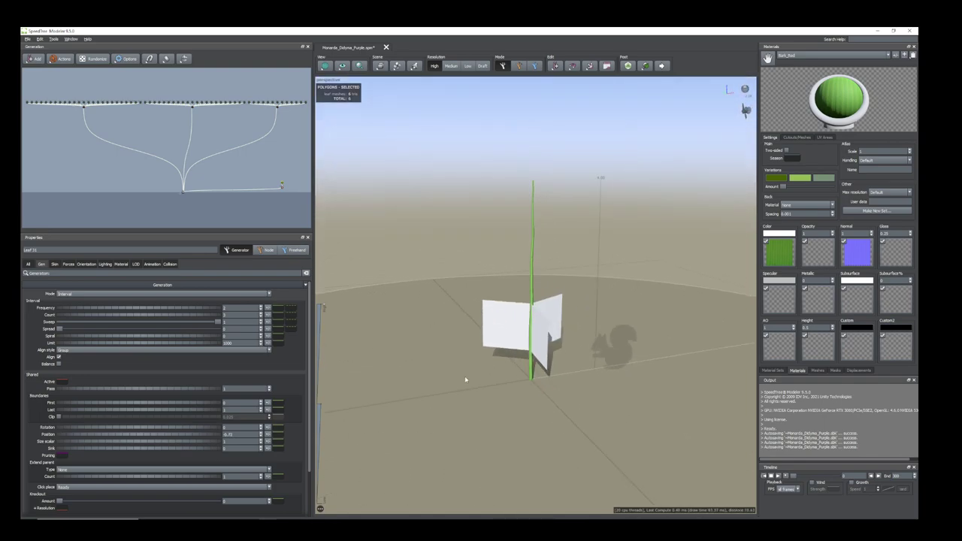
scroll(516, 384, up, 3)
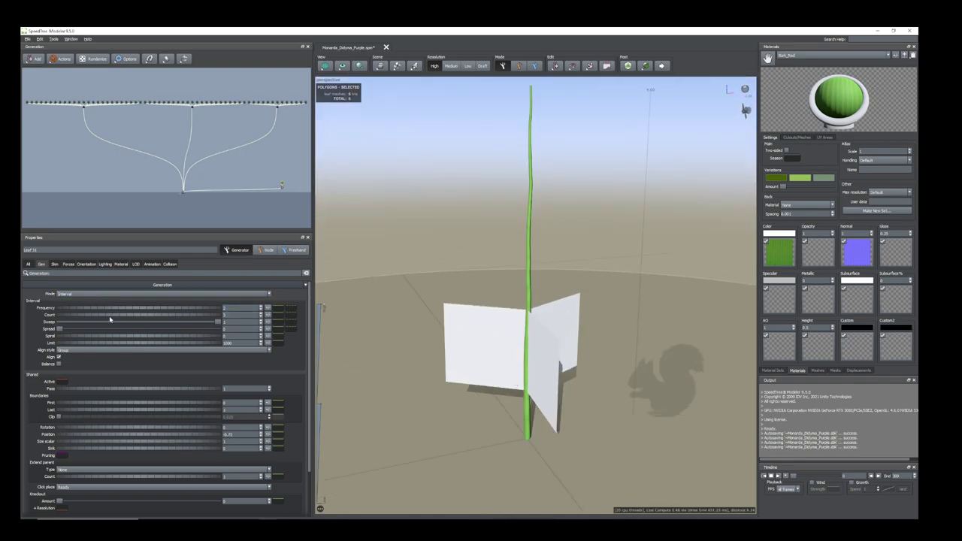
Set the leaf interval count to 2 for an opposite pair of leaves on the stem
click(225, 313)
text(1)
key(Return)
drag(551, 400, 532, 395)
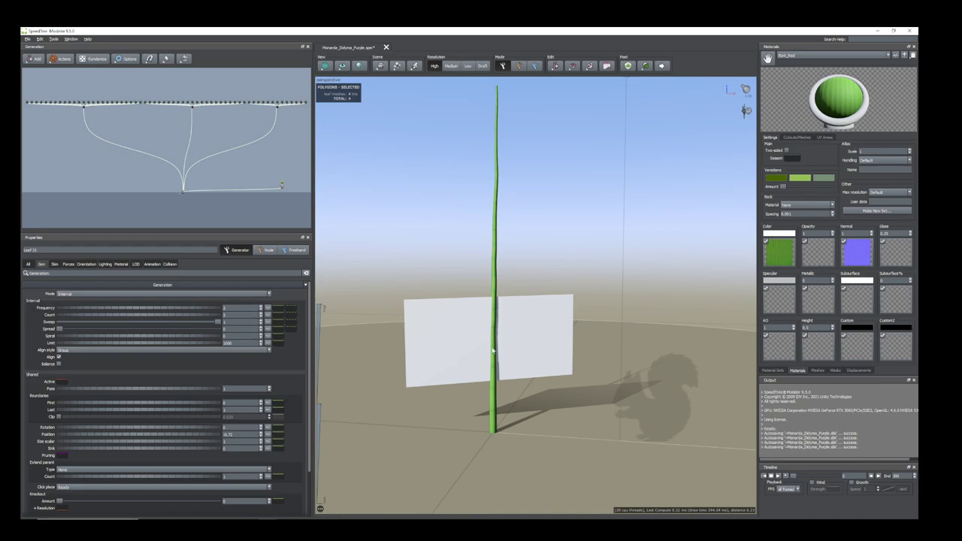
drag(493, 350, 485, 368)
Lay the leaf pair nearly flat with a Right final adjustment of -0.52, keeping the Up adjustment at 0
click(86, 264)
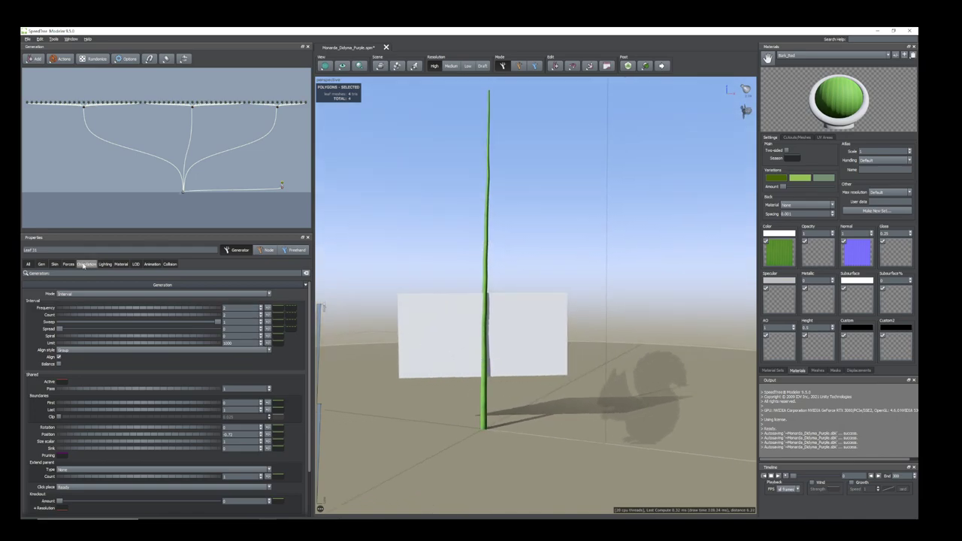
scroll(98, 406, down, 1)
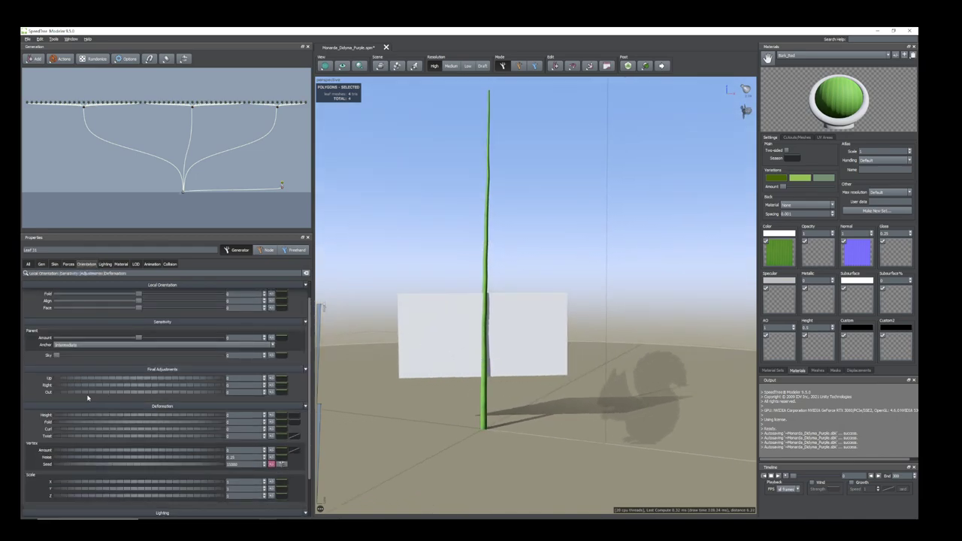
drag(76, 394, 47, 385)
drag(494, 447, 494, 449)
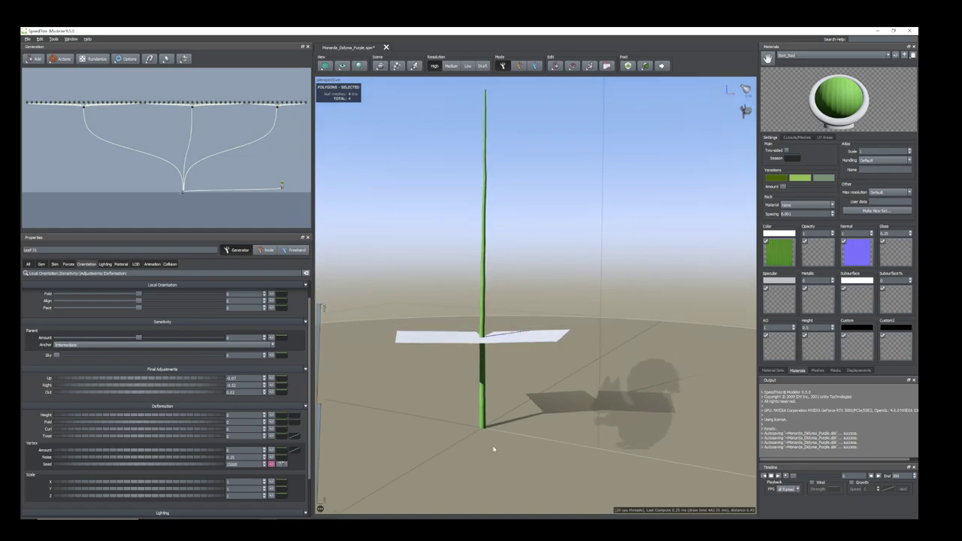
drag(64, 381, 65, 382)
drag(491, 383, 498, 409)
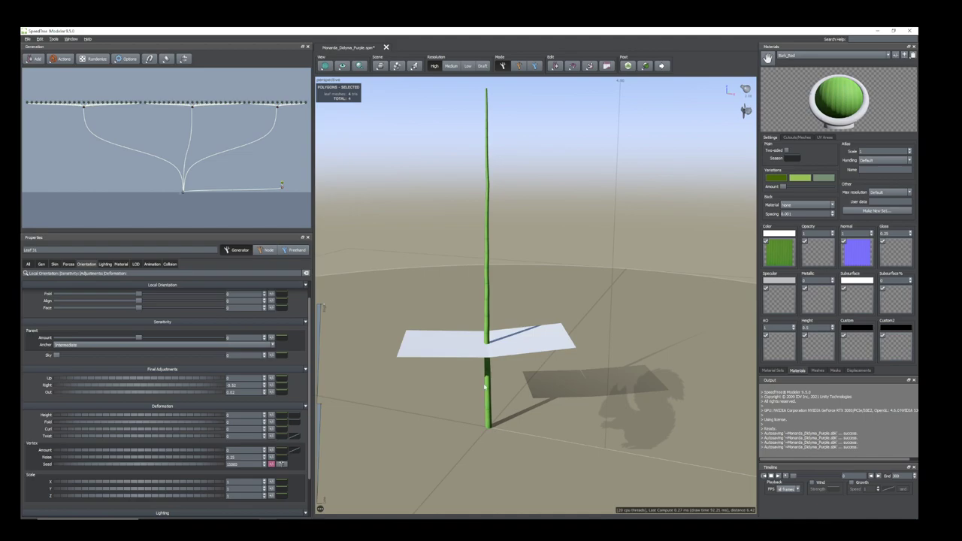
Enlarge the leaf pair by setting its size scalar to 1.14
click(41, 264)
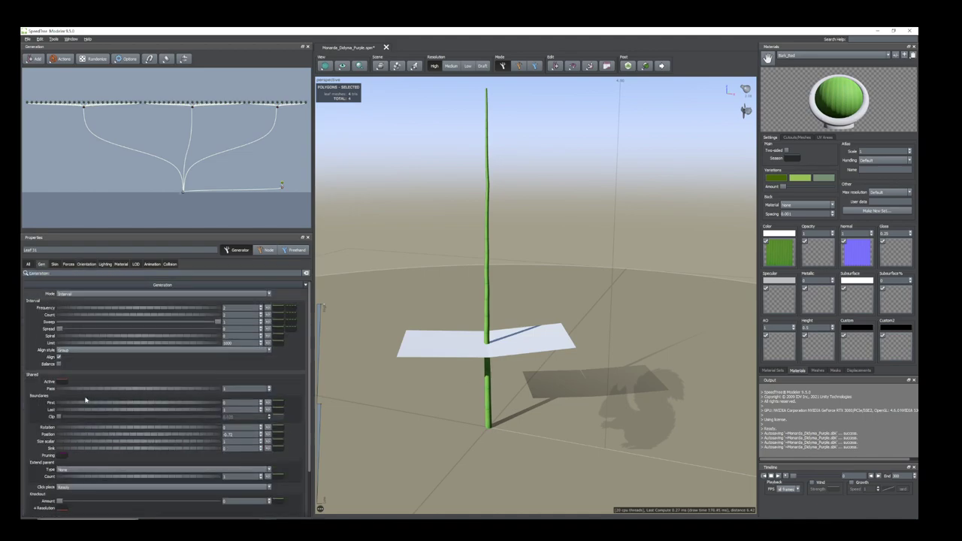
drag(68, 446, 84, 445)
drag(504, 387, 499, 354)
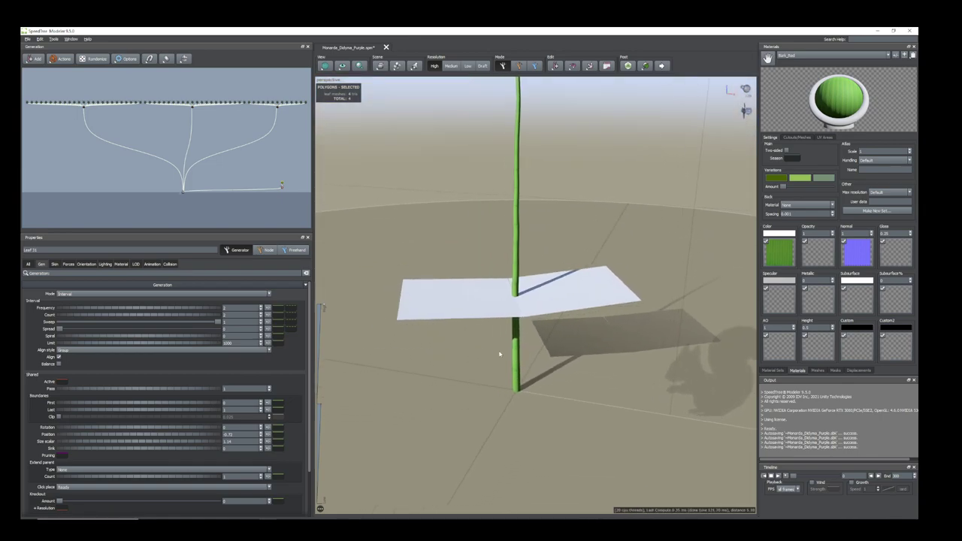
Assign the L_D leaf material to the leaf generator in place of the blank cards
click(451, 309)
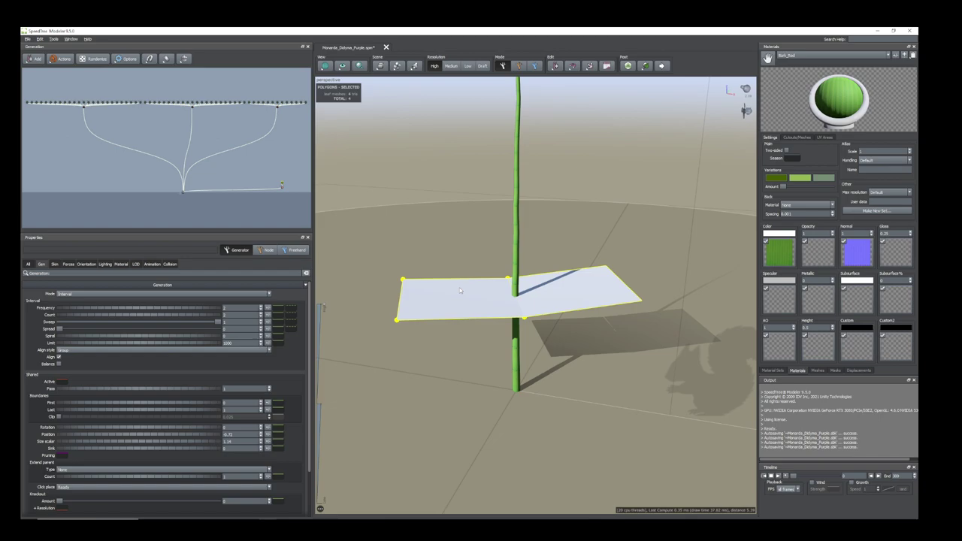
drag(457, 300, 442, 307)
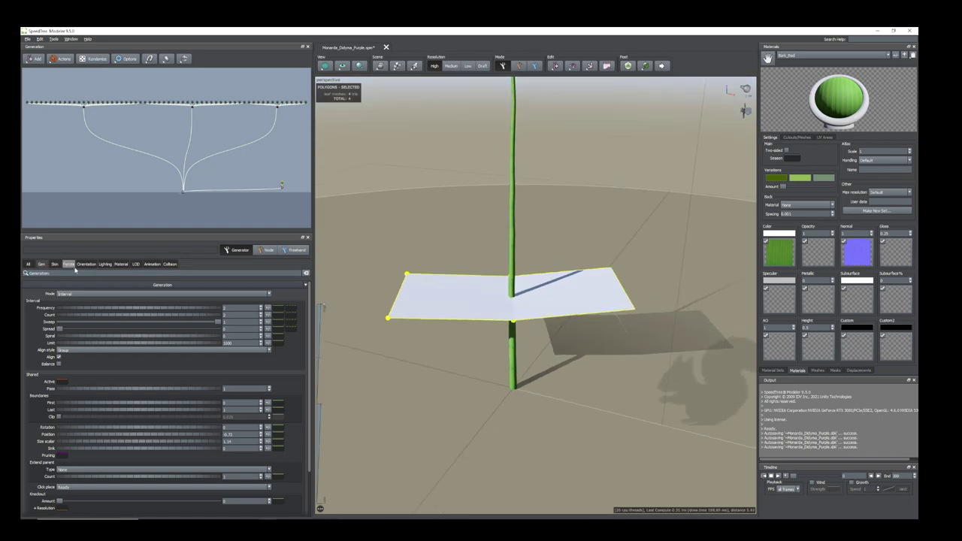
click(122, 265)
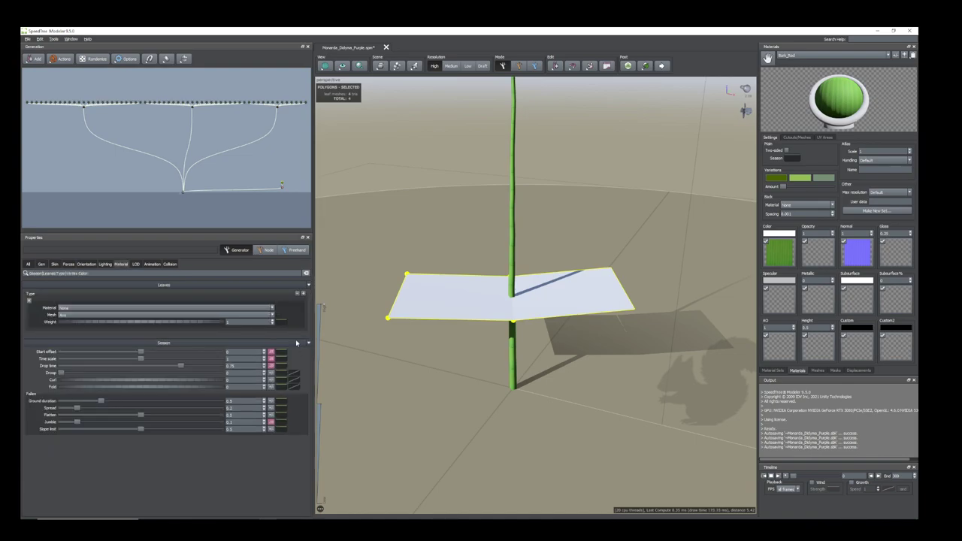
click(273, 309)
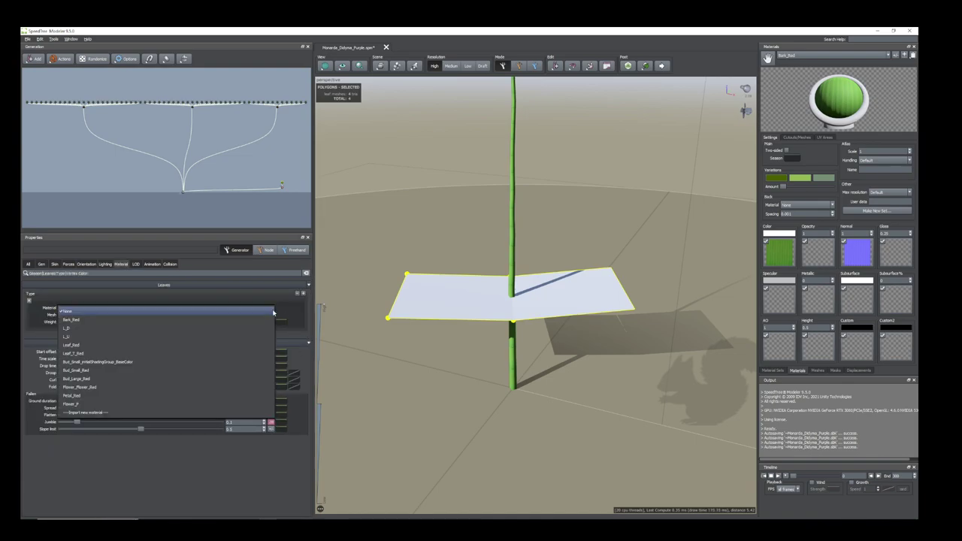
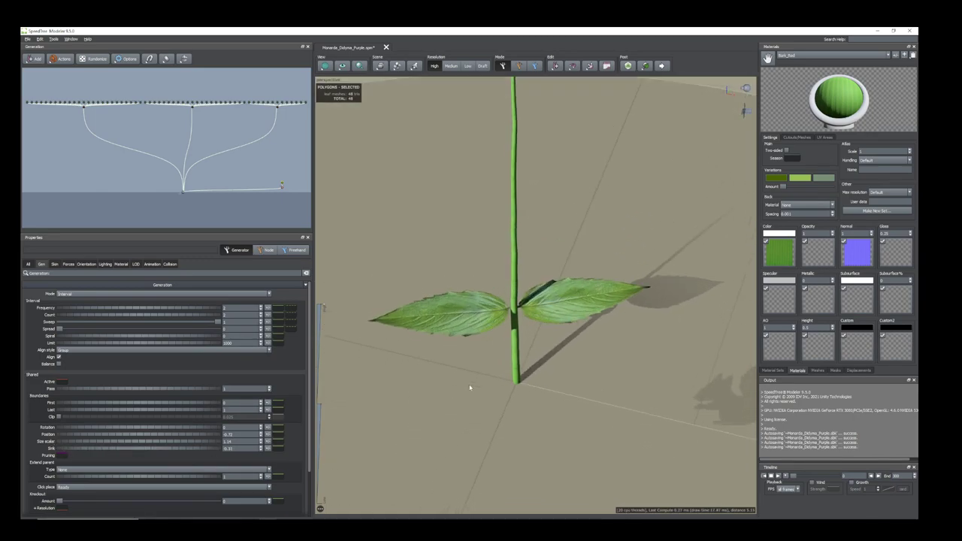
Fold the leaf pair slightly by setting its deformation fold to 0.02
scroll(494, 356, down, 2)
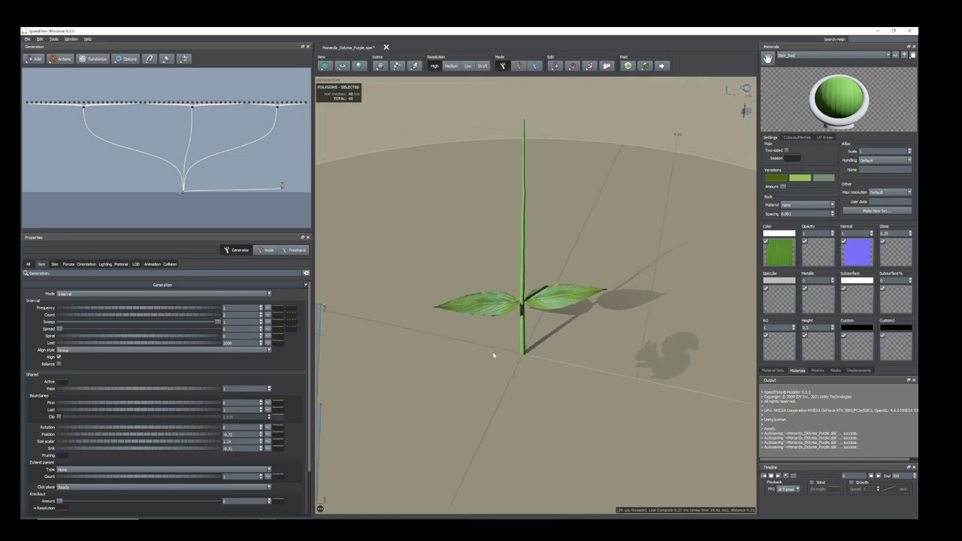
scroll(493, 353, up, 3)
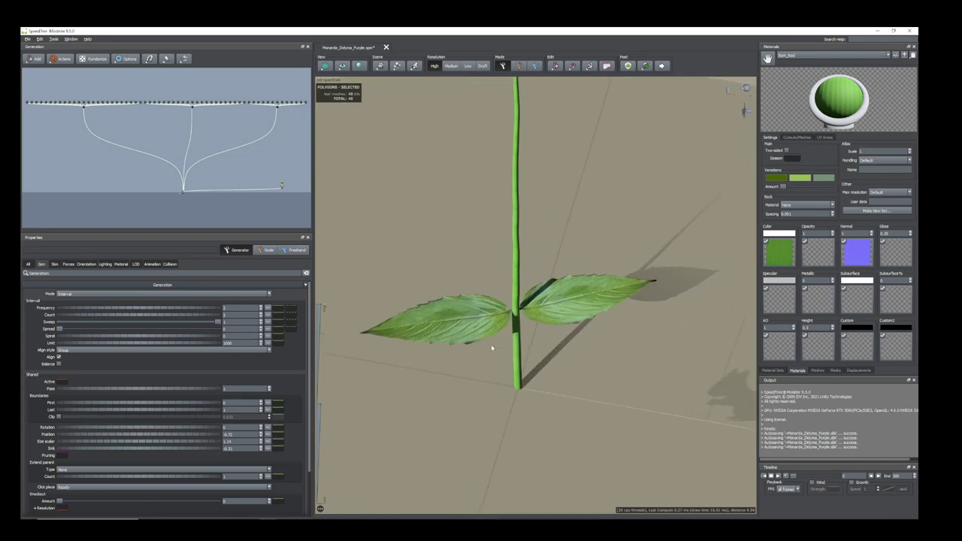
click(451, 297)
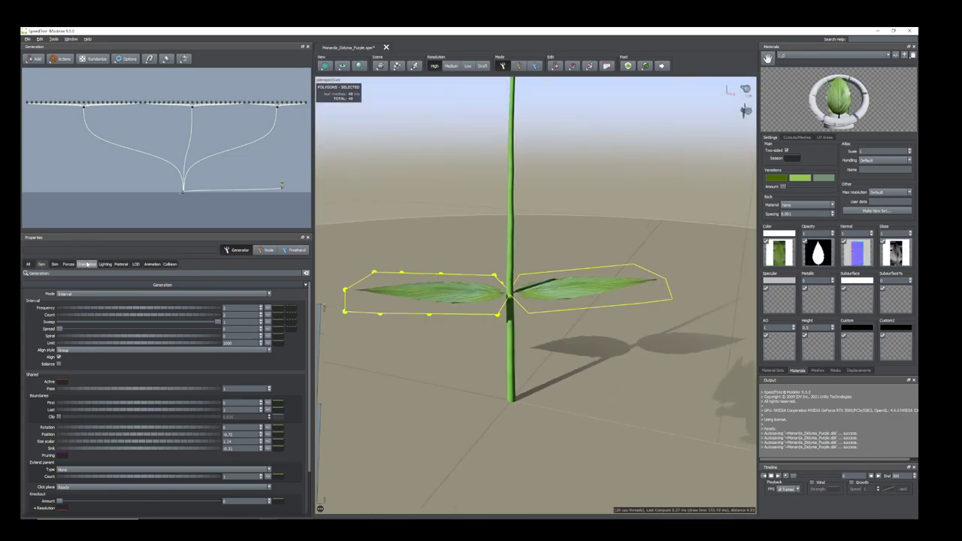
click(87, 265)
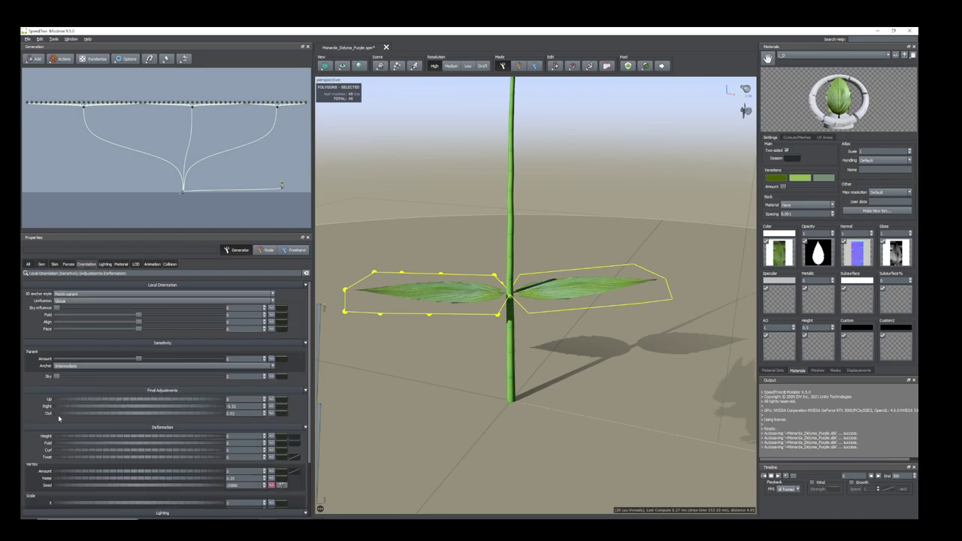
mouse_move(441, 332)
mouse_down()
mouse_move(443, 359)
mouse_move(443, 346)
mouse_up()
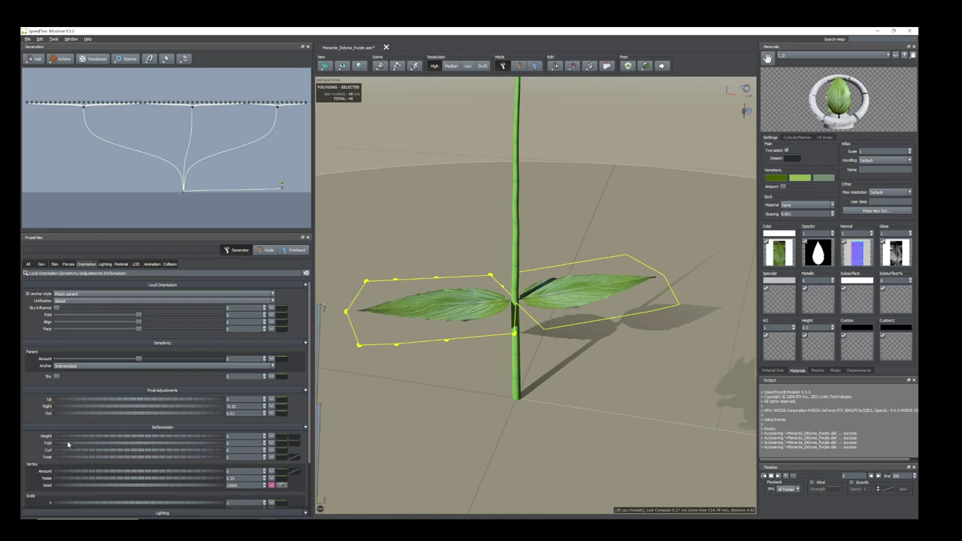
drag(67, 444, 68, 445)
drag(471, 294, 466, 321)
Open the L_D Cutout mesh for editing and add two points flanking the upper part of the leaf
click(468, 312)
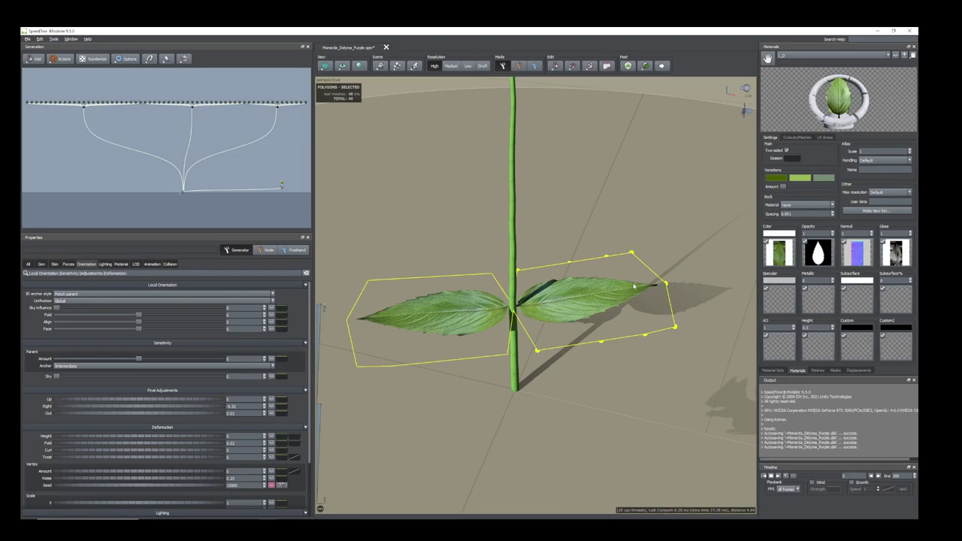
click(799, 138)
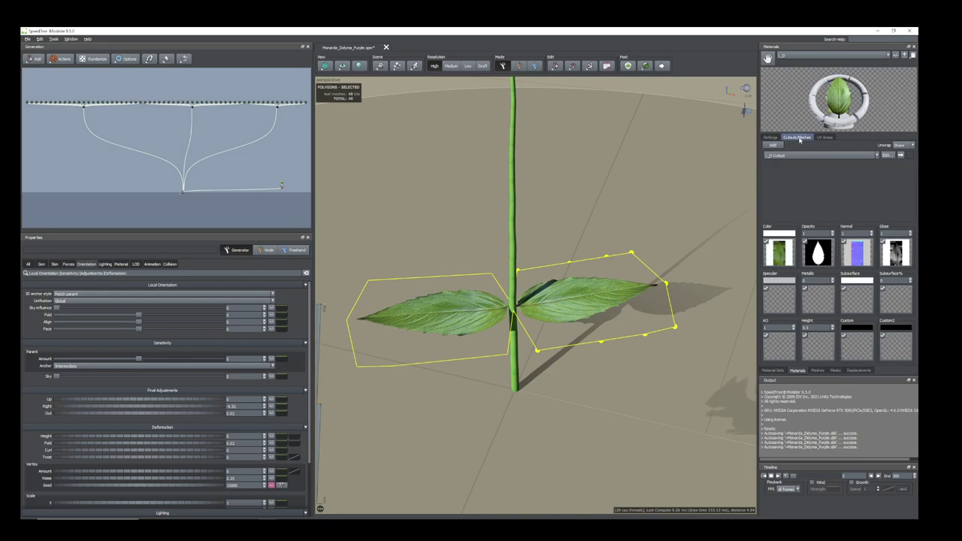
click(888, 156)
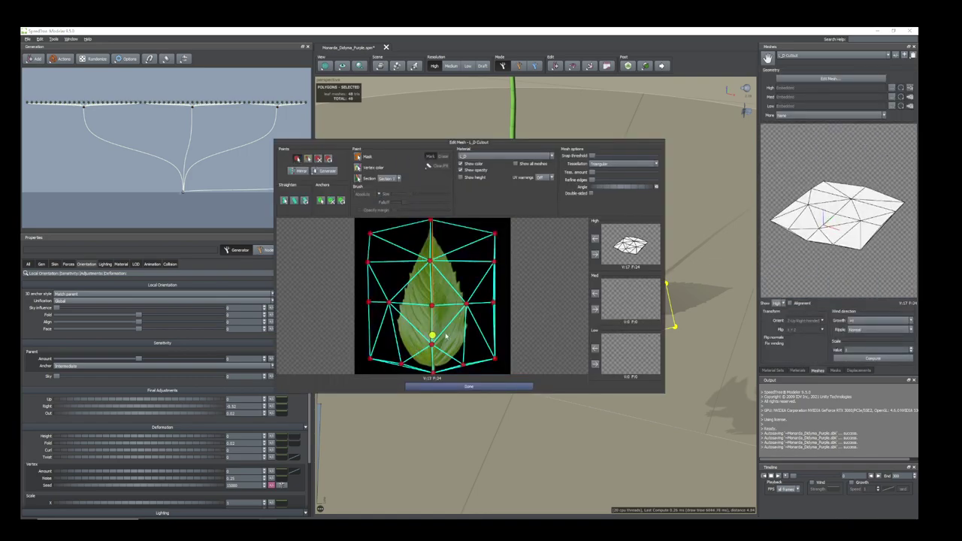
scroll(455, 328, up, 1)
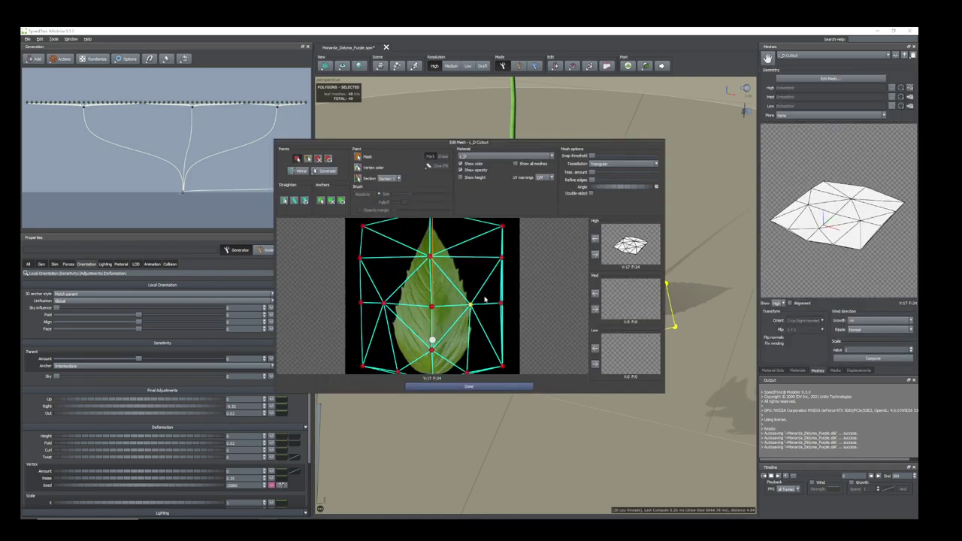
scroll(433, 296, down, 1)
click(402, 254)
click(464, 250)
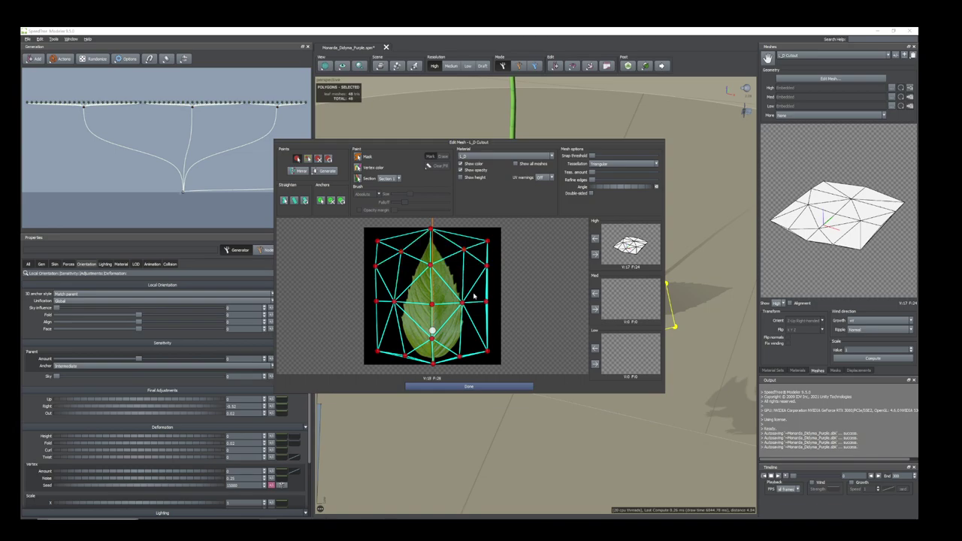
Add one more mesh point on either side of the leaf base, store the mesh as the High version and finish editing
click(478, 335)
click(387, 333)
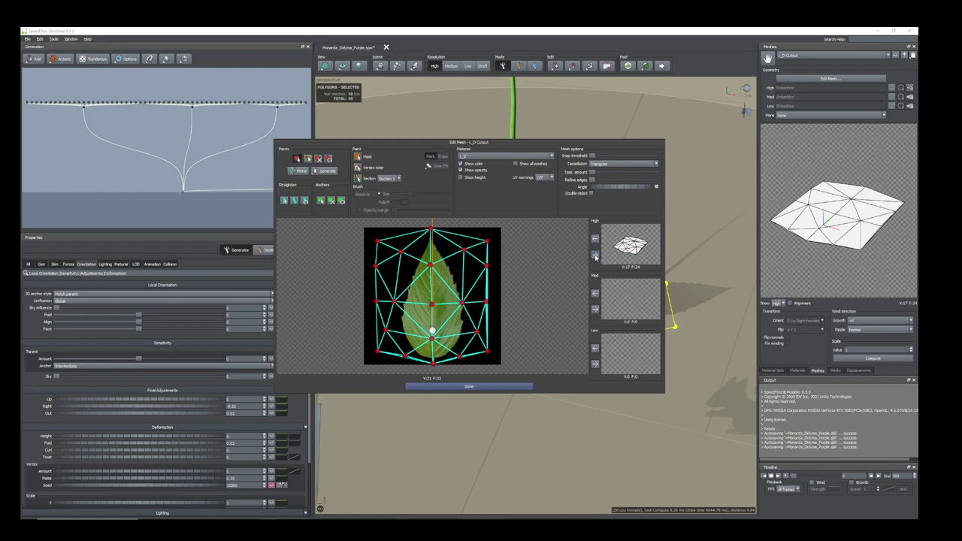
click(594, 256)
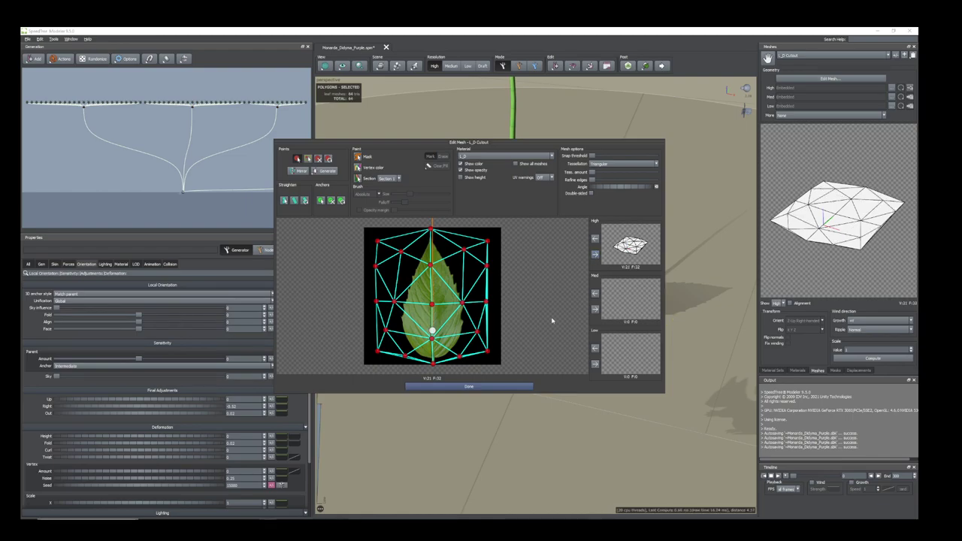
click(471, 388)
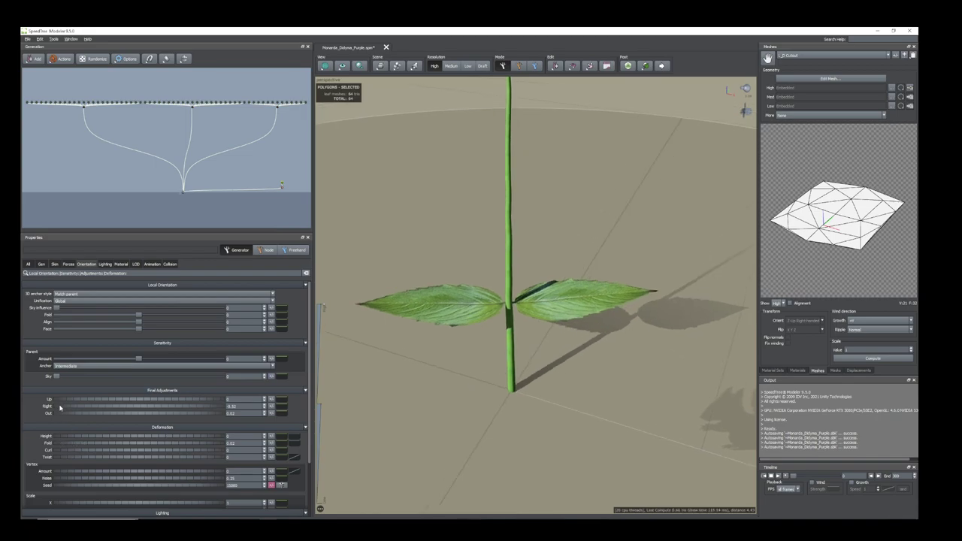
Deform the leaf pair with a fold of -0.12, a curl of 0.23 and a twist of 0.15
mouse_move(64, 445)
mouse_down()
mouse_move(77, 454)
mouse_move(59, 450)
mouse_up()
drag(577, 472, 542, 421)
drag(54, 452, 64, 455)
drag(496, 363, 549, 428)
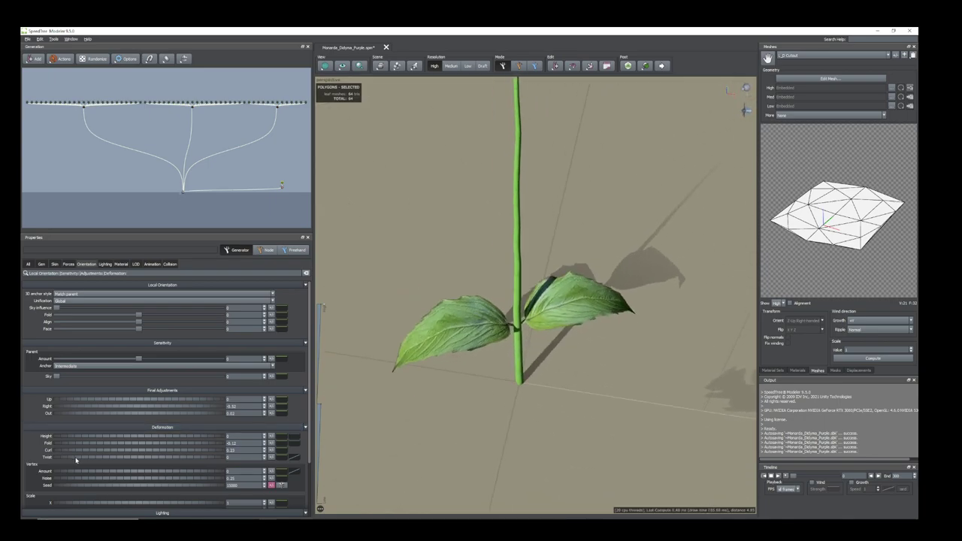
drag(75, 459, 81, 461)
drag(439, 425, 475, 327)
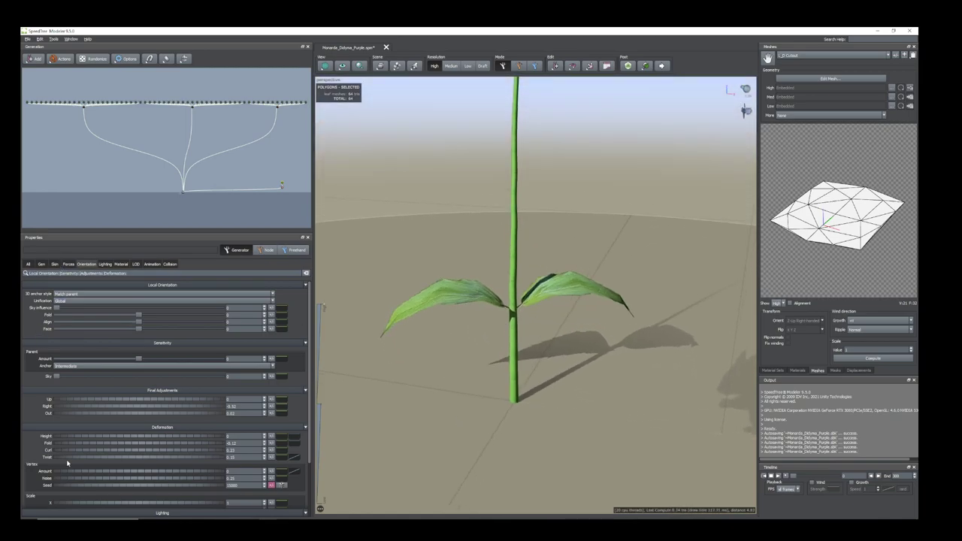
Shift the leaf pair along the stem by setting its generation position to -0.85
click(41, 264)
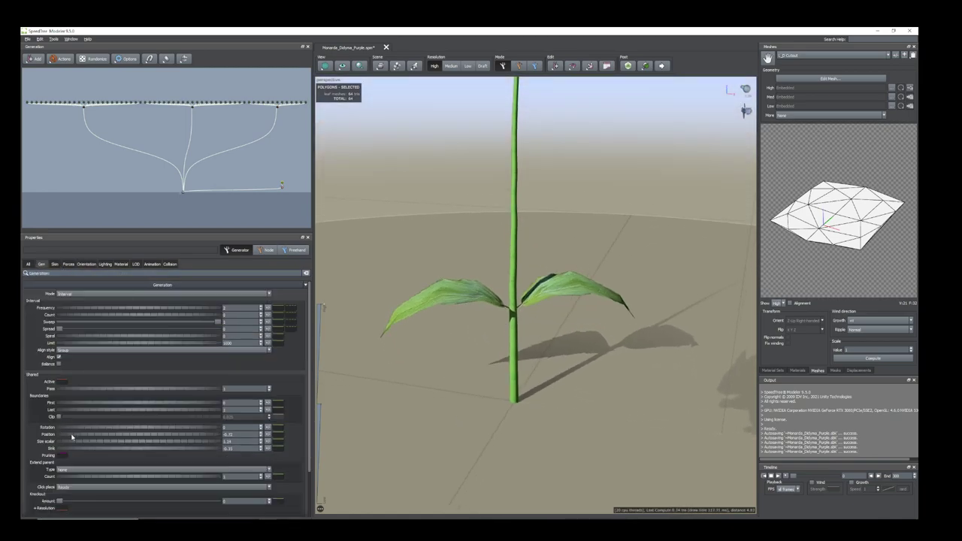
drag(72, 437, 67, 438)
drag(419, 424, 544, 366)
click(426, 351)
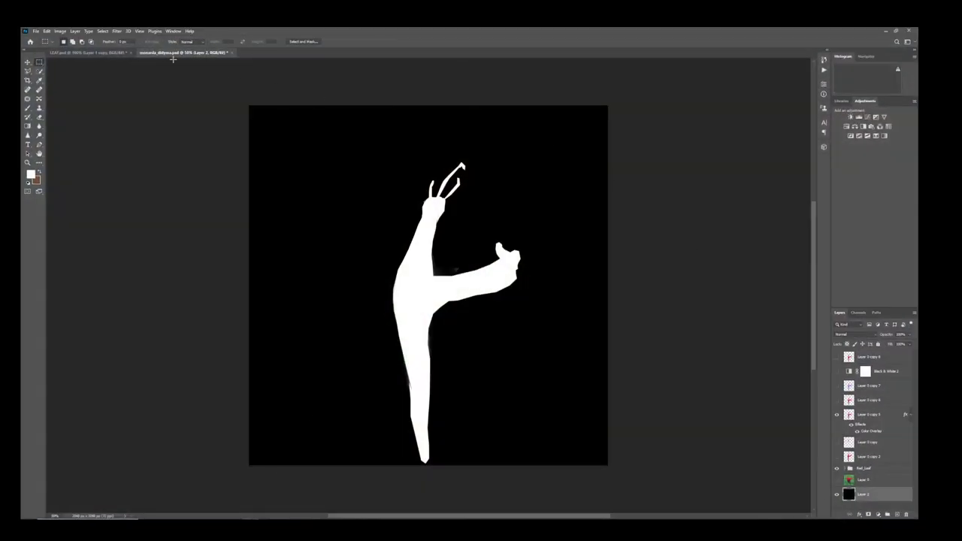
Switch to LEAF.psd in Photoshop and outline the photographed leaf with its stalk on Layer 1 copy using the Polygonal Lasso
click(101, 52)
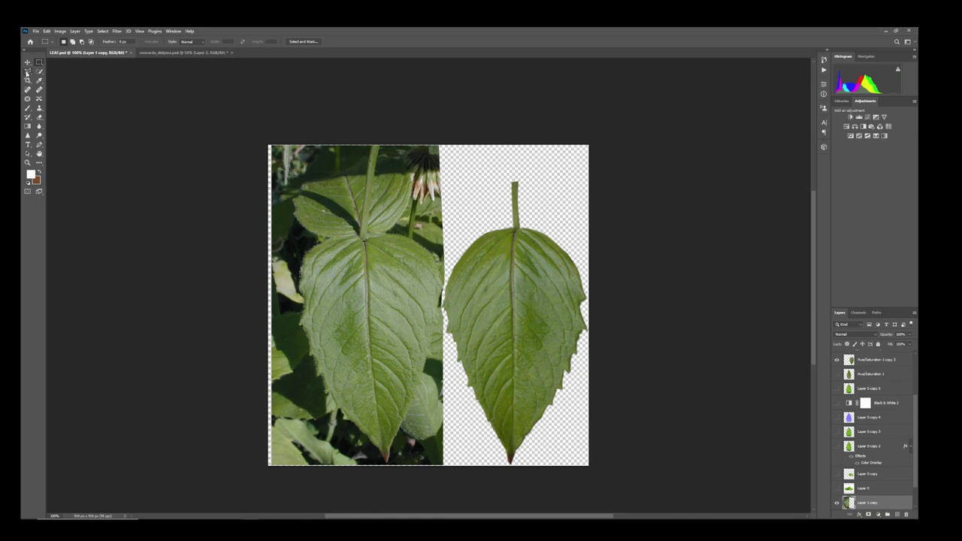
scroll(877, 456, down, 1)
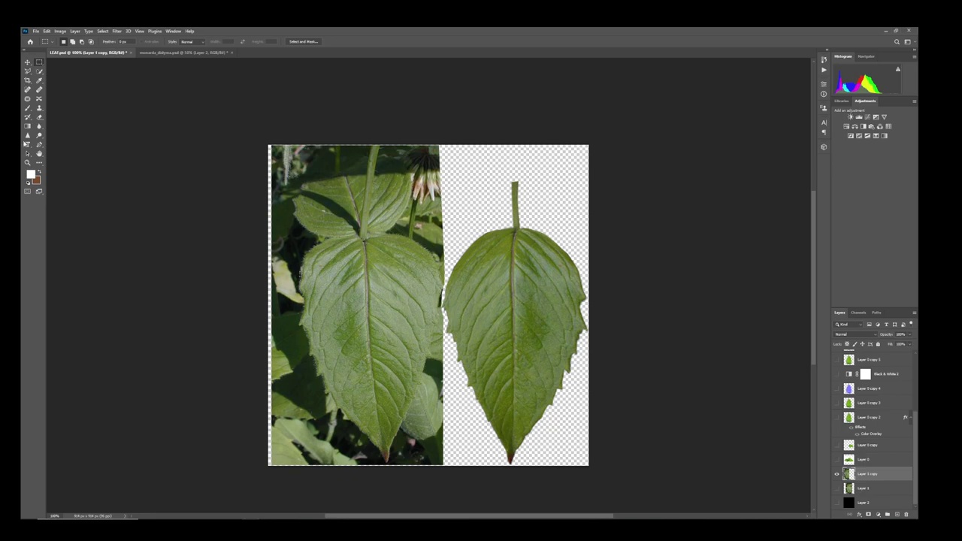
click(883, 489)
click(874, 480)
click(28, 71)
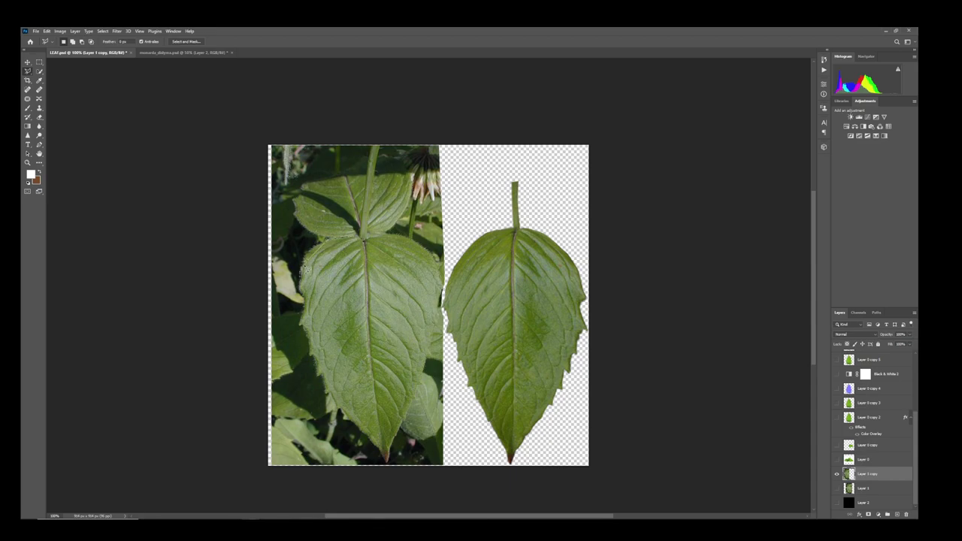
mouse_move(301, 292)
mouse_down()
mouse_move(311, 353)
mouse_move(389, 464)
mouse_move(415, 412)
mouse_move(445, 279)
mouse_move(410, 241)
mouse_move(367, 237)
mouse_move(387, 153)
mouse_move(370, 172)
mouse_move(359, 256)
mouse_move(358, 231)
mouse_move(353, 240)
mouse_up()
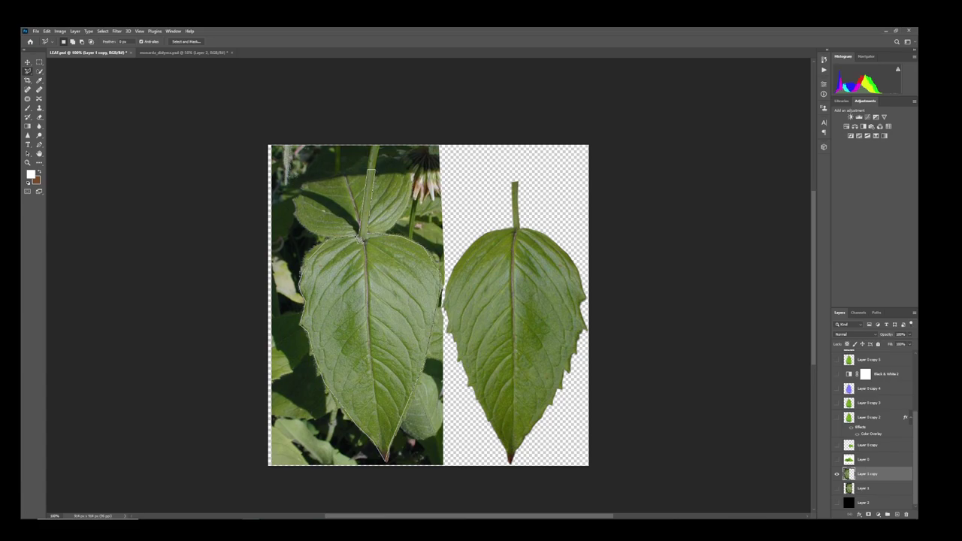
Invert the leaf selection, delete the photo background around the leaf and stalk, and deselect
key(w)
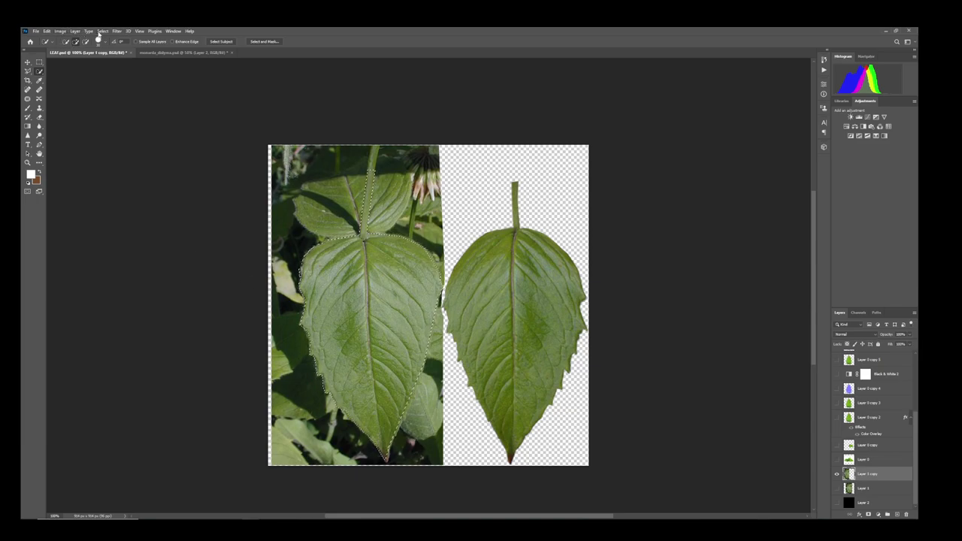
click(102, 31)
click(117, 58)
key(Delete)
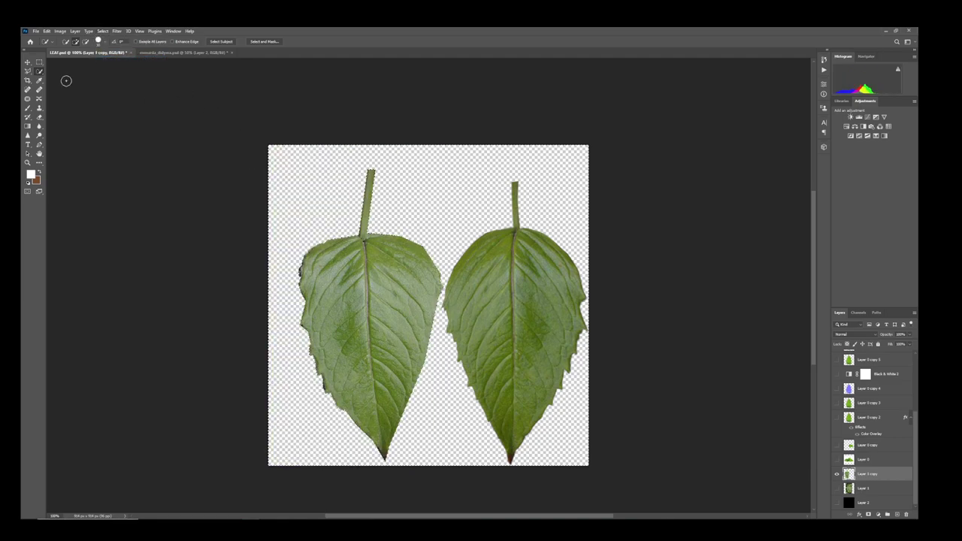
click(40, 62)
click(323, 317)
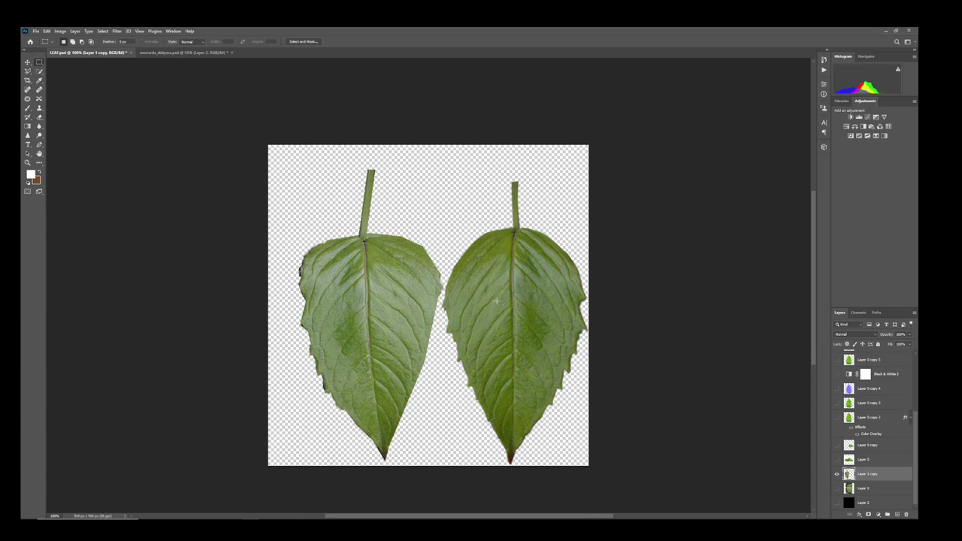
Warp the newly cut-out leaf so its stalk and midrib run straighter and more upright, and apply the transformation
click(47, 32)
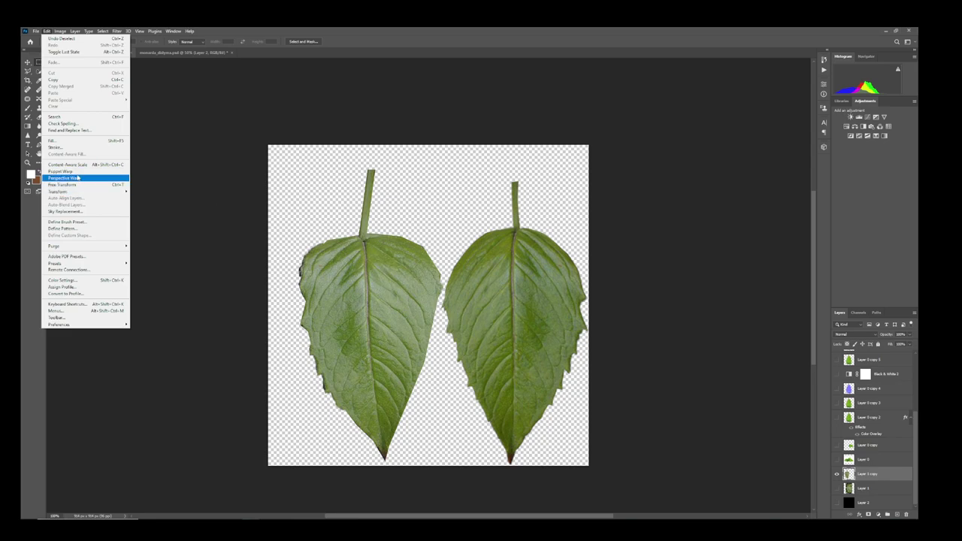
click(364, 243)
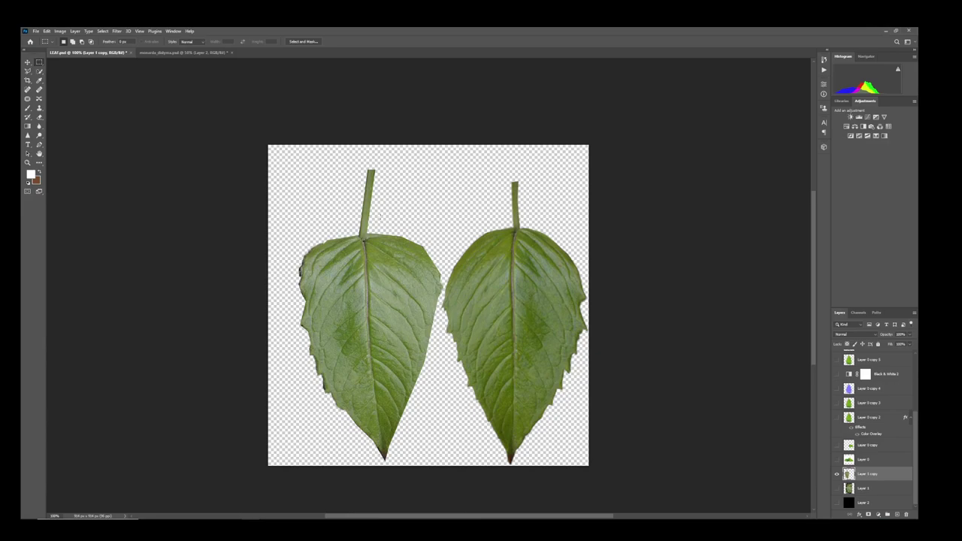
click(47, 32)
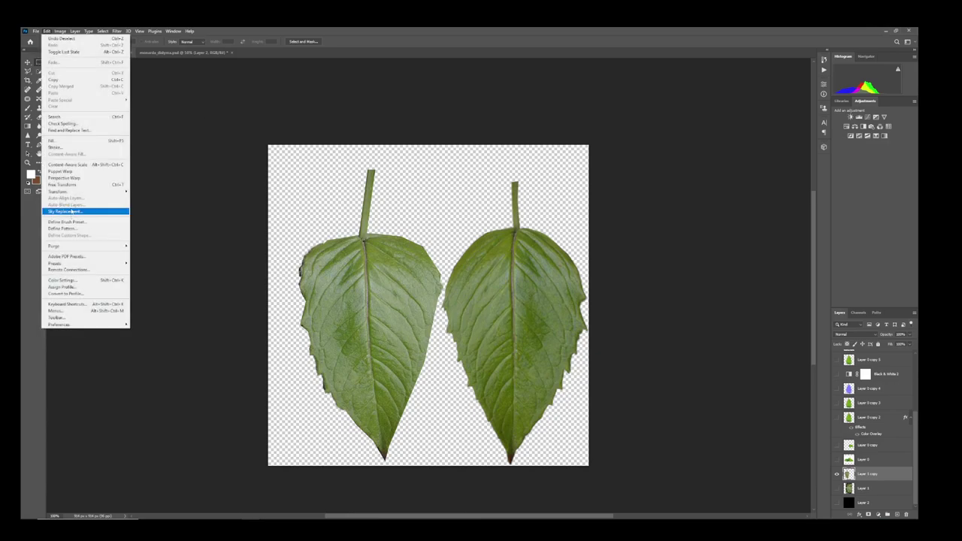
mouse_move(79, 193)
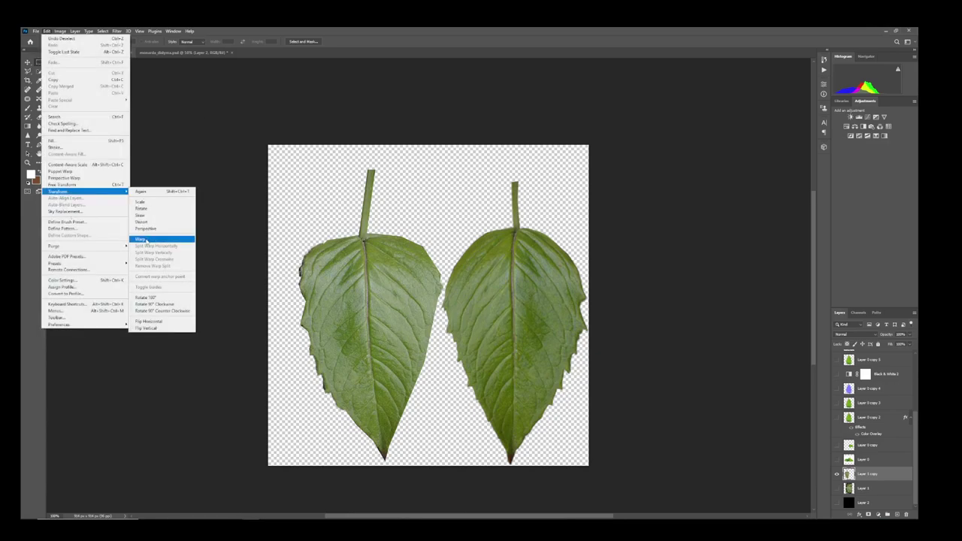
click(141, 239)
drag(373, 247, 366, 177)
drag(381, 429, 358, 353)
drag(380, 293, 364, 283)
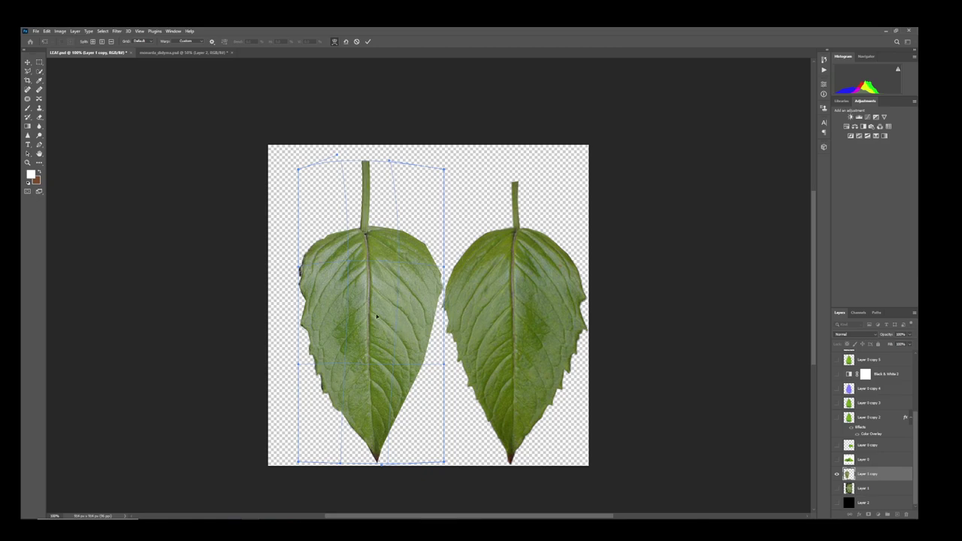
drag(372, 315, 369, 315)
drag(370, 260, 368, 267)
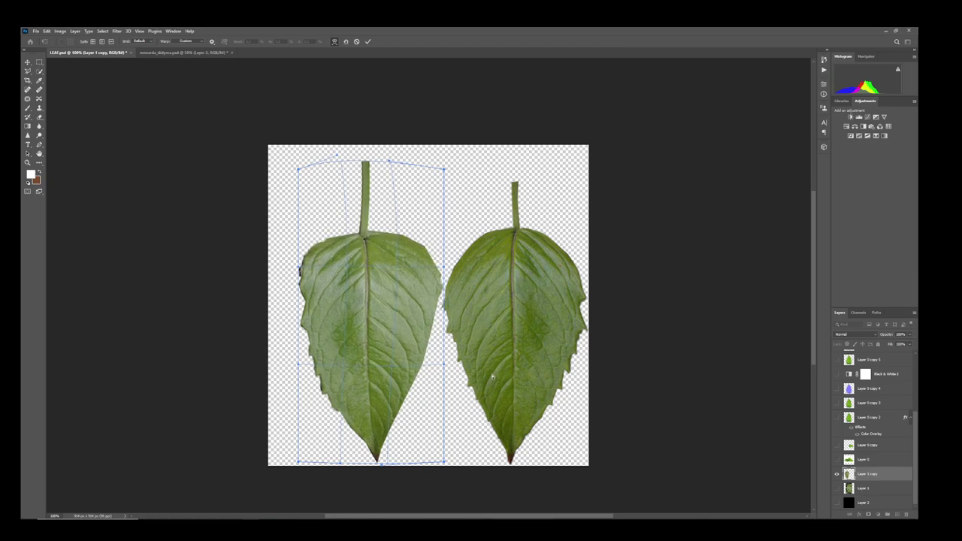
drag(413, 303, 428, 299)
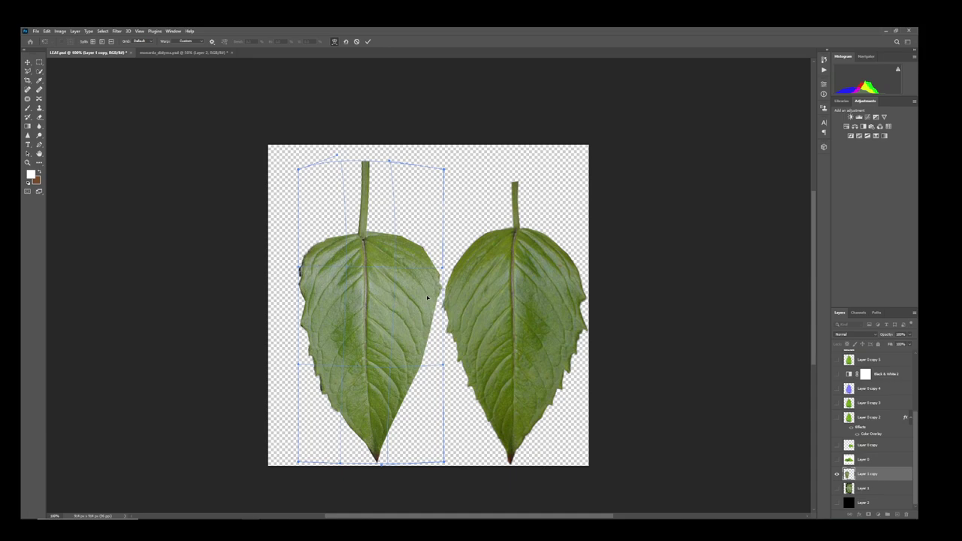
click(368, 42)
Compare the original leaf photo on Layer 1 with the cut-out leaf layers, including Hue/Saturation 1, by toggling layer visibility
click(837, 474)
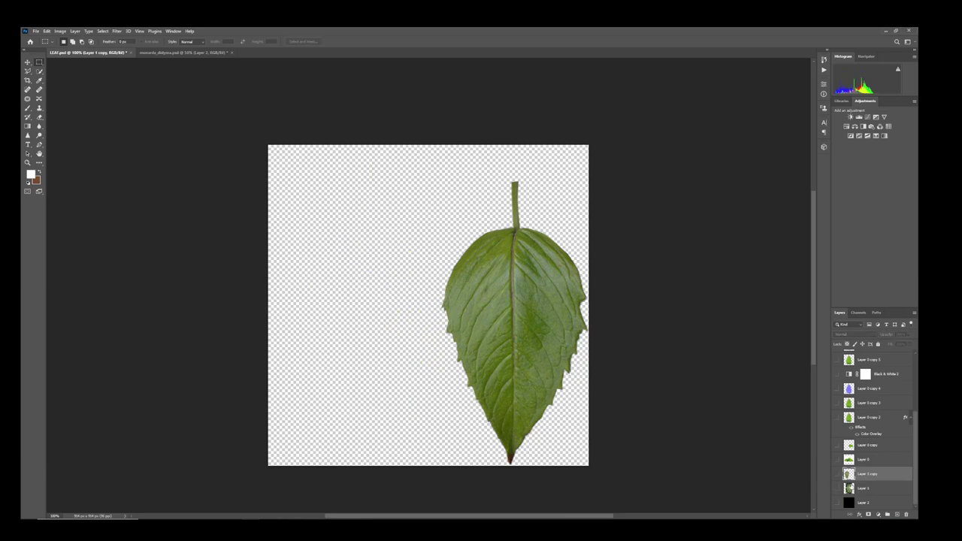
scroll(834, 467, up, 1)
scroll(846, 500, down, 1)
click(838, 488)
click(838, 475)
click(838, 476)
scroll(872, 417, up, 5)
click(838, 429)
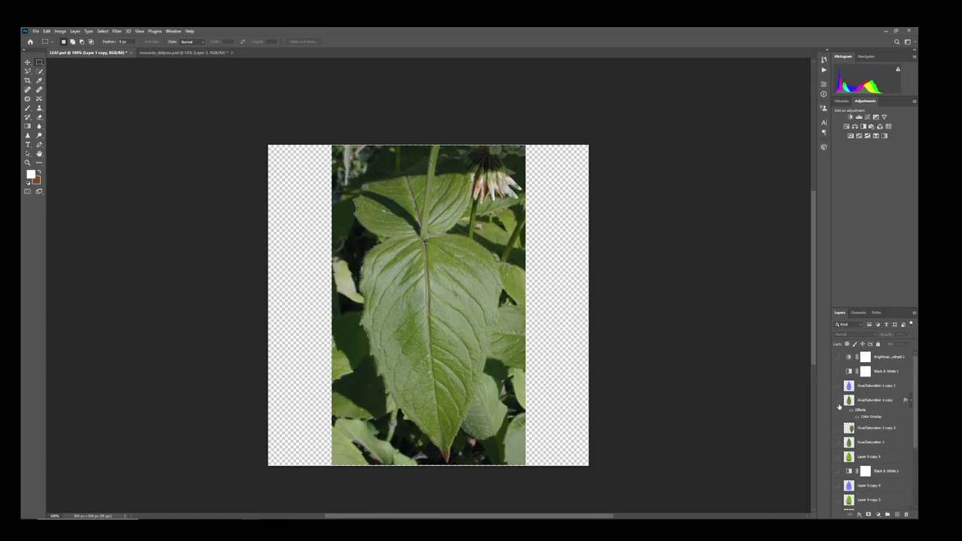
click(838, 401)
click(839, 401)
click(838, 443)
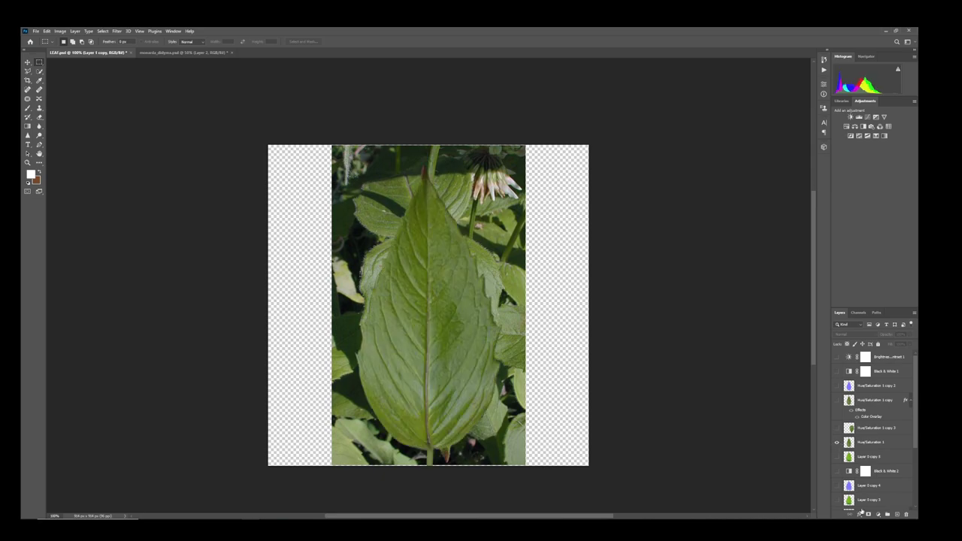
scroll(872, 436, down, 6)
click(838, 490)
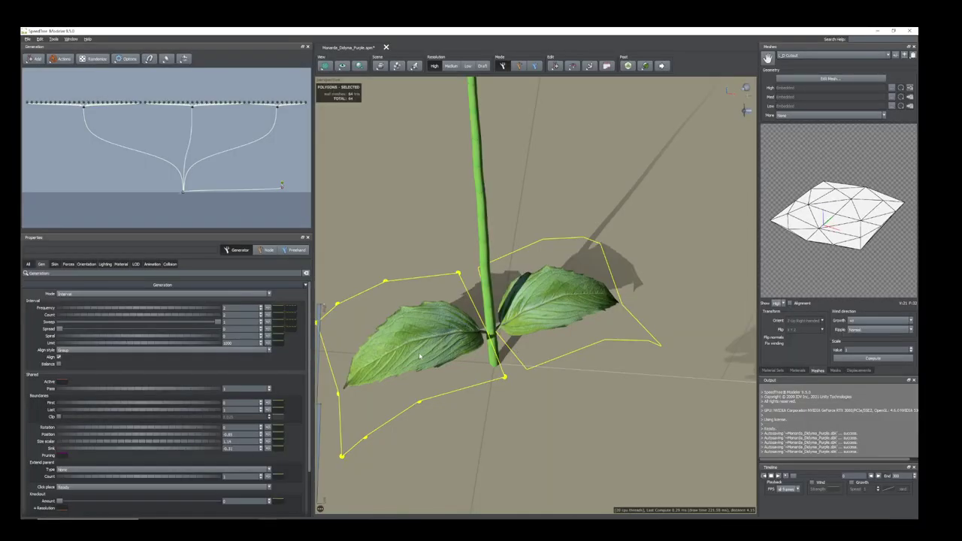
Return to SpeedTree and slightly raise the brightness and contrast of the L_D leaf material's color map
drag(429, 429, 463, 381)
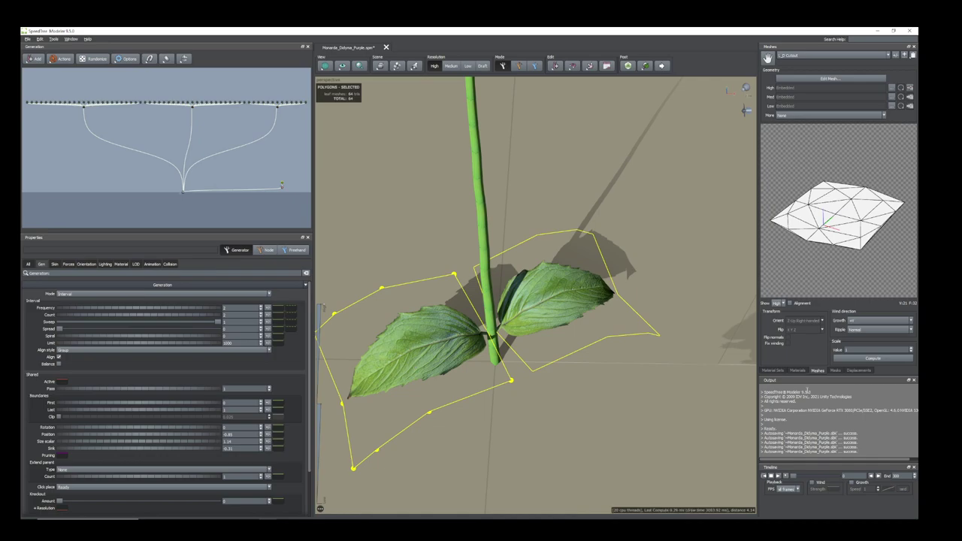
click(798, 370)
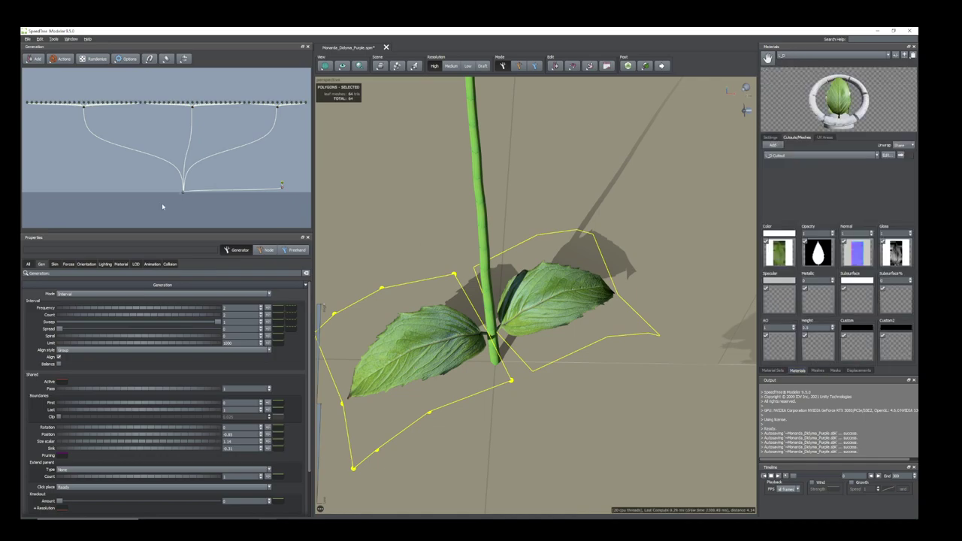
double_click(783, 261)
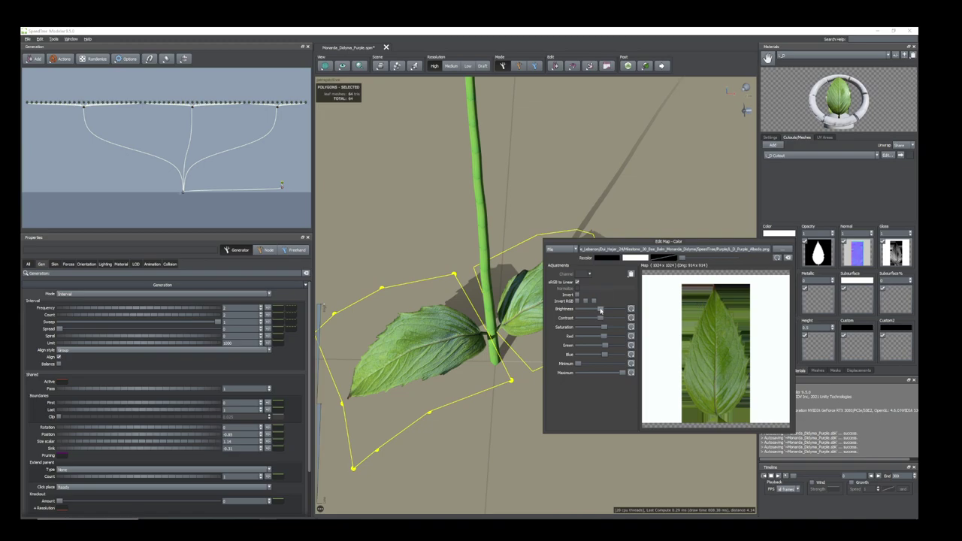
drag(601, 311, 603, 314)
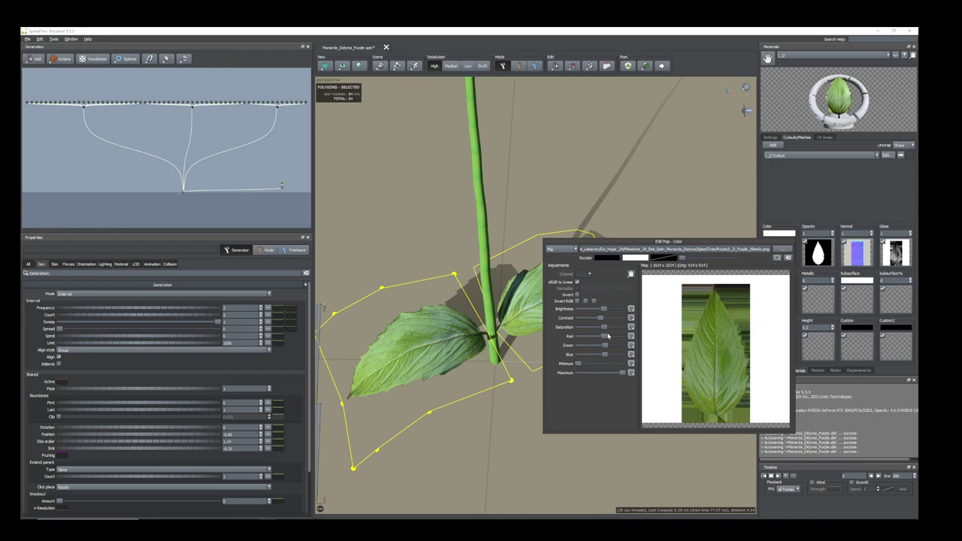
drag(599, 321, 604, 322)
Review the L_D leaf material's color and opacity maps and the leaves on the stem
drag(451, 379, 545, 365)
scroll(494, 385, down, 2)
click(779, 253)
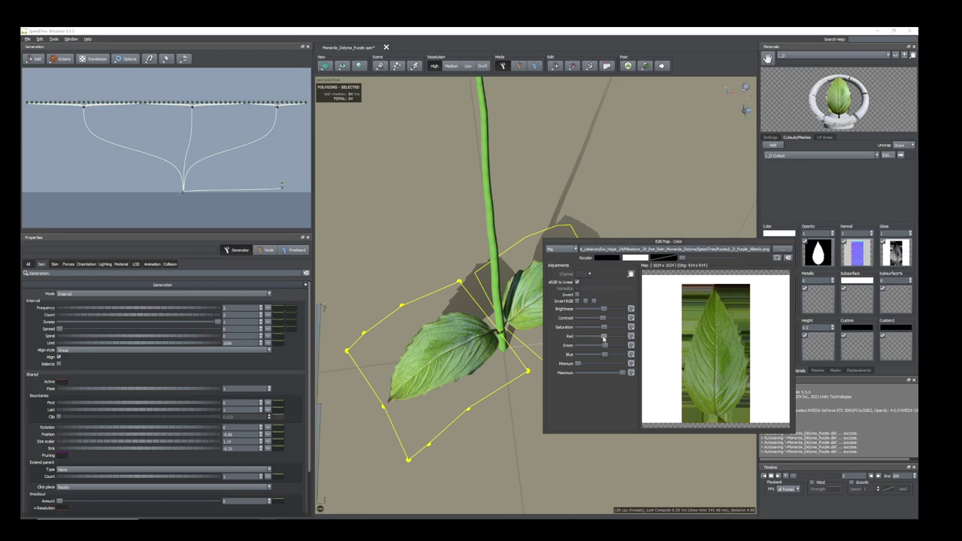
click(818, 253)
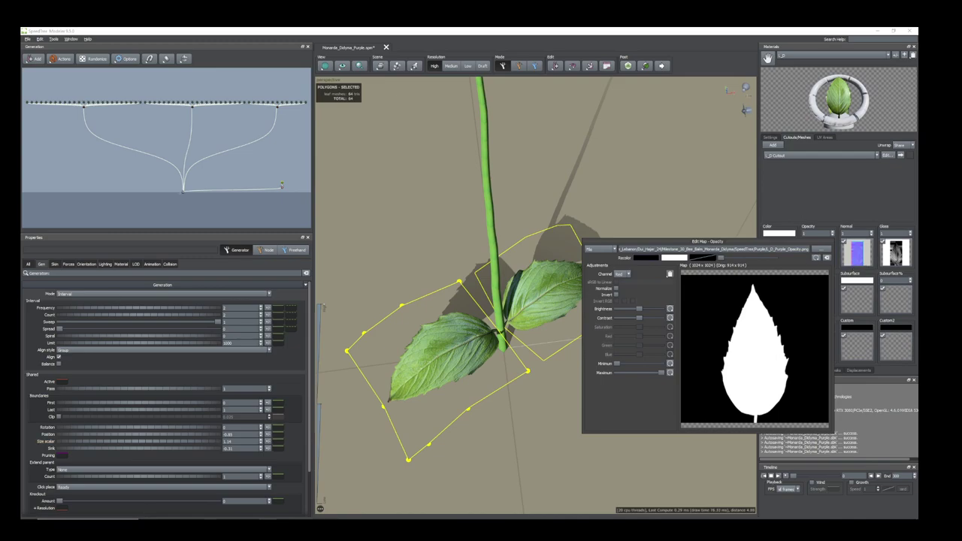
Switch to Photoshop and apply a white Color Overlay to the Hue/Saturation 1 leaf layer
click(107, 520)
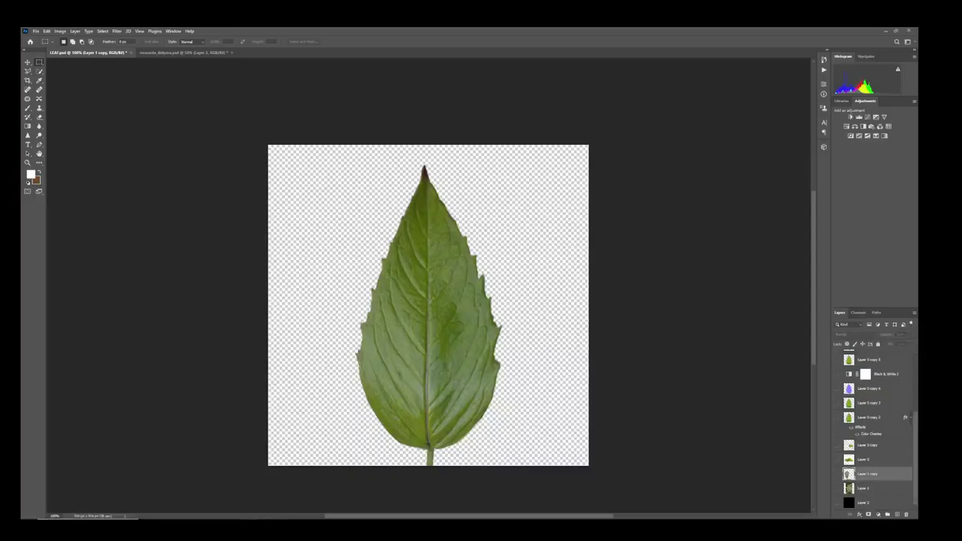
scroll(864, 390, up, 5)
click(868, 443)
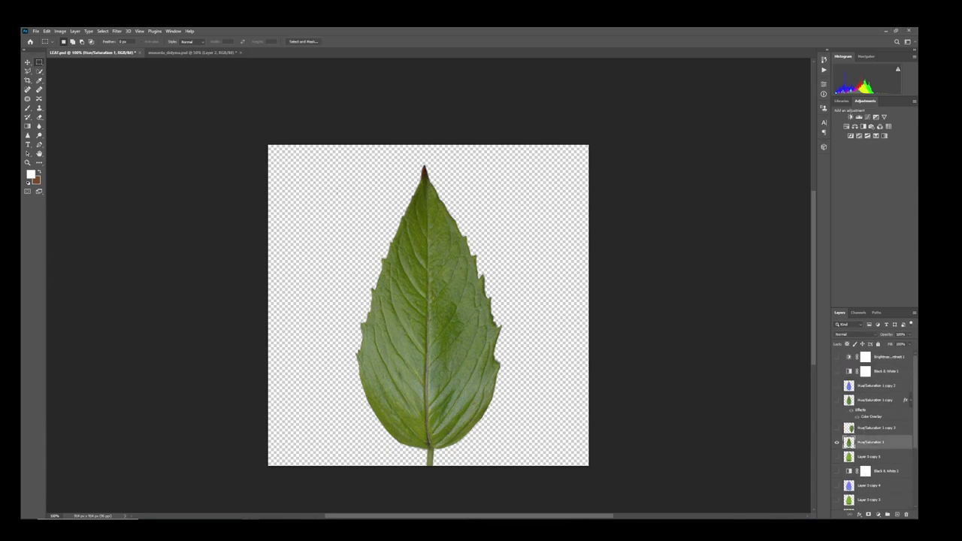
right_click(860, 445)
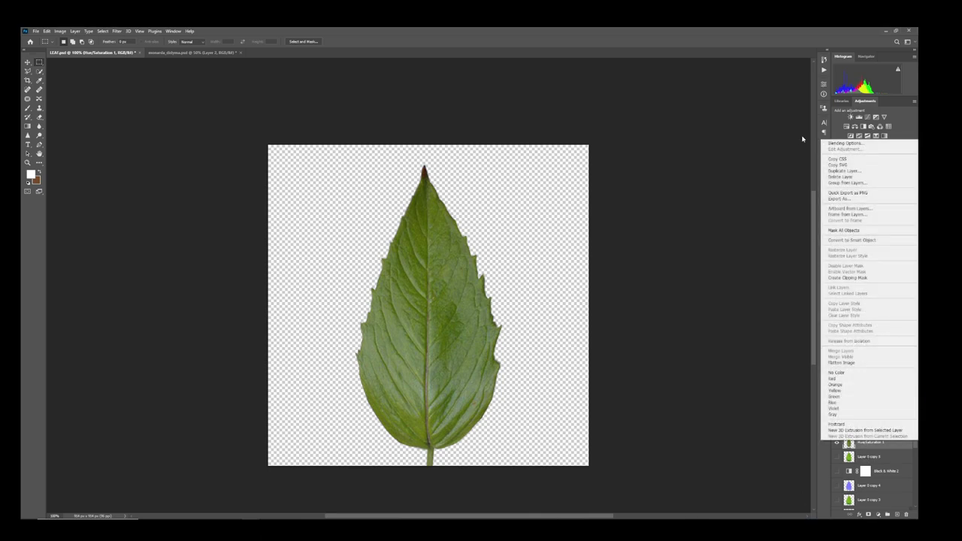
click(837, 143)
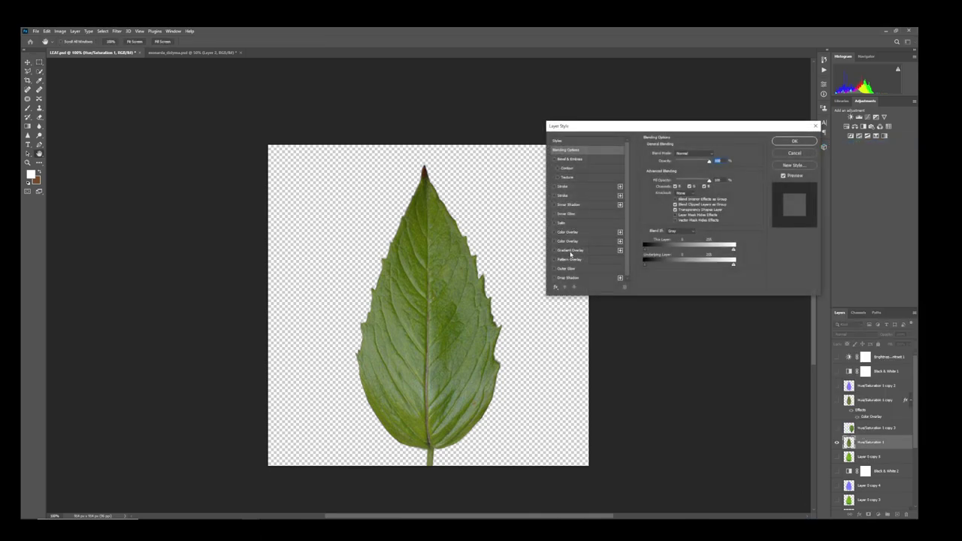
click(554, 232)
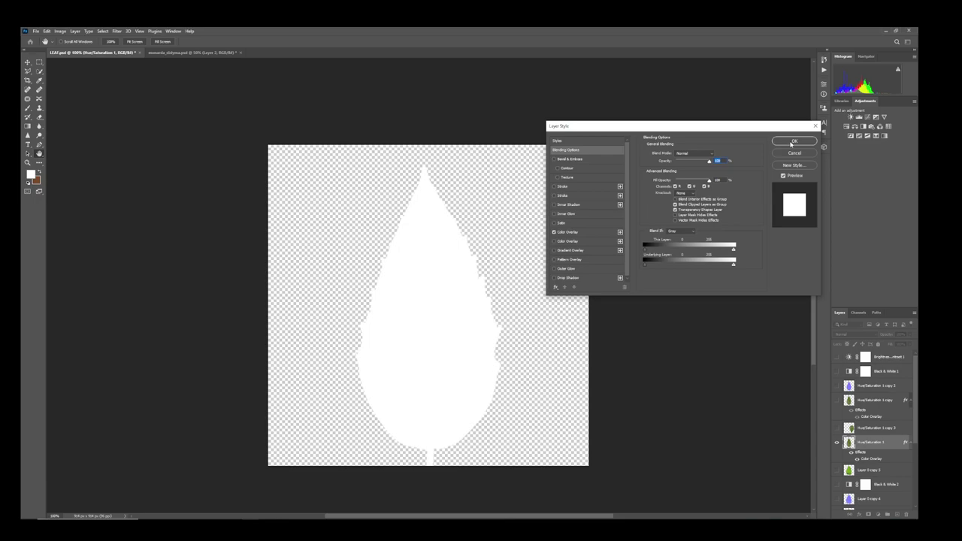
click(794, 141)
Preview the white leaf silhouette over black Layer 2, hide that layer, and undo the Color Overlay
scroll(876, 428, down, 4)
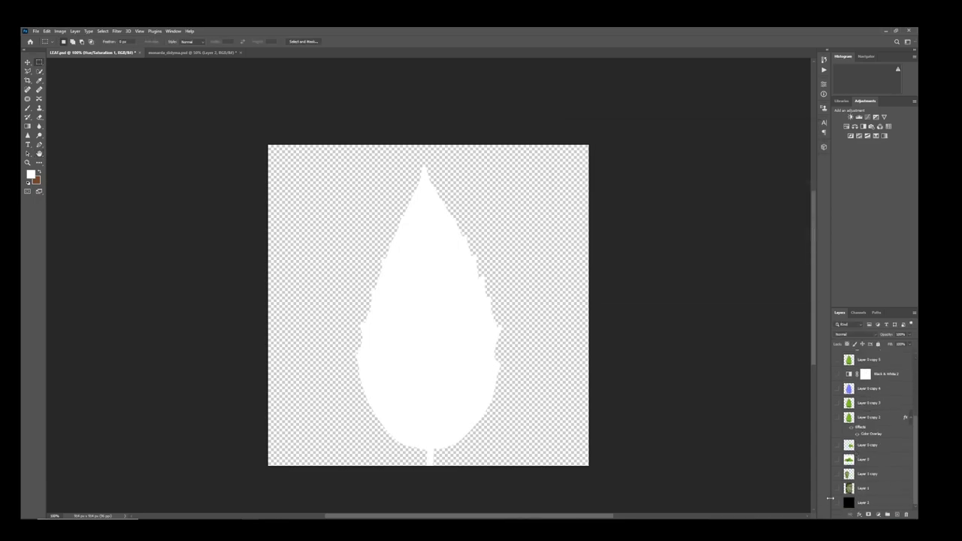
click(839, 503)
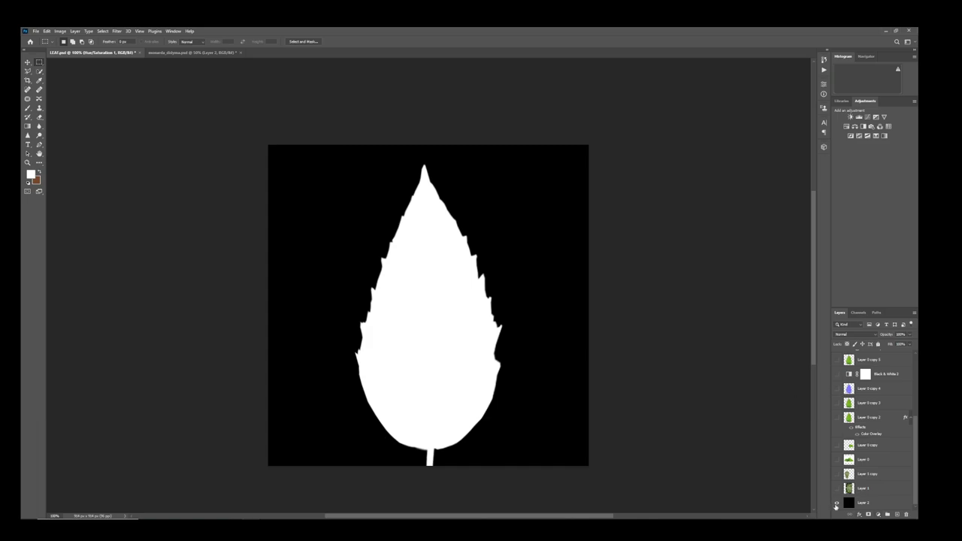
click(838, 503)
scroll(861, 421, up, 5)
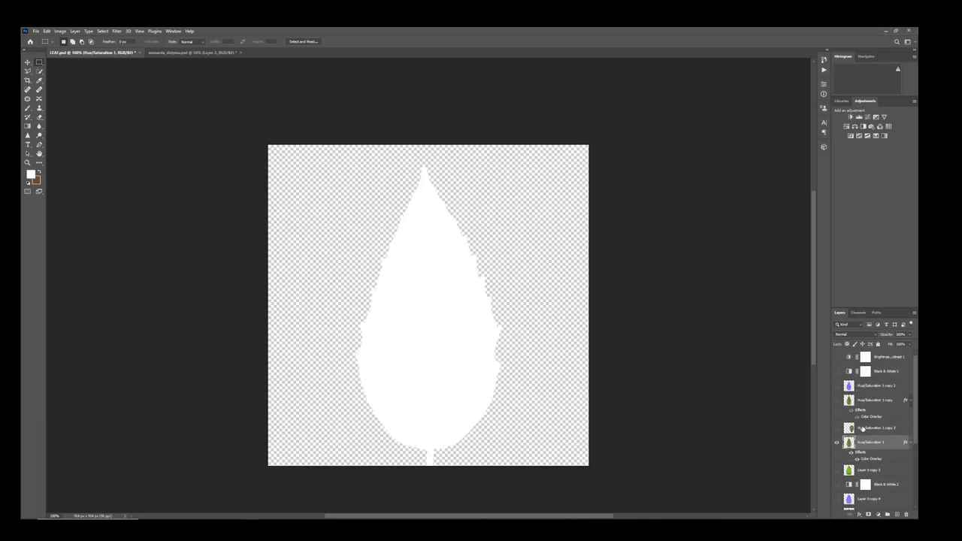
key(ctrl+z)
key(ctrl+z)
key(ctrl+z)
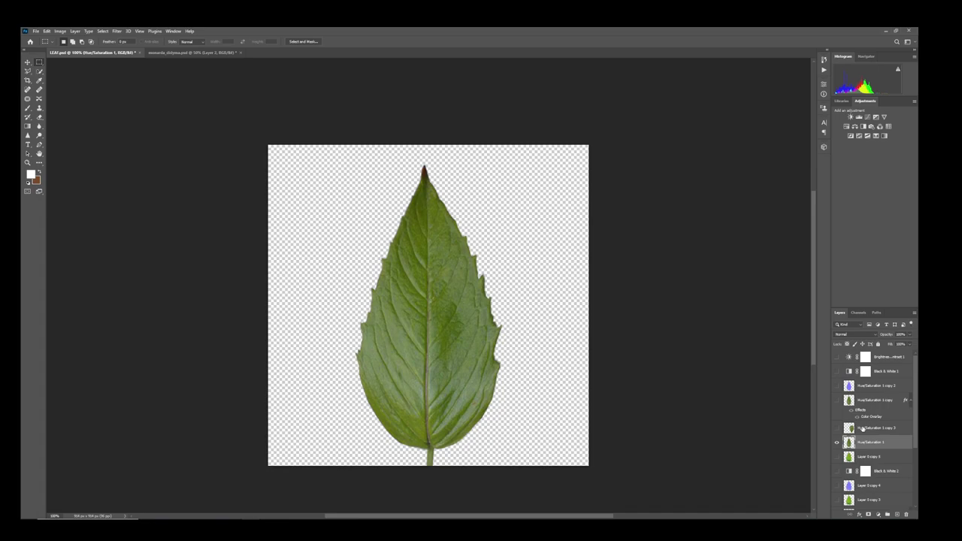
Generate a normal map from the Hue/Saturation 1 leaf layer with blur at zero, and undo it
click(117, 32)
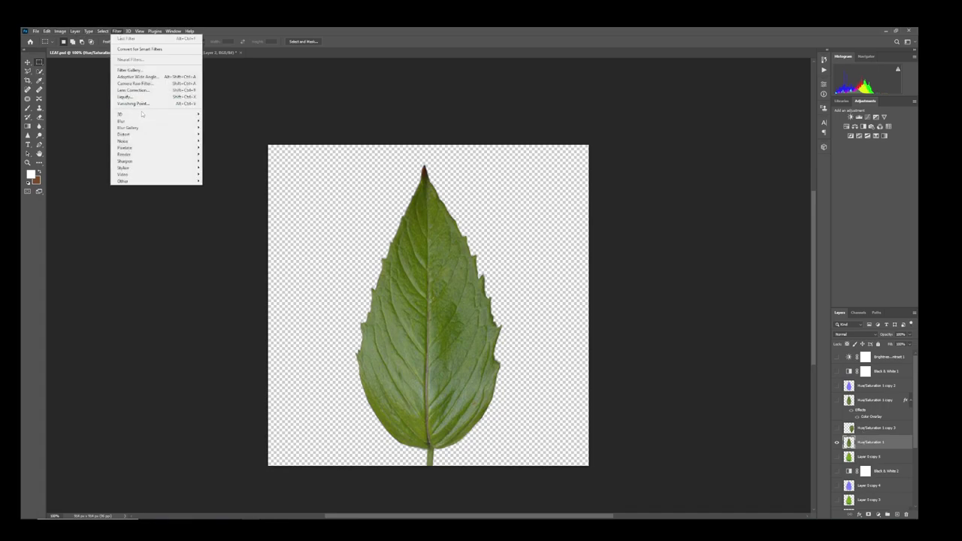
mouse_move(140, 113)
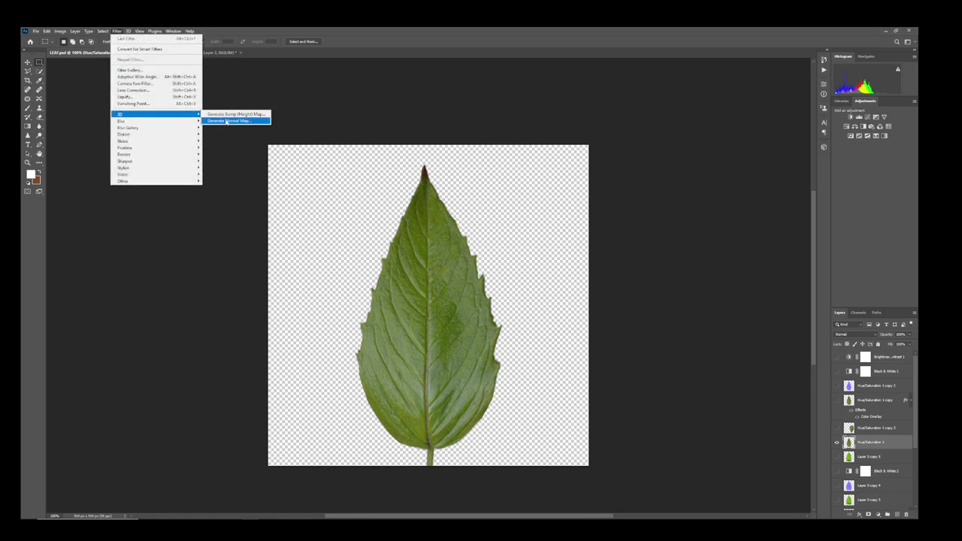
click(225, 121)
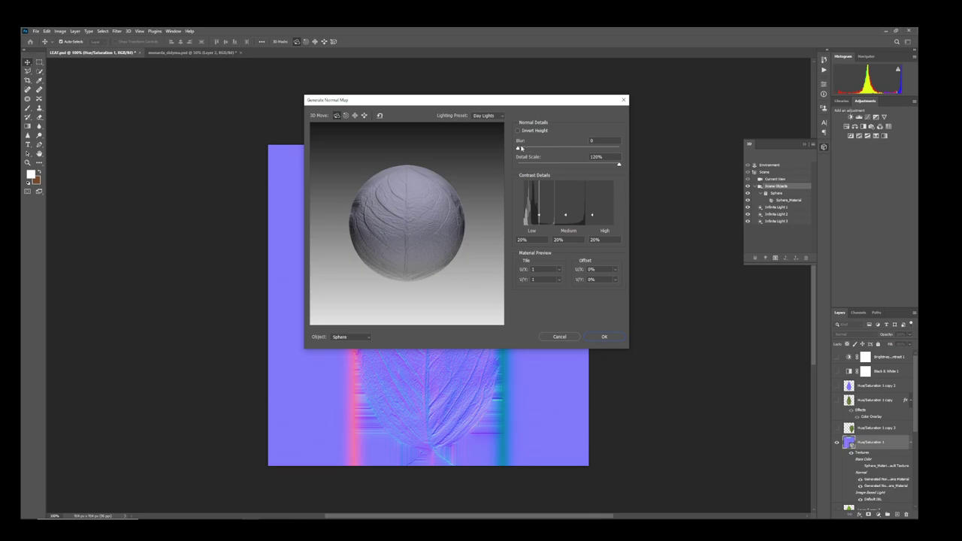
drag(518, 150, 517, 152)
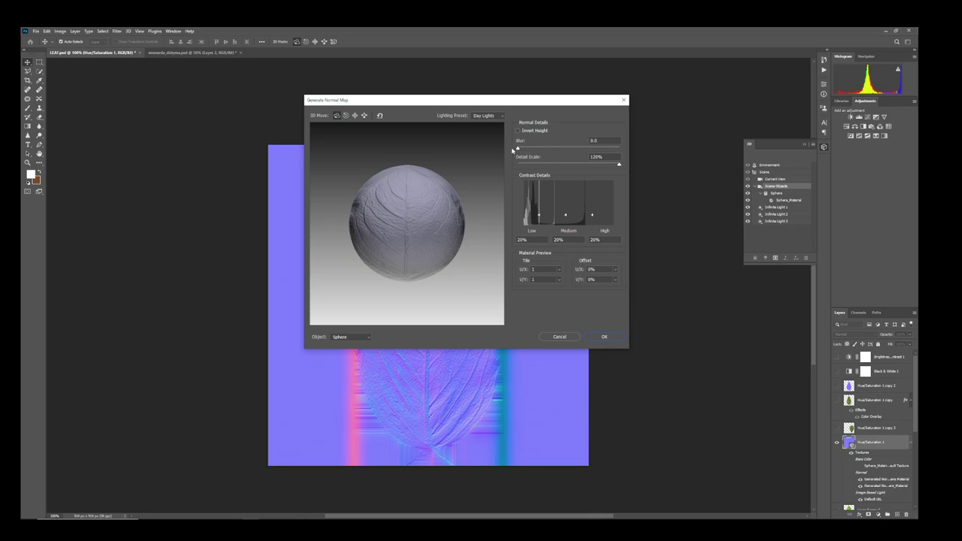
click(606, 338)
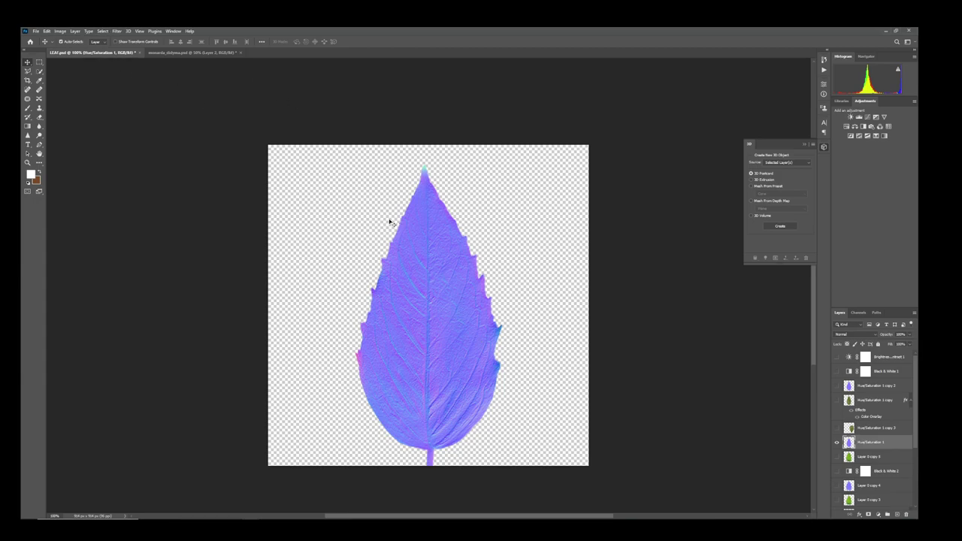
key(ctrl+z)
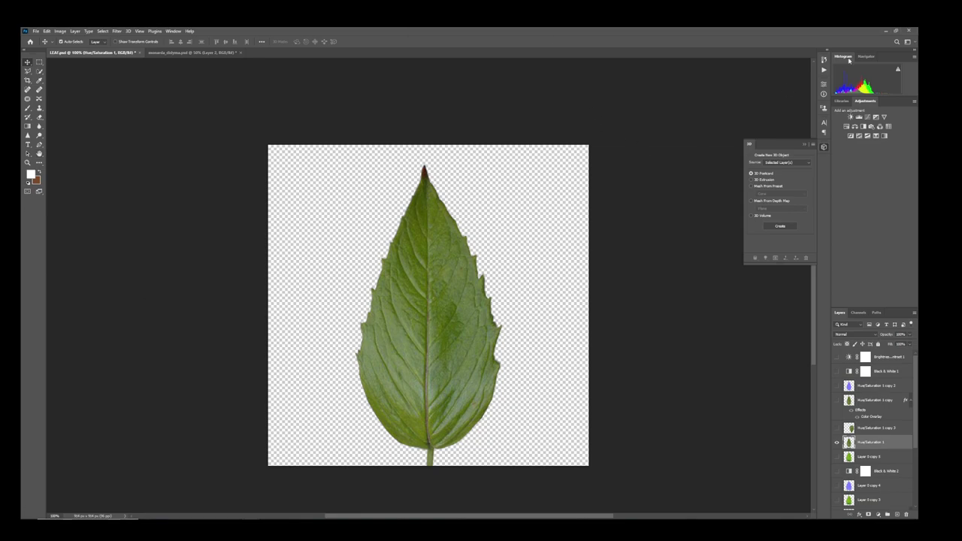
Add Black & White and Brightness/Contrast adjustment layers above Hue/Saturation 1 and raise the brightness of the gray leaf
click(863, 127)
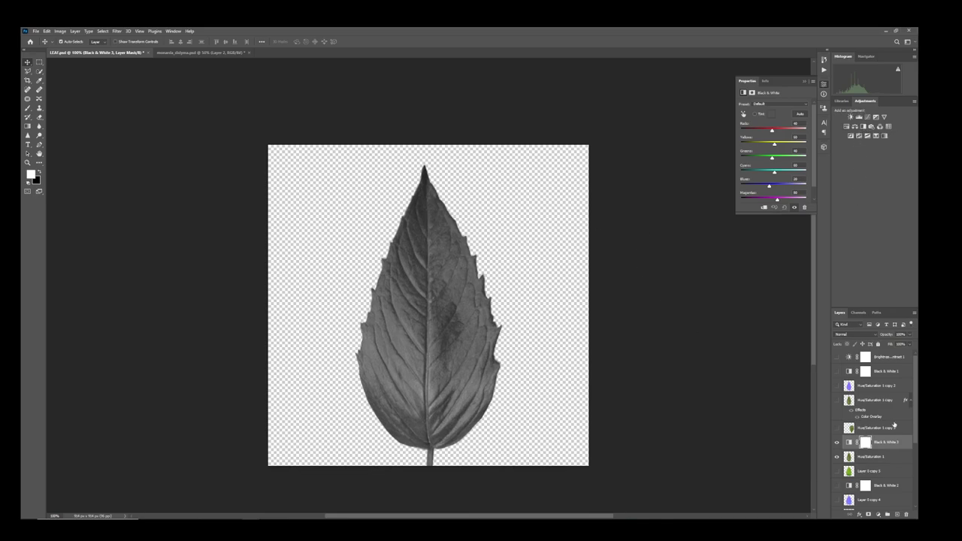
click(851, 117)
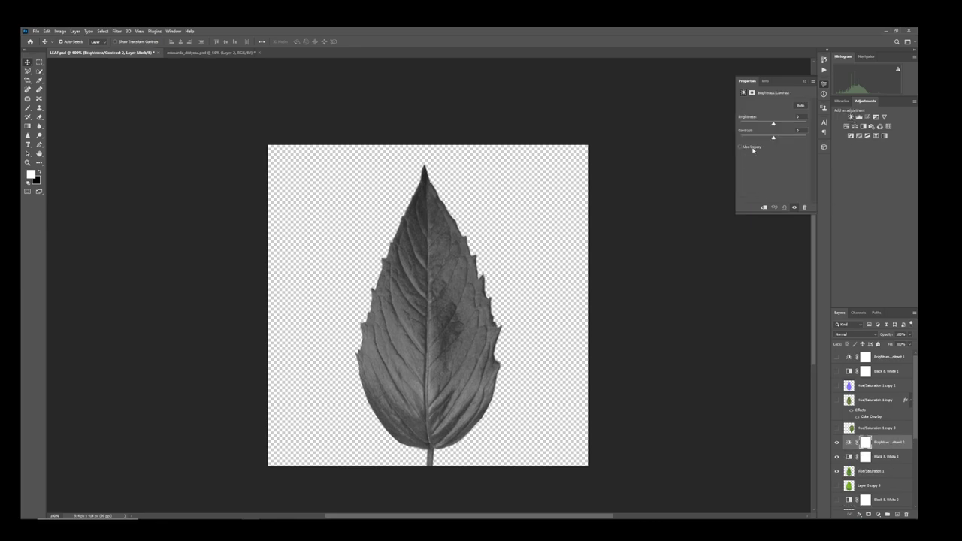
drag(774, 125, 784, 124)
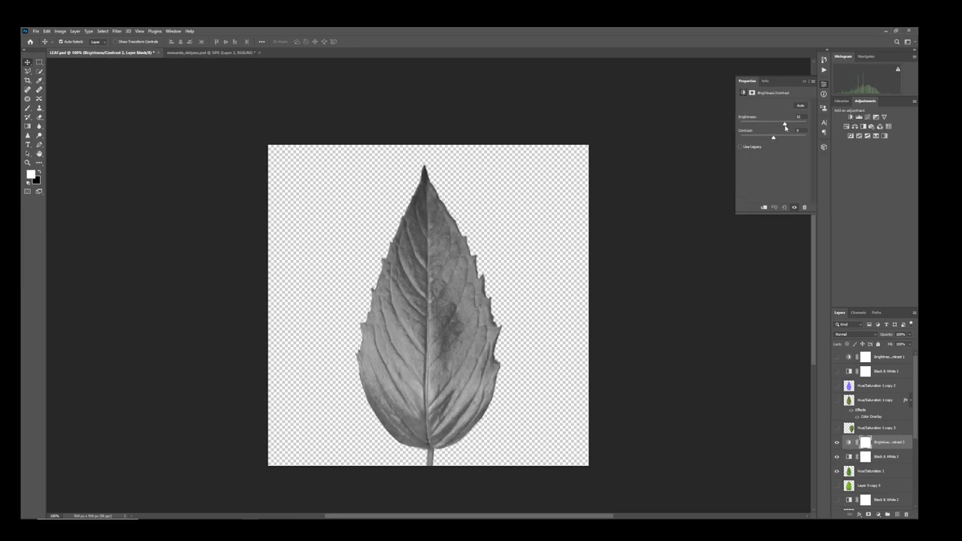
Return to SpeedTree, lower the contrast of the leaf material's gloss map and slightly raise its brightness, checking the effect on the leaves
click(553, 365)
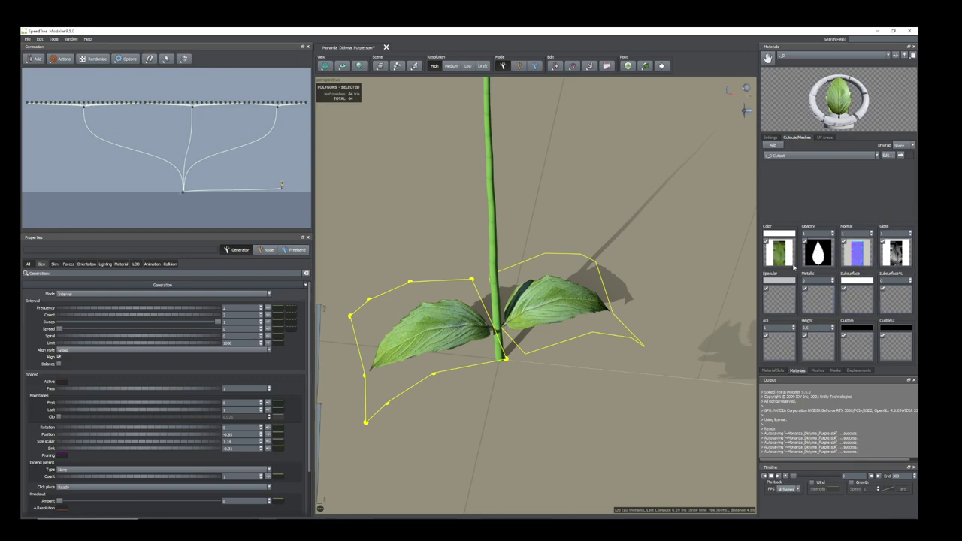
drag(616, 316, 549, 319)
scroll(591, 322, up, 3)
click(903, 259)
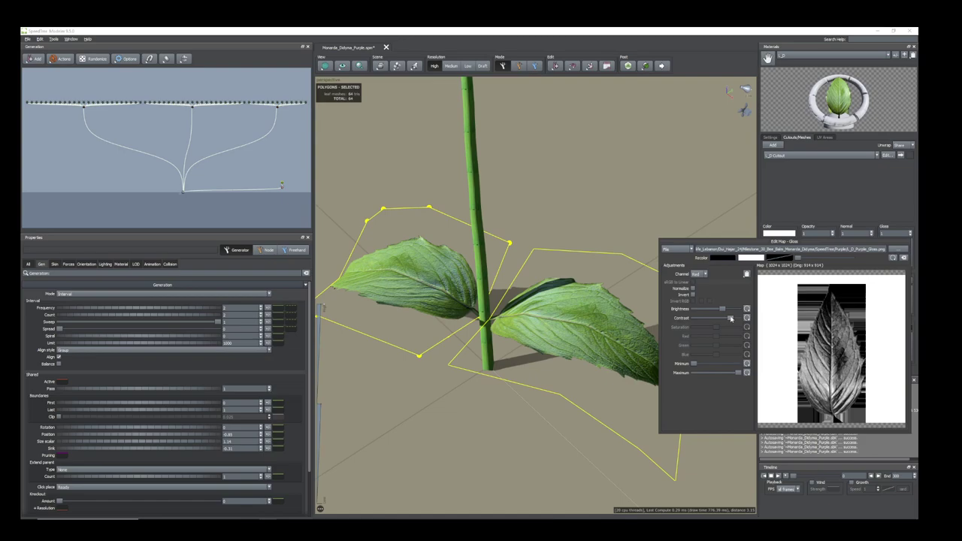
drag(731, 318, 713, 322)
drag(602, 351, 596, 375)
click(885, 259)
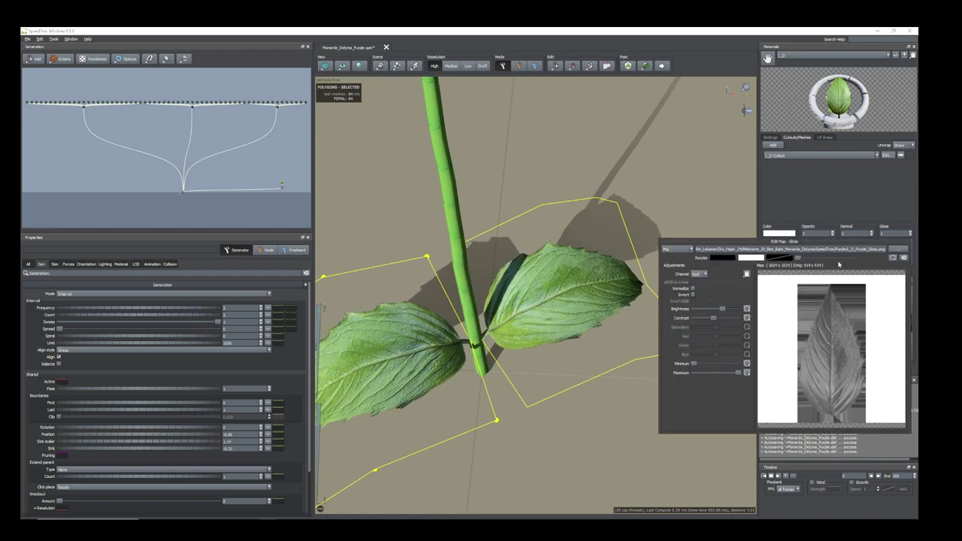
mouse_move(721, 309)
mouse_down()
mouse_move(710, 310)
mouse_move(729, 321)
mouse_up()
drag(556, 322, 557, 343)
scroll(543, 333, up, 4)
scroll(560, 343, down, 6)
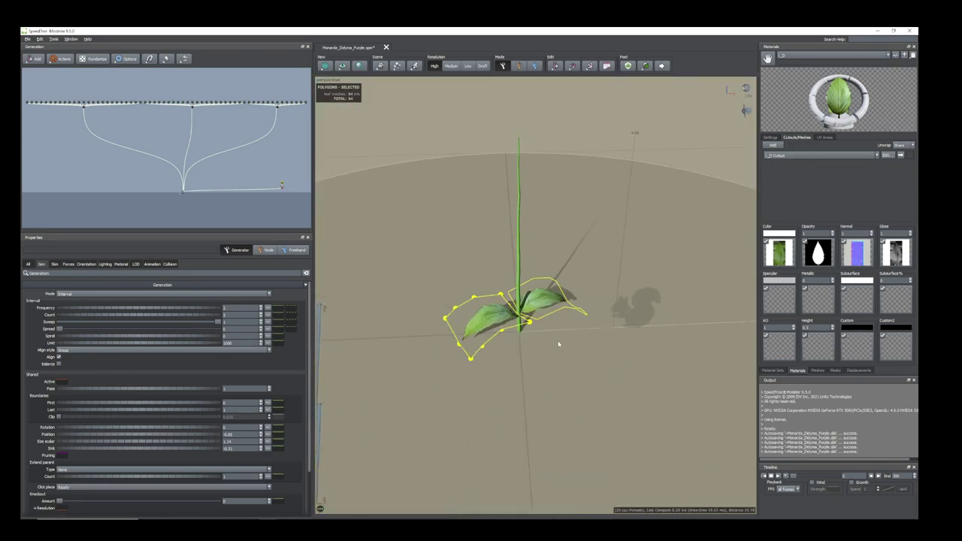
Turn Two-sided off for the leaf material to compare the leaf faces, and turn it back on
click(770, 137)
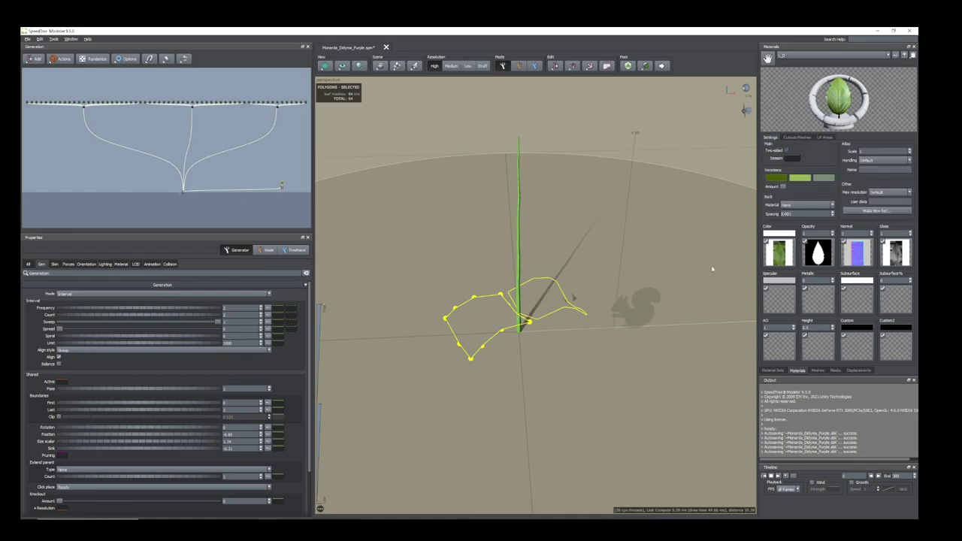
drag(591, 378, 593, 322)
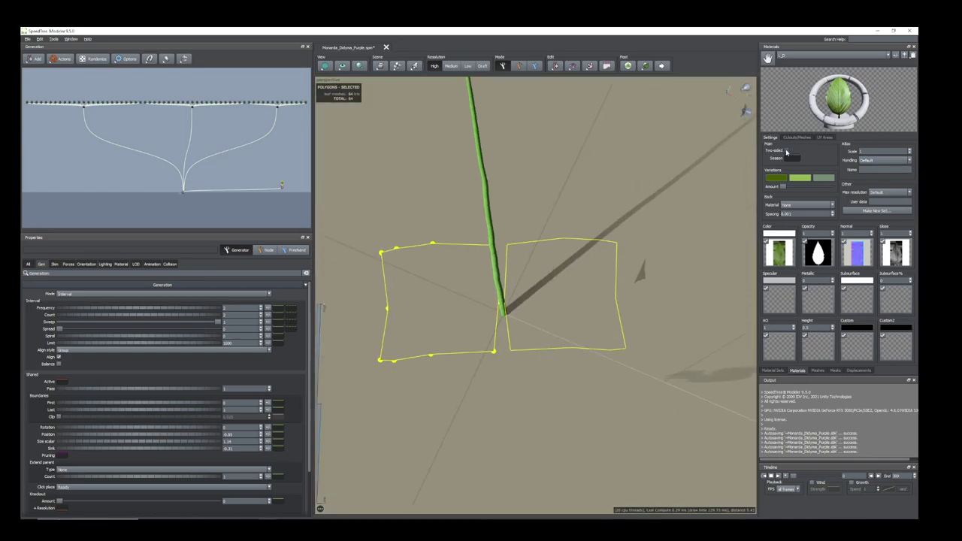
click(786, 152)
mouse_move(534, 337)
mouse_down()
mouse_move(535, 283)
mouse_move(550, 337)
mouse_up()
scroll(547, 337, down, 4)
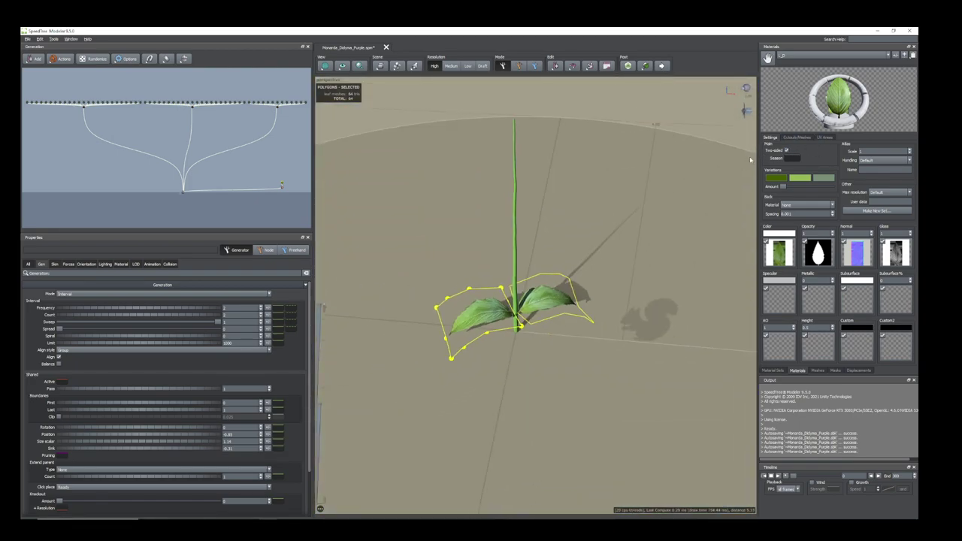
Examine the leaf pair and stem from several angles and distances
drag(585, 334, 597, 354)
scroll(594, 351, up, 4)
drag(534, 349, 561, 347)
scroll(560, 347, down, 2)
middle_drag(296, 171, 269, 191)
scroll(215, 157, up, 3)
drag(590, 335, 545, 359)
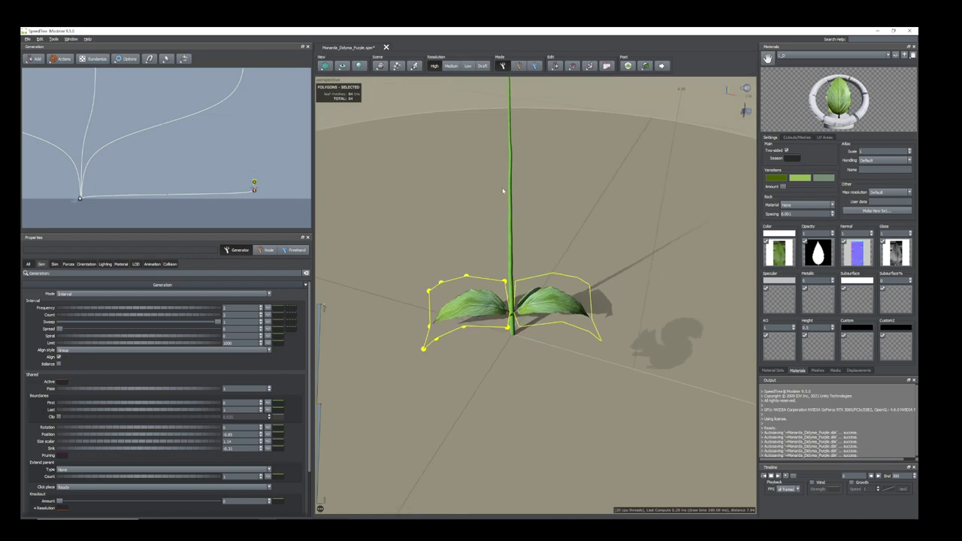
scroll(576, 297, down, 3)
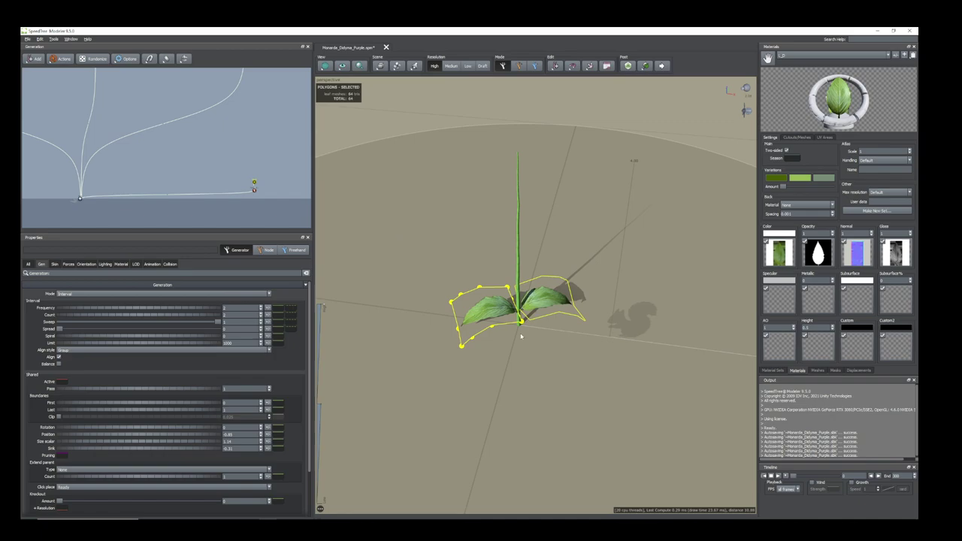
drag(528, 331, 483, 354)
scroll(266, 182, up, 3)
Rename the leaf generator attached to the new trunk as Leaf_B
middle_drag(264, 178, 118, 128)
scroll(178, 157, up, 3)
middle_drag(279, 188, 277, 143)
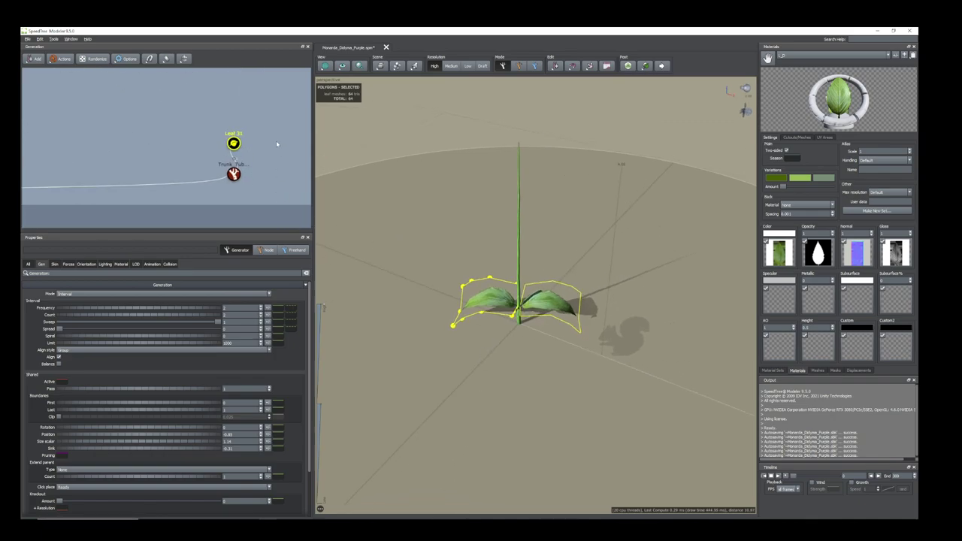
click(234, 145)
right_click(233, 143)
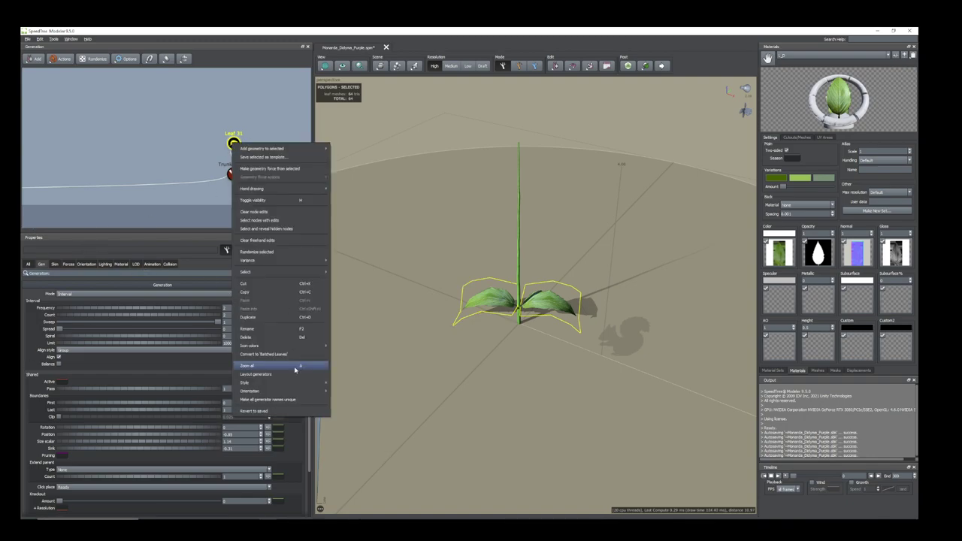
click(257, 329)
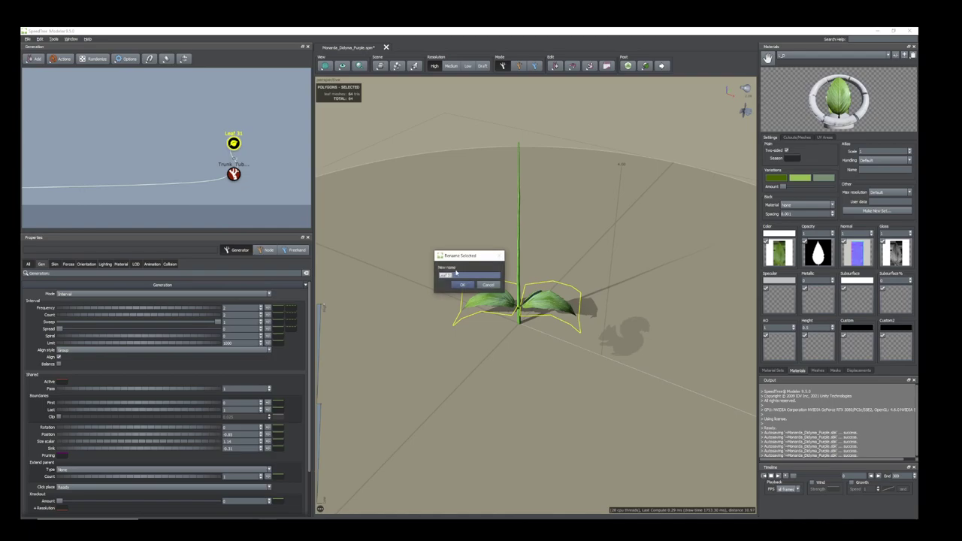
key(BackSpace)
click(460, 286)
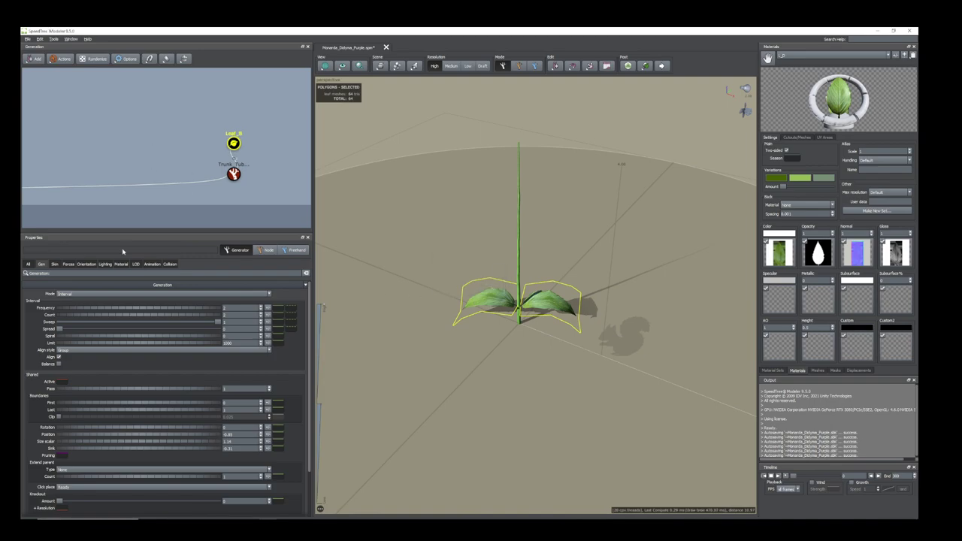
Duplicate the Leaf_B generator as an unattached spare copy and select the original Leaf_B again
right_click(235, 143)
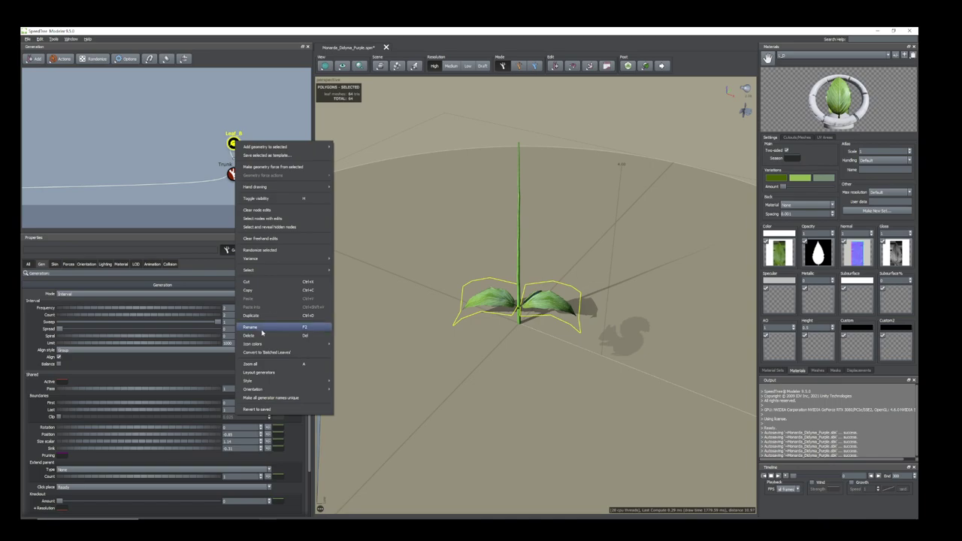
click(251, 315)
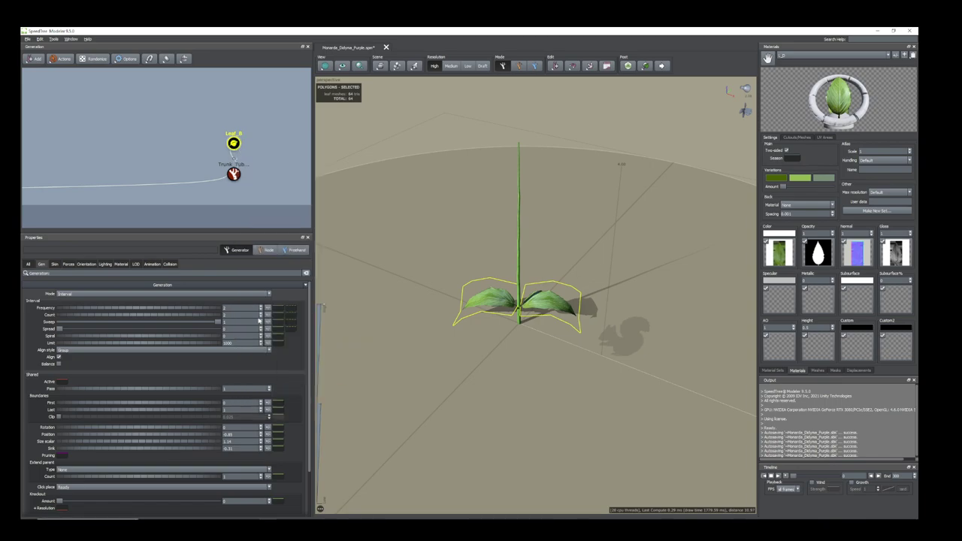
middle_drag(277, 177, 216, 175)
click(174, 142)
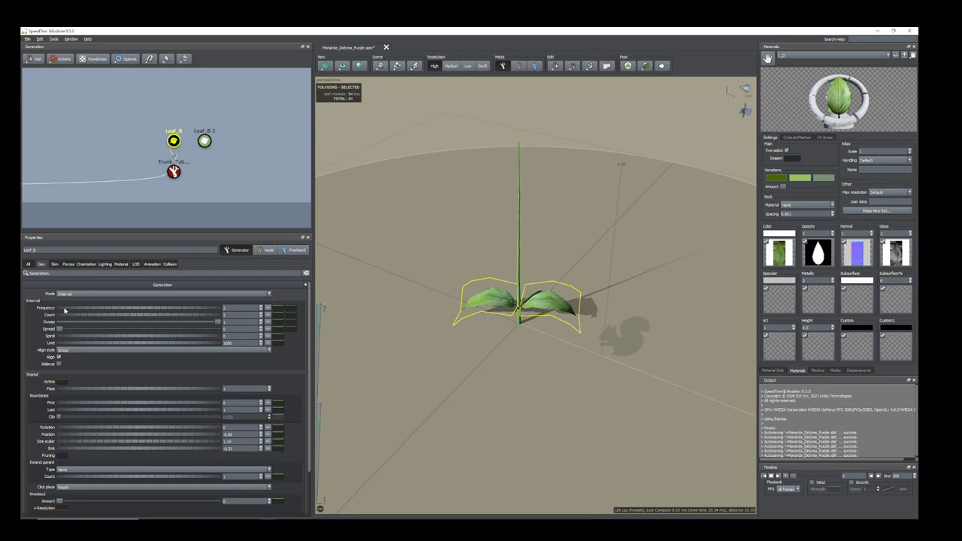
Raise Leaf_B's interval frequency to about 10 and adjust its boundaries and position to spread five leaf pairs along the stem
drag(66, 310, 101, 312)
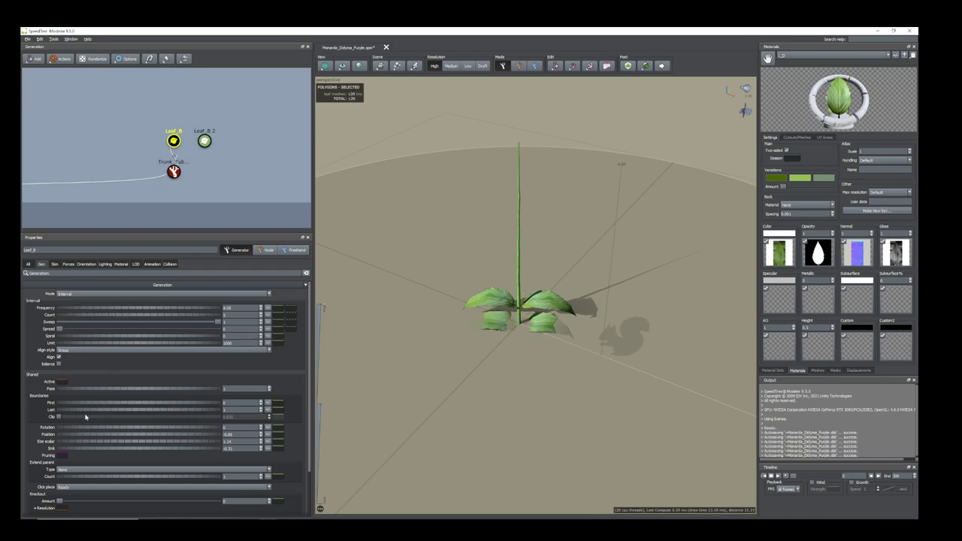
drag(66, 405, 88, 436)
drag(70, 405, 57, 407)
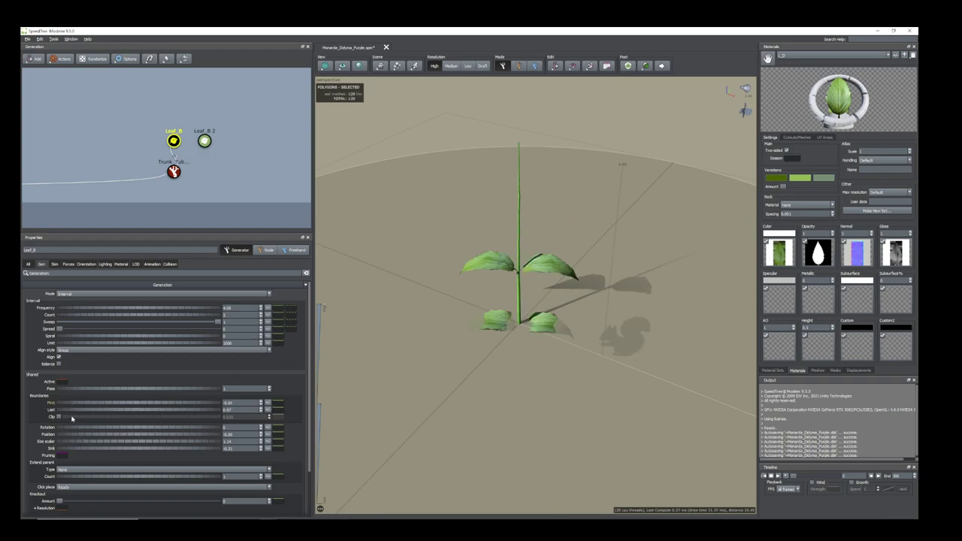
drag(114, 413, 104, 416)
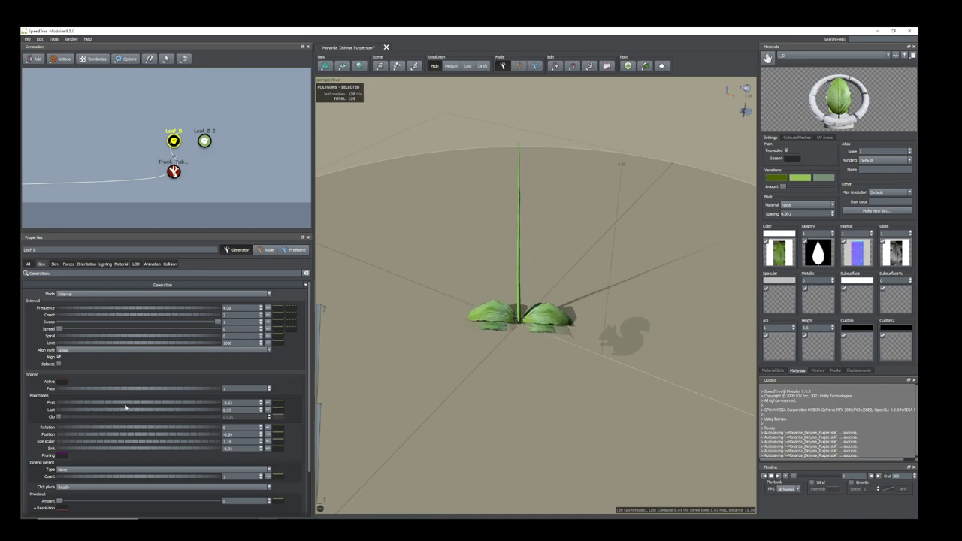
drag(104, 308, 178, 317)
drag(77, 410, 121, 419)
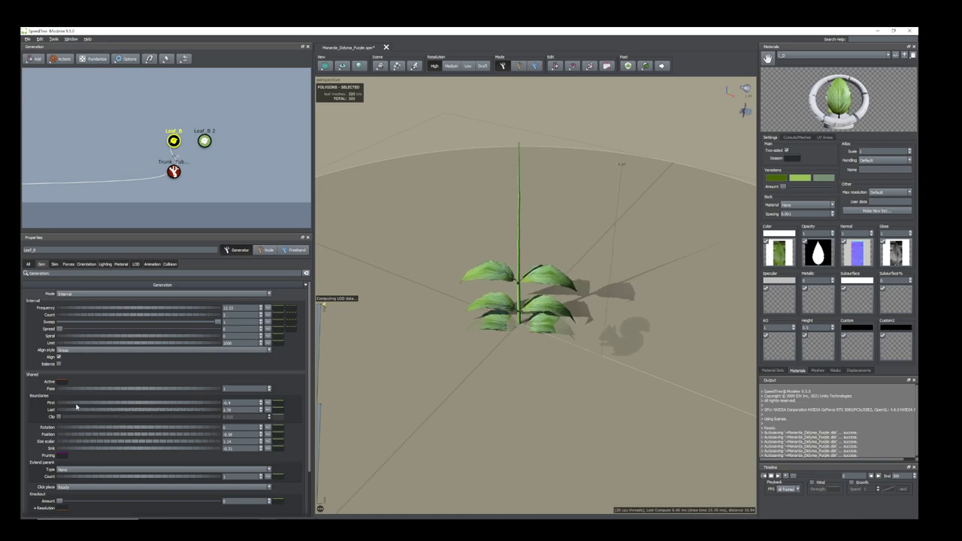
drag(63, 436, 84, 441)
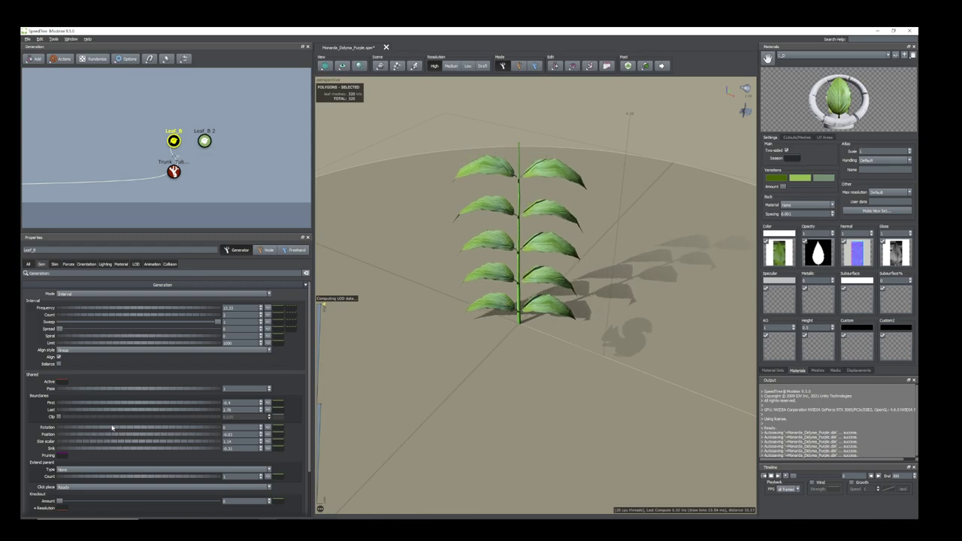
Slightly reduce Leaf_B's size scalar and slope its parent curve downward so the leaves shrink toward the stem tip
drag(499, 417, 537, 393)
drag(556, 329, 535, 413)
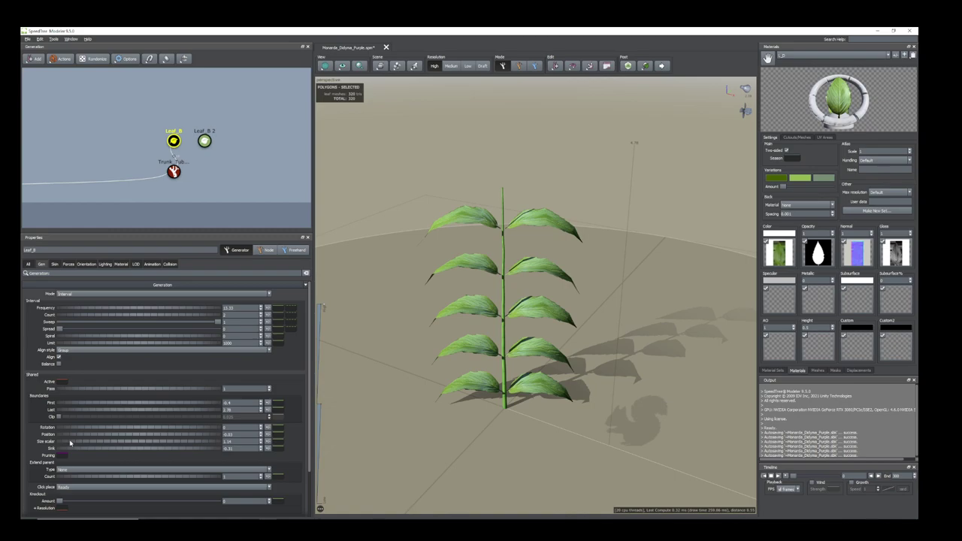
mouse_move(68, 444)
mouse_down()
mouse_move(78, 449)
mouse_move(65, 447)
mouse_up()
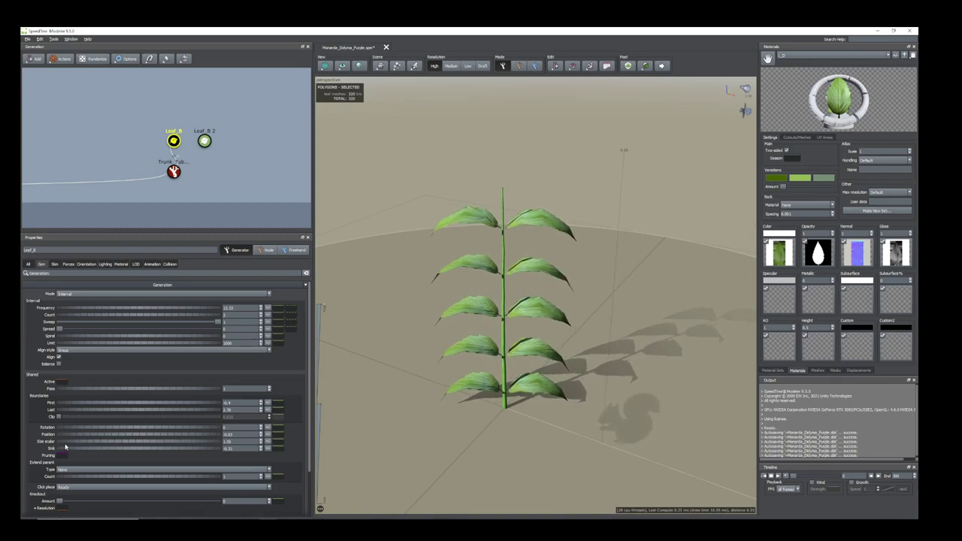
click(277, 442)
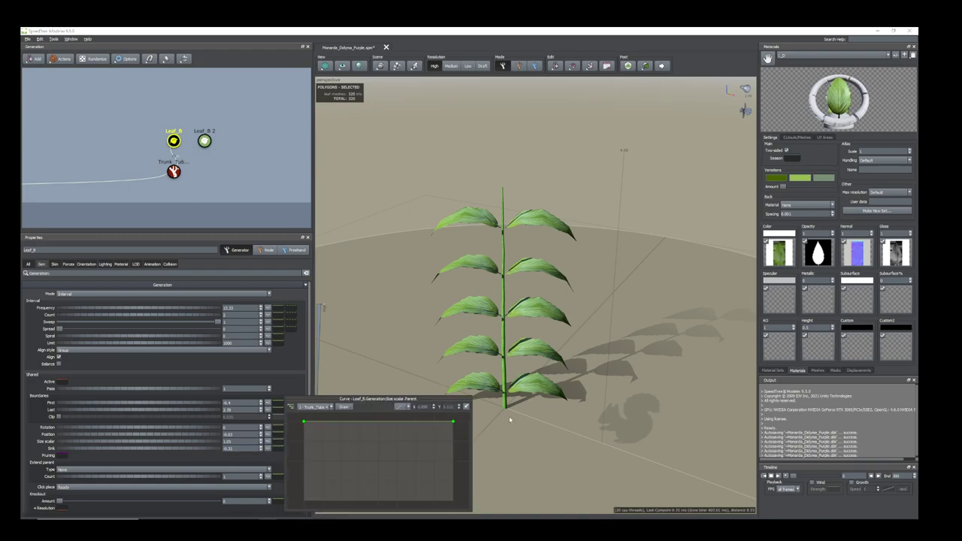
drag(454, 423, 453, 535)
drag(556, 377, 515, 372)
scroll(531, 388, up, 3)
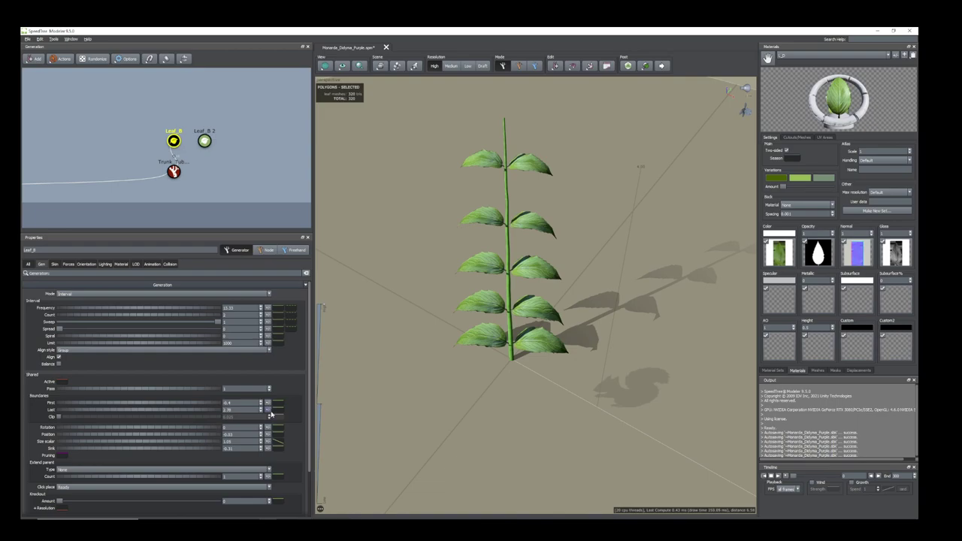
click(278, 442)
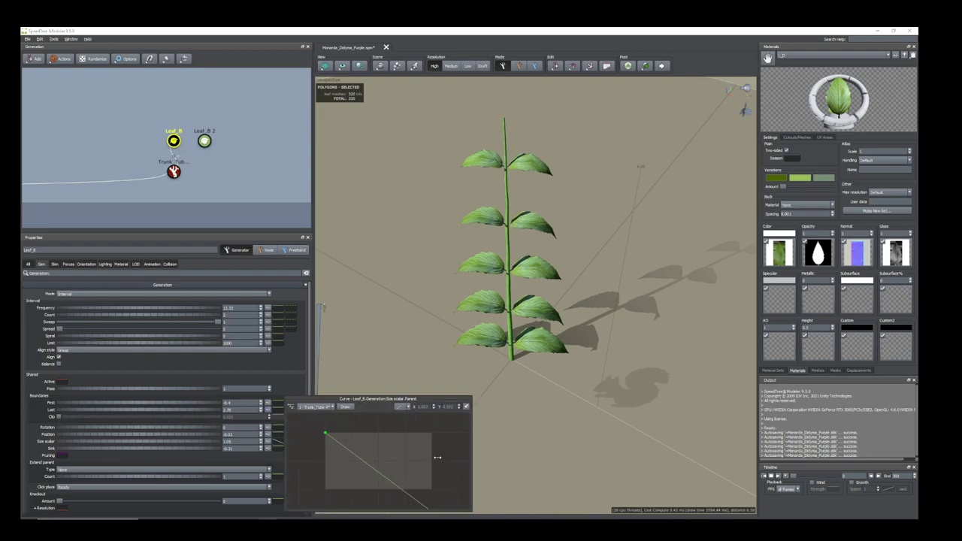
scroll(372, 436, up, 3)
middle_drag(382, 430, 403, 462)
scroll(431, 444, down, 1)
click(276, 387)
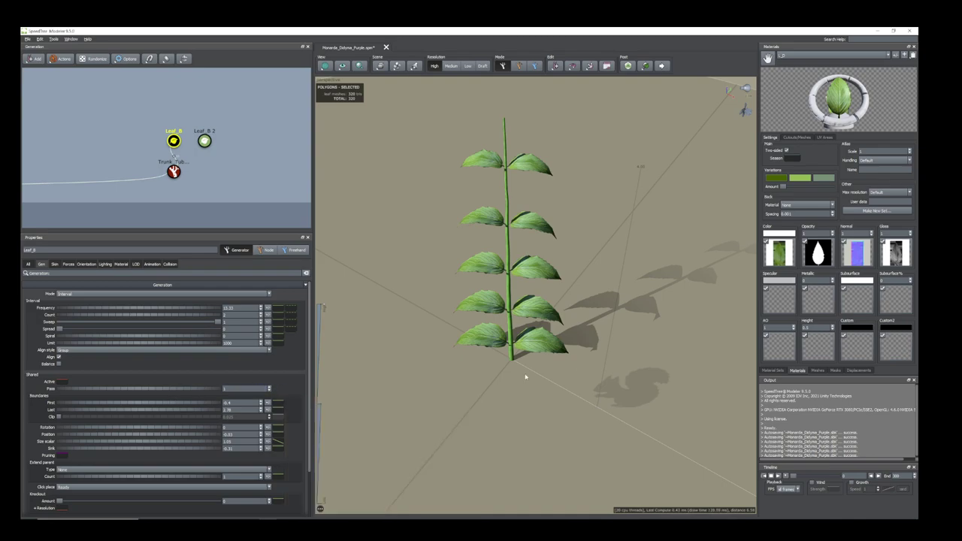
Duplicate Leaf_B again and attach the new copy to the new trunk
scroll(569, 368, down, 2)
drag(571, 368, 533, 338)
click(532, 338)
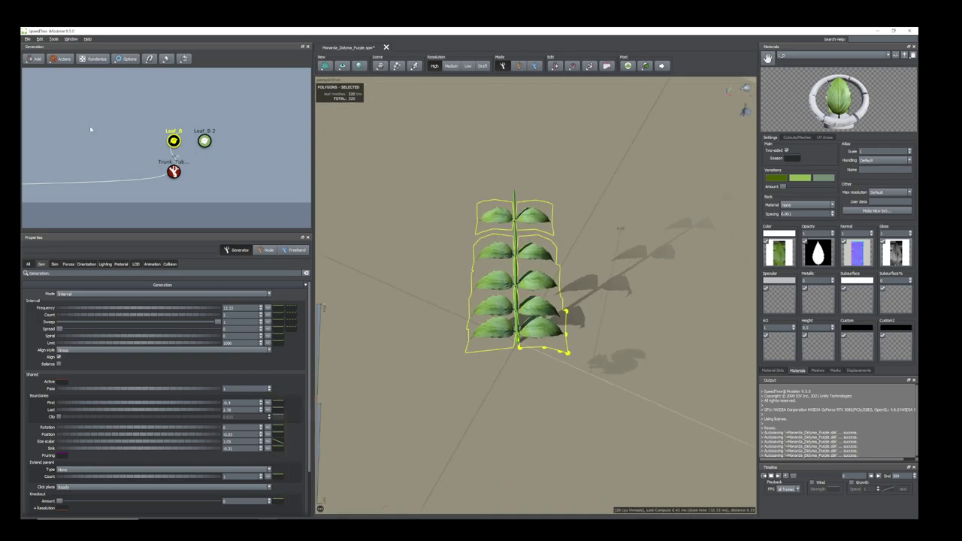
right_click(174, 141)
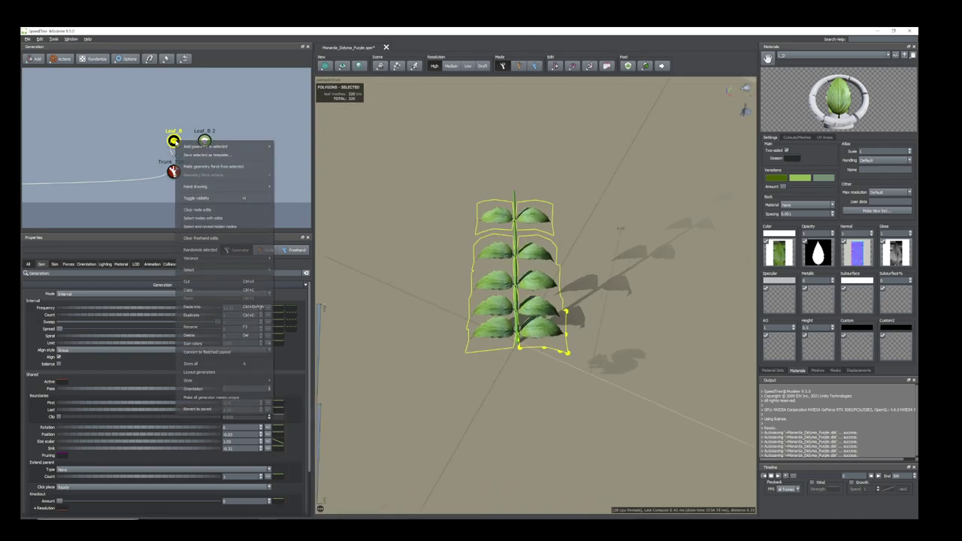
click(203, 321)
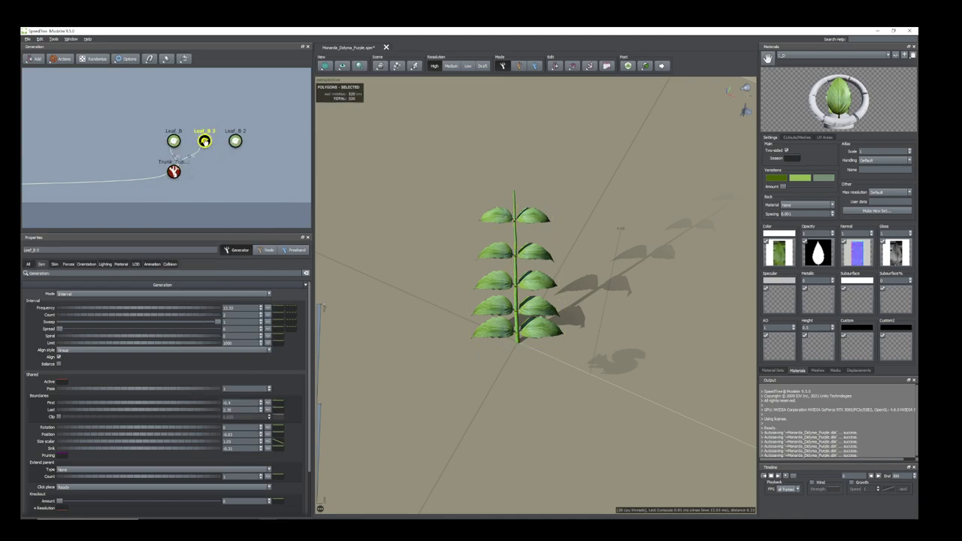
click(205, 142)
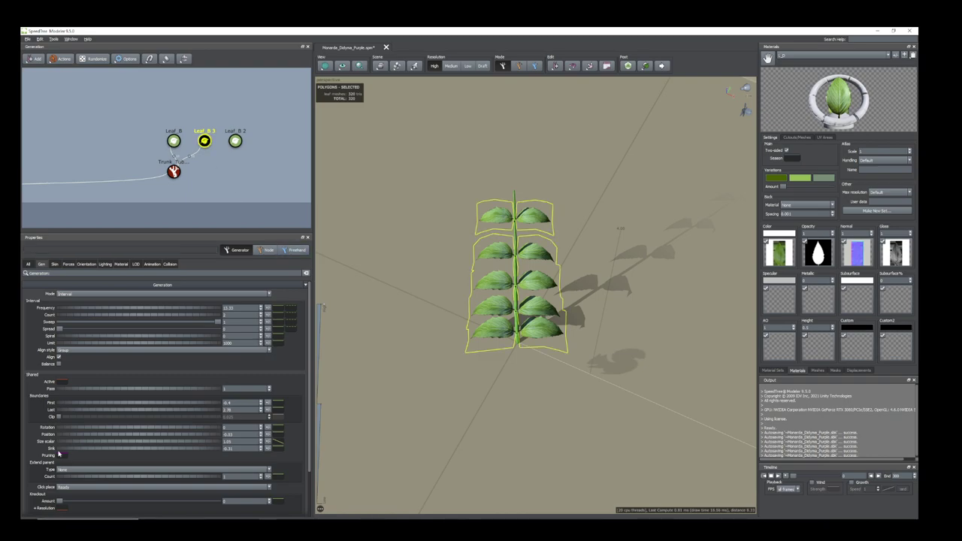
Set Leaf_B 3's rotation to 0.25 and its position to 0.01 so its pairs cross and offset the original leaves
drag(68, 430, 83, 434)
drag(436, 399, 504, 370)
scroll(447, 396, up, 3)
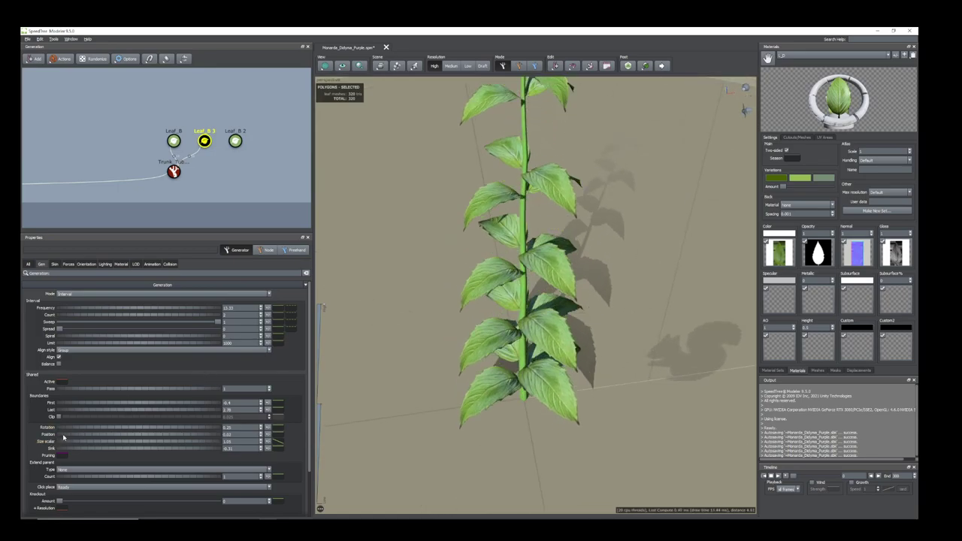
drag(62, 435, 64, 436)
Examine the crossed leaf pairs along the stem from several angles and distances
scroll(458, 368, down, 8)
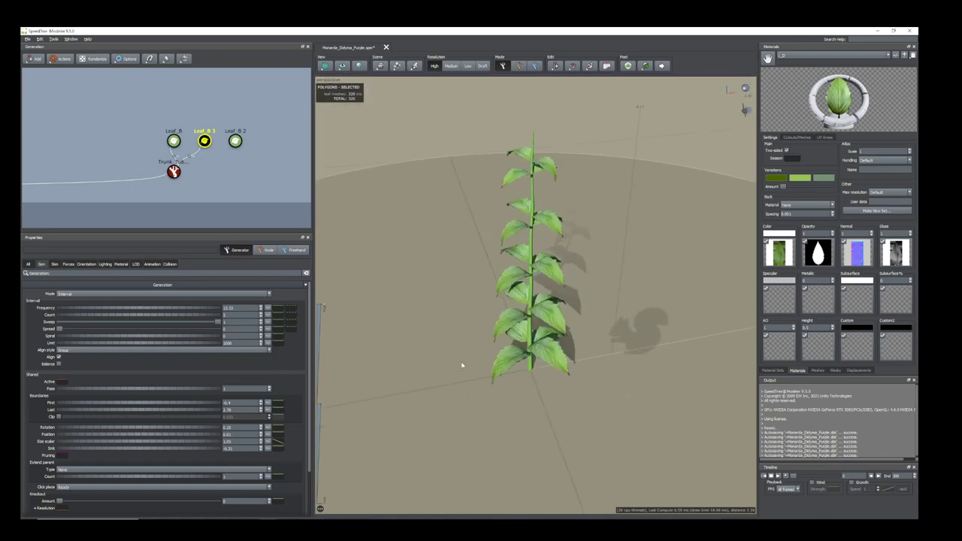
scroll(537, 322, up, 4)
drag(537, 321, 547, 352)
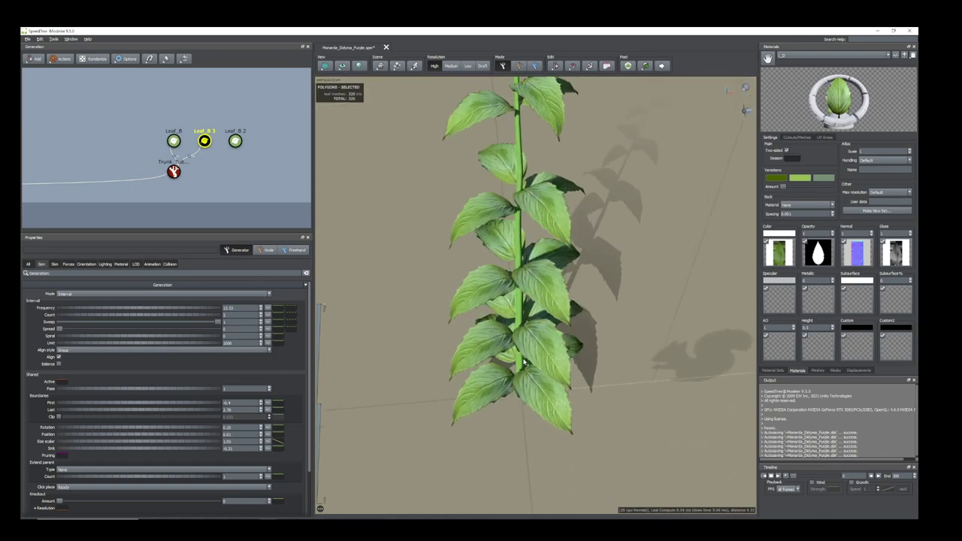
scroll(548, 351, down, 5)
middle_drag(548, 352, 538, 399)
drag(539, 398, 520, 380)
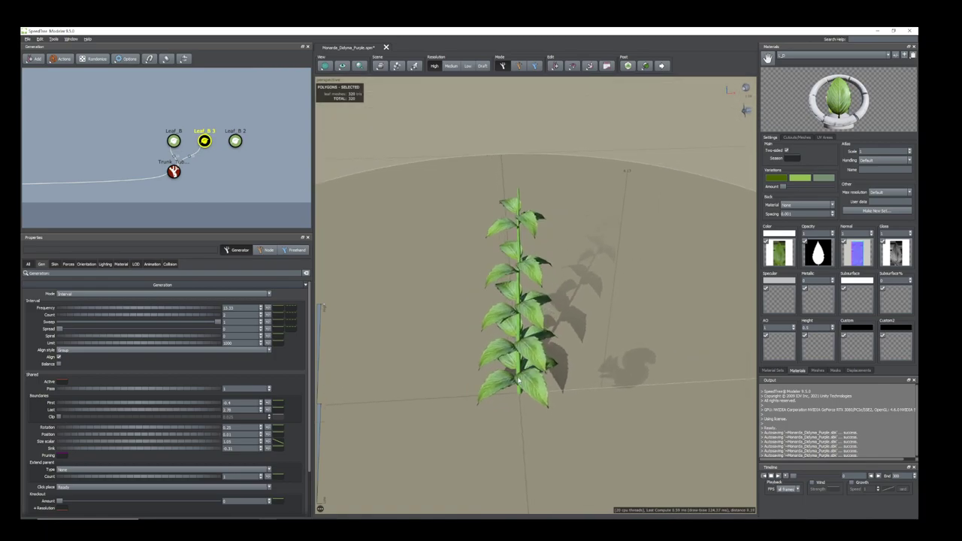
scroll(520, 381, up, 3)
drag(520, 418, 487, 374)
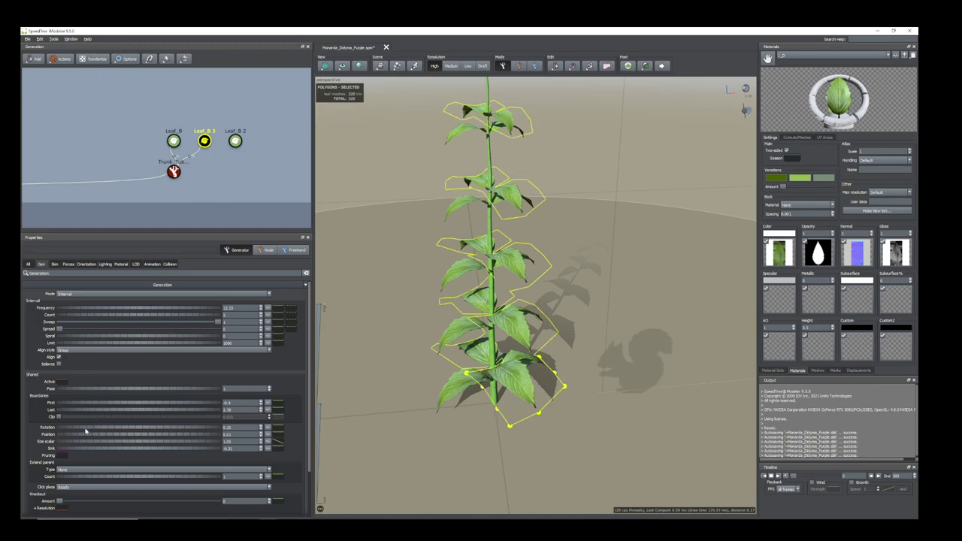
Add a small rotation variance to Leaf_B 3 and to Leaf_B
click(267, 427)
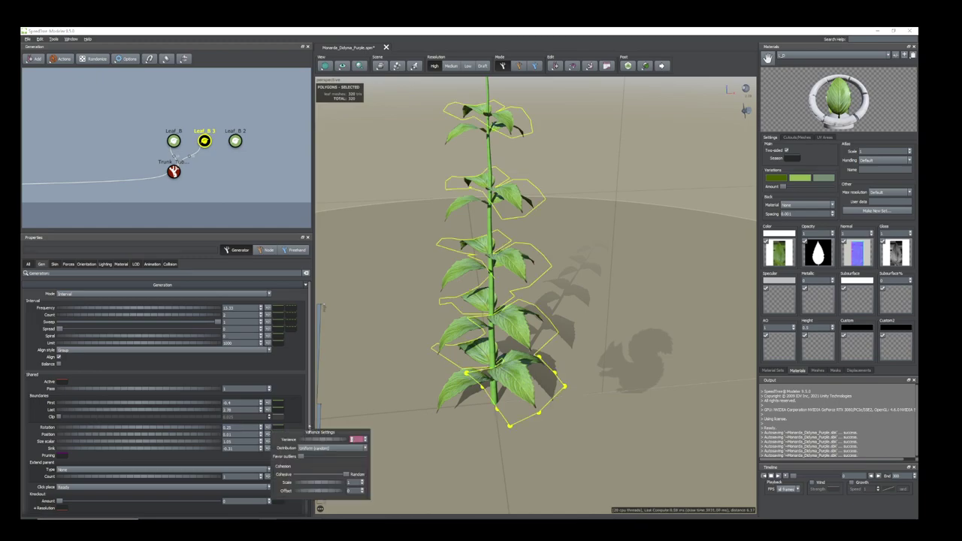
drag(305, 441, 315, 444)
mouse_move(698, 356)
mouse_down()
mouse_move(683, 359)
mouse_move(711, 365)
mouse_up()
click(173, 140)
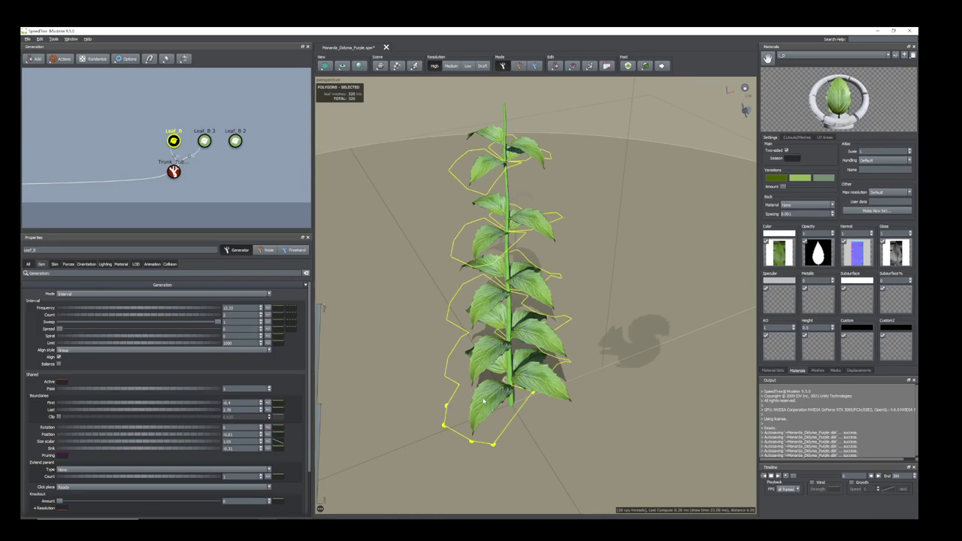
click(267, 429)
drag(316, 439, 325, 441)
drag(583, 365, 551, 358)
scroll(560, 363, down, 4)
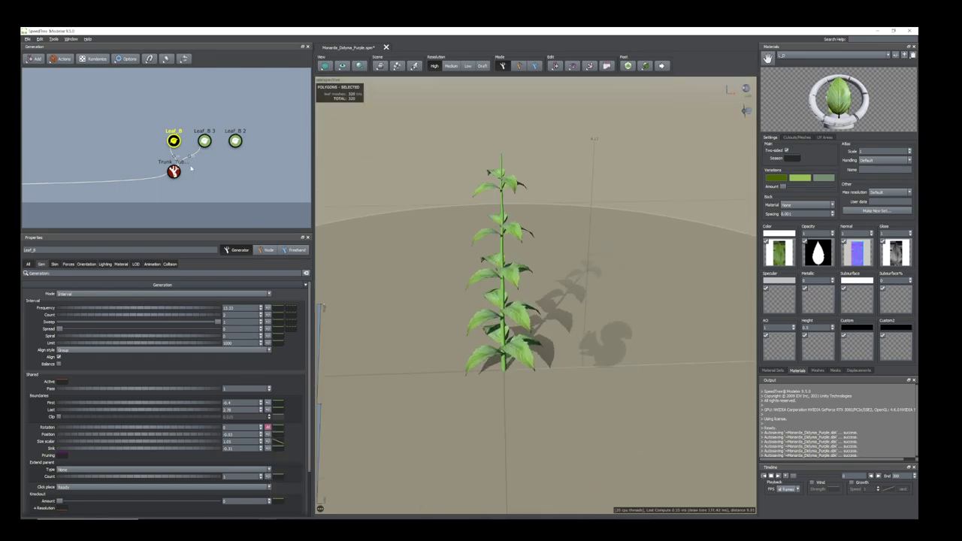
Duplicate Leaf_B with its rotation variance and attach the copy to the new trunk as a third leaf set
right_click(175, 141)
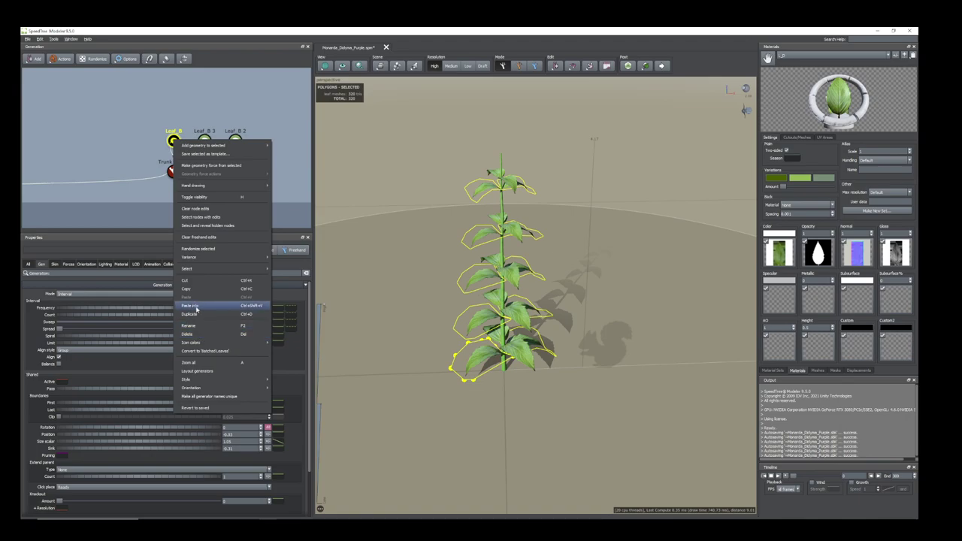
click(198, 315)
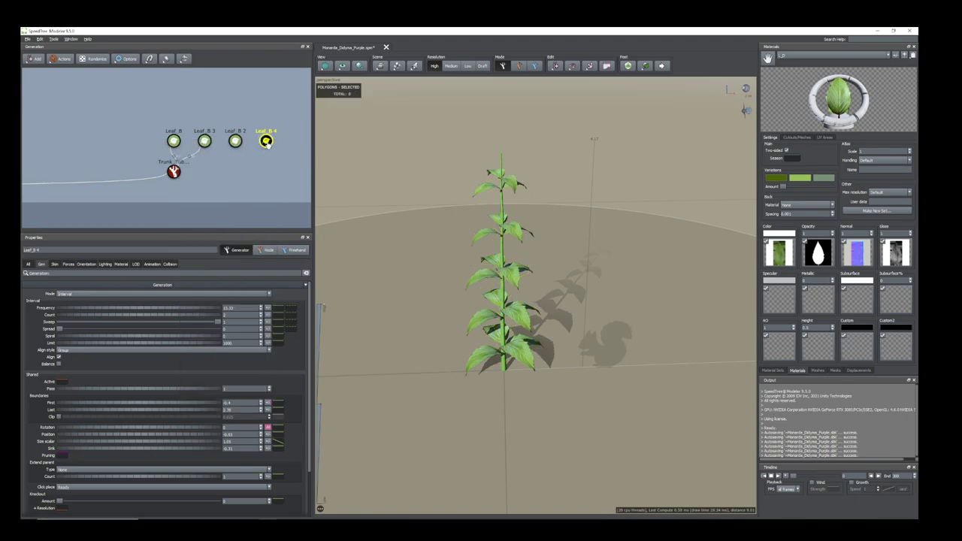
drag(267, 143, 175, 173)
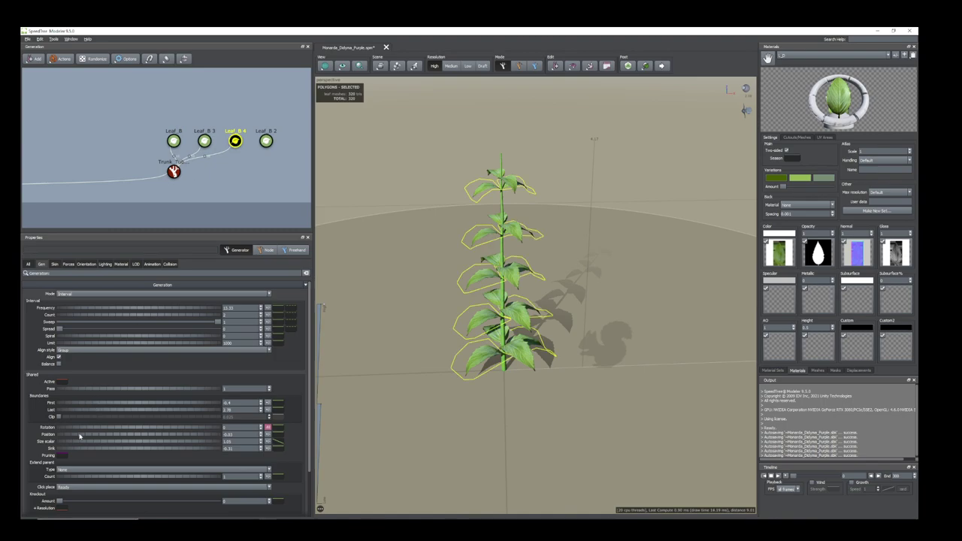
Set Leaf_B 4's position to 0.07 and rotate it slightly so its leaves sit between the existing pairs
drag(81, 436, 70, 436)
drag(499, 397, 489, 430)
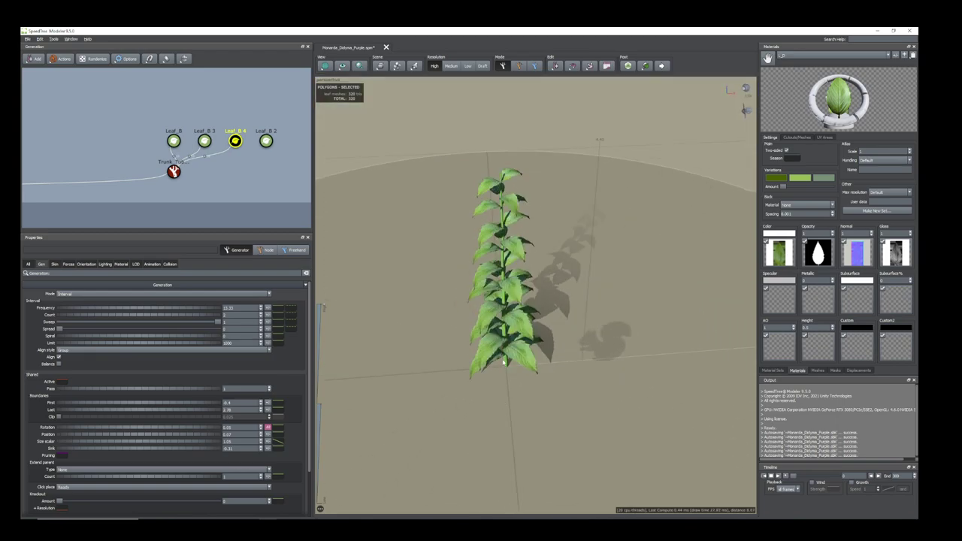
scroll(489, 421, up, 5)
drag(488, 361, 496, 323)
middle_drag(496, 323, 523, 351)
drag(524, 352, 539, 350)
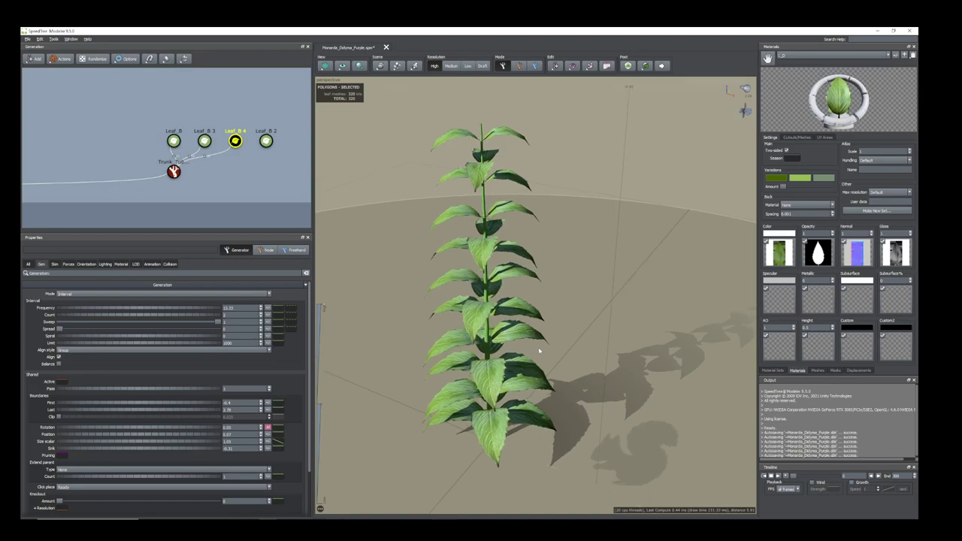
Lower Leaf_B 4's first boundary to -0.75 and reduce its last boundary to shift its leaf pairs down the stem
drag(107, 404, 100, 406)
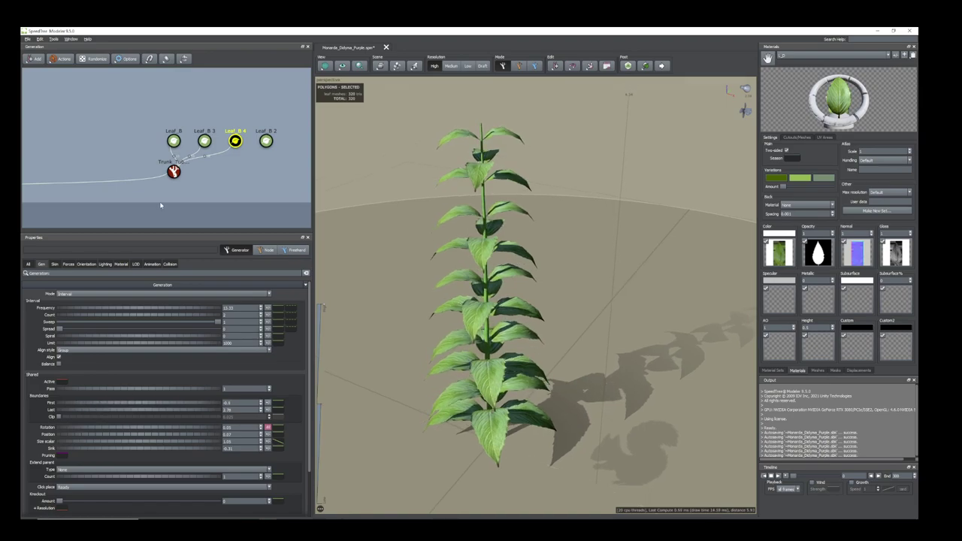
mouse_move(103, 411)
mouse_down()
mouse_move(93, 414)
mouse_move(113, 405)
mouse_move(97, 415)
mouse_up()
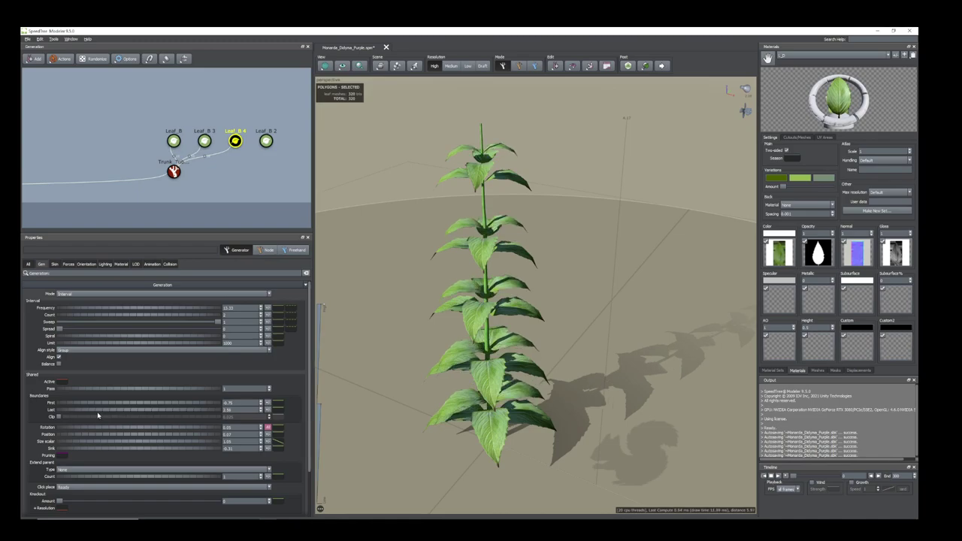
drag(467, 279, 511, 218)
scroll(472, 318, down, 6)
Select leaf pairs at different heights on the stem to check which generator they belong to
click(498, 215)
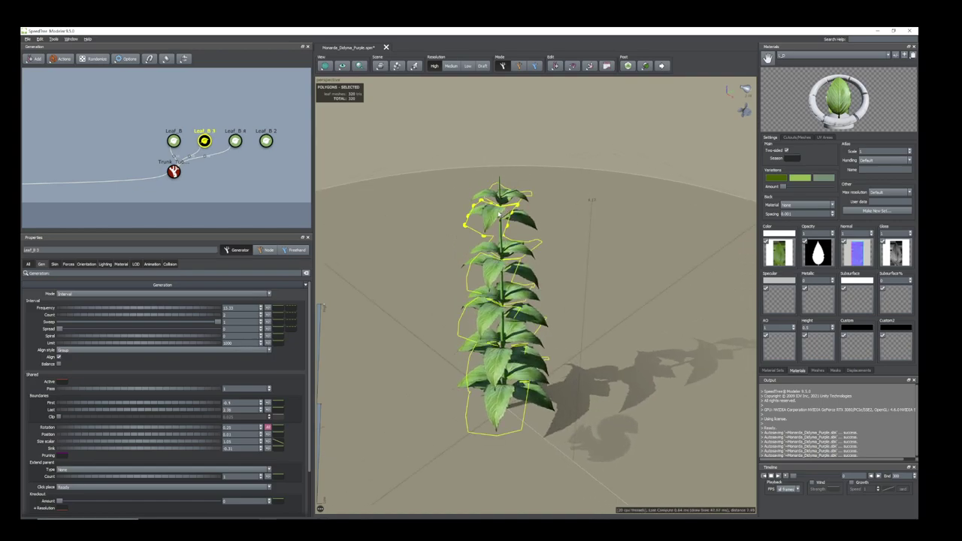
click(235, 194)
mouse_move(451, 349)
mouse_down()
mouse_move(496, 379)
mouse_move(531, 373)
mouse_move(440, 359)
mouse_up()
click(513, 374)
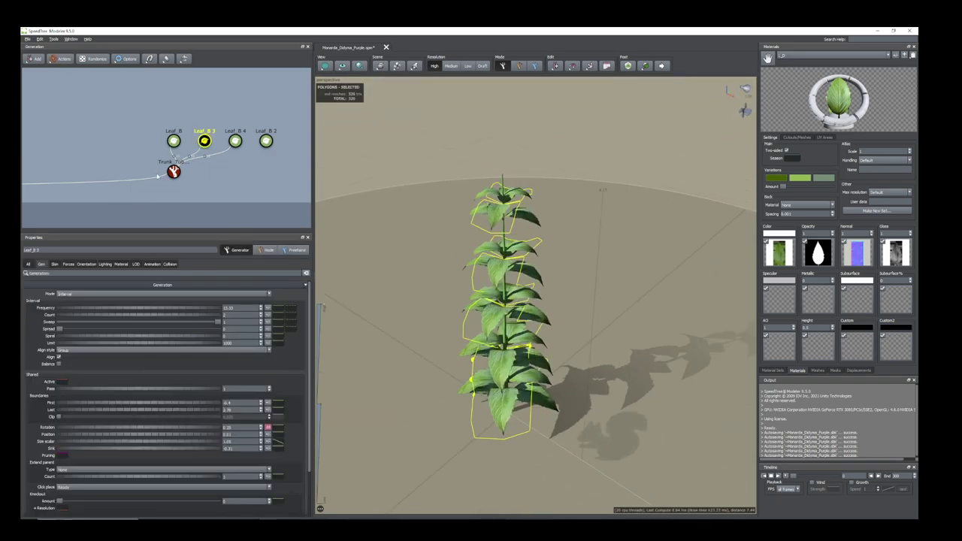
Hide the Leaf_B, Leaf_B 3 and Leaf_B 4 generators so only the bare stem is shown
drag(157, 121, 218, 155)
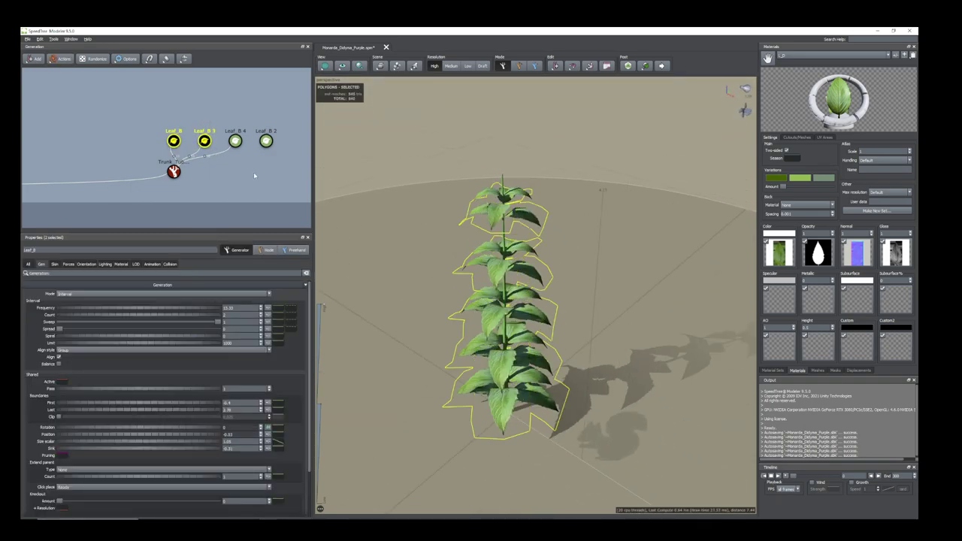
key(h)
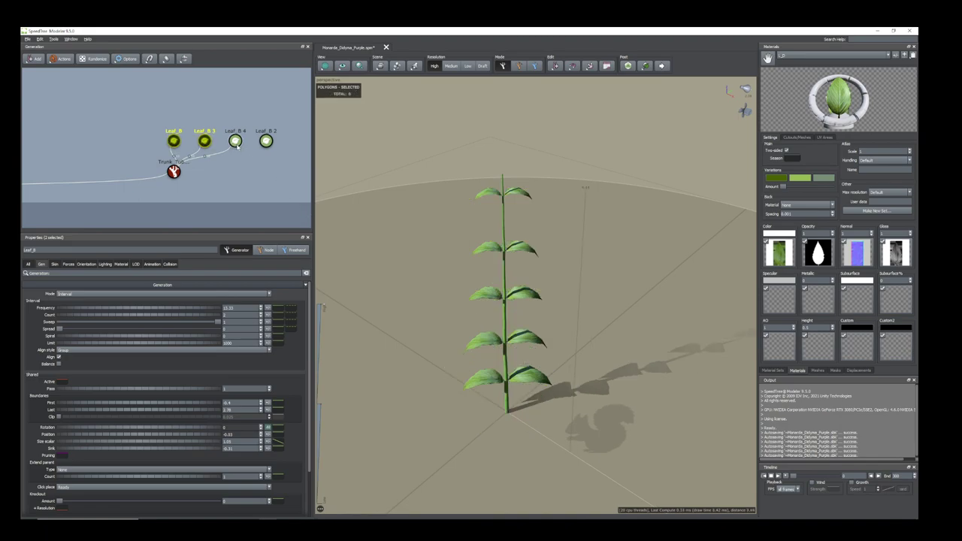
click(235, 142)
key(h)
Attach the unconnected Leaf_B 2 generator to the trunk and inspect its single leaf pair near the stem base
click(266, 143)
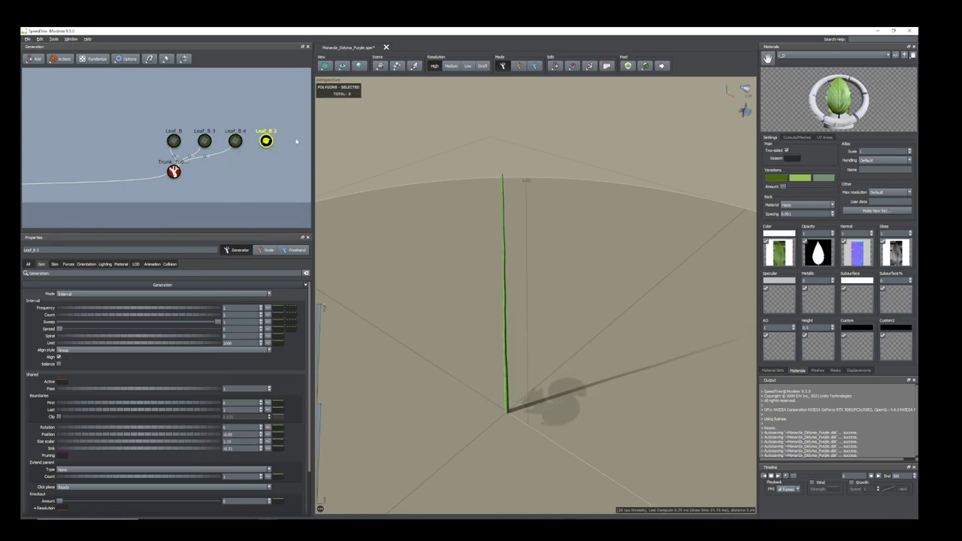
drag(268, 142, 175, 173)
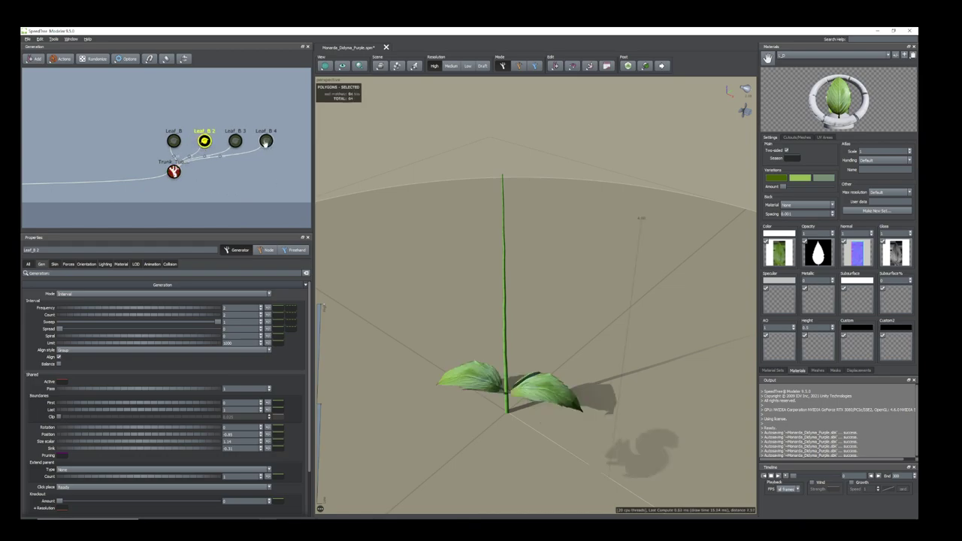
scroll(589, 392, up, 3)
scroll(589, 393, down, 3)
drag(519, 406, 547, 410)
click(550, 390)
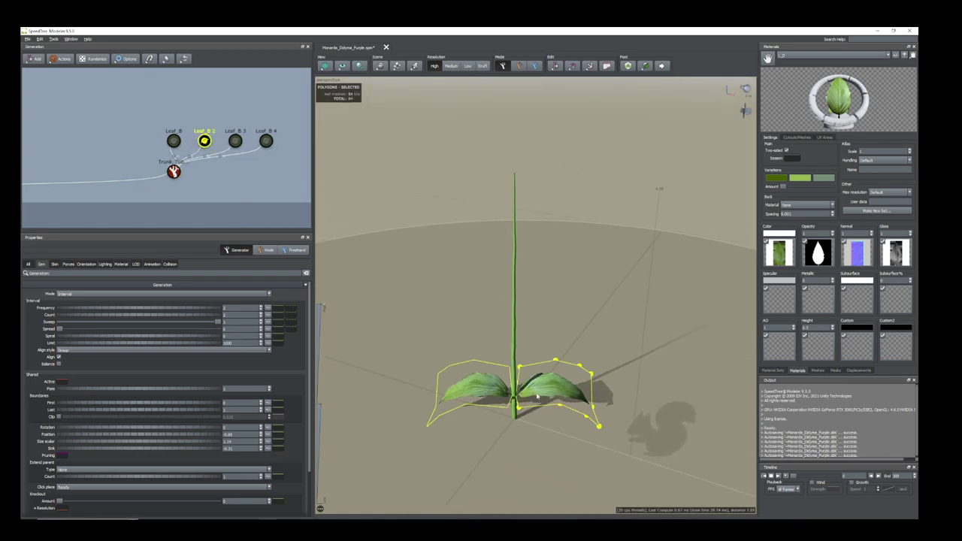
drag(606, 443, 608, 438)
middle_drag(608, 438, 611, 433)
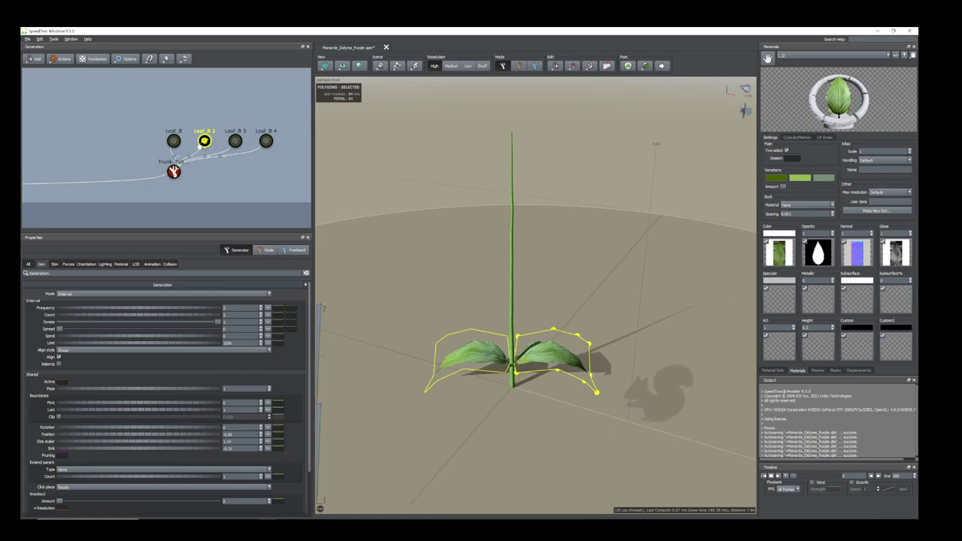
Duplicate Leaf_B 2 onto the trunk, then set the copy's rotation to 0.23 and position to -0.78
right_click(201, 146)
click(215, 316)
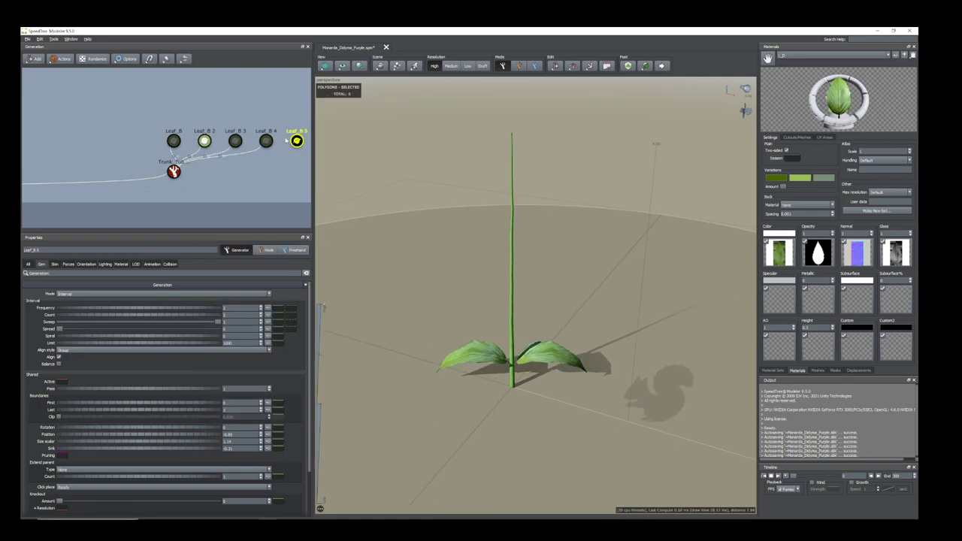
drag(297, 141, 173, 172)
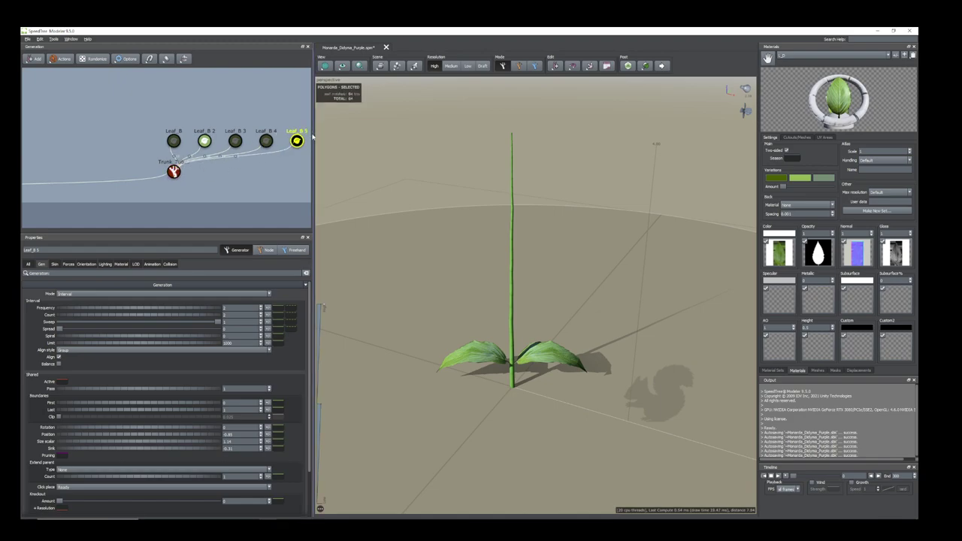
drag(66, 430, 66, 437)
mouse_move(586, 387)
mouse_down()
mouse_move(612, 404)
mouse_move(590, 389)
mouse_up()
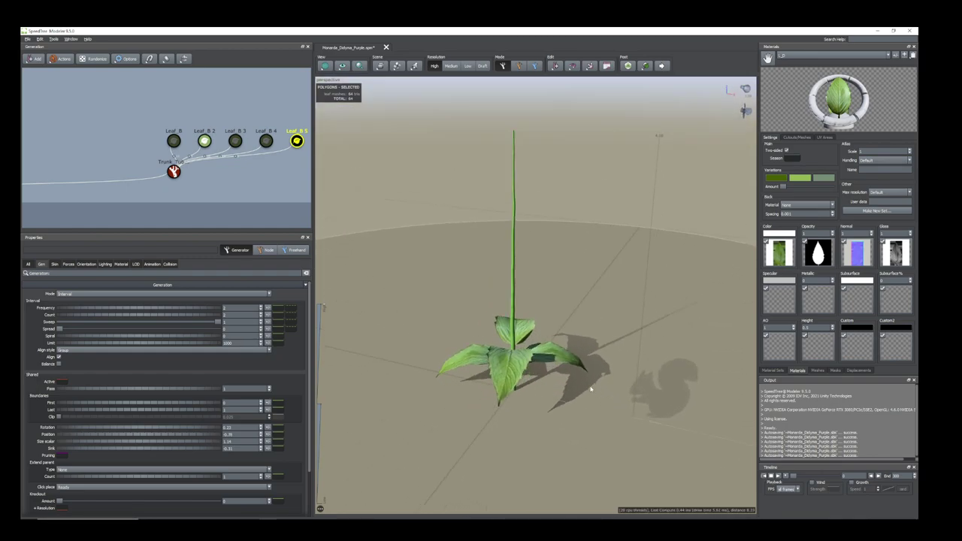
Duplicate Leaf_B 5 and attach the copy to the trunk as another leaf pair
right_click(296, 141)
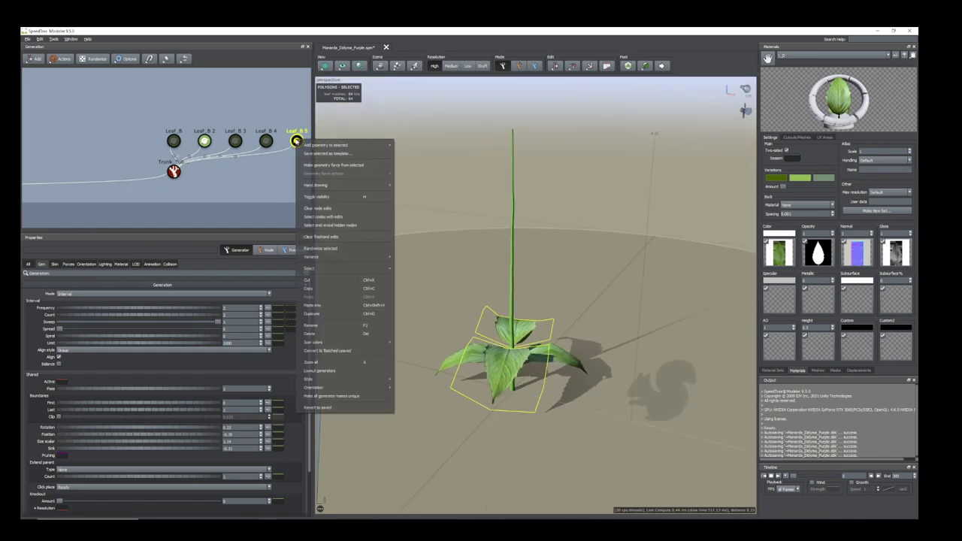
click(322, 315)
scroll(265, 221, down, 2)
middle_drag(268, 221, 256, 227)
drag(276, 150, 157, 173)
click(278, 150)
Set Leaf_B 6's rotation to 0.47, position to -0.71 and size scalar to 0.97
drag(575, 359, 545, 388)
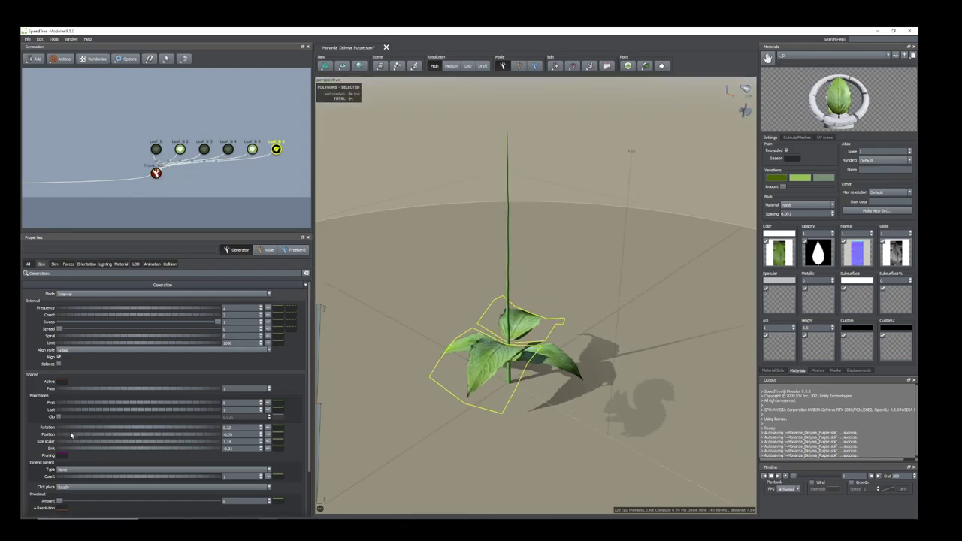
drag(71, 430, 79, 432)
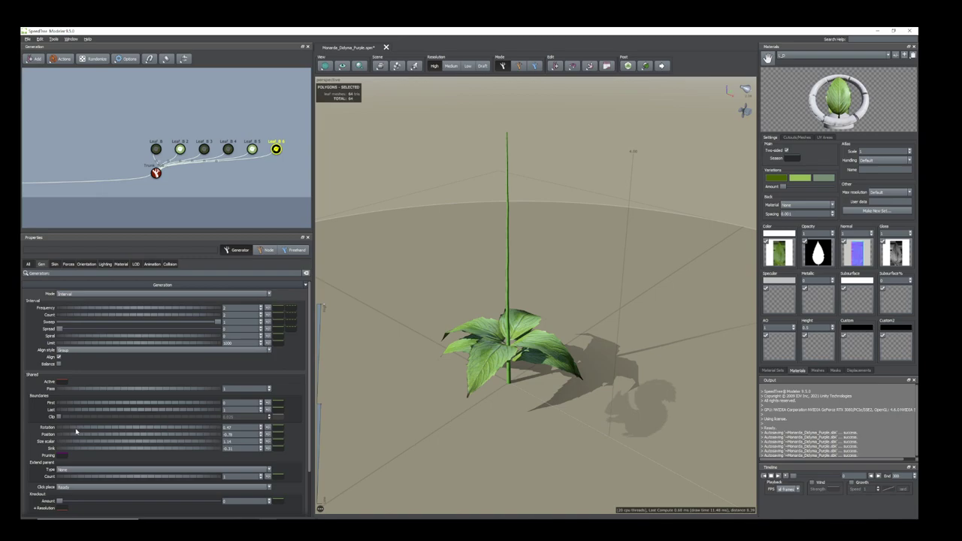
drag(68, 435, 83, 443)
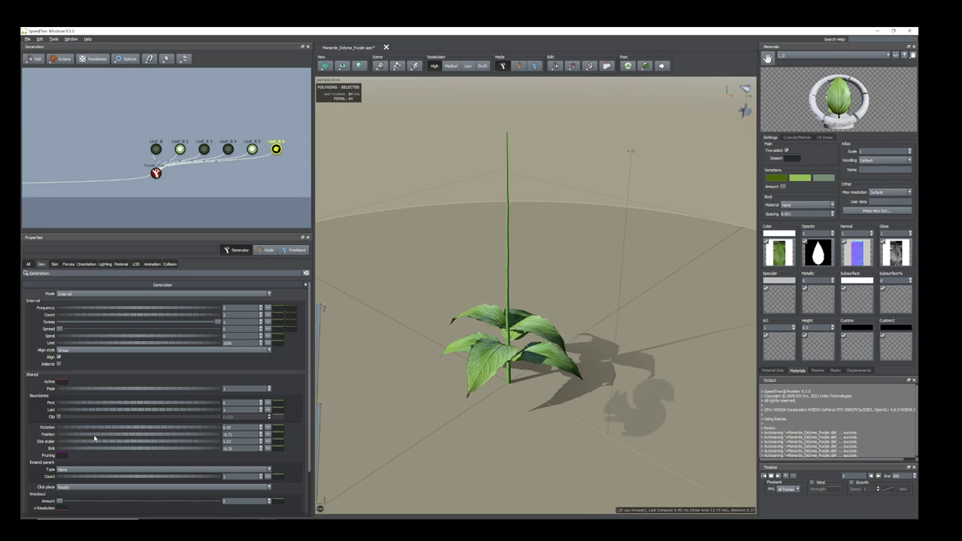
drag(453, 395, 428, 407)
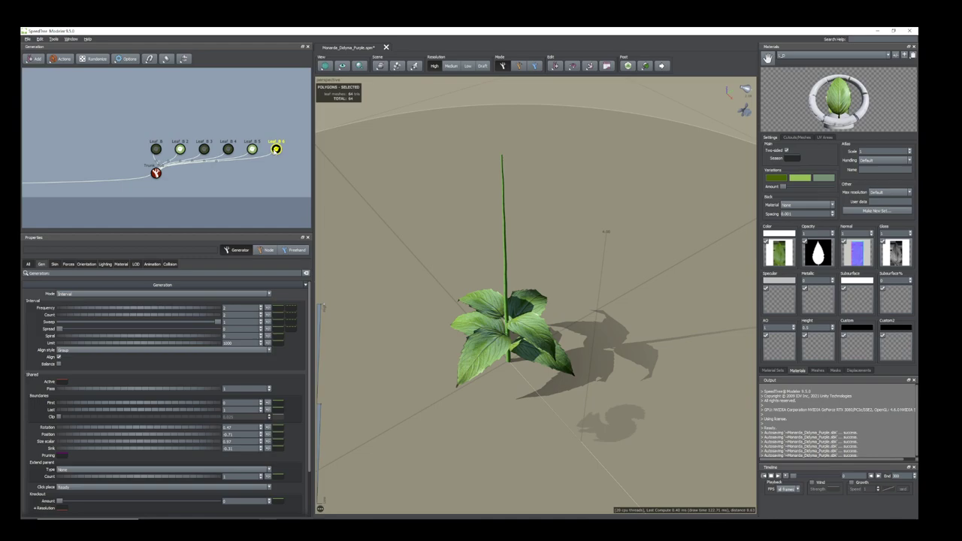
Duplicate Leaf_B 6 onto the trunk, setting the copy's rotation to 0.69, position to -0.64 and size scalar to 0.84
right_click(276, 149)
click(306, 324)
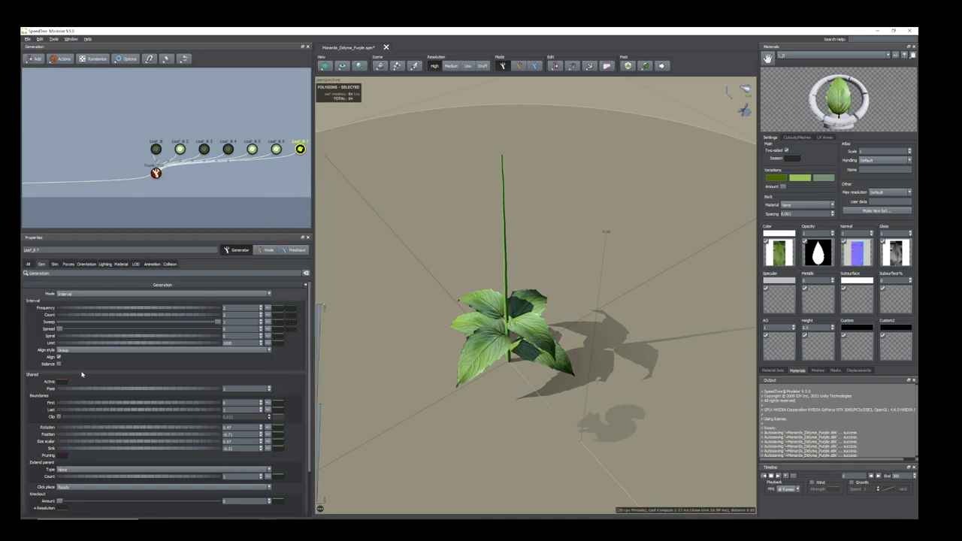
drag(70, 429, 84, 444)
mouse_move(612, 387)
mouse_down()
mouse_move(586, 409)
mouse_move(616, 376)
mouse_up()
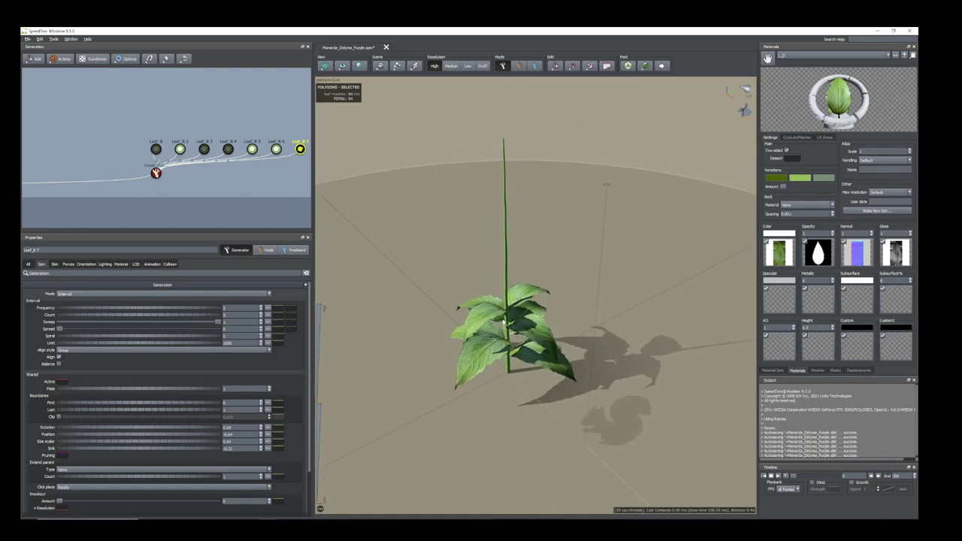
Duplicate Leaf_B 7 and attach the copy to the trunk as the next leaf pair up
scroll(504, 321, up, 1)
middle_drag(300, 149, 220, 140)
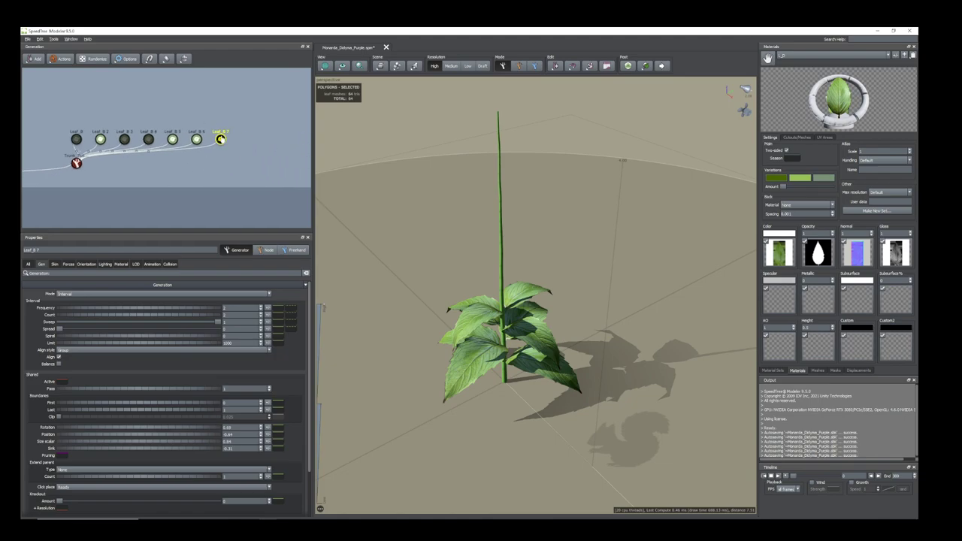
right_click(219, 139)
click(247, 312)
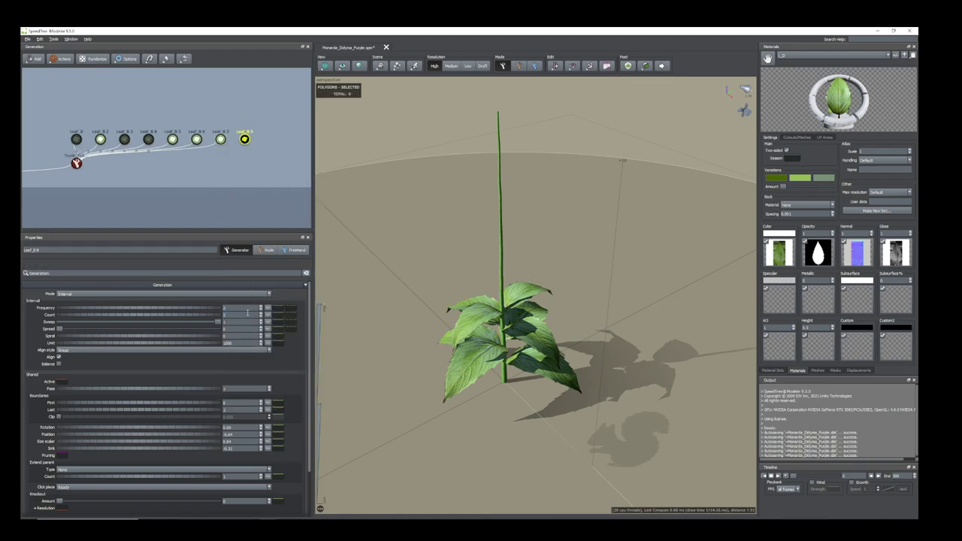
drag(246, 140, 76, 168)
key(ctrl+d)
click(244, 140)
Set Leaf_B 8's rotation to 0.94 and position to -0.57, and reduce its size scalar
mouse_move(70, 427)
mouse_down()
mouse_move(80, 431)
mouse_move(67, 438)
mouse_move(76, 444)
mouse_up()
drag(483, 323, 533, 358)
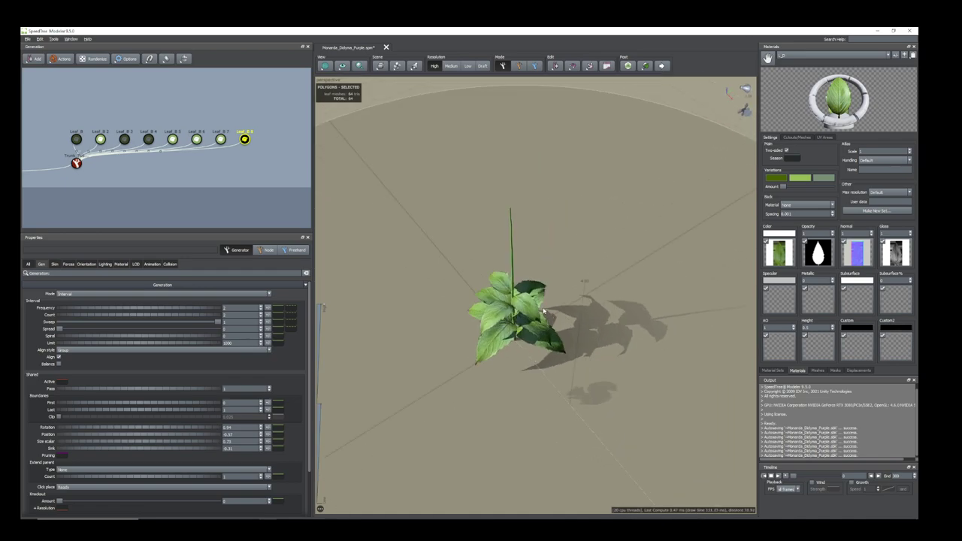
drag(543, 308, 509, 310)
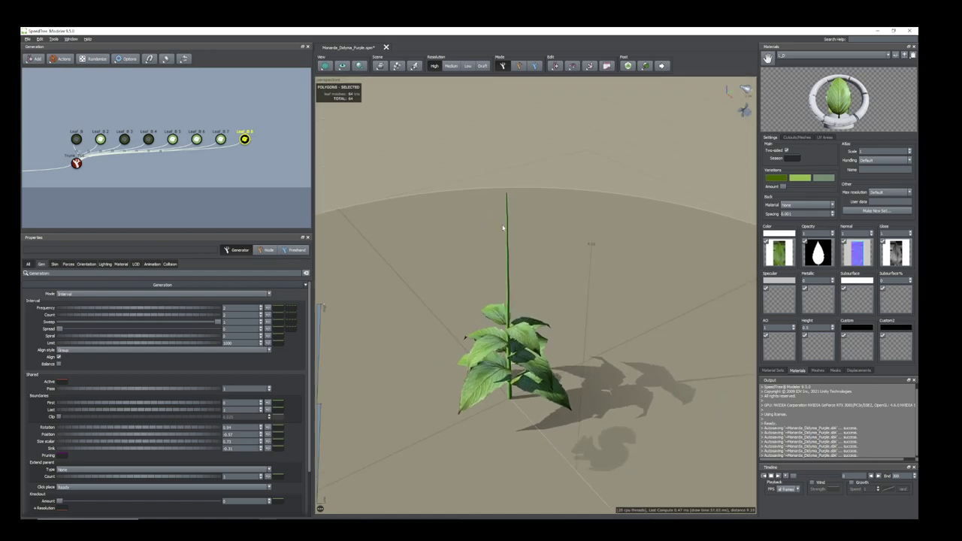
drag(556, 291, 511, 356)
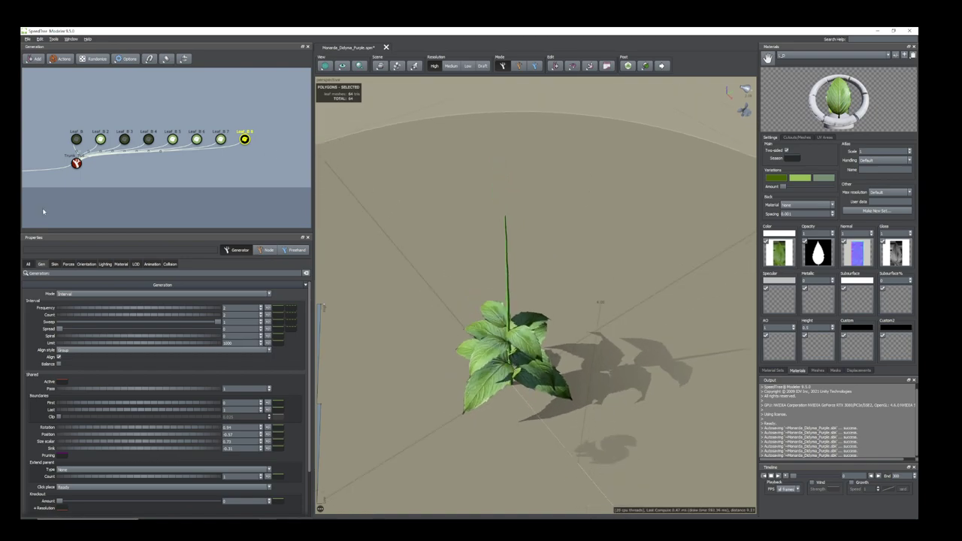
Add a new Leaf generator to the stem's trunk generator
click(76, 164)
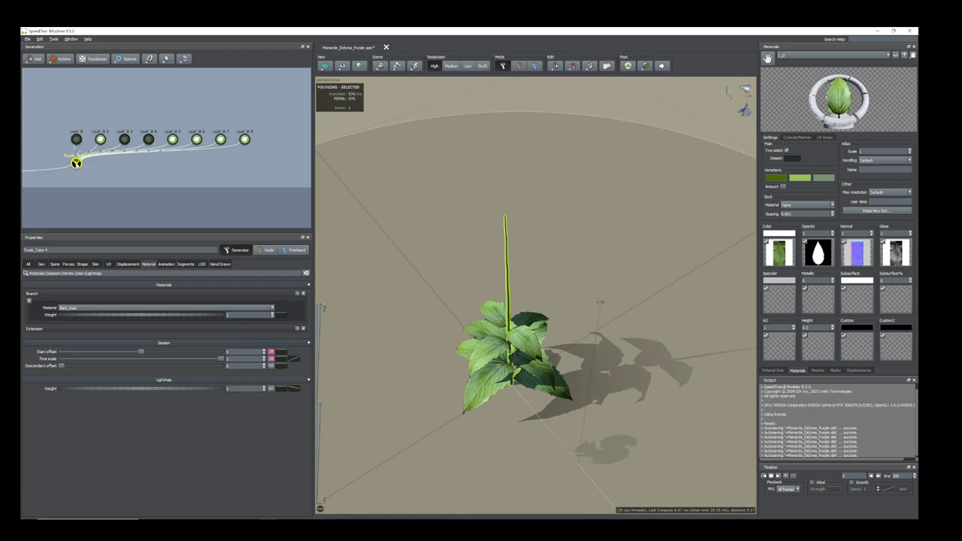
right_click(76, 163)
mouse_move(120, 169)
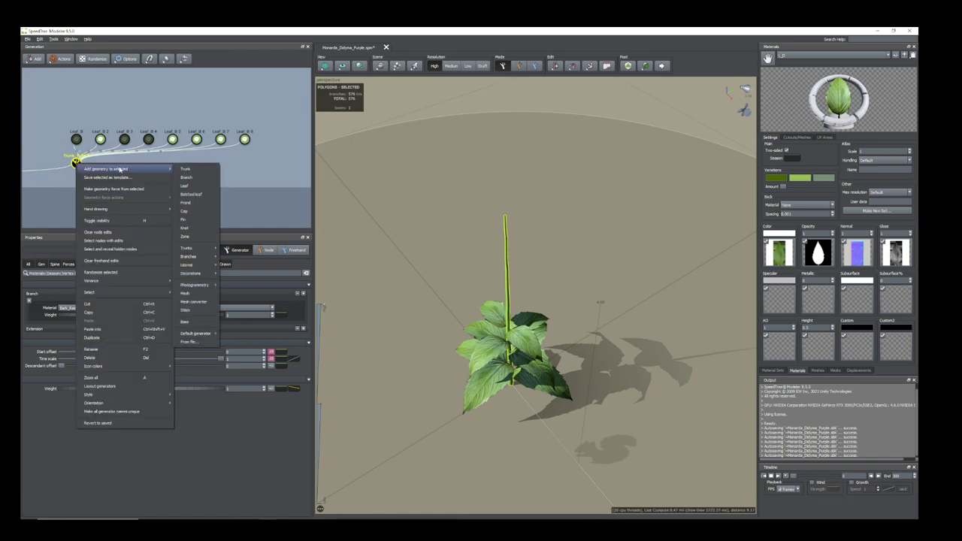
click(187, 185)
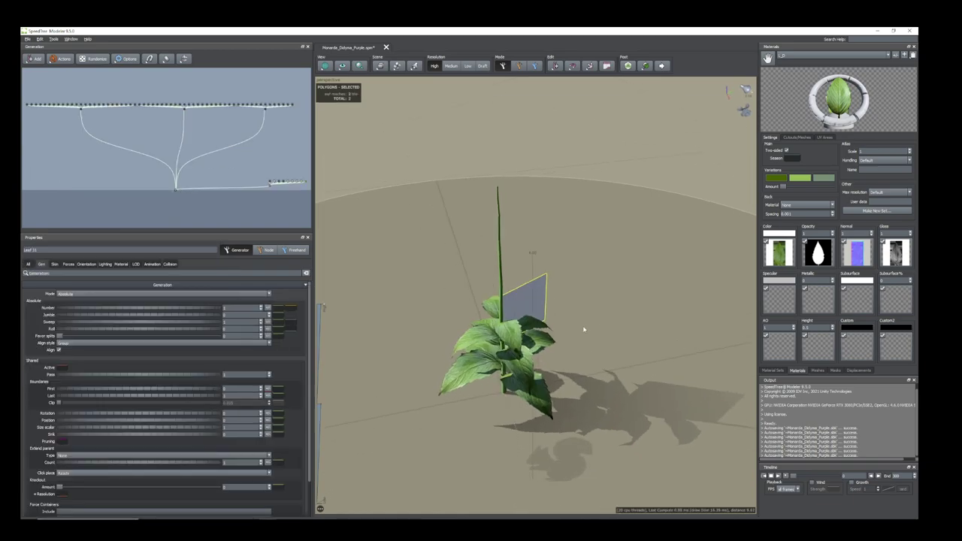
Set the new leaf's position to 0.1 and its Out final adjustment to -0.02
drag(584, 329, 599, 329)
drag(82, 423, 84, 425)
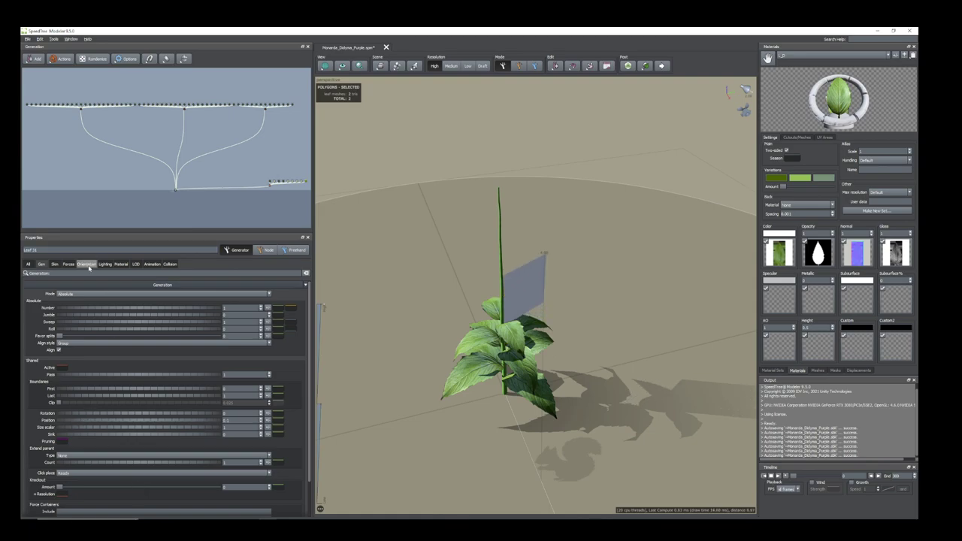
click(86, 264)
drag(73, 414, 72, 414)
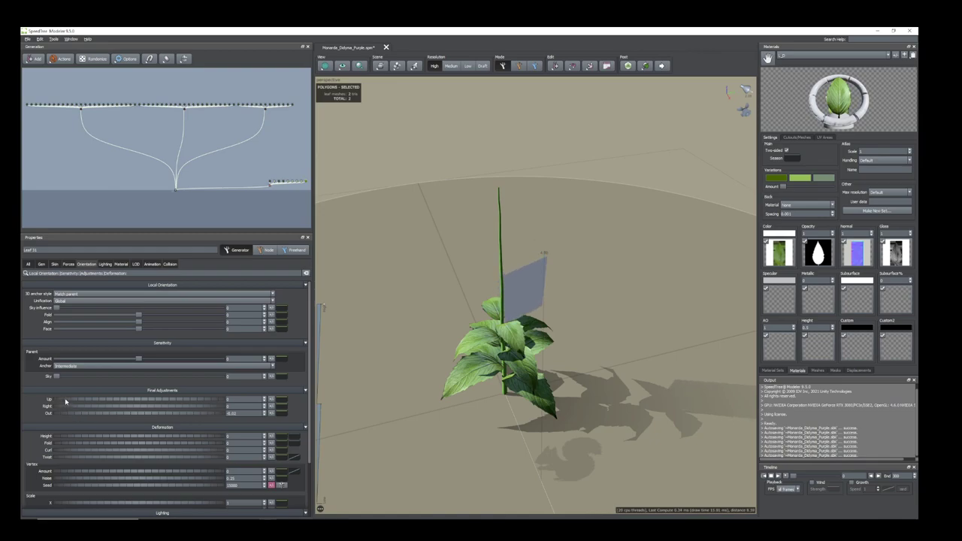
Switch the new leaf's generation mode to Interval and set its position to -0.39
click(41, 264)
click(106, 294)
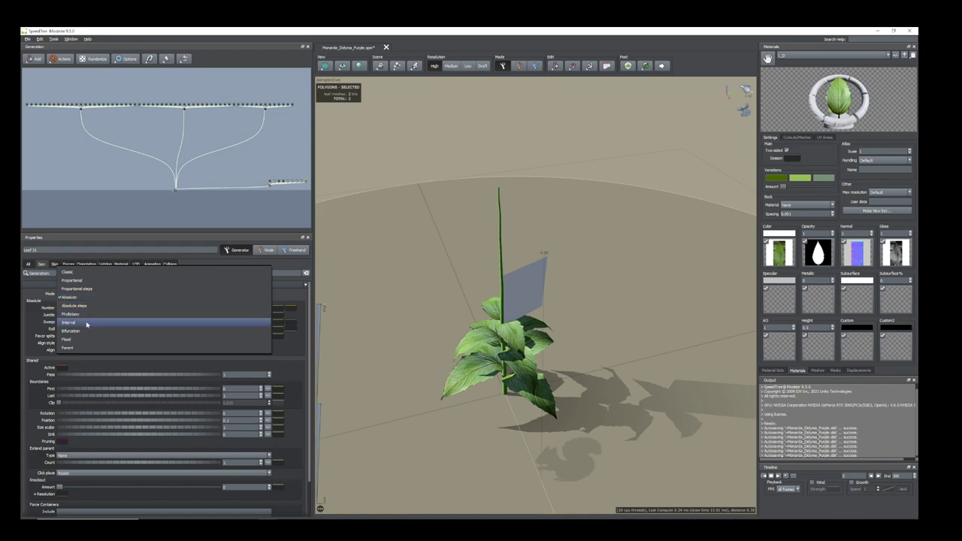
click(87, 322)
drag(101, 435, 83, 433)
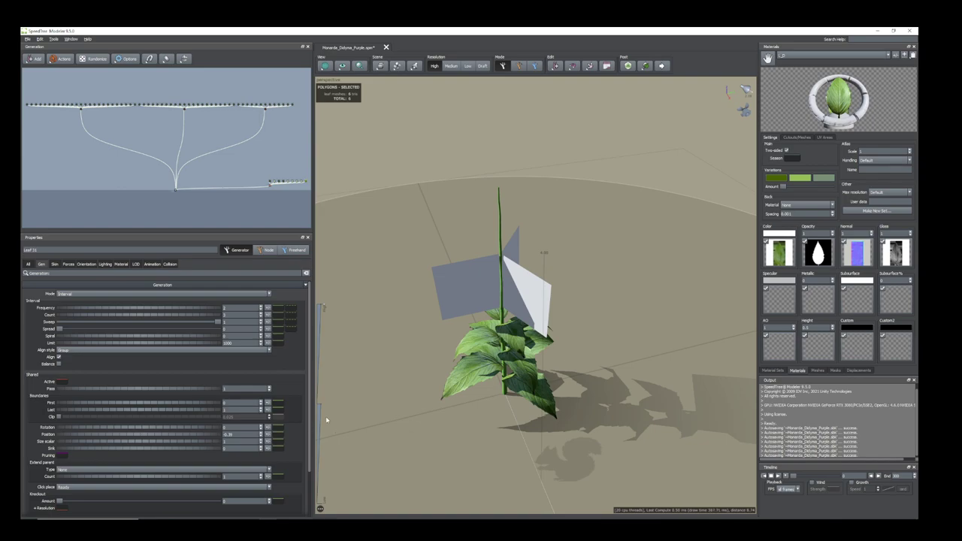
drag(326, 418, 326, 410)
Set the new leaf generator's interval count to 2 for a single opposite pair
click(227, 315)
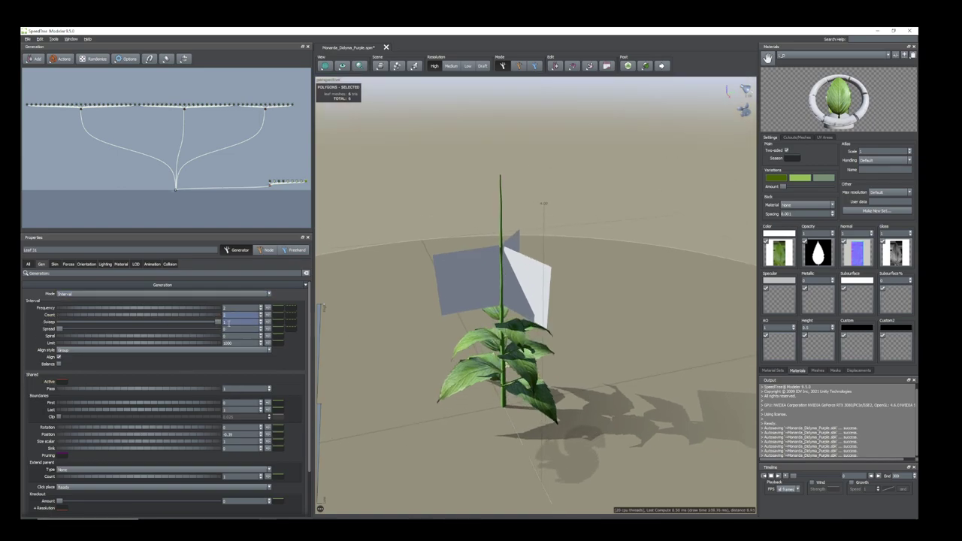
text(1)
key(Return)
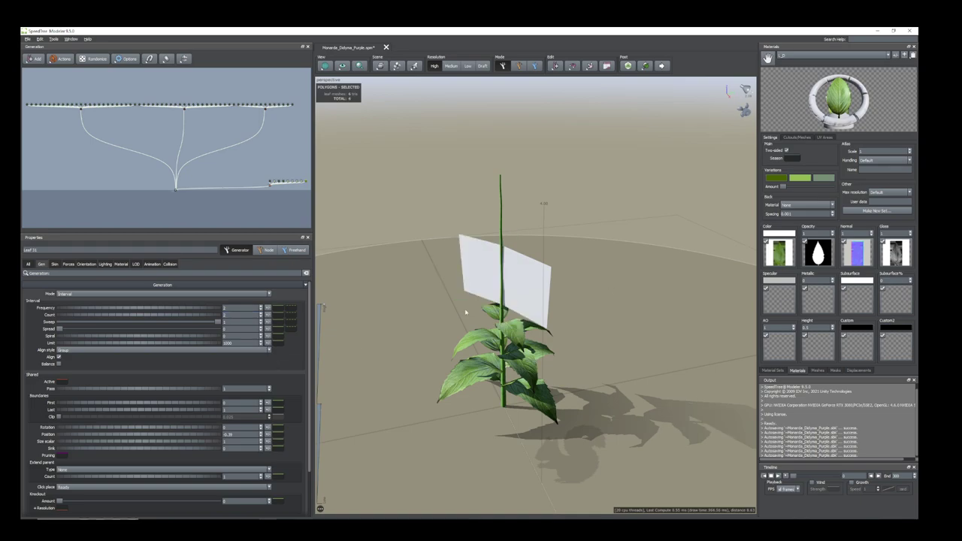
Modify the new leaf pair's Up and Right final adjustments so both leaf planes lie nearly horizontal
click(88, 264)
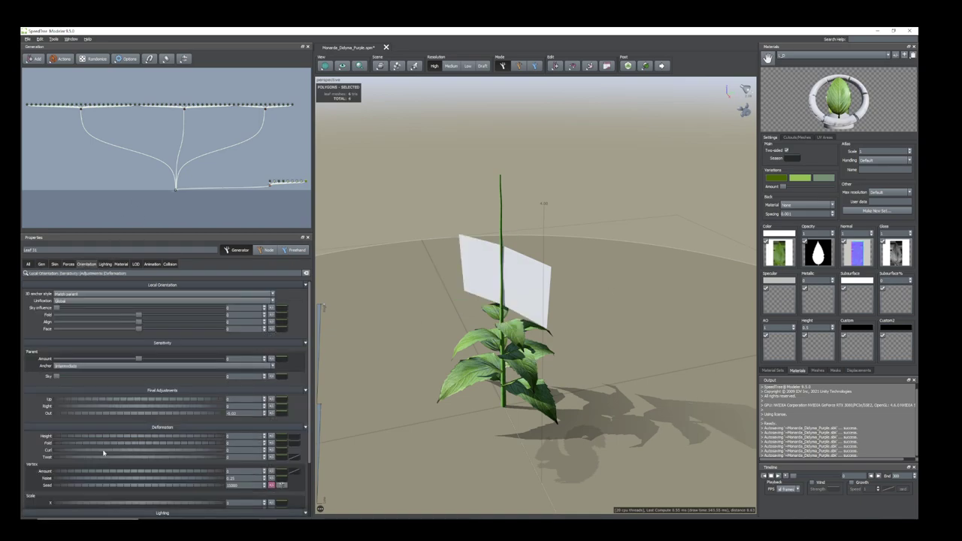
drag(76, 401, 52, 395)
drag(392, 461, 465, 441)
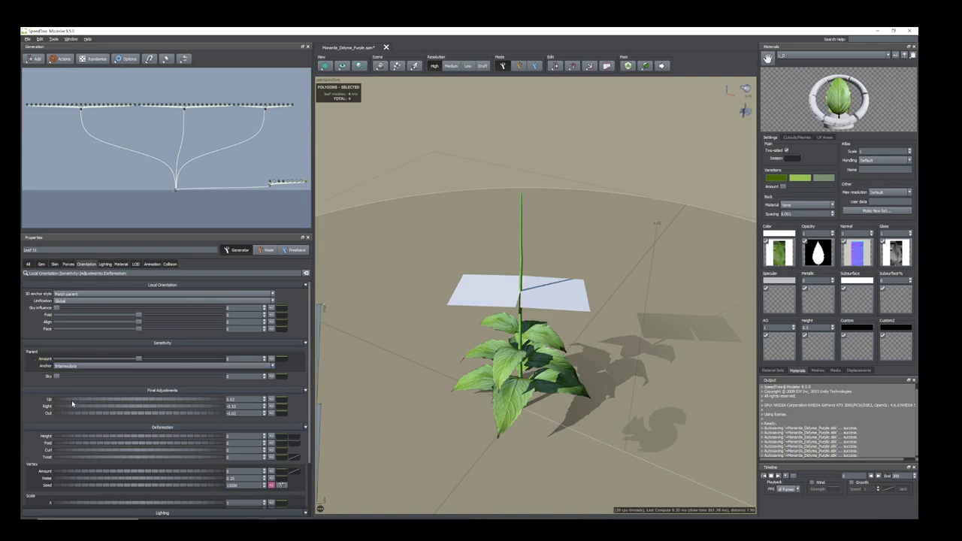
Assign the L_U leaf material to the new leaf pair
click(121, 264)
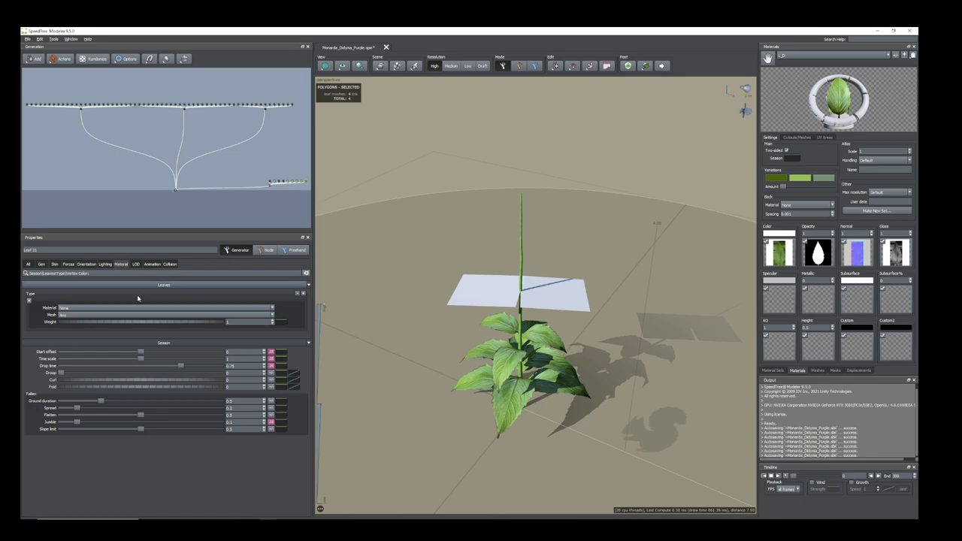
click(273, 309)
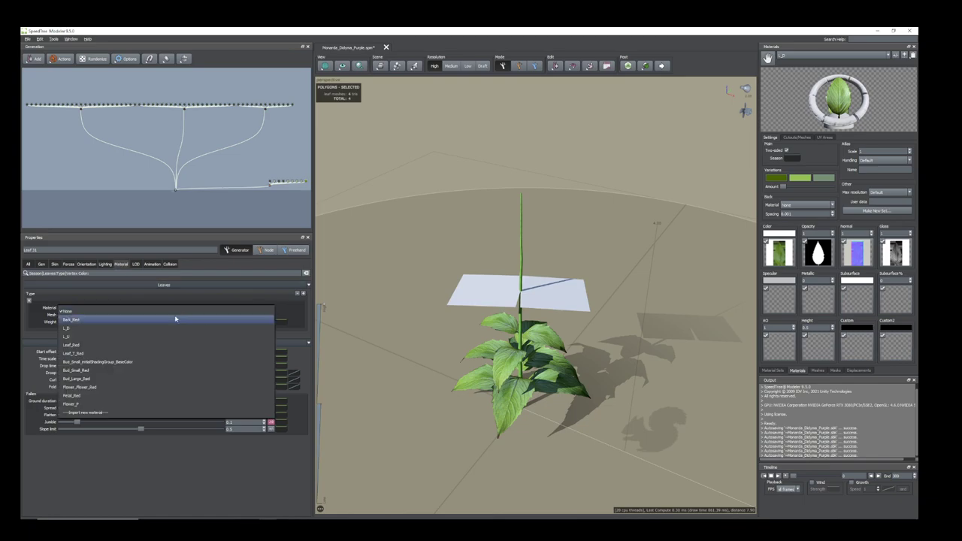
click(76, 336)
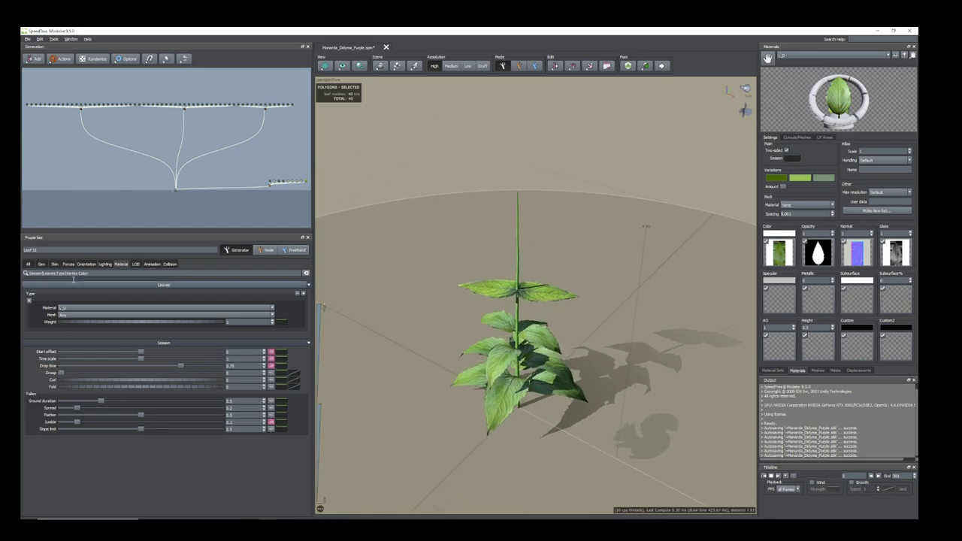
Set the new leaf pair's position to -0.53 and rotate it around the stem with a rotation of 0.19
click(41, 265)
drag(94, 435, 89, 438)
scroll(526, 361, up, 3)
drag(526, 361, 508, 293)
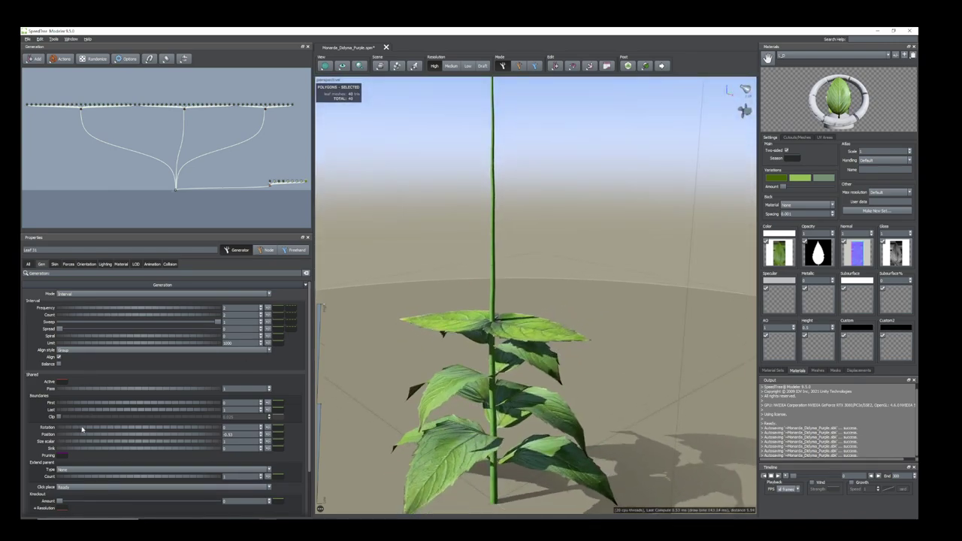
drag(82, 430, 89, 432)
drag(519, 331, 470, 375)
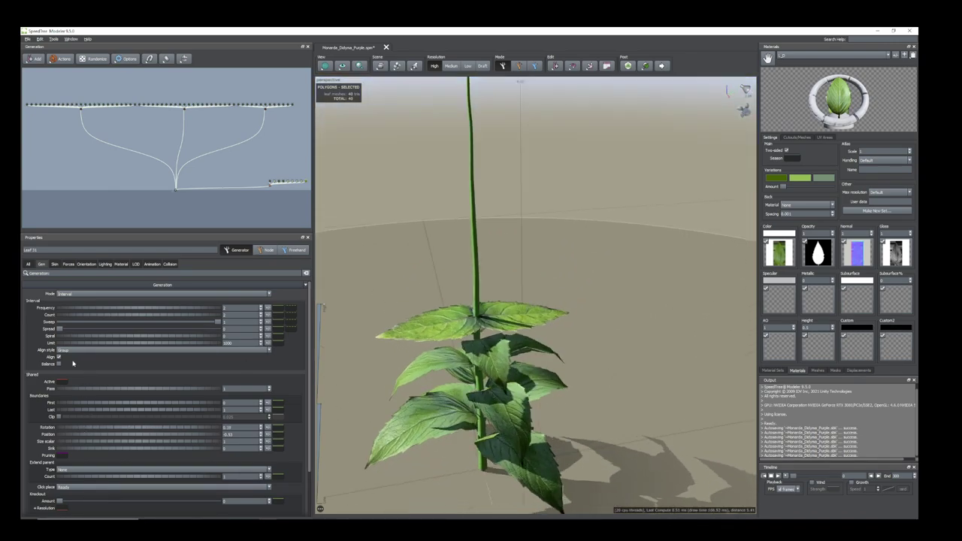
Set the new leaf pair's sink to -0.06 so the leaf bases meet the stem
drag(68, 449, 70, 450)
drag(470, 328, 445, 341)
click(447, 341)
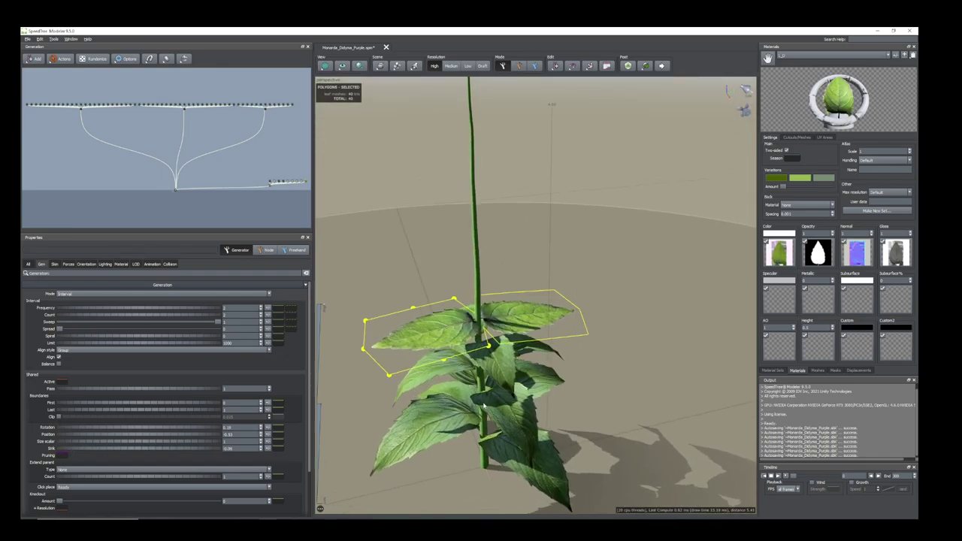
key(f)
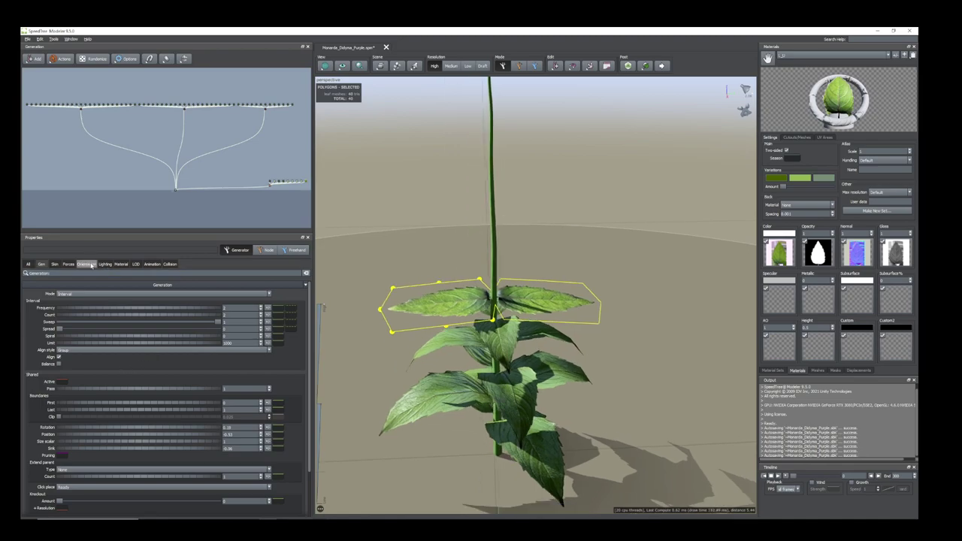
Add extra points beside the leaf outline in the L_U cutout mesh and save the denser mesh as the High version
click(92, 265)
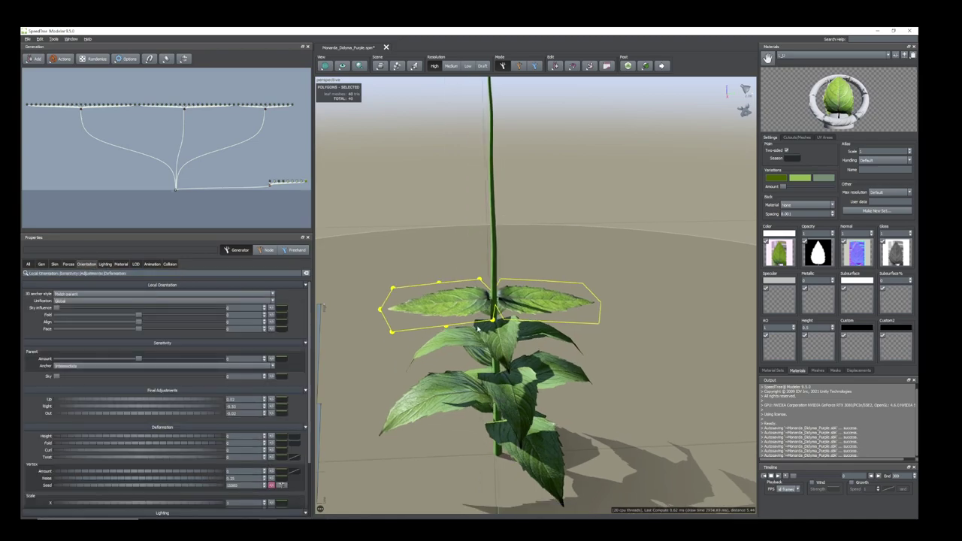
click(797, 138)
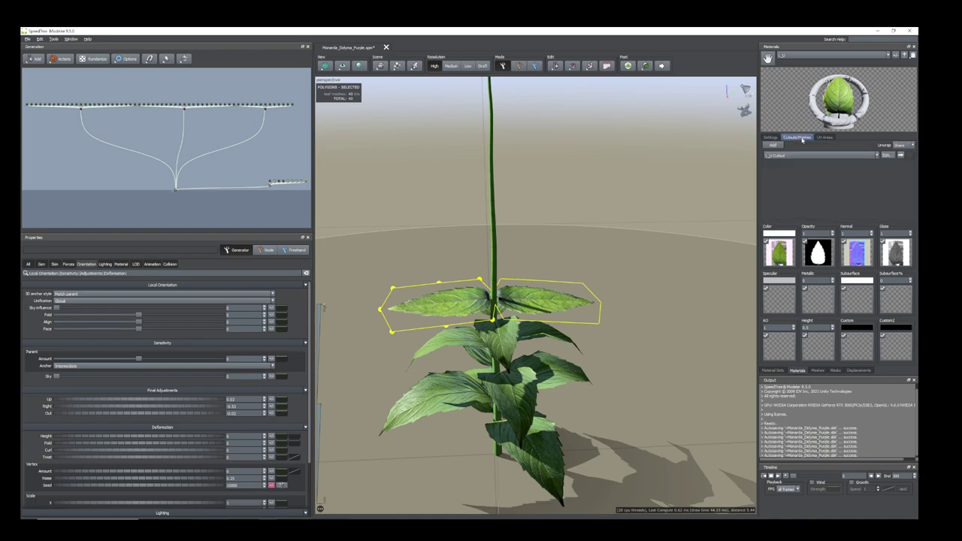
click(887, 155)
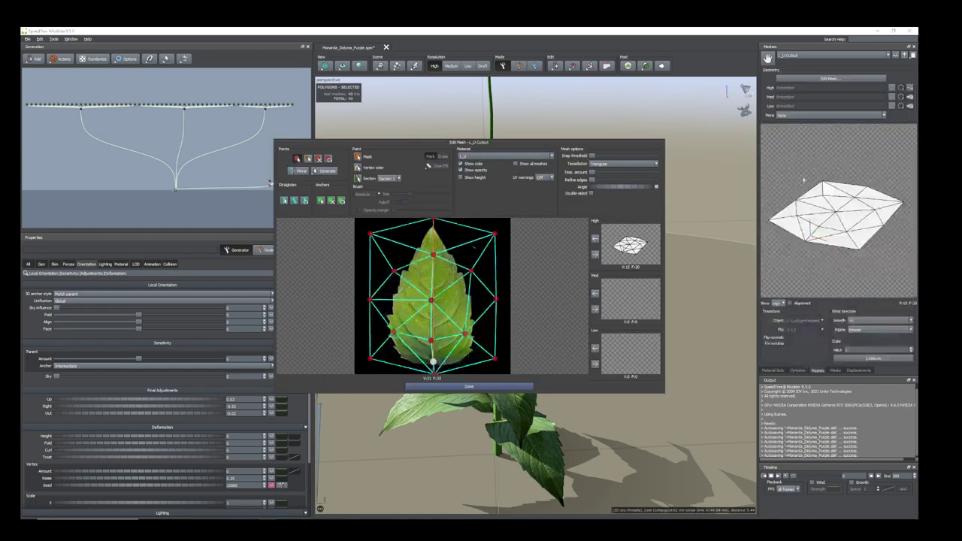
click(392, 301)
click(410, 246)
click(457, 243)
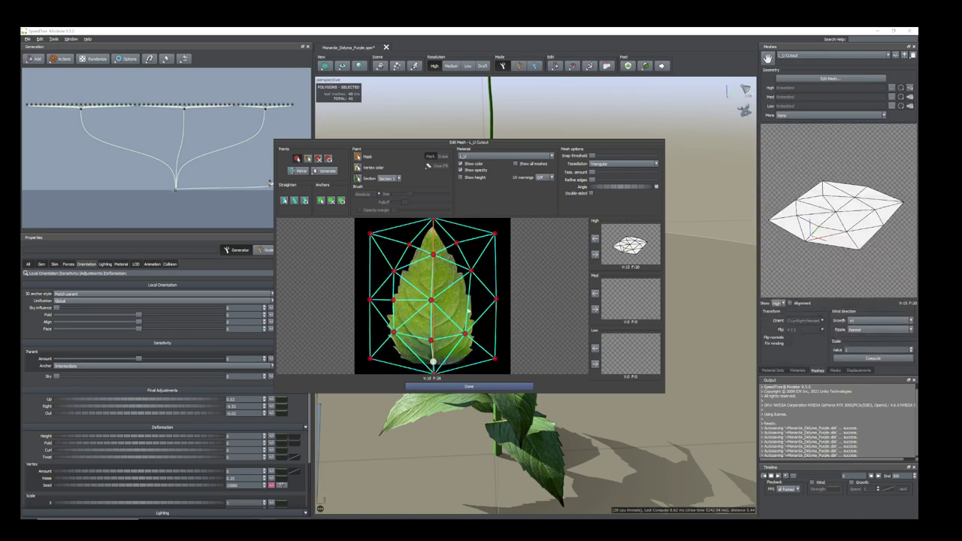
click(454, 358)
click(407, 358)
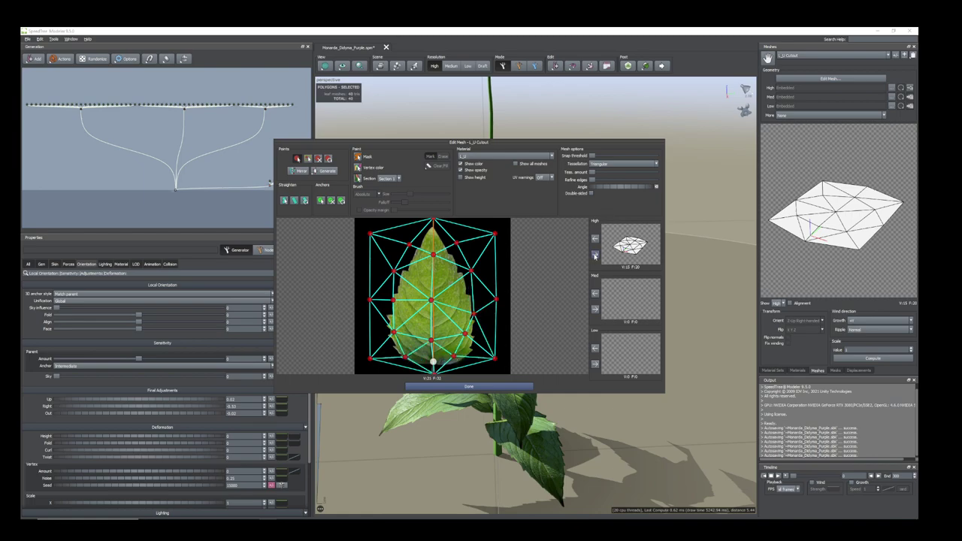
click(594, 255)
click(468, 388)
Bend the new leaf pair with fold 0.17 and curl 0.25, and set its final adjustments to Up -0.03 and Out 0.12
drag(467, 289, 461, 316)
click(460, 316)
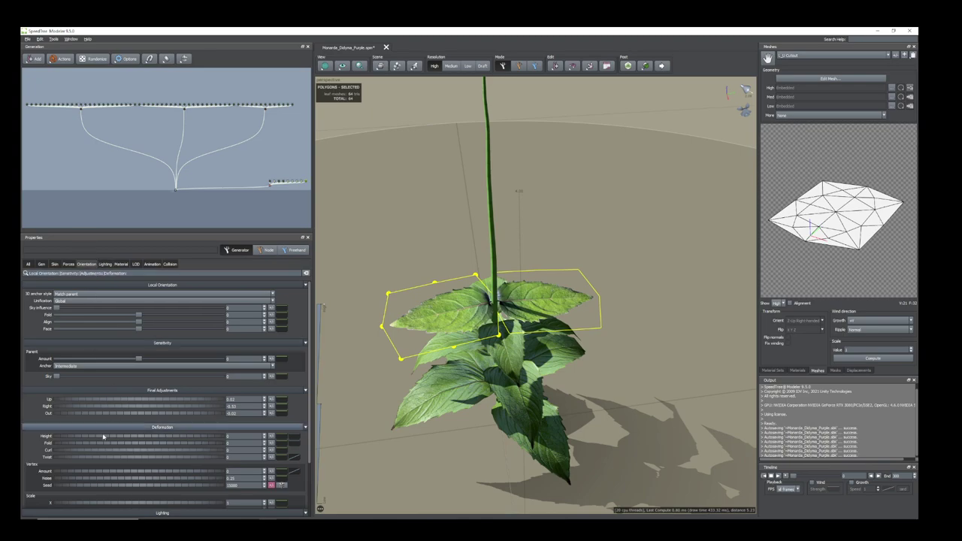
drag(75, 446, 65, 453)
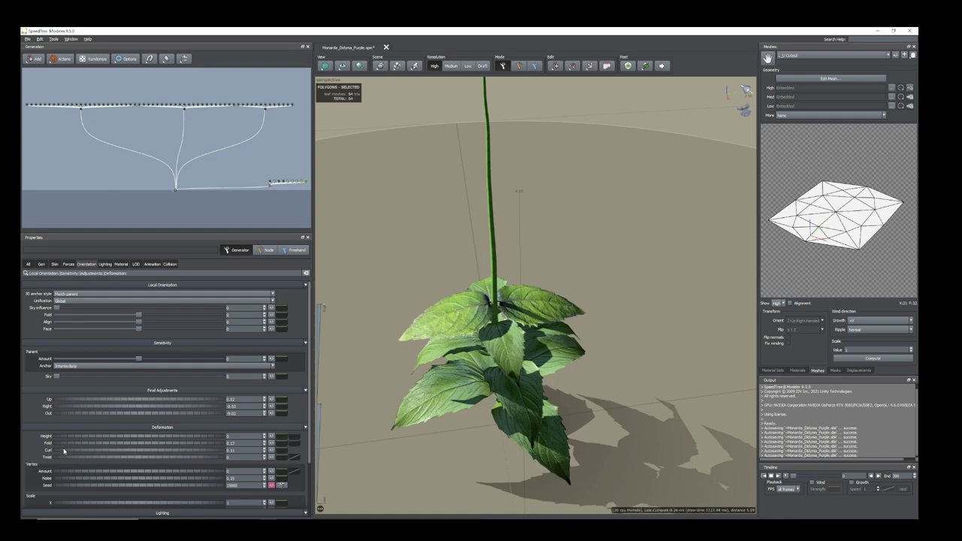
drag(68, 399, 70, 414)
drag(398, 361, 400, 297)
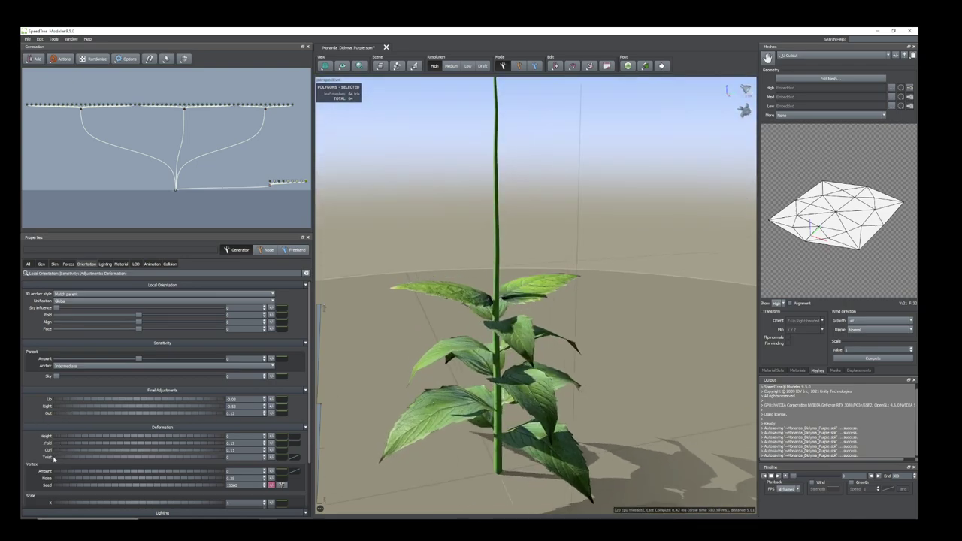
drag(54, 452, 62, 454)
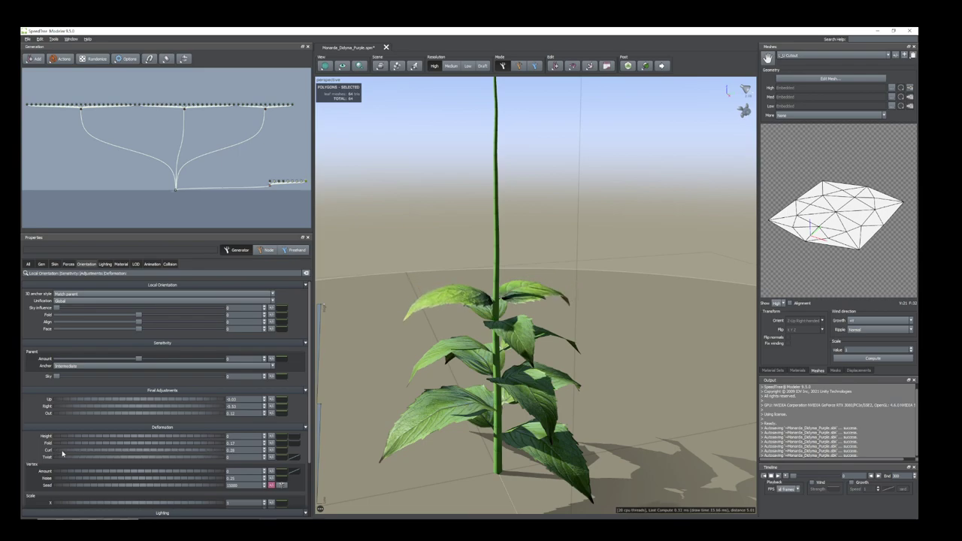
Examine the new leaf material's color and opacity maps and compare the new leaves with the older ones below
drag(477, 353, 485, 429)
click(539, 294)
scroll(539, 293, up, 2)
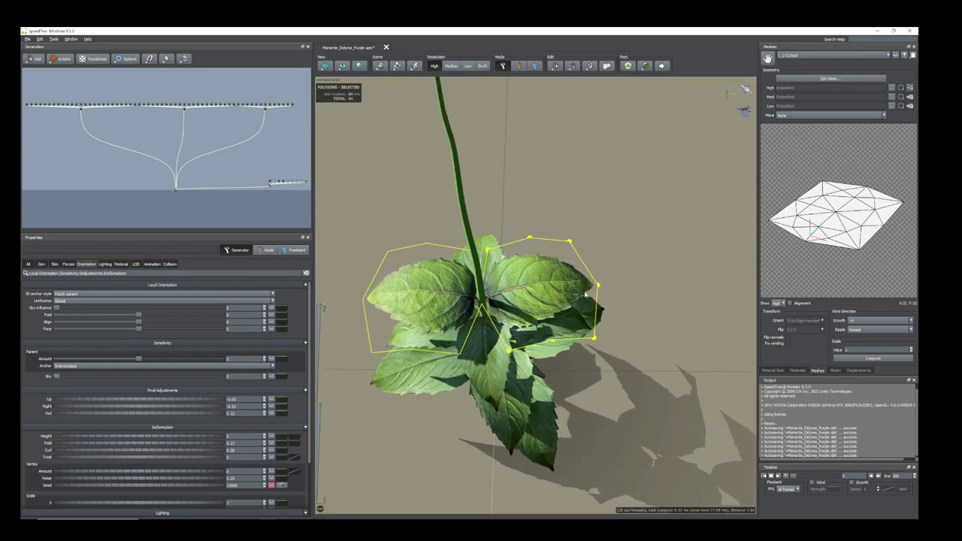
click(799, 370)
click(779, 257)
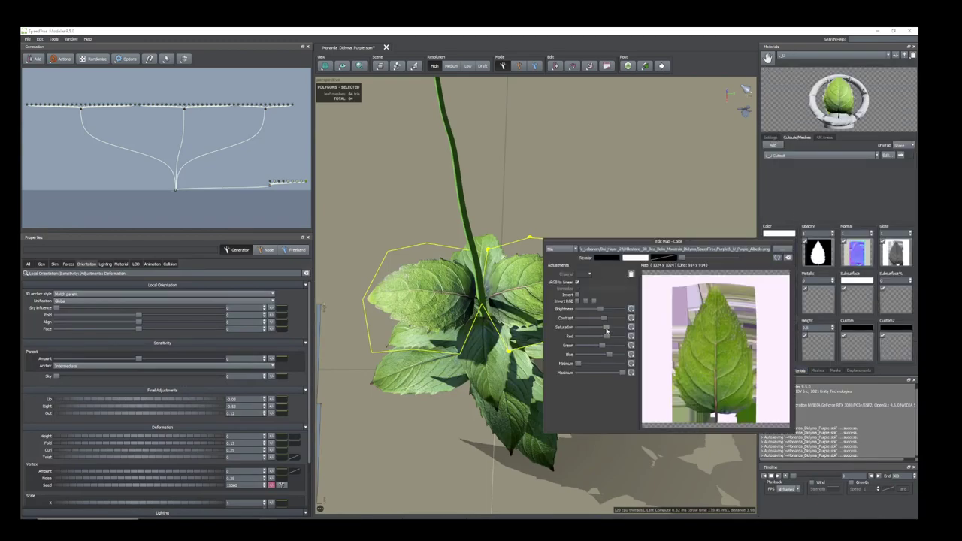
click(819, 252)
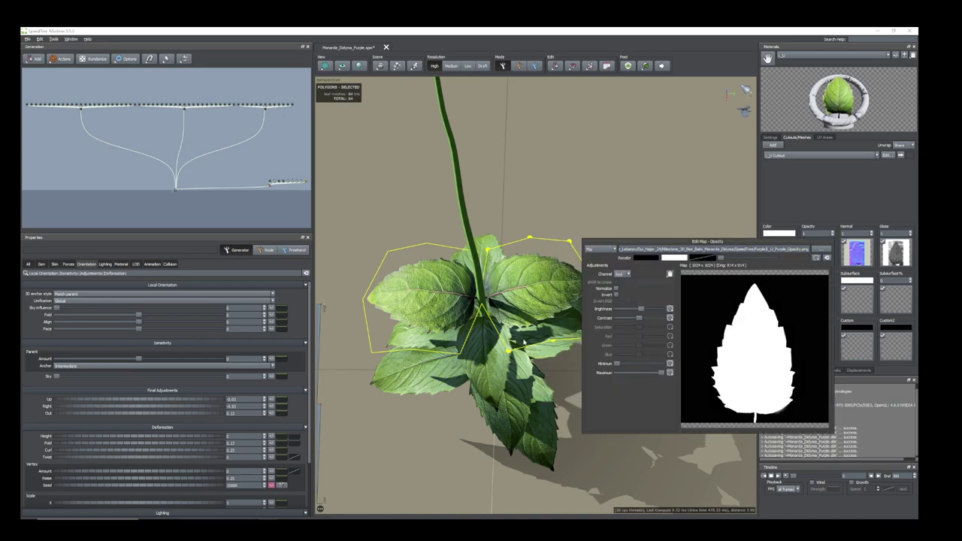
click(495, 387)
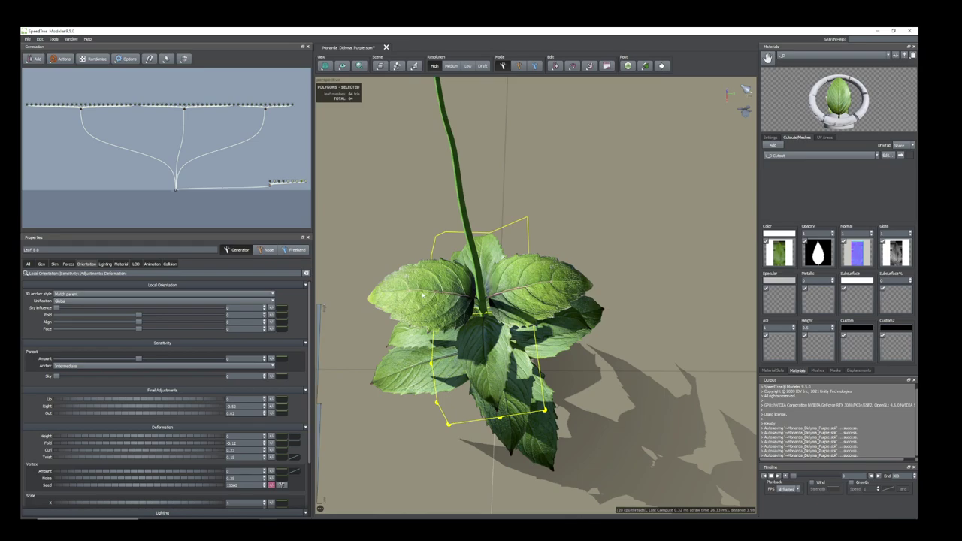
click(427, 292)
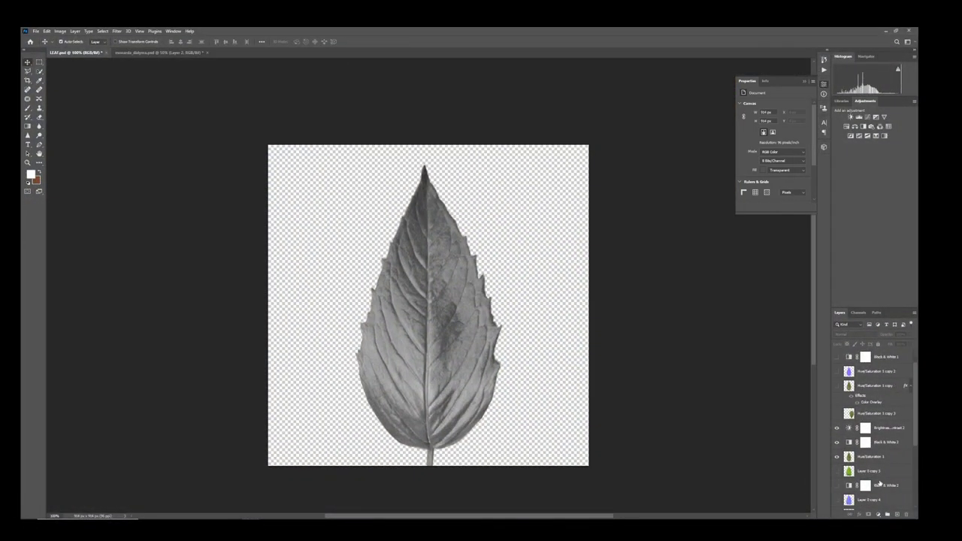
Switch to Photoshop, hide the Brightness/Contrast, Black & White and Hue/Saturation leaf layers, and show the green leaf layer, Layer 0 copy 5
click(837, 444)
click(837, 457)
click(837, 429)
click(838, 472)
scroll(850, 476, down, 5)
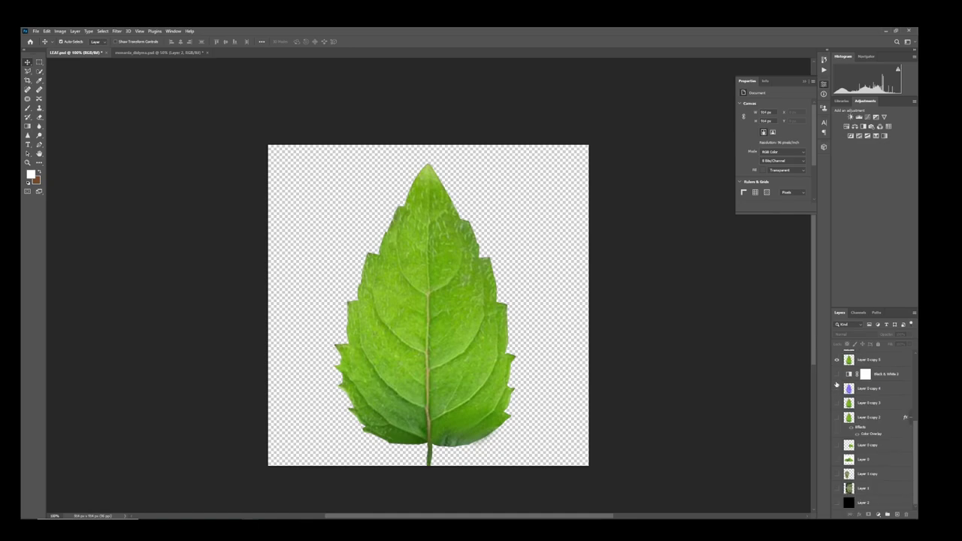
click(863, 362)
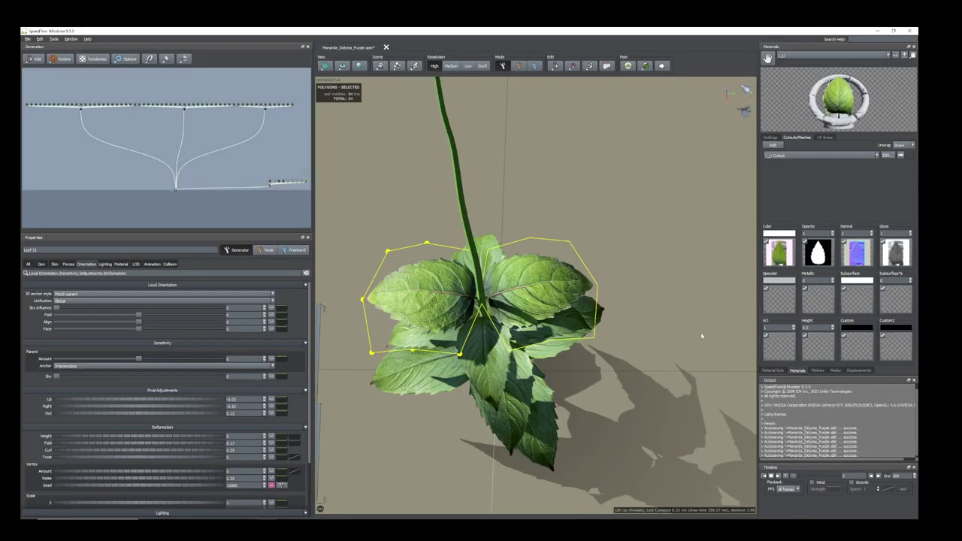
Switch back to SpeedTree and brighten the new leaf material's gloss map
middle_drag(557, 324, 730, 305)
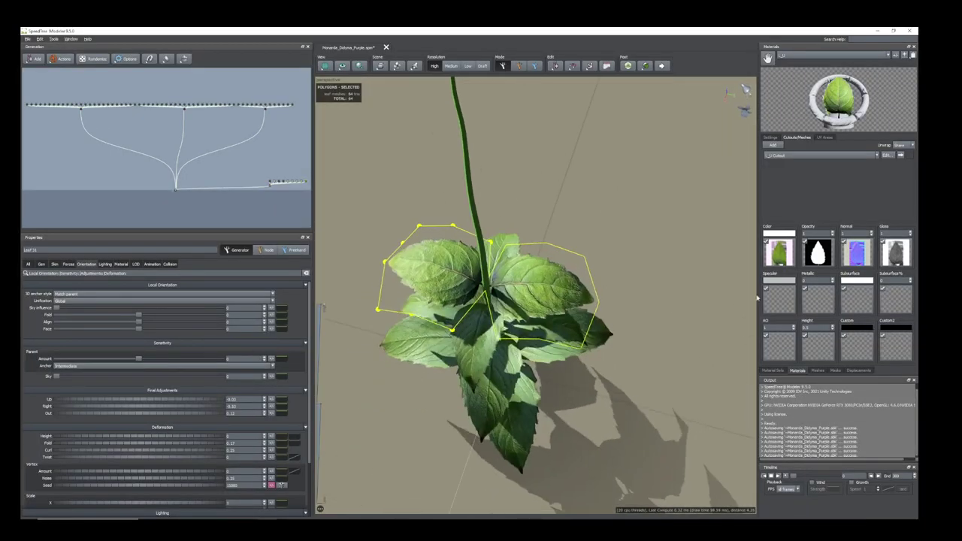
click(897, 256)
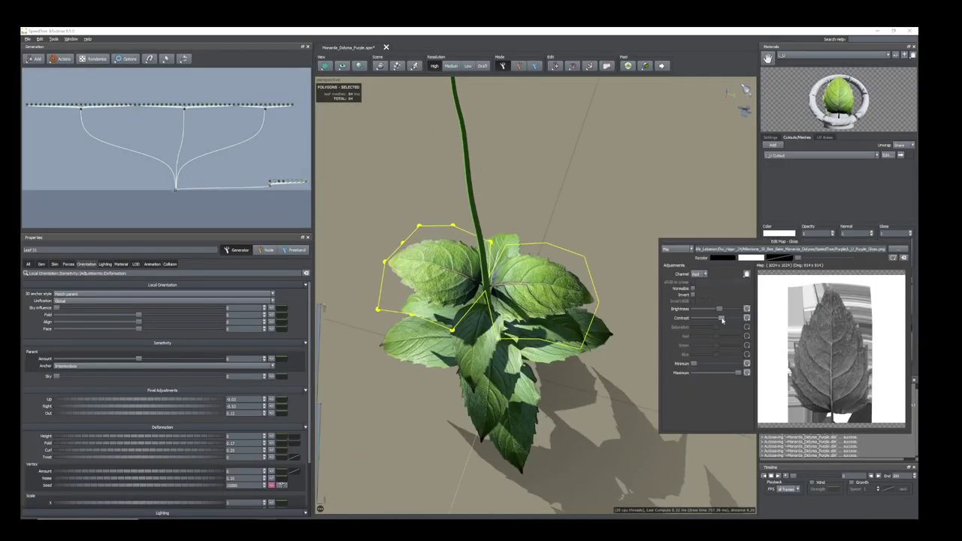
drag(724, 310, 727, 310)
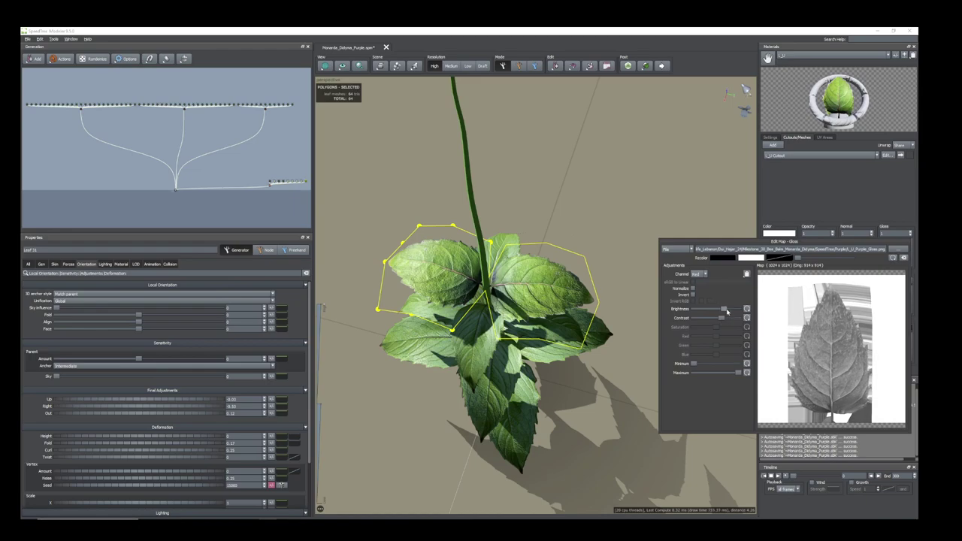
drag(485, 350, 462, 346)
scroll(436, 355, up, 3)
scroll(460, 347, down, 8)
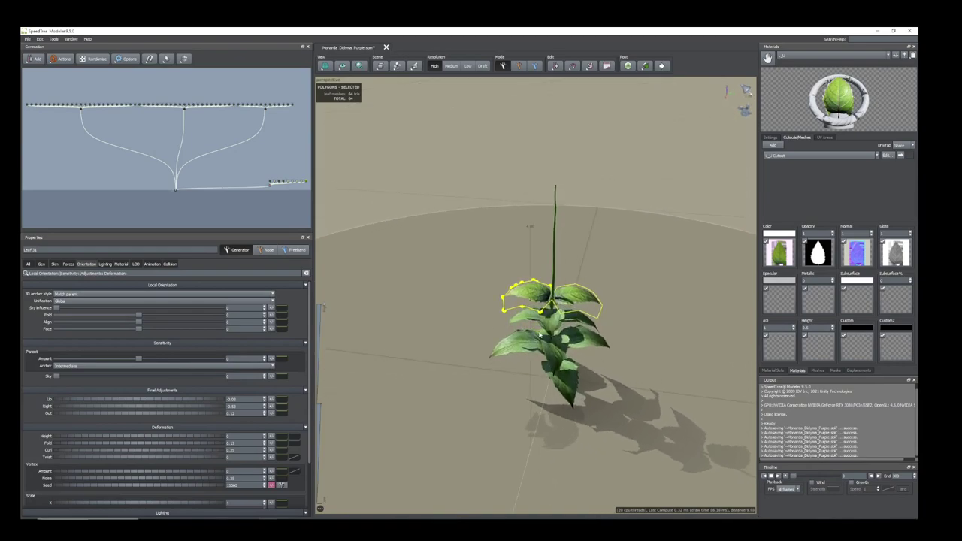
Reduce the new leaf pair's size scalar to 0.87
drag(547, 337, 596, 342)
middle_drag(595, 341, 552, 346)
middle_drag(493, 364, 516, 353)
scroll(516, 353, up, 1)
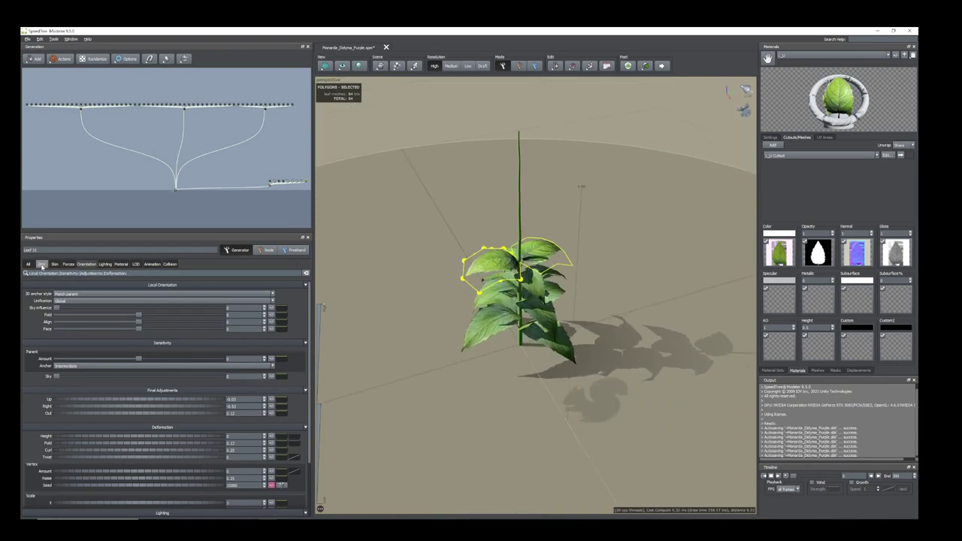
click(41, 264)
drag(94, 442, 90, 446)
mouse_move(415, 180)
mouse_down()
mouse_move(418, 220)
mouse_move(415, 188)
mouse_up()
scroll(417, 220, up, 3)
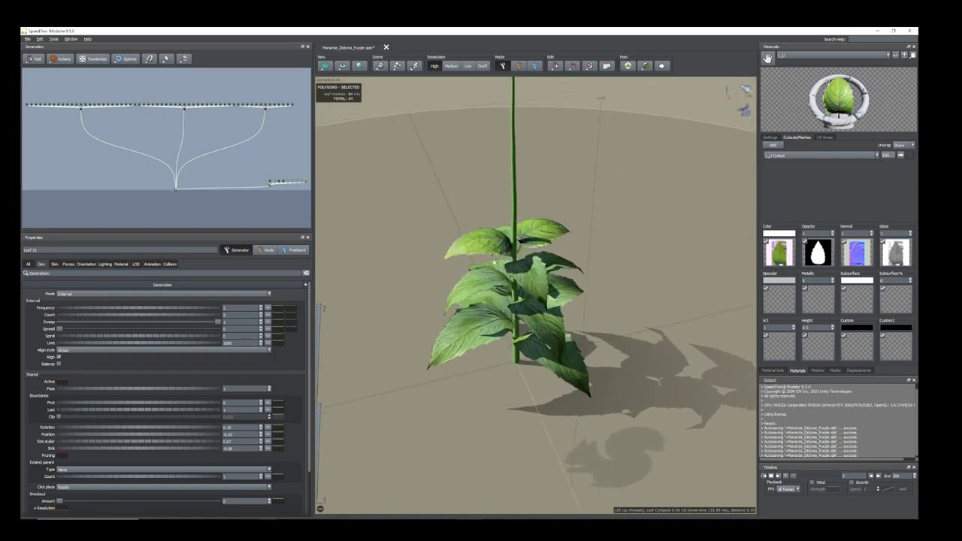
Duplicate the newest leaf generator and select the copy
scroll(268, 169, up, 4)
scroll(275, 183, down, 5)
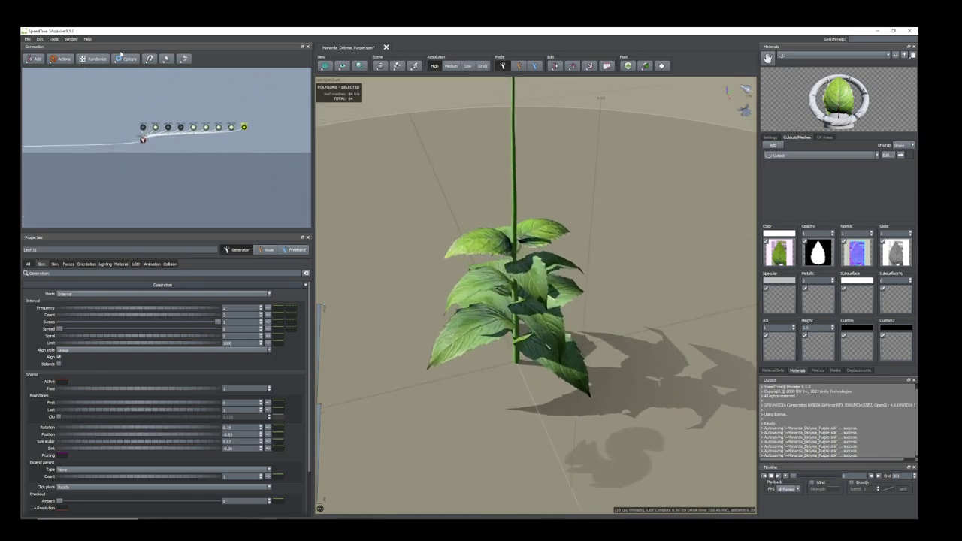
right_click(253, 114)
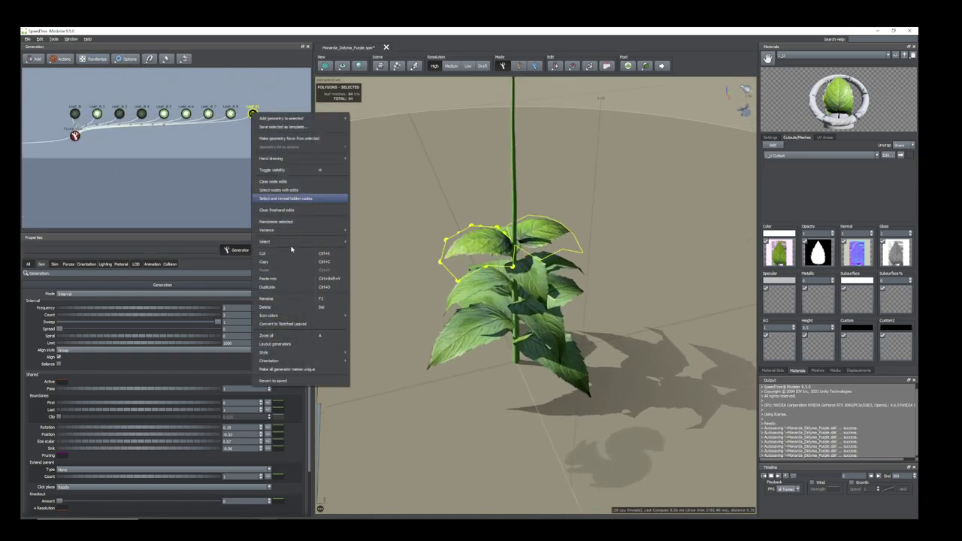
mouse_move(289, 120)
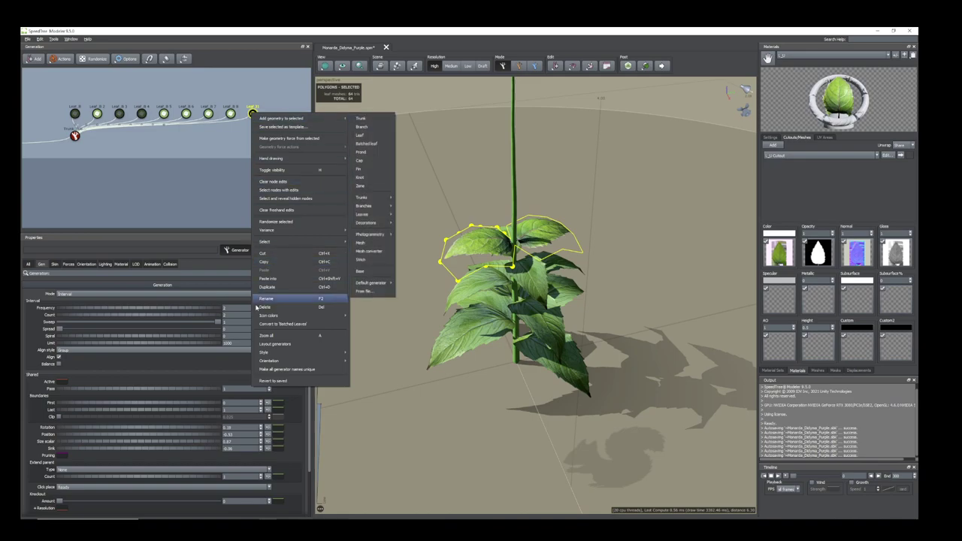
click(269, 286)
mouse_move(276, 118)
mouse_down()
mouse_move(76, 138)
mouse_move(276, 117)
mouse_up()
click(275, 114)
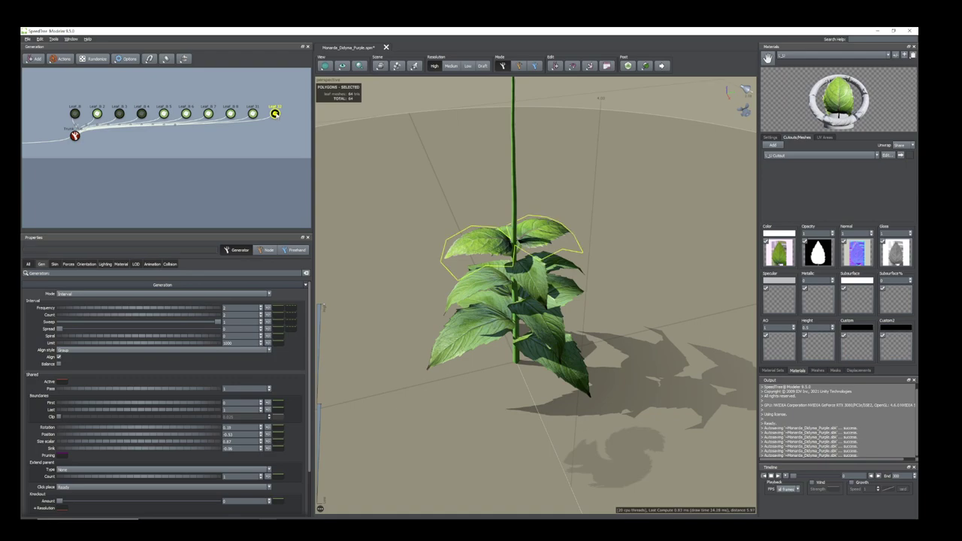
Set the duplicated leaf pair's rotation to 0.39 and position to -0.47, and fine-tune its final orientation adjustments
drag(76, 429, 74, 438)
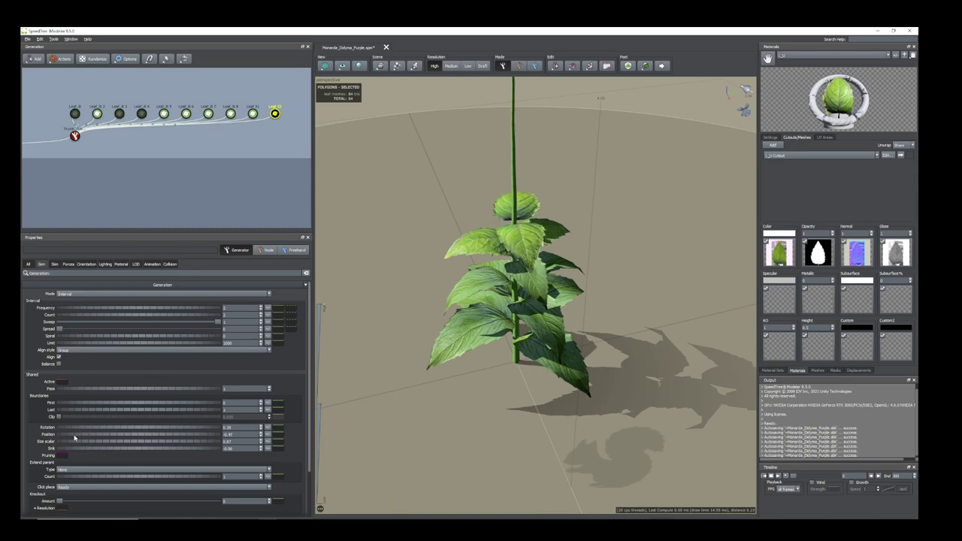
drag(457, 387, 397, 381)
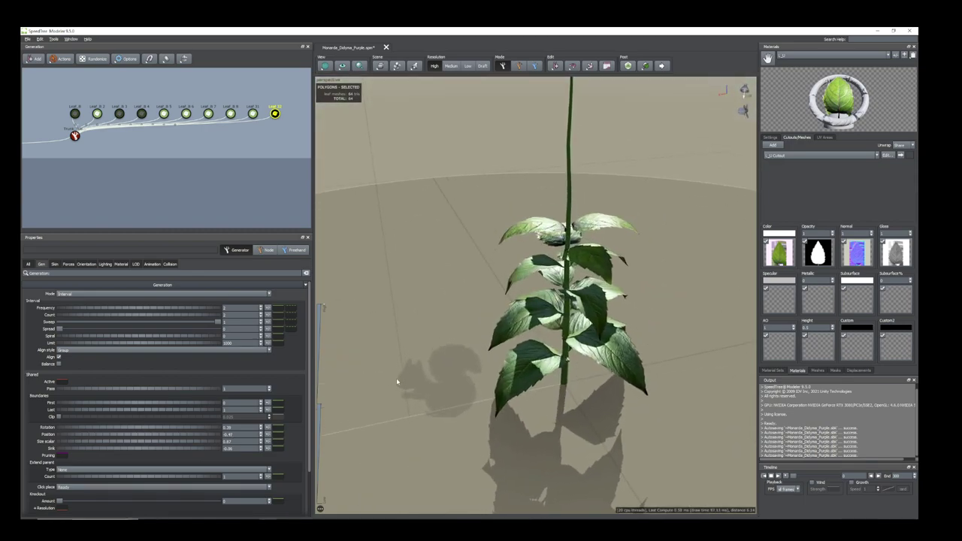
click(87, 264)
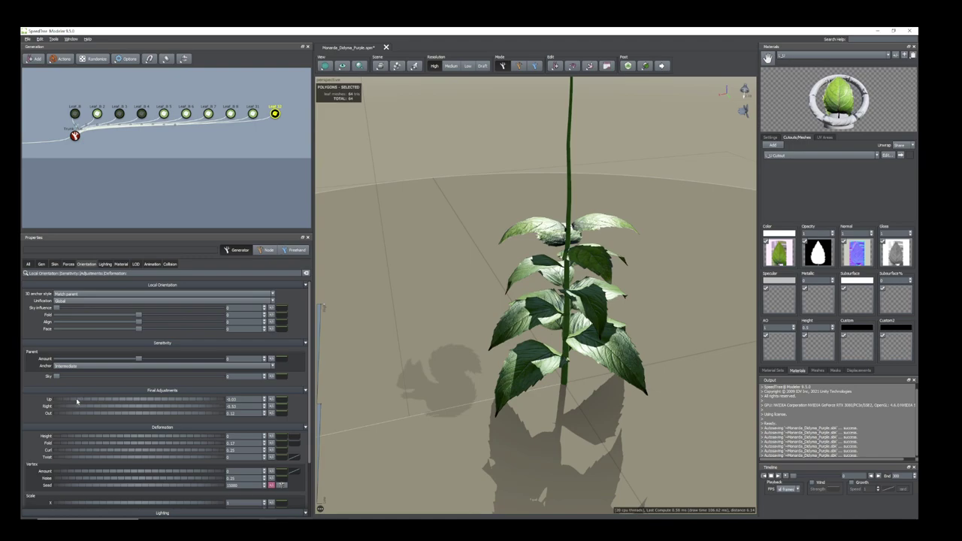
drag(85, 402, 78, 412)
drag(433, 354, 496, 367)
scroll(495, 366, down, 2)
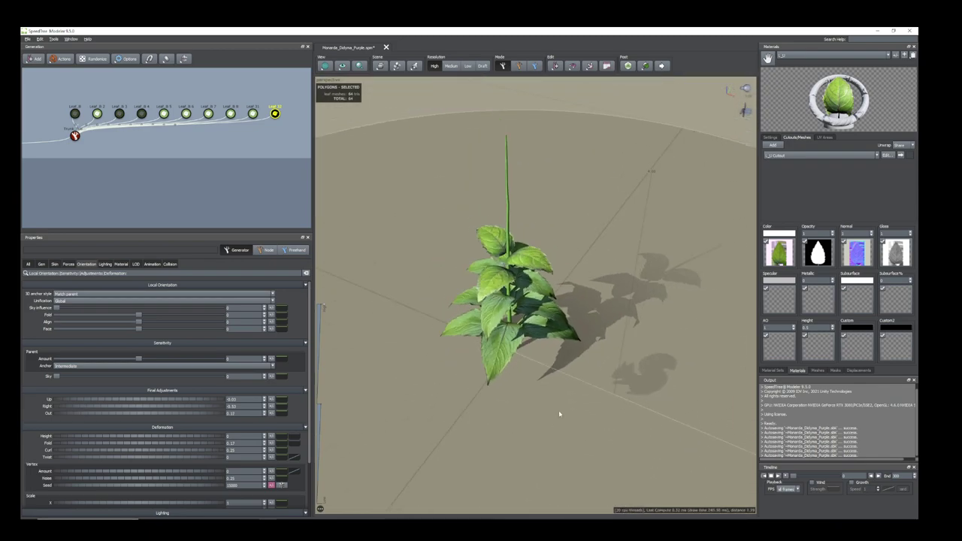
Set the newest leaf pair's size scalar to 0.78 and check it against the lower leaves
drag(561, 415, 554, 424)
click(41, 264)
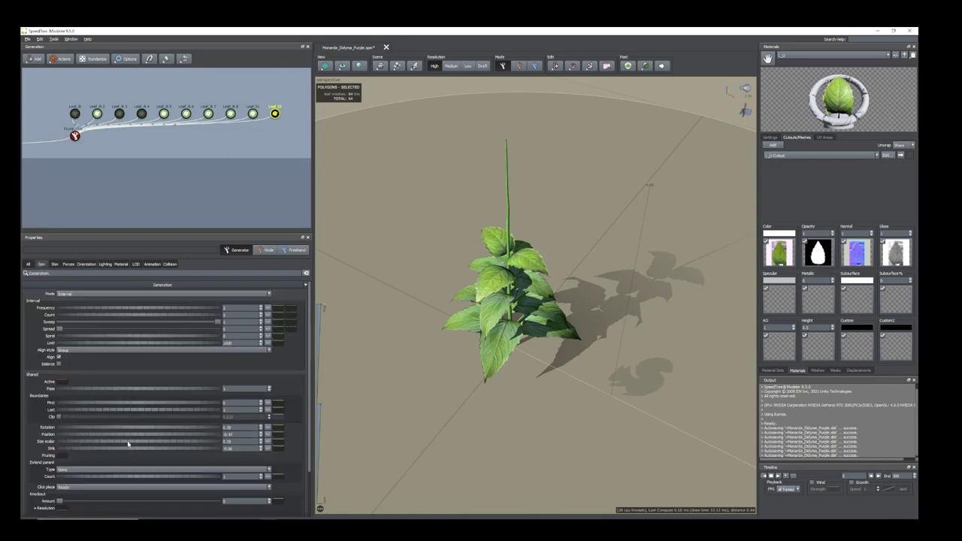
drag(470, 387, 563, 321)
middle_drag(563, 320, 542, 319)
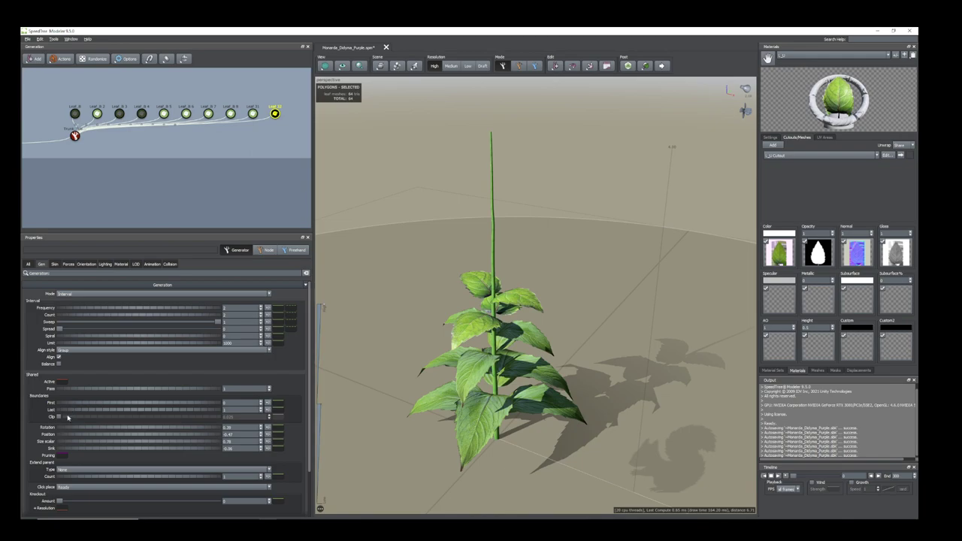
Duplicate the newest leaf generator and connect the copy to the trunk generator
right_click(276, 114)
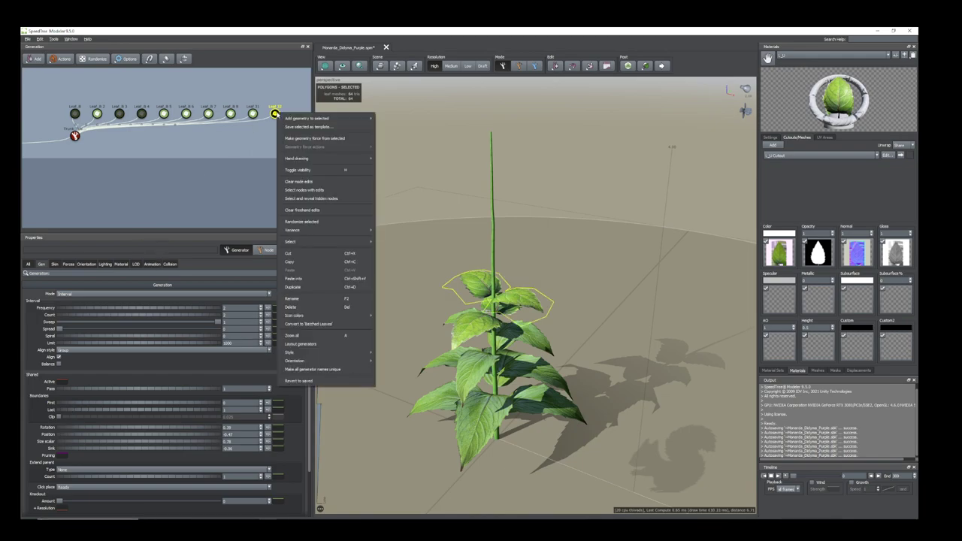
click(304, 298)
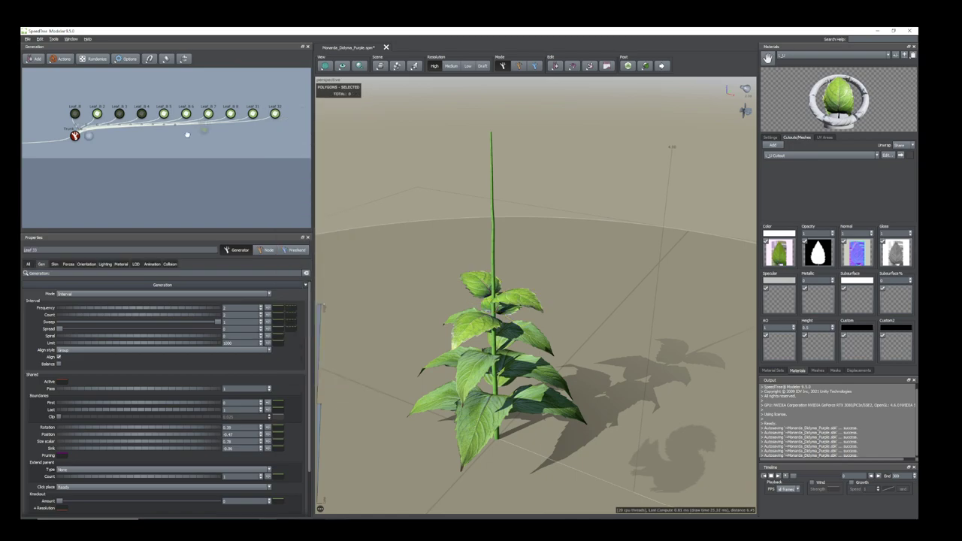
click(76, 138)
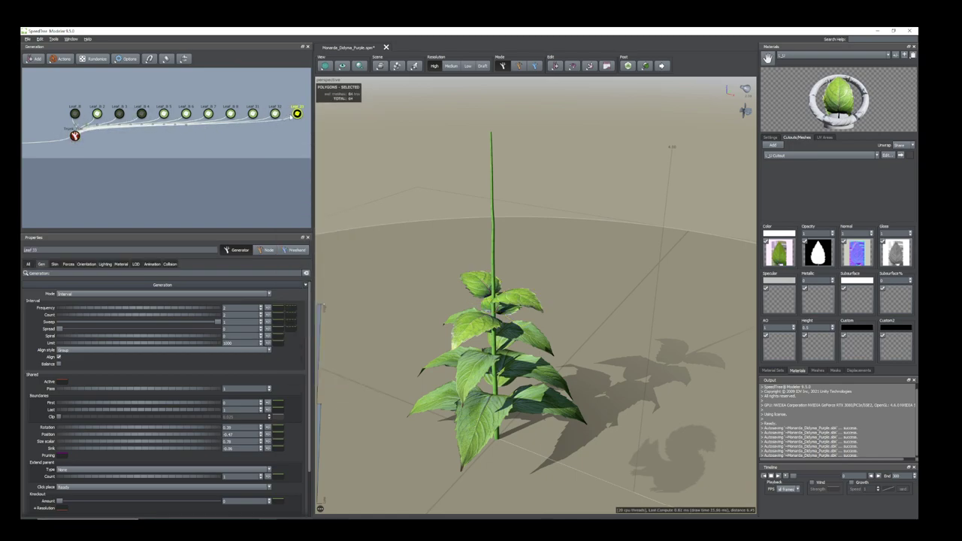
Give the duplicated leaf pair a rotation of 0.64, a position of -0.42 and a size scalar of 0.75
click(298, 115)
drag(80, 436, 87, 432)
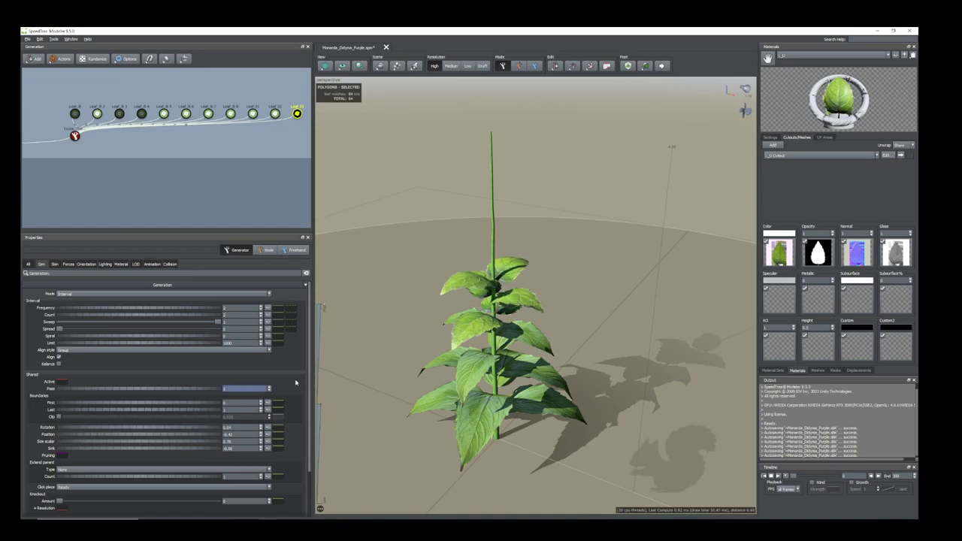
drag(82, 445, 81, 445)
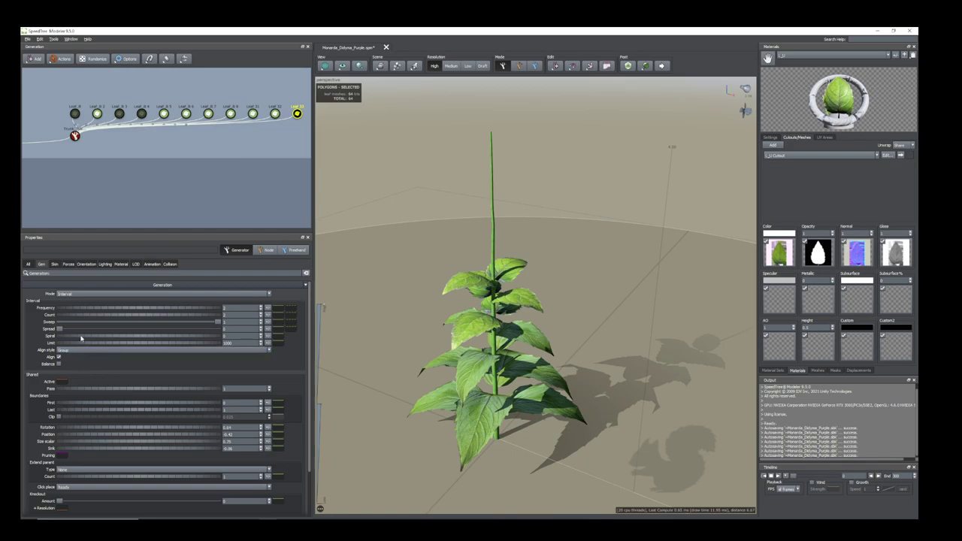
Raise this leaf generator's frequency to about 10, set its boundaries to first 0.56 and last 1.47, and move it up the stem
drag(67, 310, 103, 315)
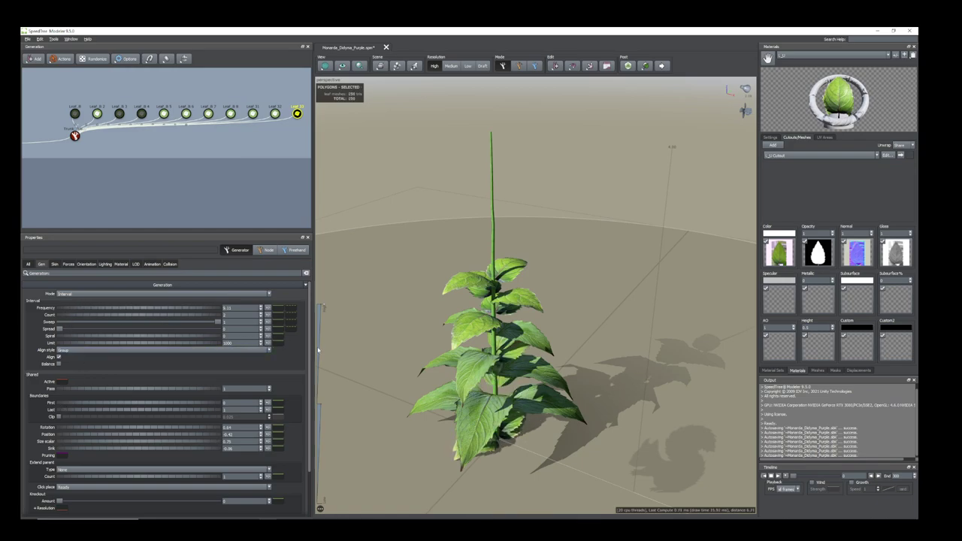
drag(381, 358, 457, 366)
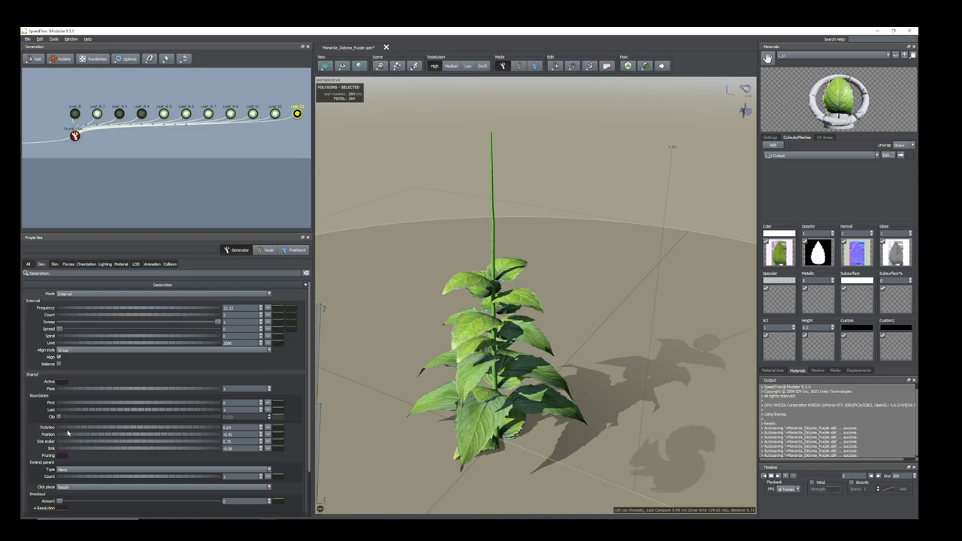
drag(66, 406, 76, 438)
mouse_move(653, 358)
mouse_down()
mouse_move(618, 353)
mouse_move(644, 359)
mouse_up()
drag(475, 229, 451, 224)
Try moving and rotating a single leaf node of the topmost pair along the stem, and undo the edit
click(469, 232)
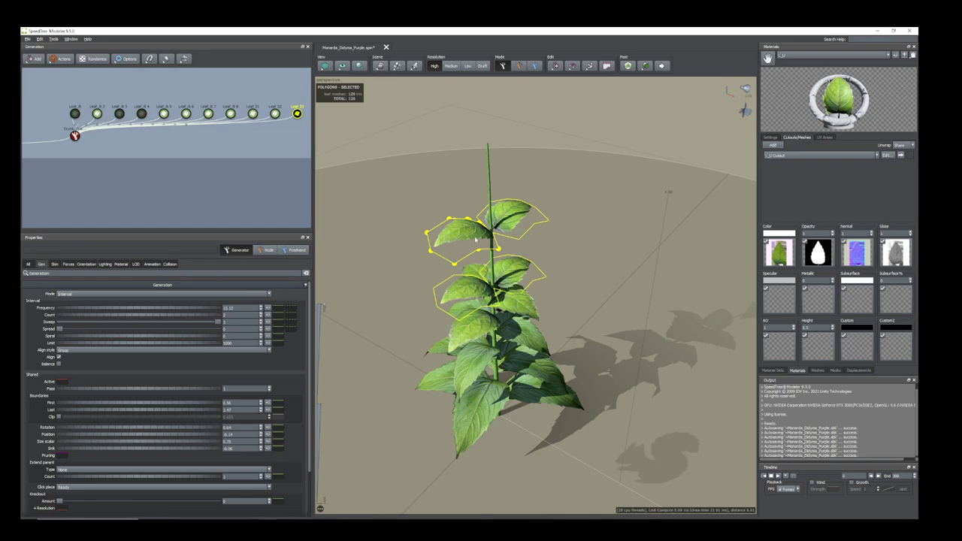
click(478, 239)
drag(524, 293, 481, 278)
scroll(493, 252, up, 3)
drag(469, 181, 569, 251)
scroll(497, 200, up, 2)
click(497, 197)
middle_drag(569, 251, 492, 275)
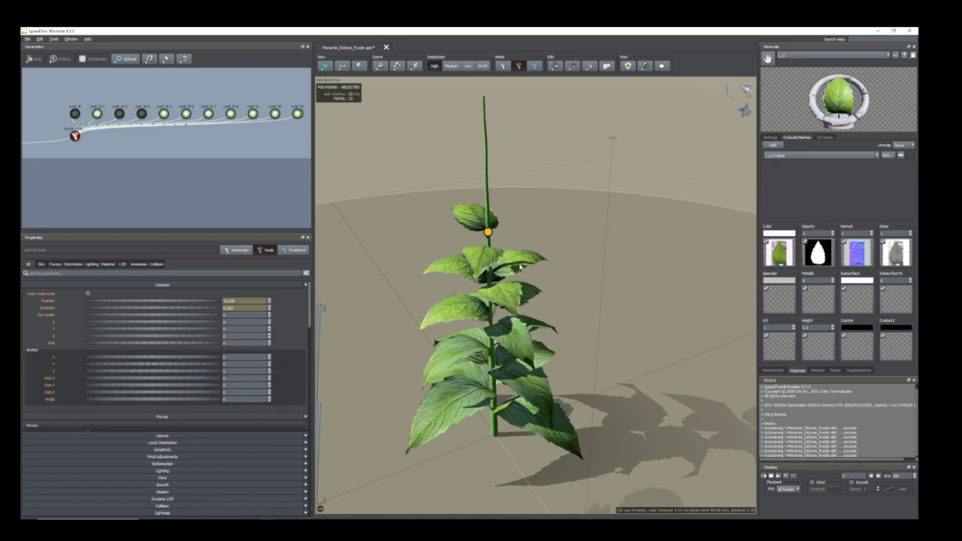
drag(492, 254, 524, 284)
key(ctrl+z)
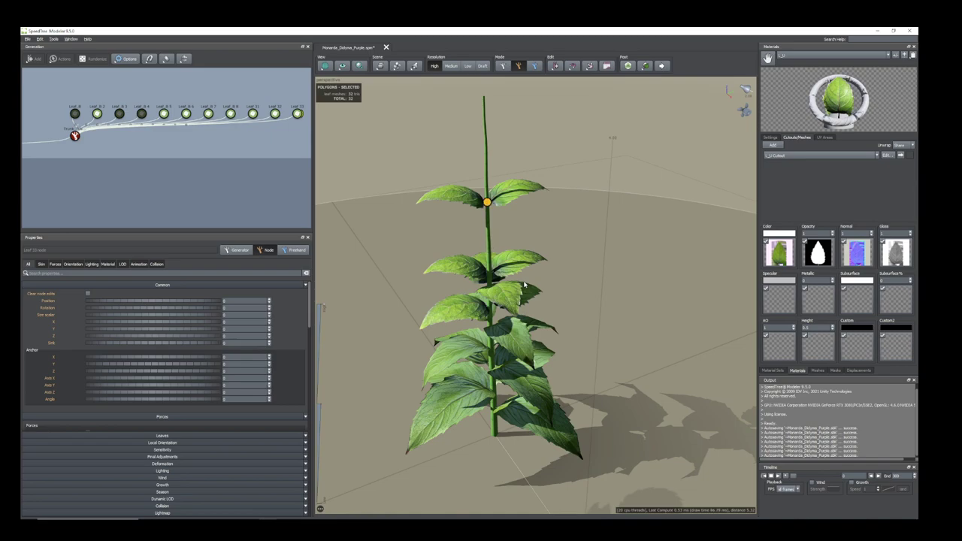
click(488, 236)
middle_drag(599, 260, 570, 243)
click(525, 190)
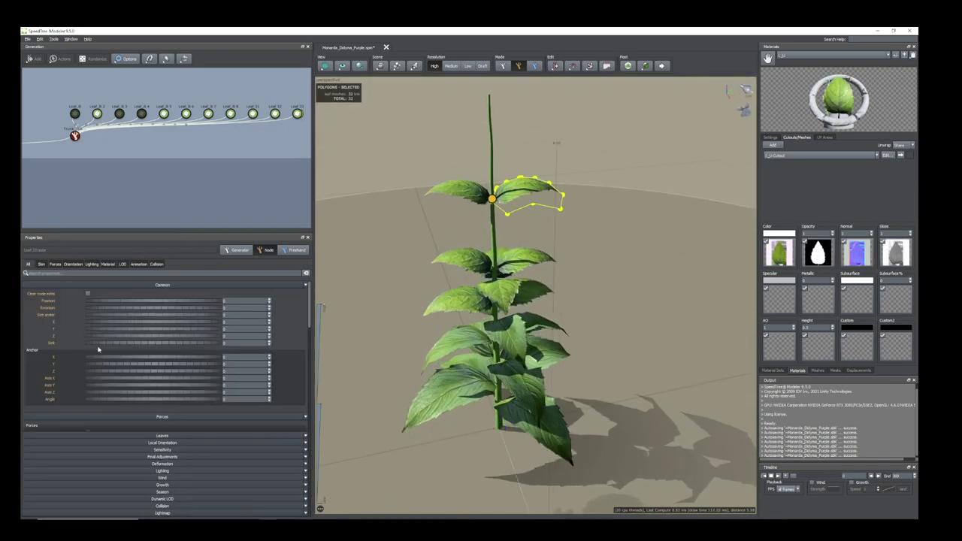
Return to generator editing and lower the end of the size scalar's parent curve so the leaves shrink toward the stem tip
click(471, 212)
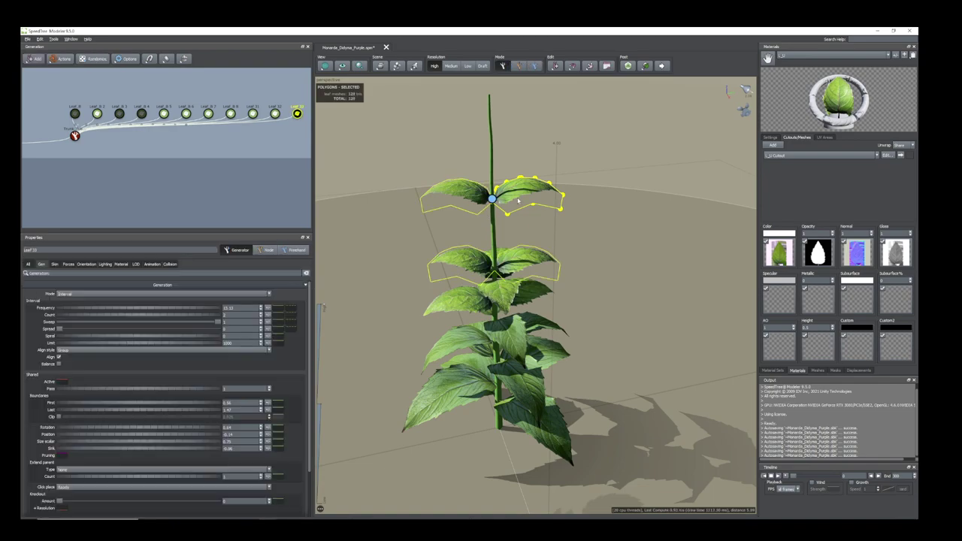
scroll(506, 321, down, 4)
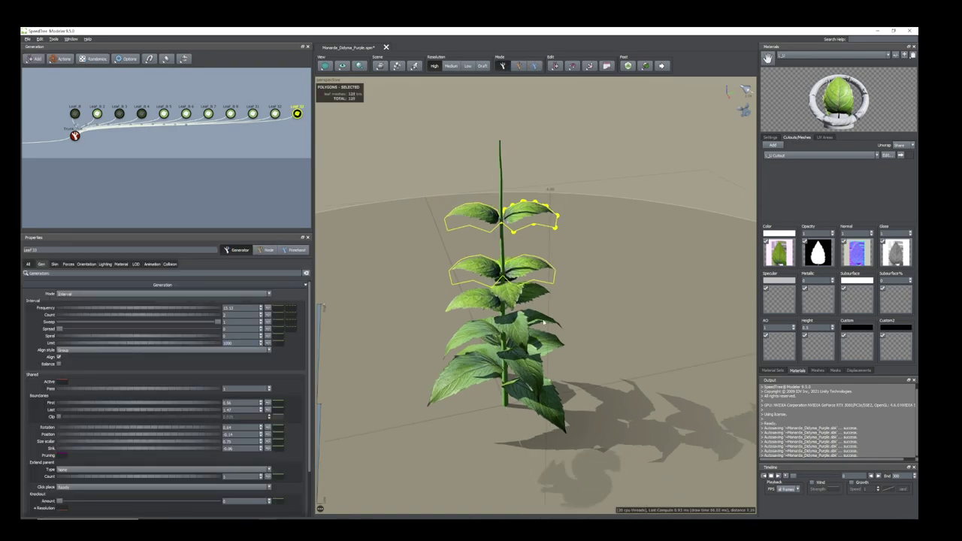
drag(548, 324, 538, 279)
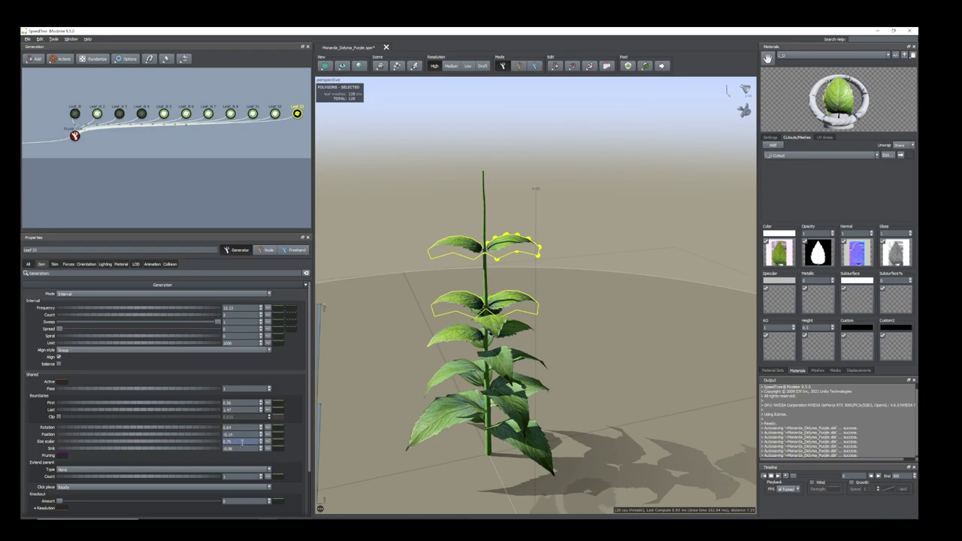
click(278, 443)
drag(455, 425, 453, 494)
drag(502, 370, 504, 393)
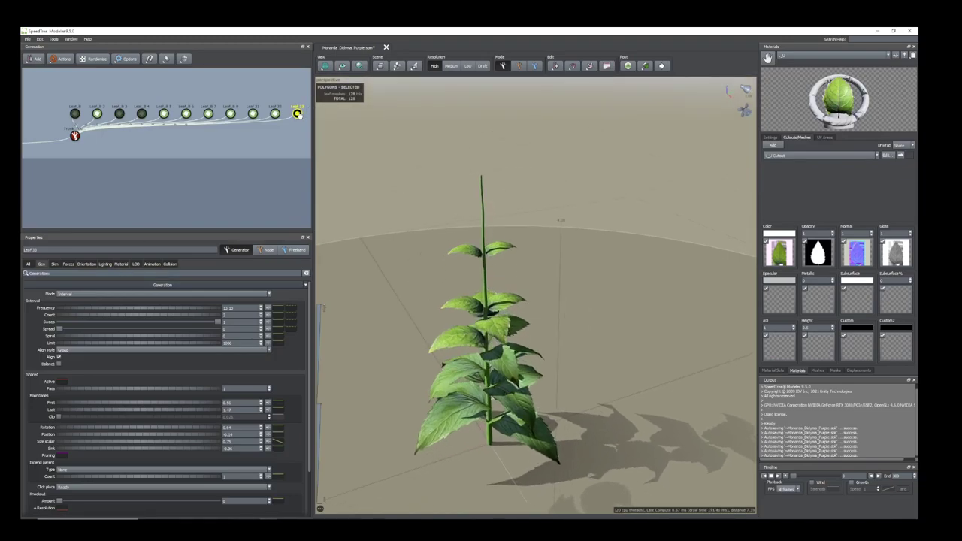
Duplicate the two-pair leaf generator, connect the copy to the trunk generator and select it
right_click(299, 114)
click(325, 288)
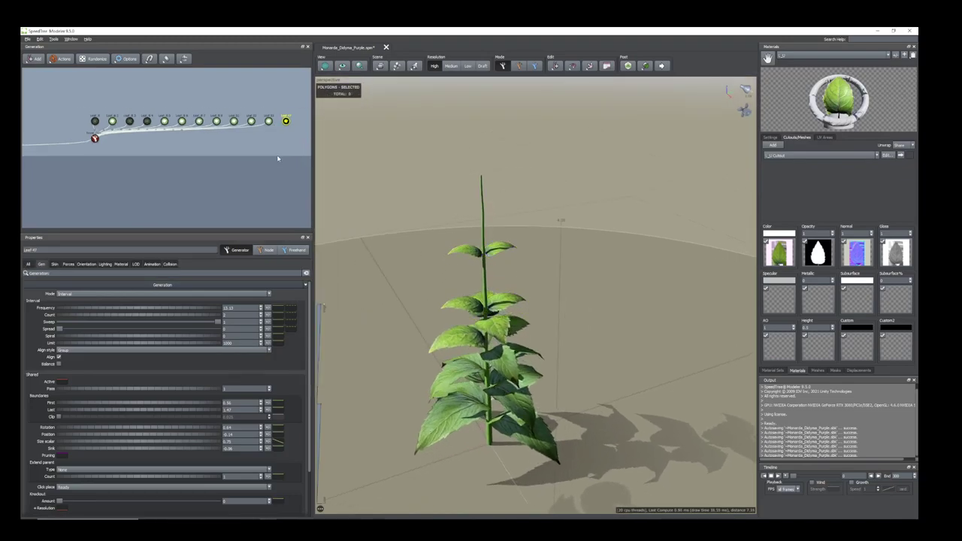
drag(248, 137, 59, 156)
click(248, 136)
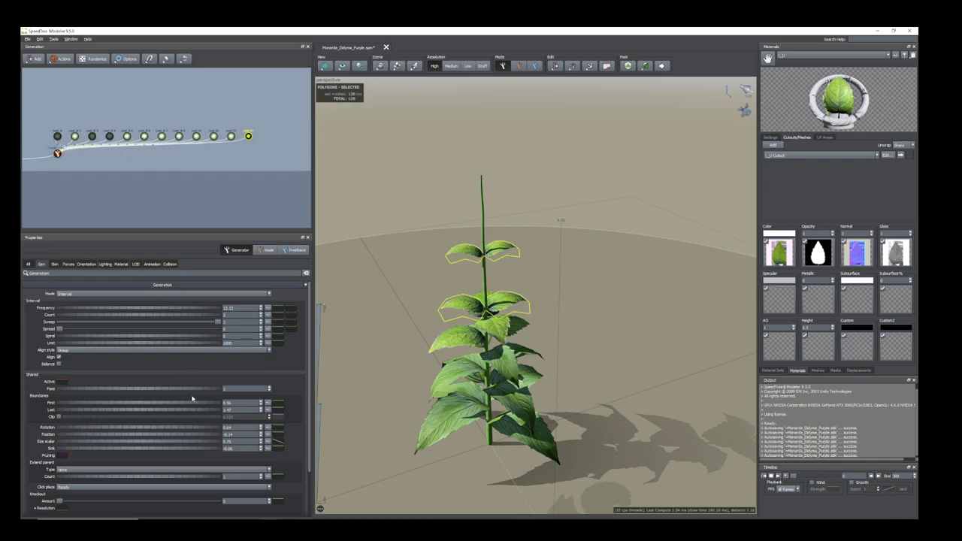
Turn the duplicated upper leaf pairs to a rotation of about 0.9 and shift them slightly higher along the stem
drag(77, 430, 109, 427)
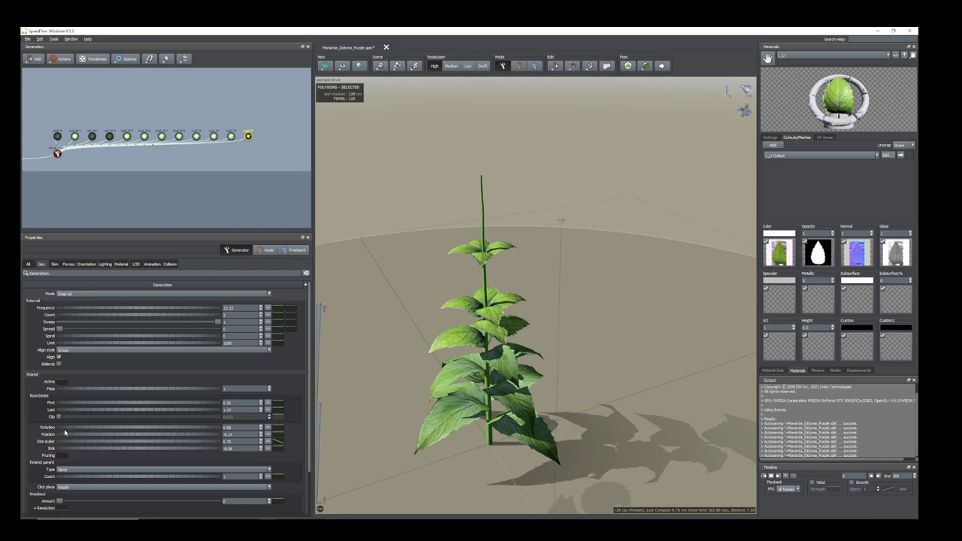
drag(64, 435, 64, 436)
drag(425, 322, 444, 290)
scroll(476, 316, down, 3)
scroll(477, 316, up, 5)
Set the duplicated leaves' final Up adjustment to 0.01 and slightly increase their Out adjustment
click(86, 264)
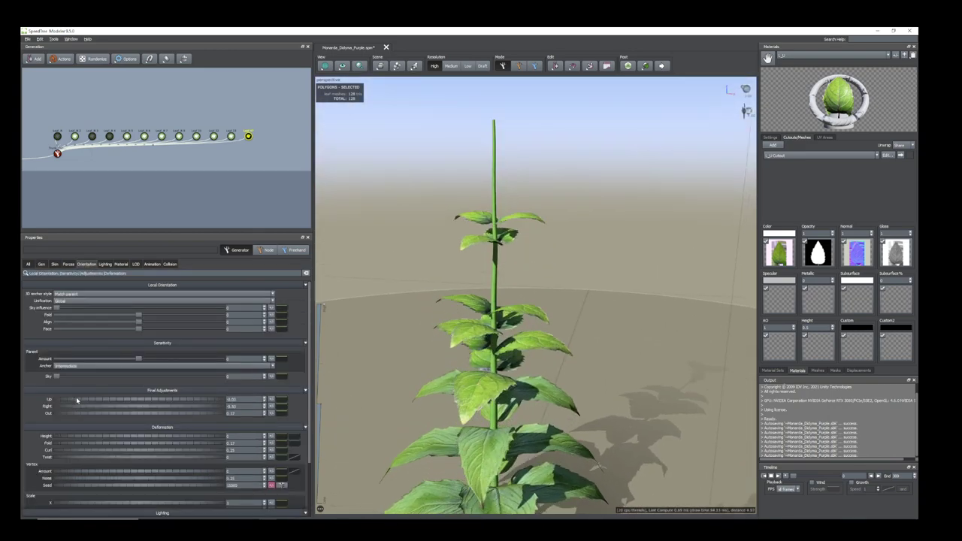
drag(76, 397, 70, 414)
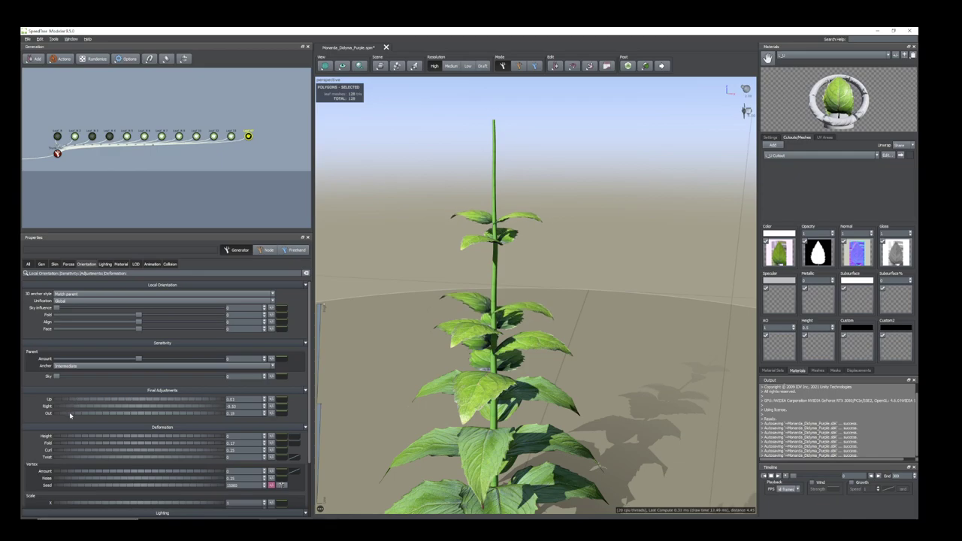
drag(391, 207, 227, 186)
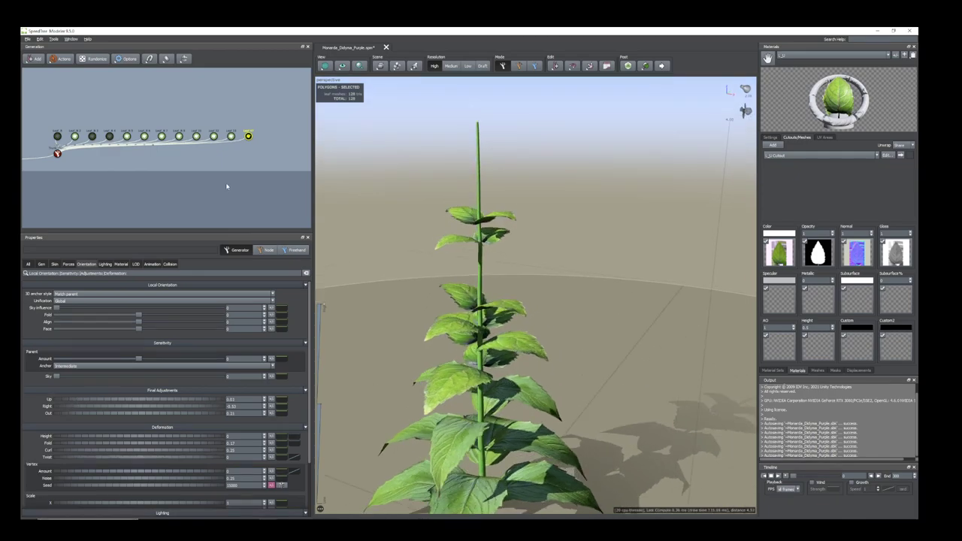
Duplicate the second-to-last leaf generator, connect the copy to the trunk generator and select it
click(230, 136)
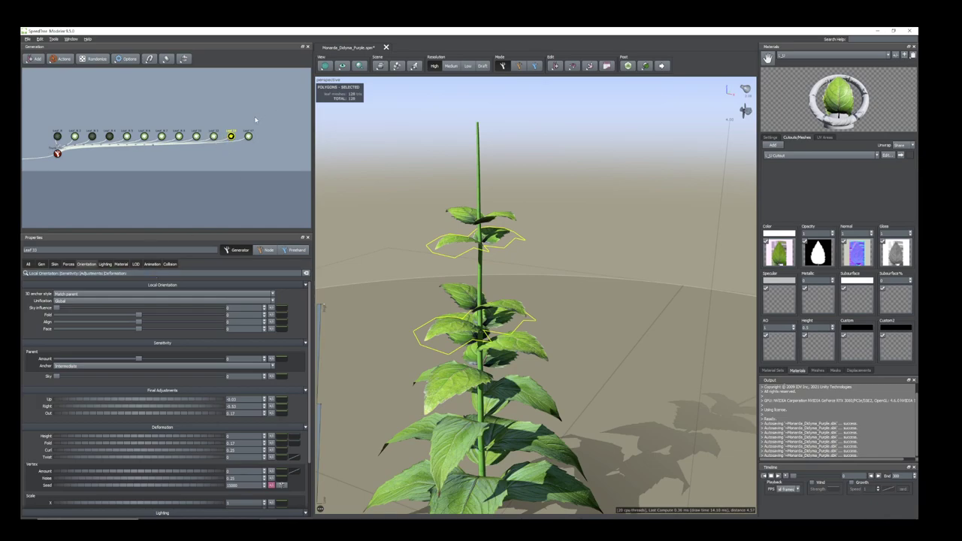
right_click(230, 136)
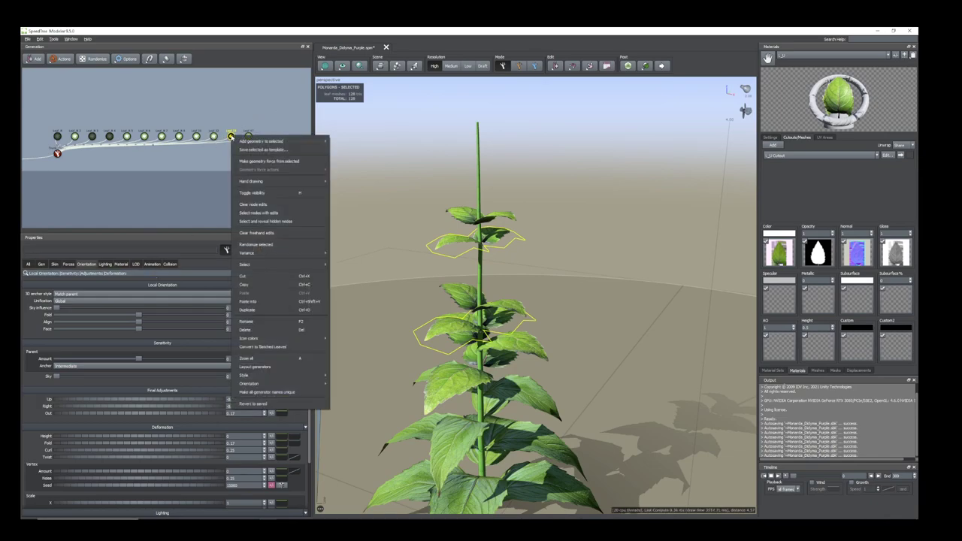
click(253, 310)
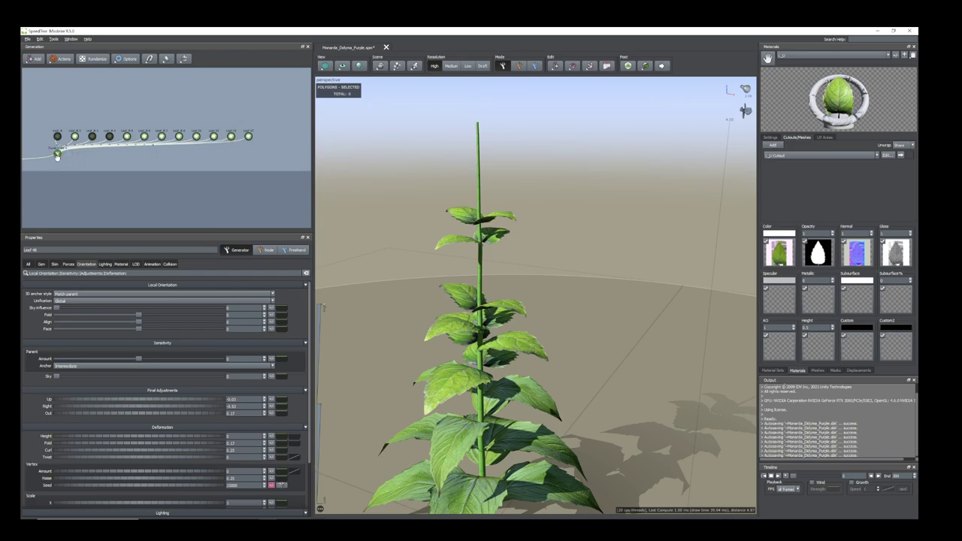
click(266, 137)
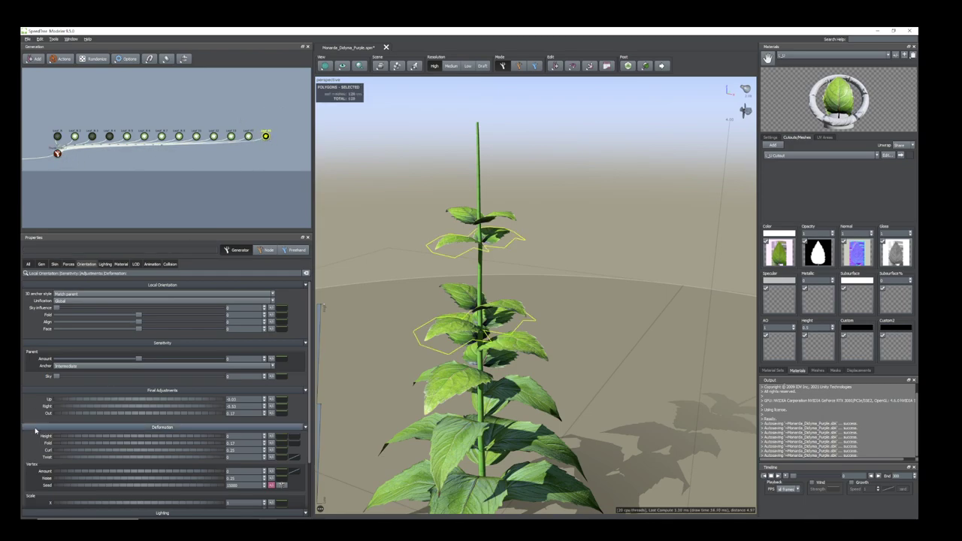
Move the newly copied leaf pairs up the stem by setting their position to about -0.05
click(42, 265)
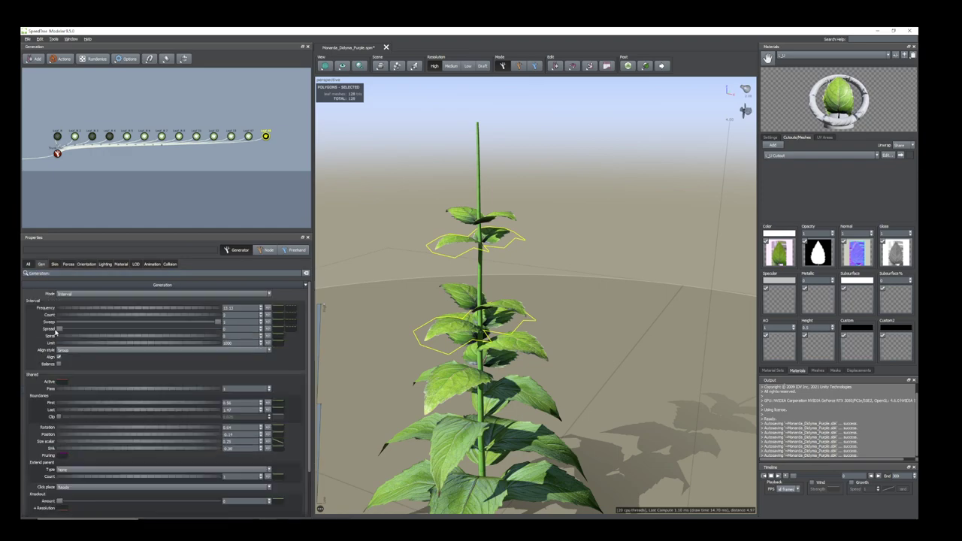
drag(70, 436, 73, 437)
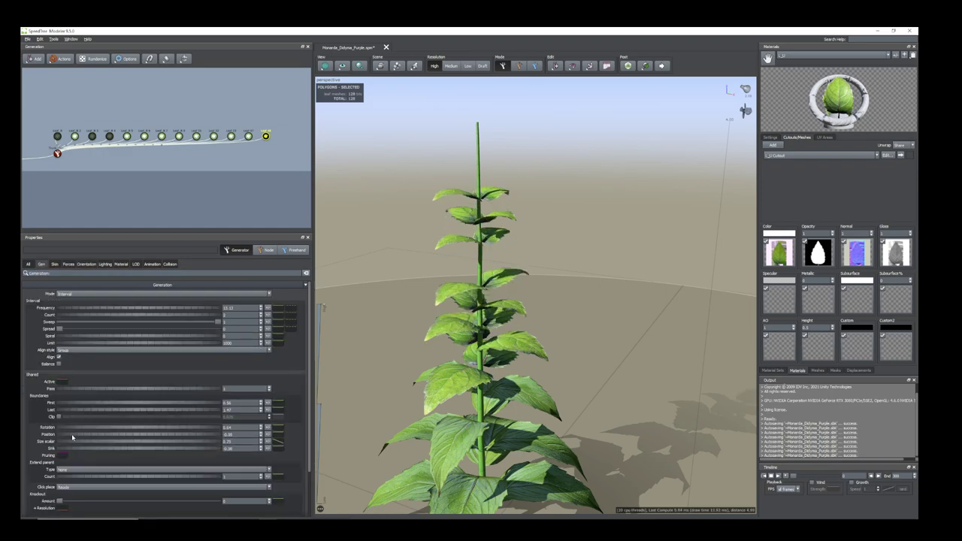
drag(492, 326, 530, 326)
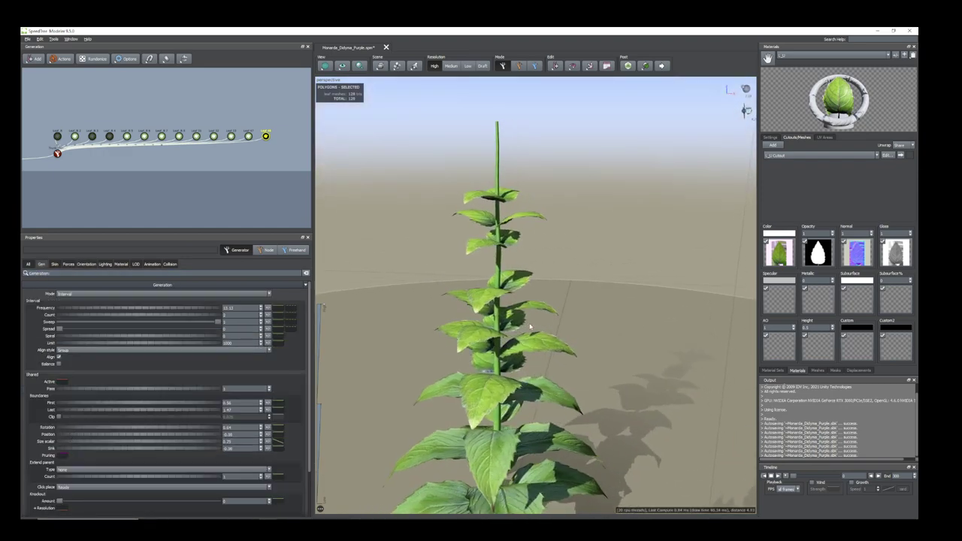
drag(503, 273, 366, 276)
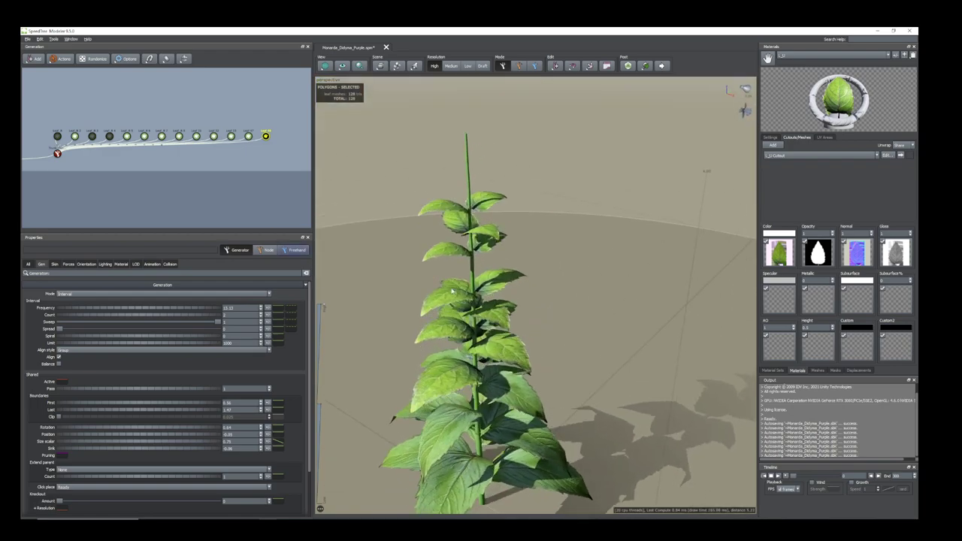
Drop the end point of the new copy's size scalar parent curve to its minimum to shrink its top leaves
click(277, 444)
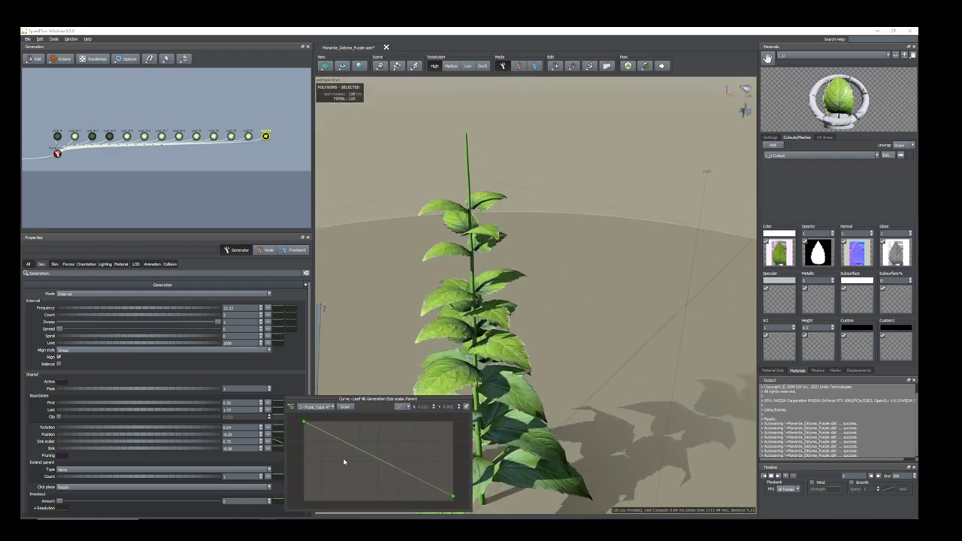
drag(454, 497, 454, 530)
drag(536, 373, 533, 365)
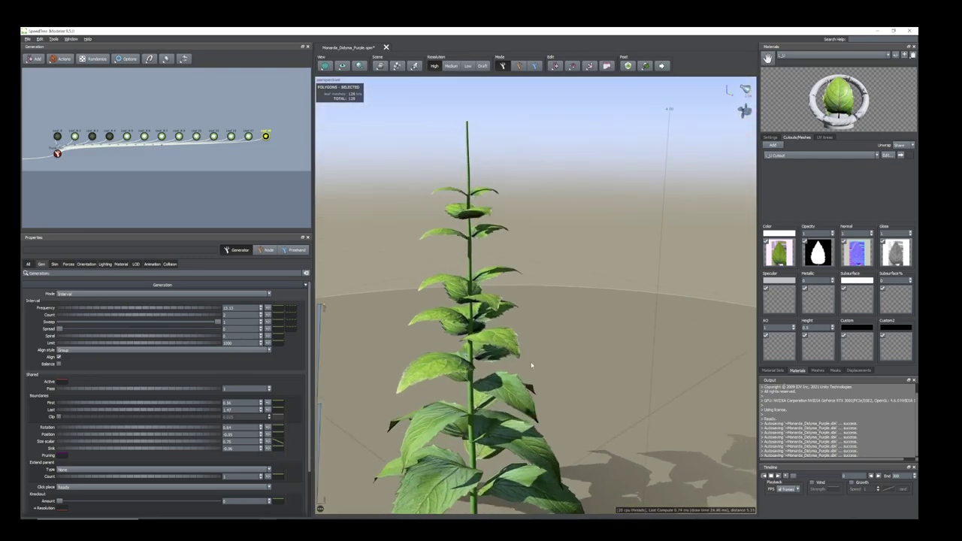
Duplicate the single-pair leaf generator that has a rotation of 0.39, and connect the copy to the trunk generator
click(215, 138)
right_click(216, 140)
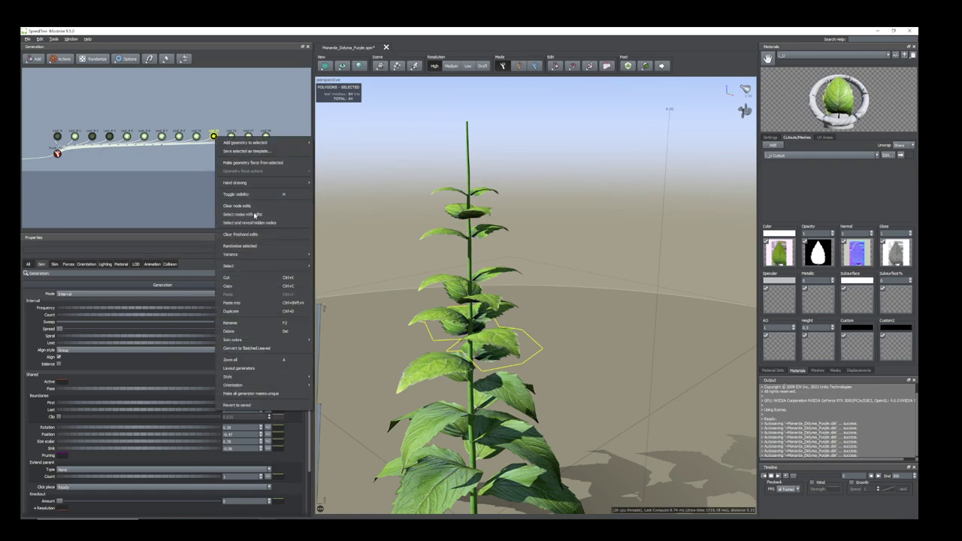
click(241, 315)
drag(283, 138, 58, 155)
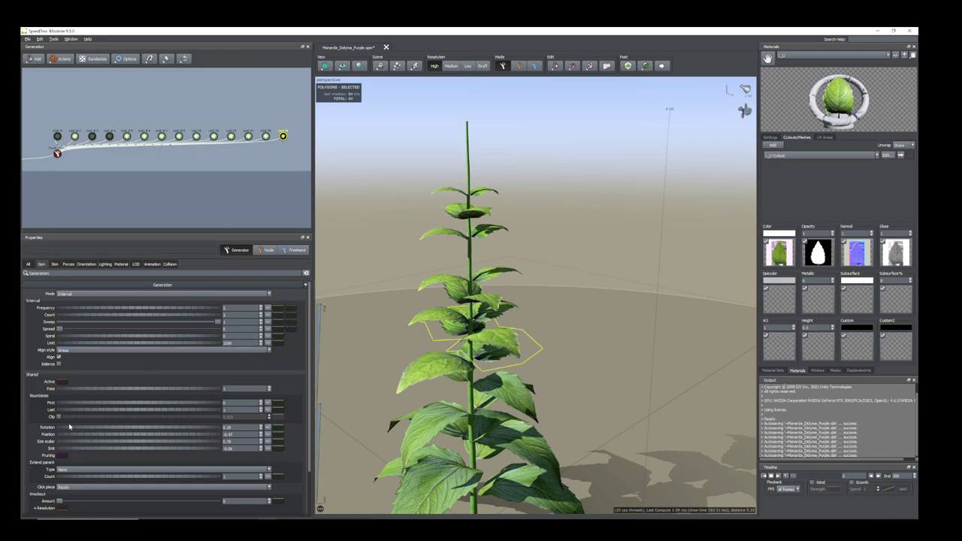
Move the newly copied leaf pair up the stem to a position of about -0.25 and set its size scalar to about 0.63
drag(68, 434, 73, 438)
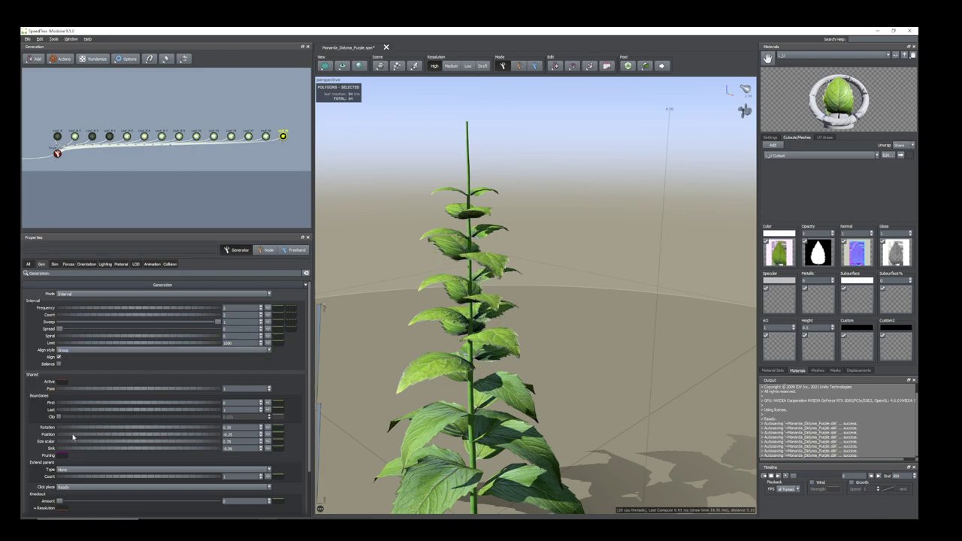
drag(388, 393, 451, 440)
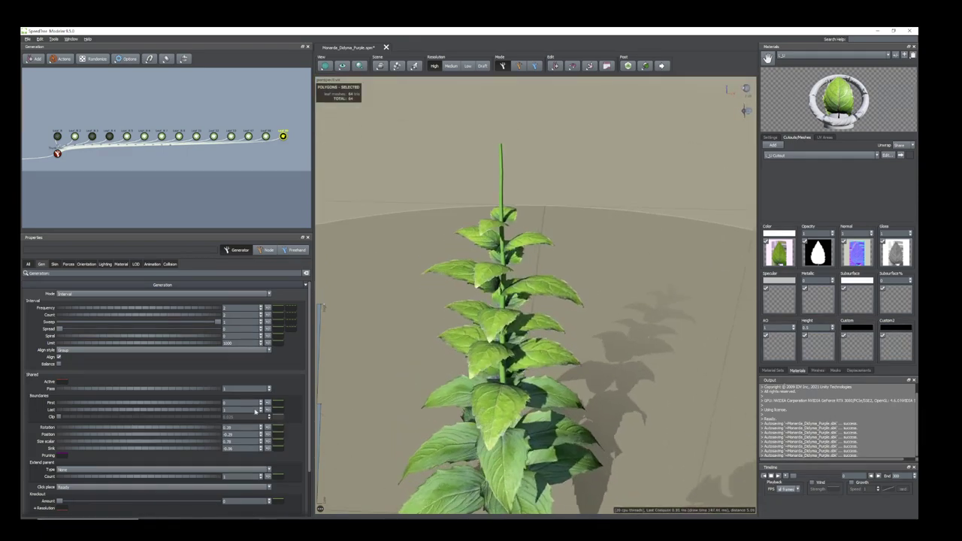
drag(123, 444, 118, 444)
scroll(625, 383, down, 4)
drag(624, 383, 572, 430)
drag(538, 373, 479, 354)
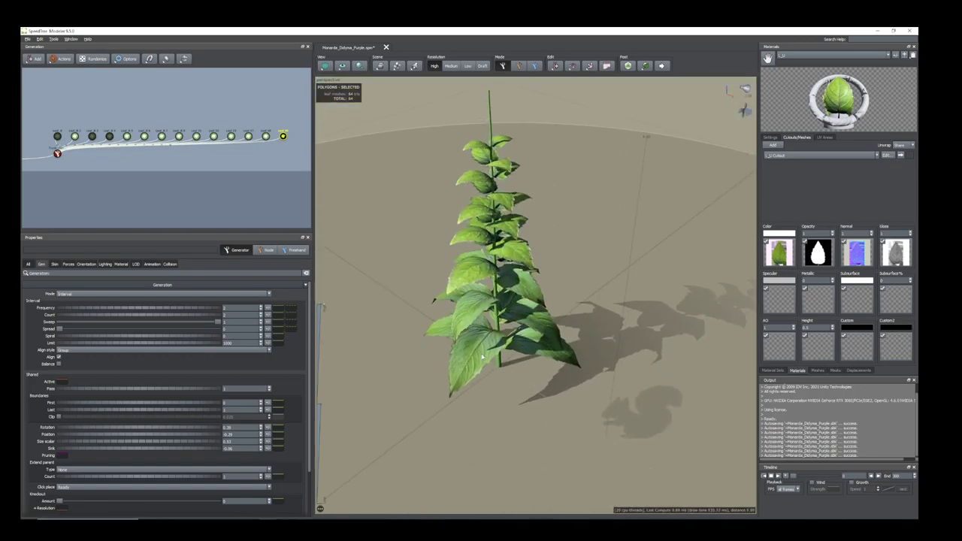
Set the rotation of the lowest leaf pair to about 0.37 and adjust the placement of the lighter leaf pair at mid-stem
click(480, 354)
drag(69, 430, 71, 429)
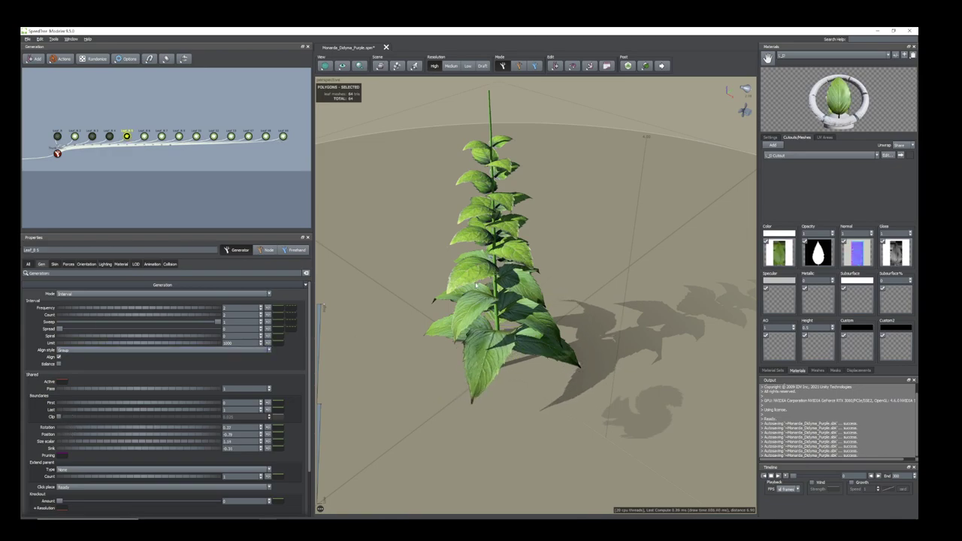
click(476, 284)
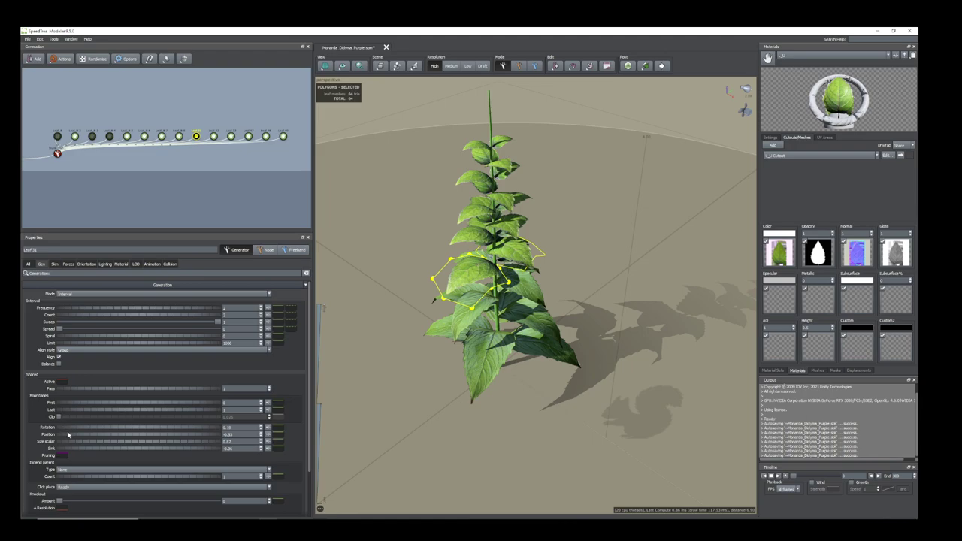
drag(69, 436, 74, 431)
drag(543, 393, 444, 405)
Check the second-lowest leaf pair, and rotate the pair above it to about 0.97 to reduce overlap
click(482, 370)
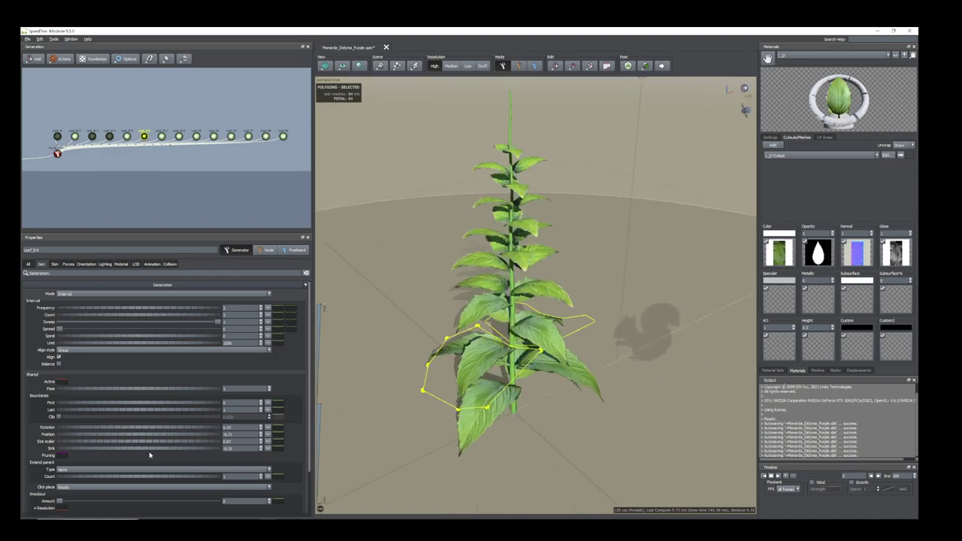
drag(511, 425, 569, 423)
click(520, 325)
drag(520, 325, 485, 307)
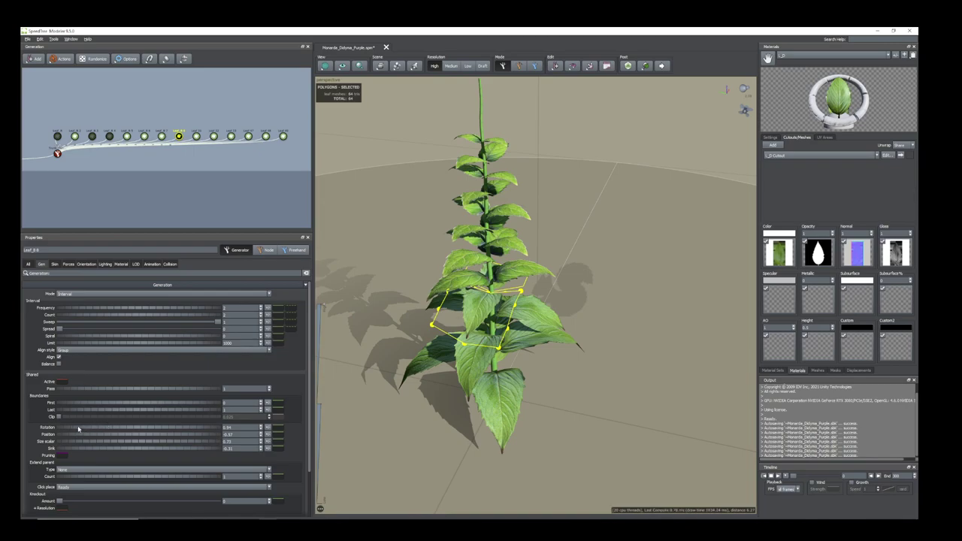
drag(78, 429, 81, 430)
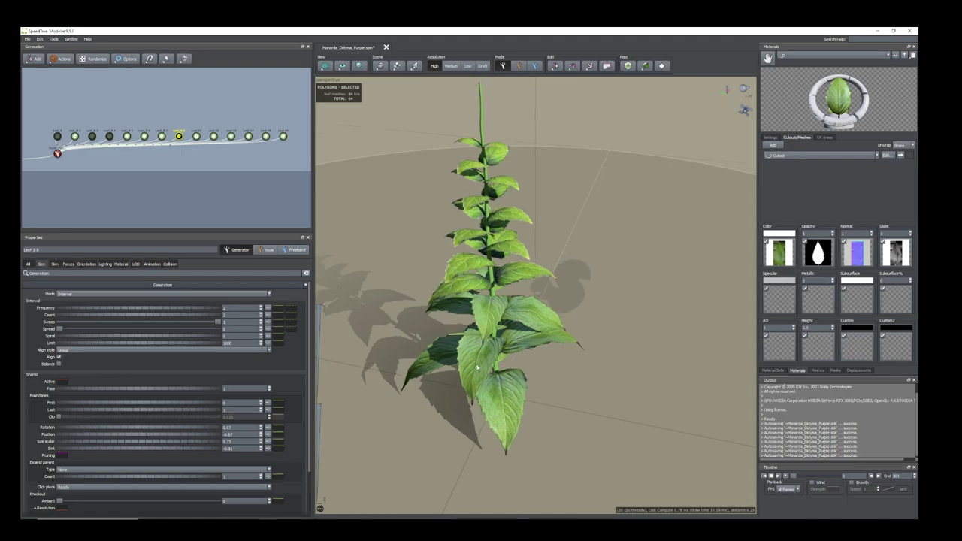
Set the rotation of the first multi-pair upper leaf generator to about 0.65 and add variance to that rotation
drag(478, 360, 486, 339)
scroll(498, 288, up, 6)
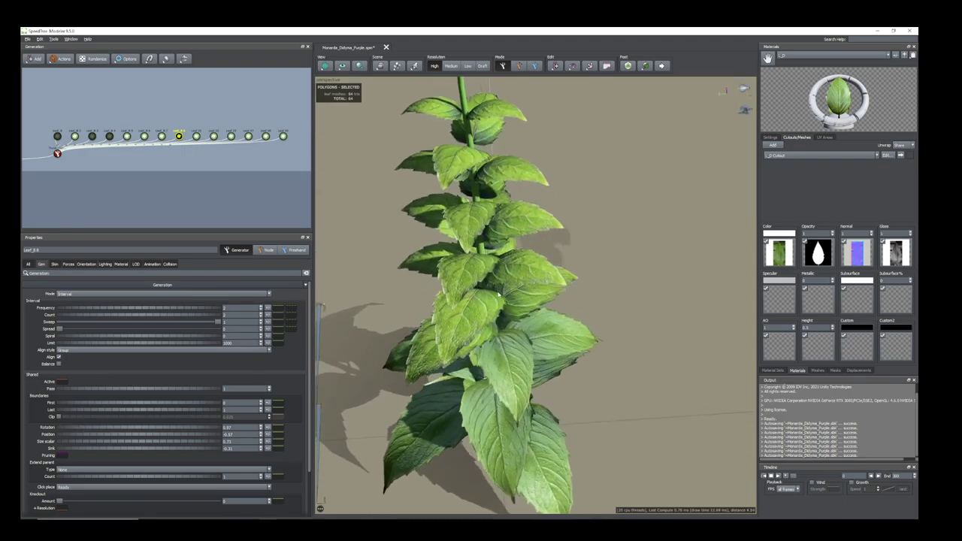
click(503, 260)
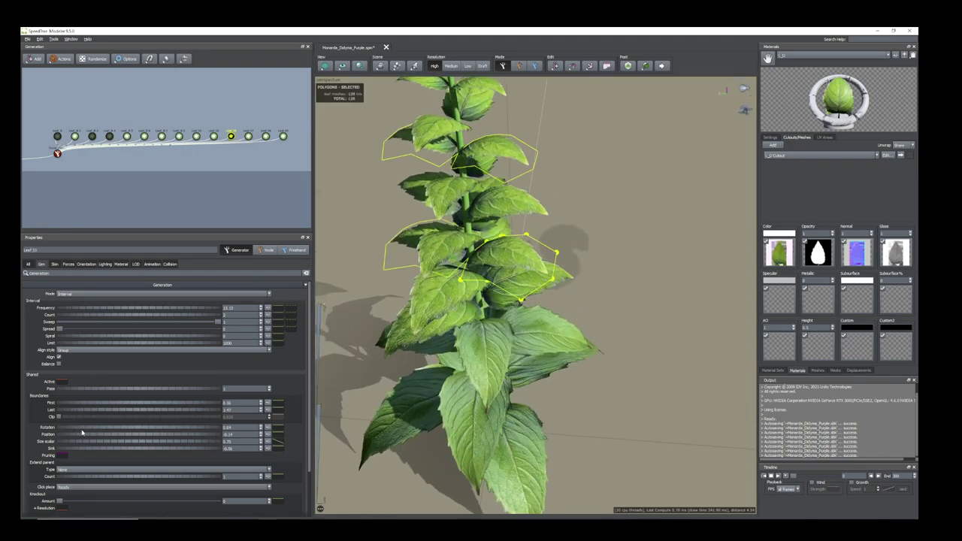
drag(78, 429, 78, 429)
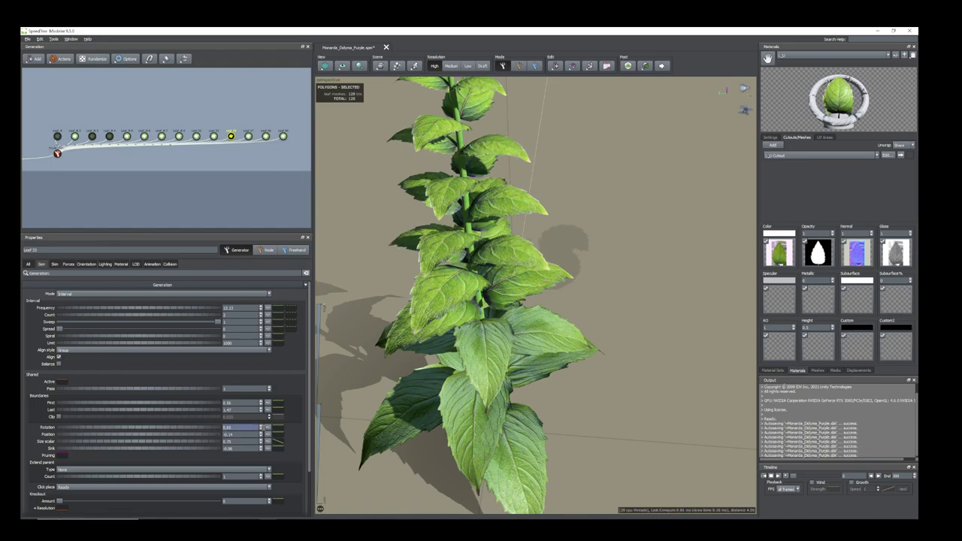
click(268, 427)
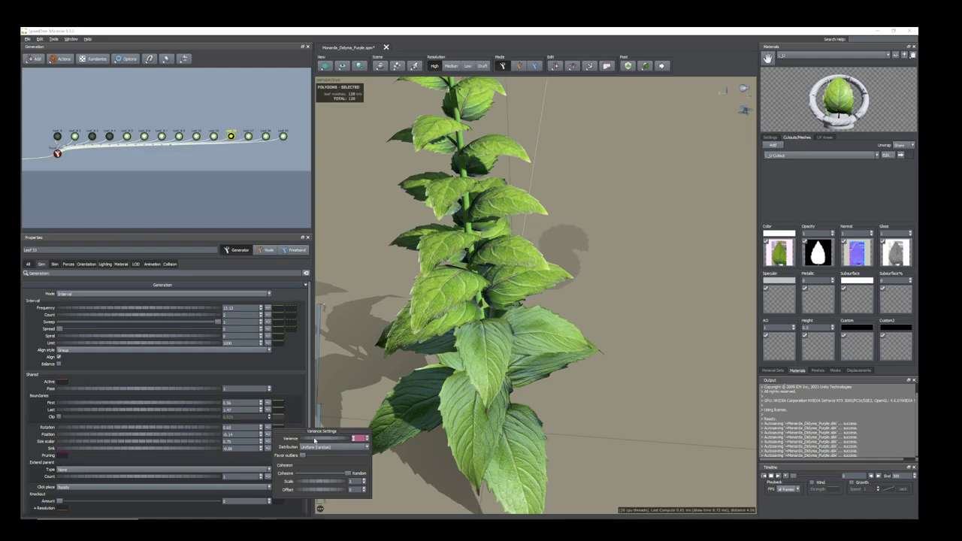
drag(314, 439, 340, 442)
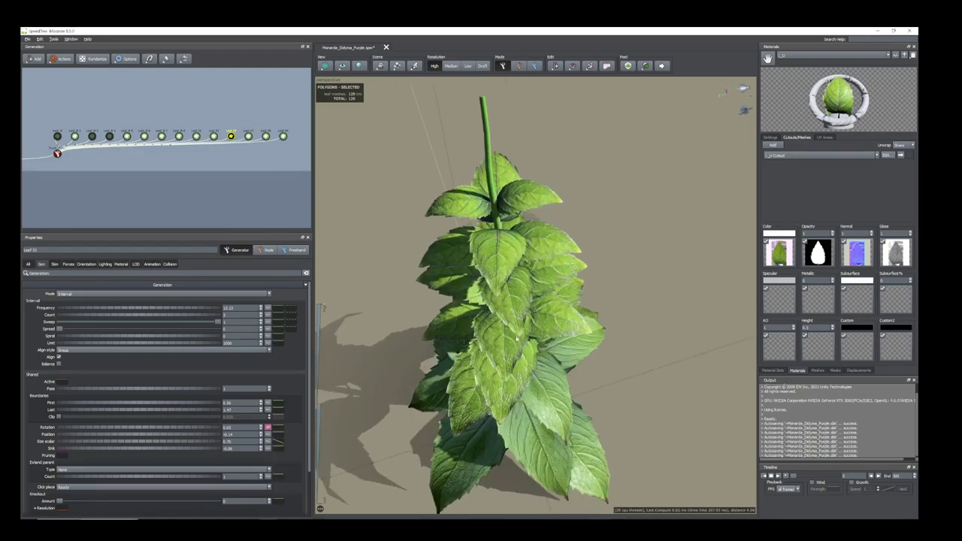
Add rotation variance to the other multi-pair leaf generator that reaches up to the topmost leaves
click(497, 351)
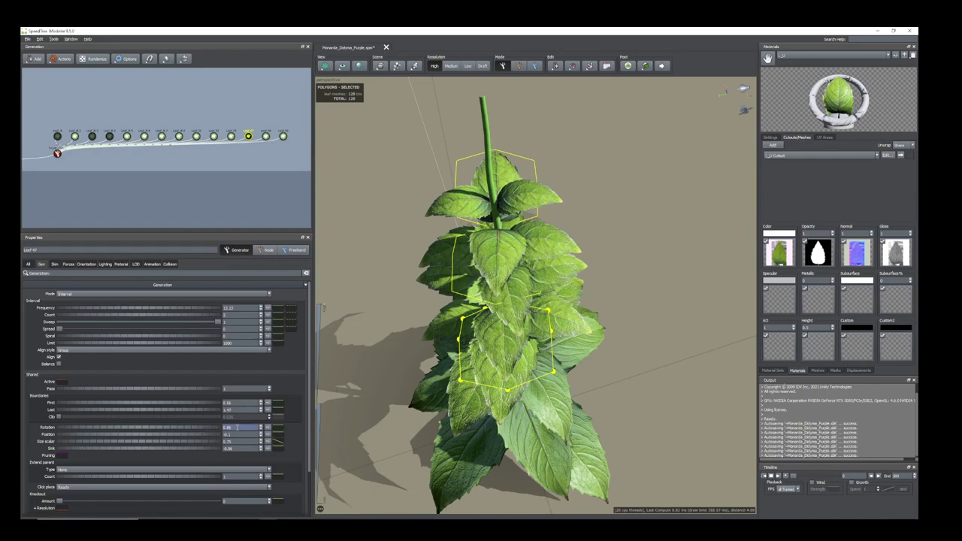
click(266, 430)
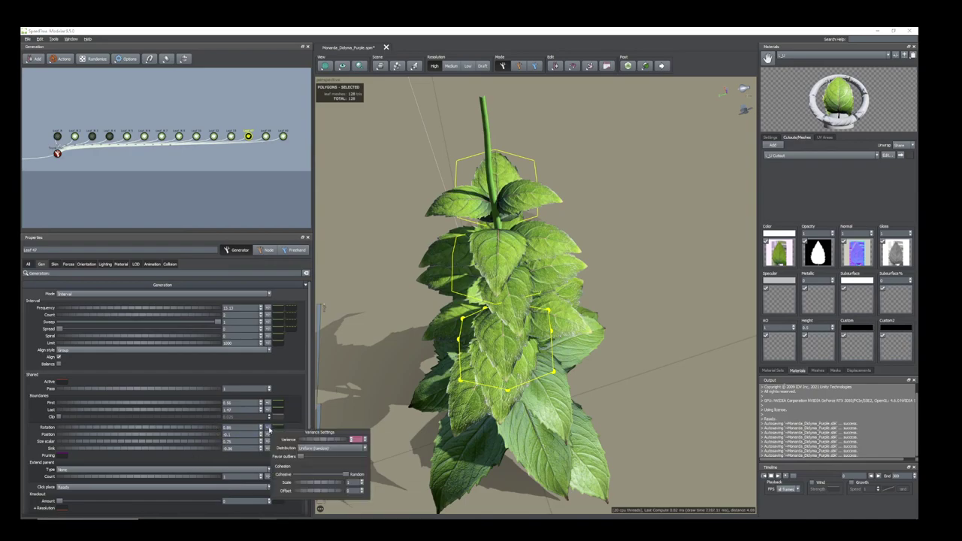
drag(323, 440, 234, 429)
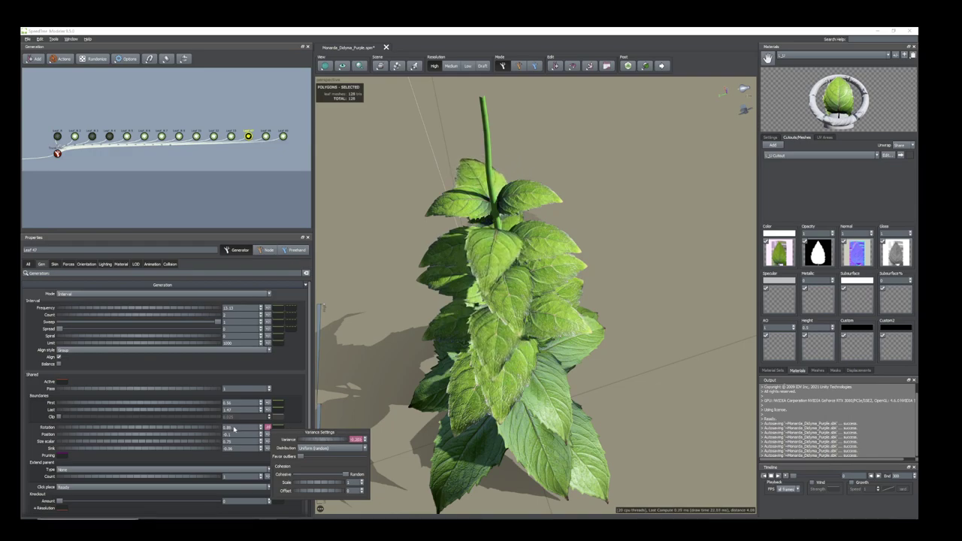
Examine the leaf arrangement along the whole stem from several angles and distances
scroll(677, 409, down, 5)
drag(676, 408, 598, 355)
middle_drag(599, 355, 639, 374)
drag(502, 312, 499, 337)
middle_drag(500, 337, 489, 347)
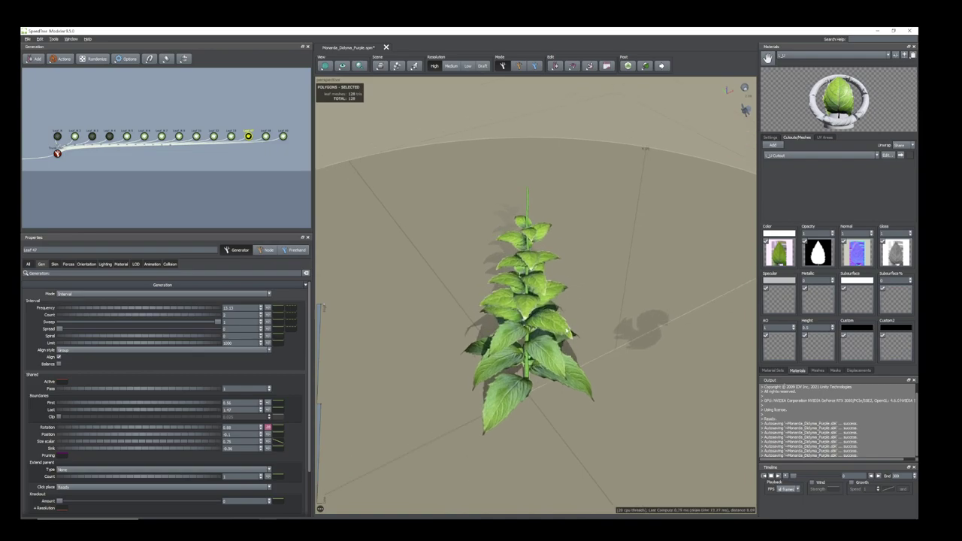
scroll(543, 252, up, 5)
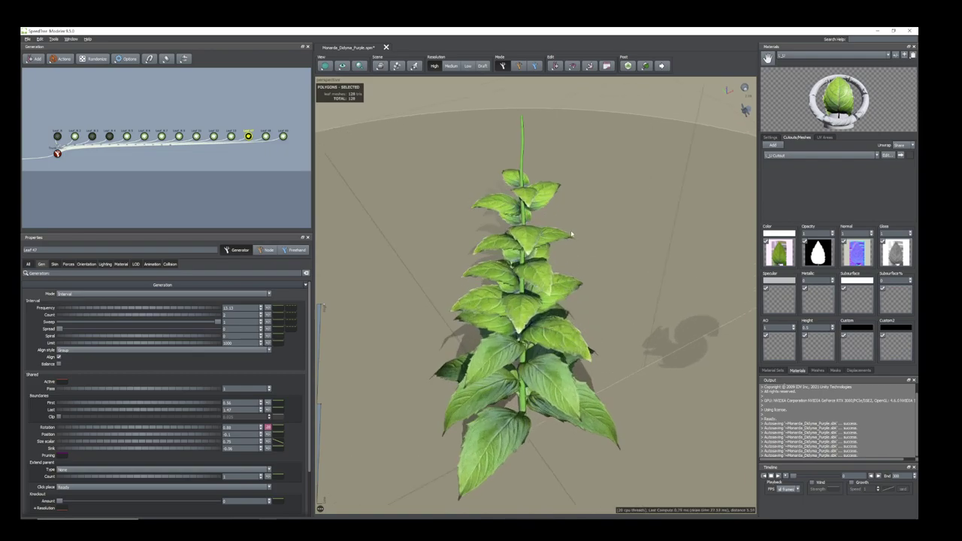
scroll(519, 309, up, 3)
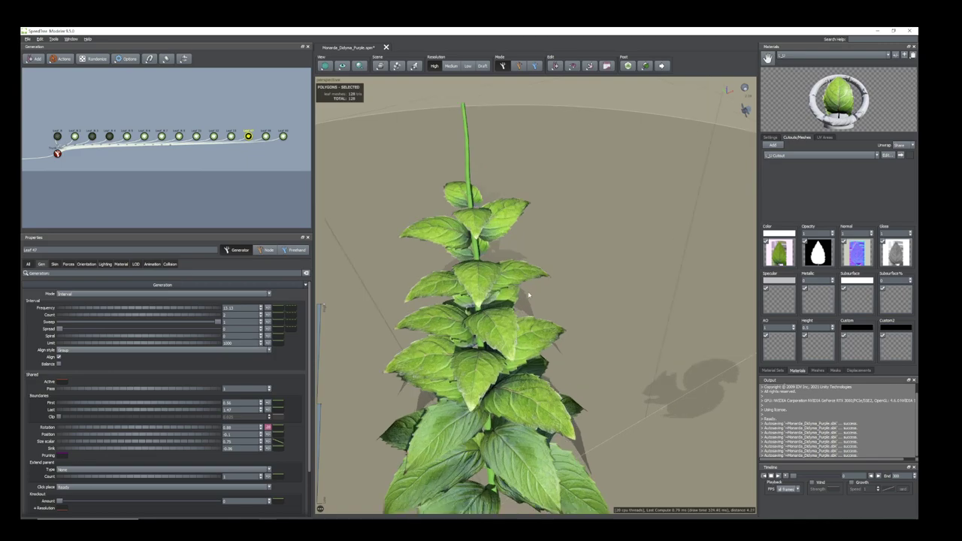
scroll(545, 295, down, 4)
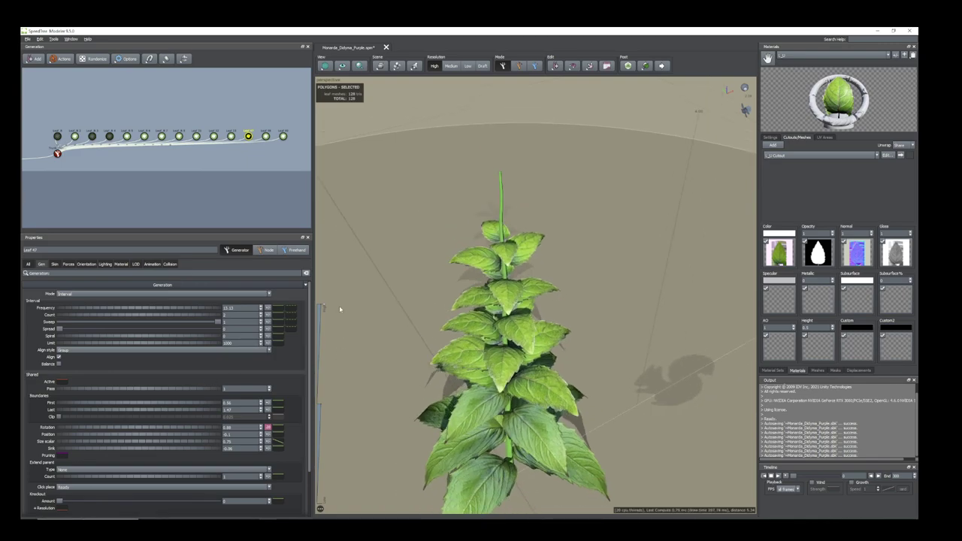
Add a new leaf generator to the trunk generator
click(57, 154)
right_click(57, 153)
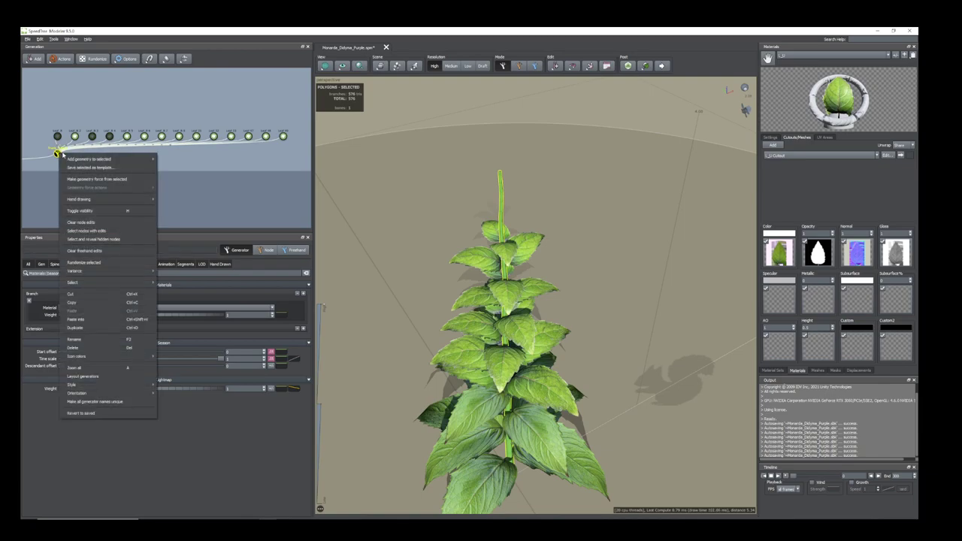
mouse_move(83, 160)
mouse_move(147, 160)
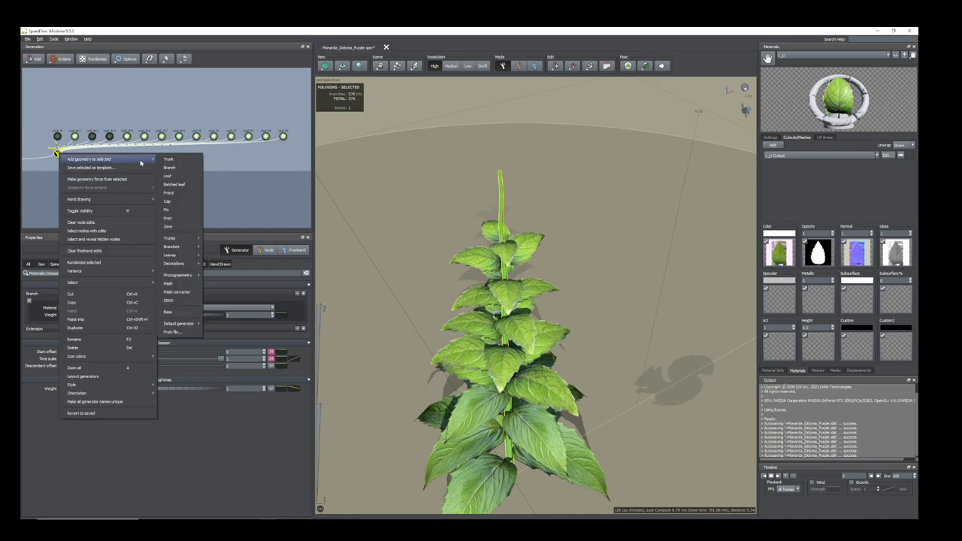
click(168, 175)
Rename the new leaf generator as a Petal generator
middle_drag(281, 194, 171, 186)
scroll(189, 179, up, 5)
middle_drag(269, 190, 267, 143)
scroll(225, 166, up, 4)
scroll(255, 150, down, 3)
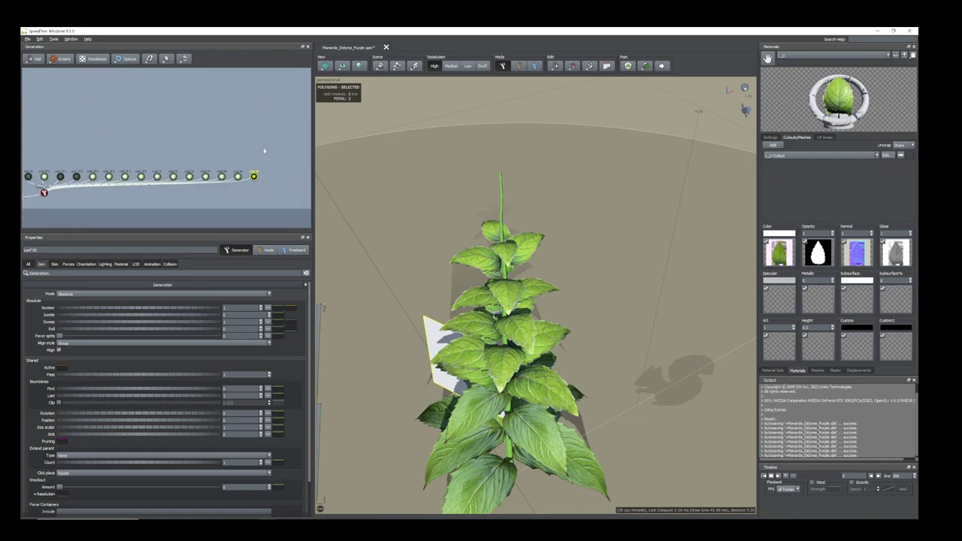
right_click(255, 178)
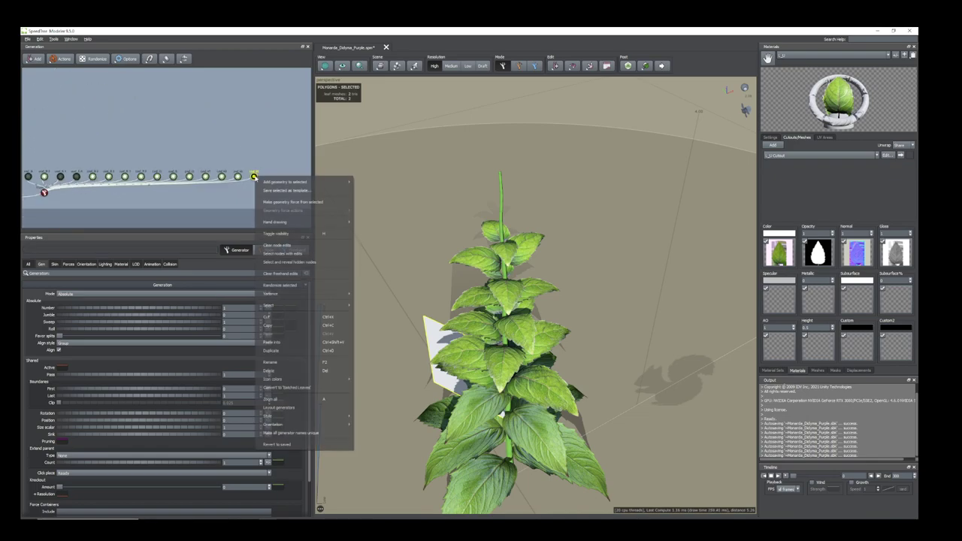
click(278, 362)
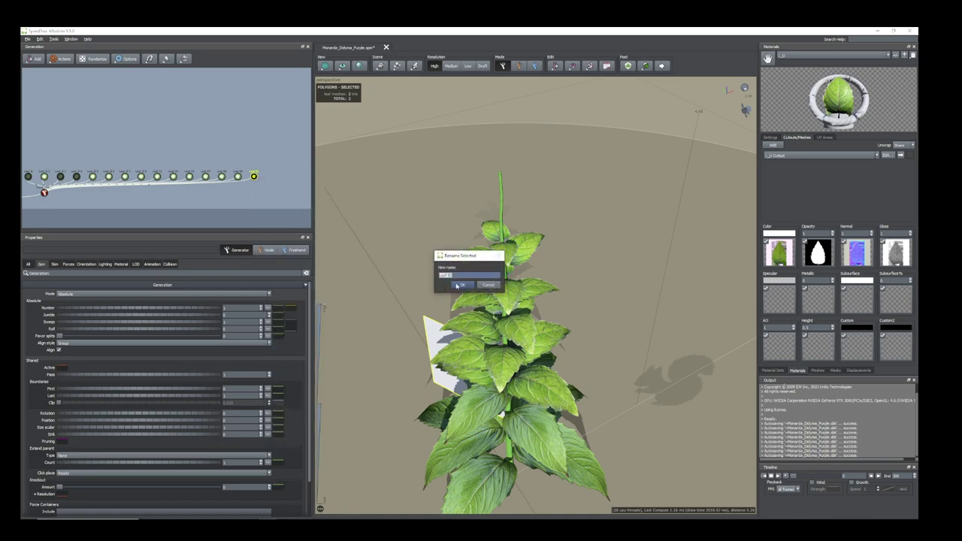
text(Petal)
click(460, 287)
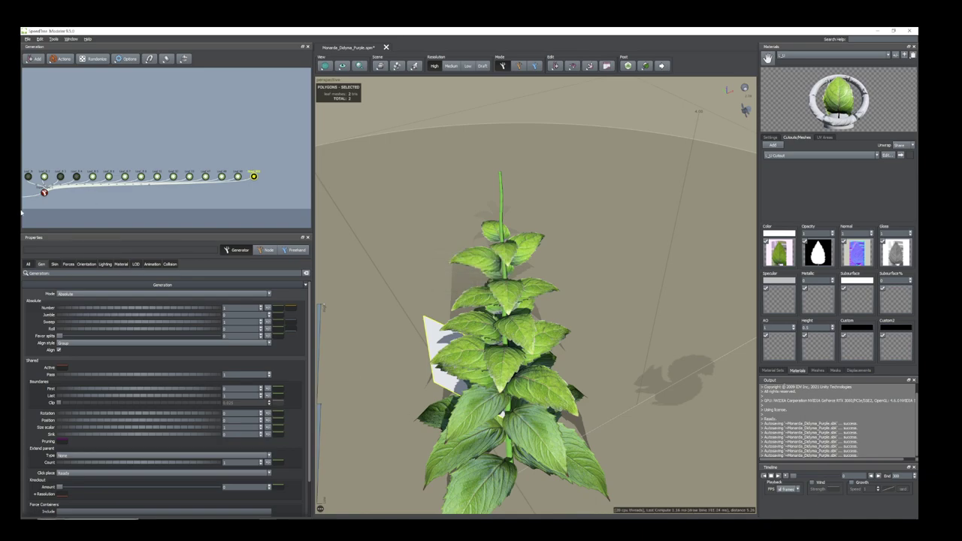
Raise the petal card towards the stem tip with a position of about 0.45 and tilt it flat with the Right adjustment
drag(66, 420, 88, 430)
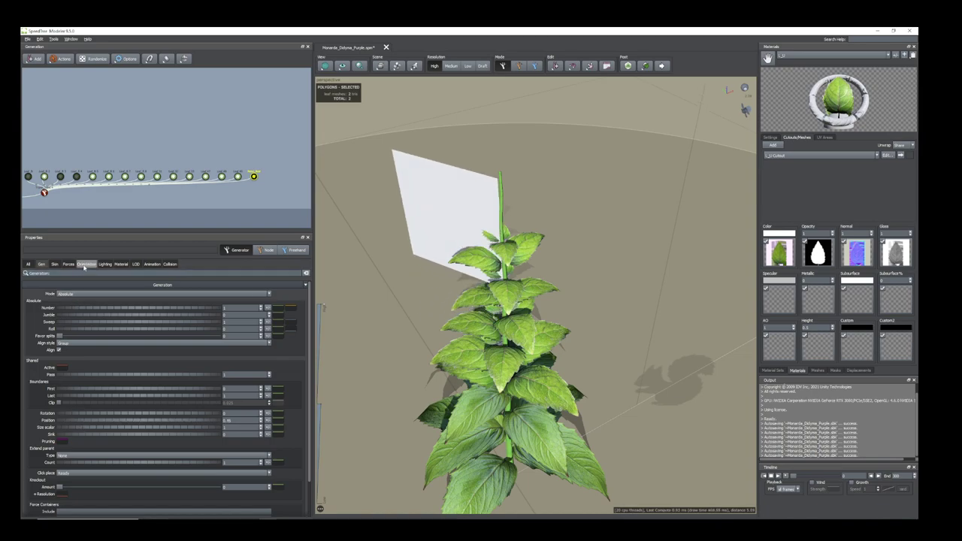
click(84, 265)
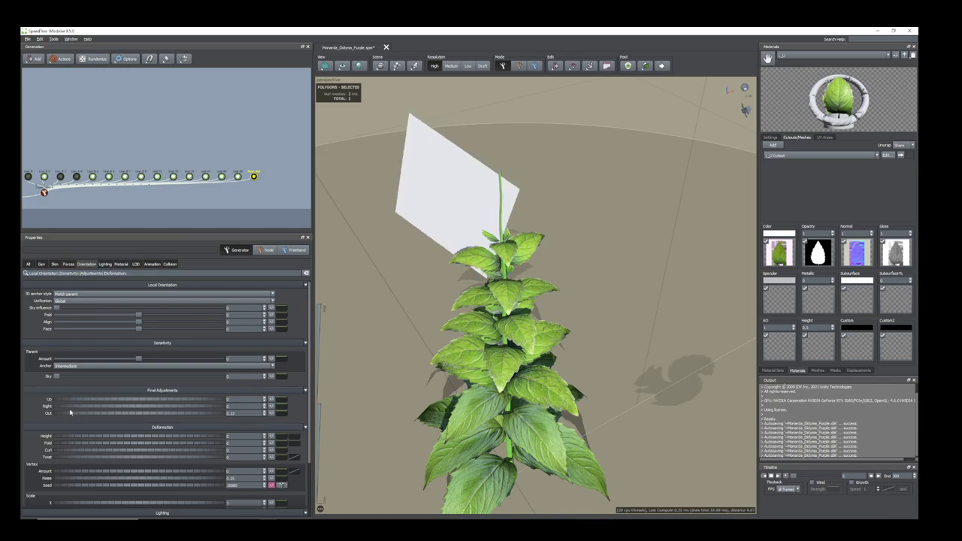
drag(68, 405, 81, 414)
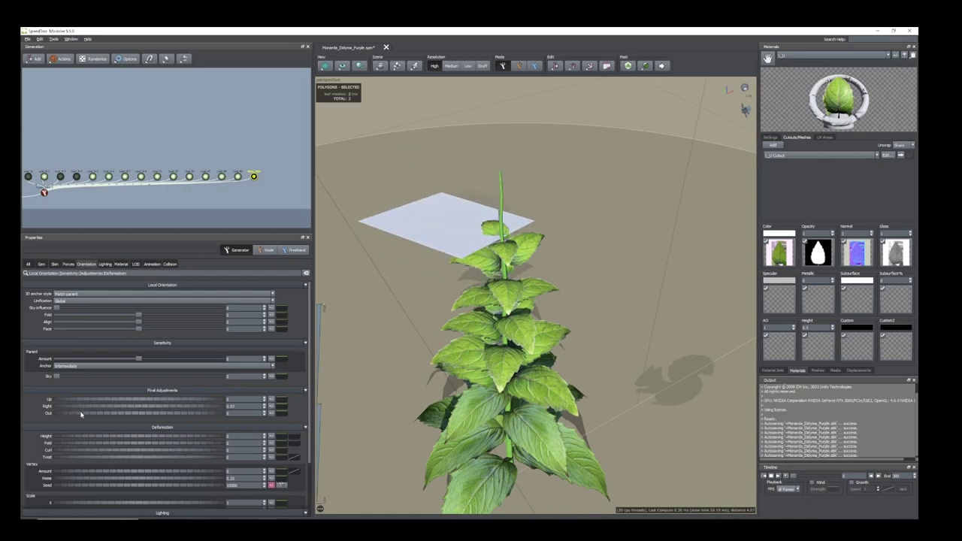
Move the petal card further up the stem by setting its position to about 0.5
click(41, 264)
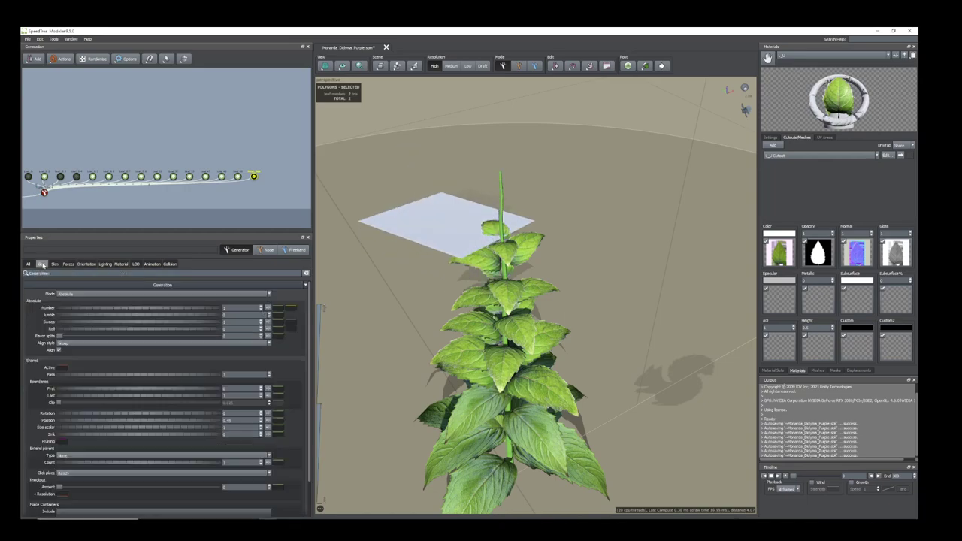
drag(72, 419, 74, 425)
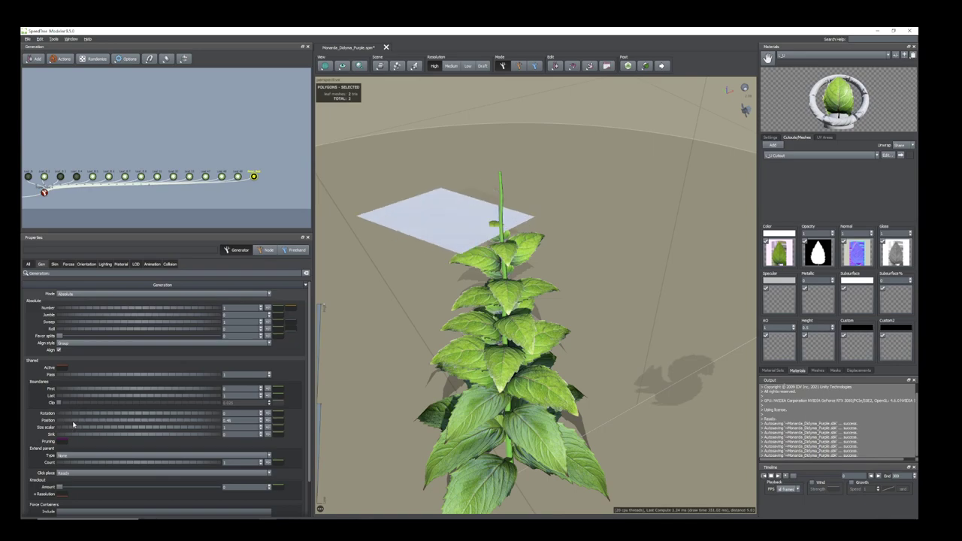
drag(75, 425, 75, 426)
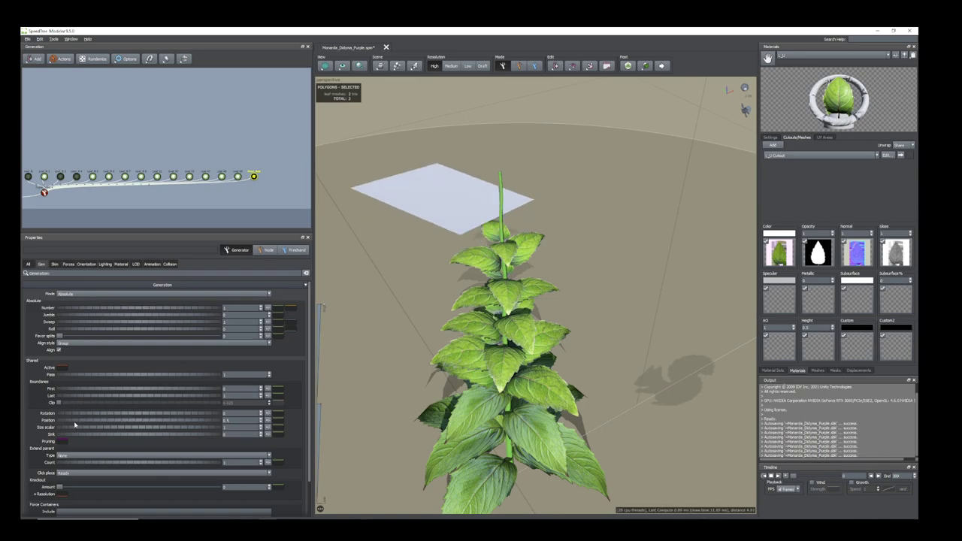
drag(438, 367, 466, 348)
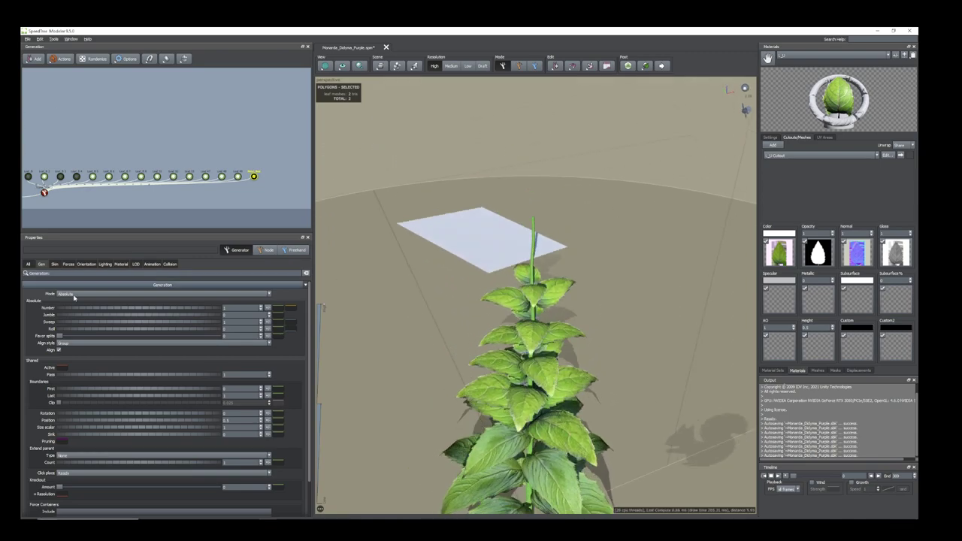
Fine-tune the petal card's tilt by slightly increasing its Right adjustment
click(86, 264)
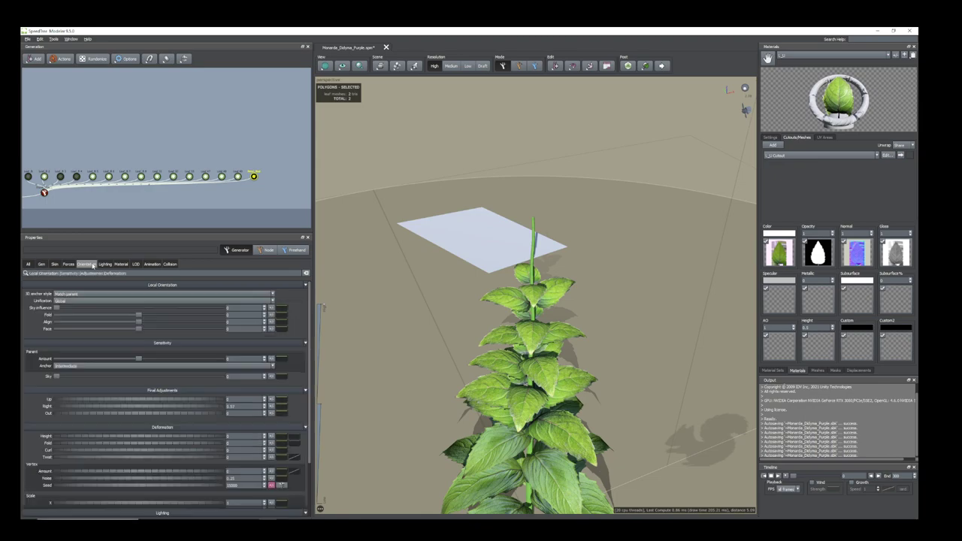
drag(84, 409, 83, 408)
drag(505, 334, 528, 354)
click(455, 252)
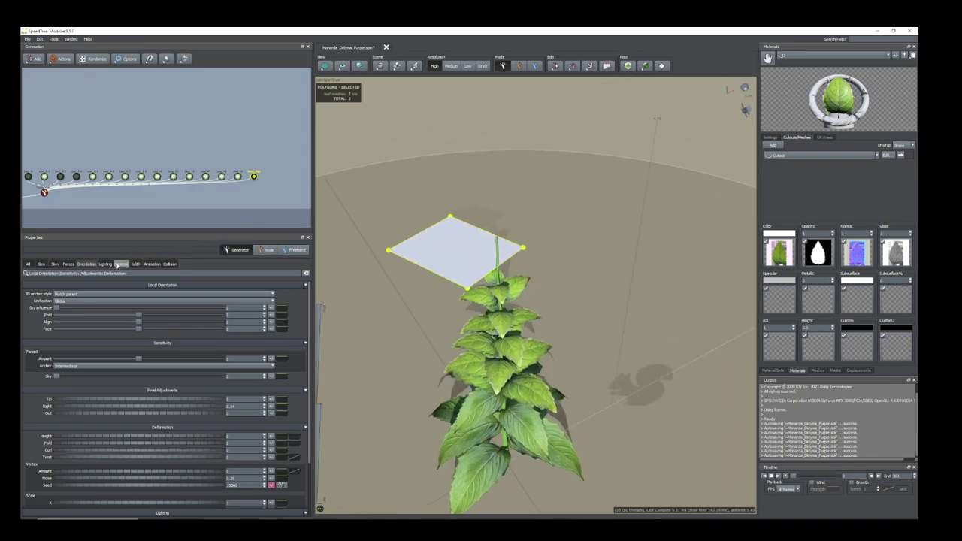
Assign the Petal_Red material to the petal generator's leaf card
click(119, 265)
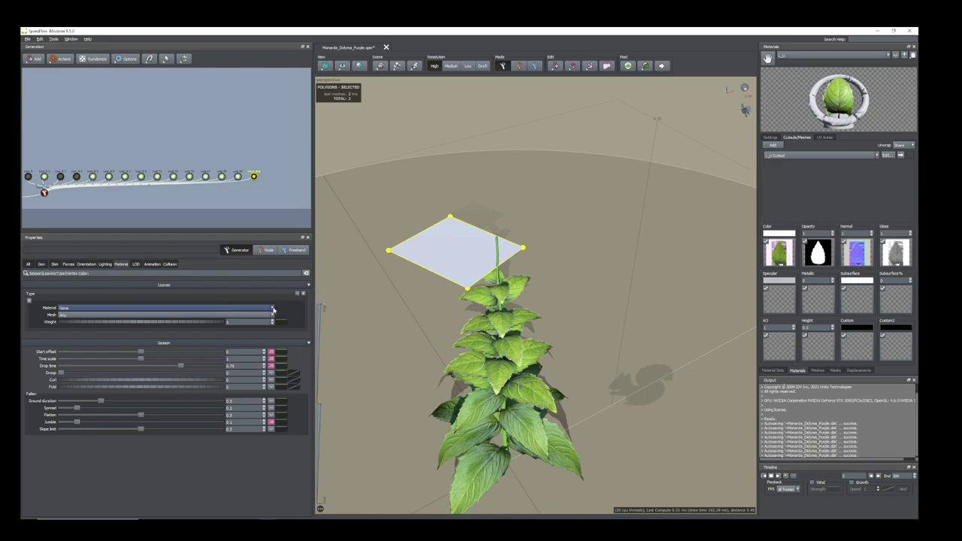
click(273, 309)
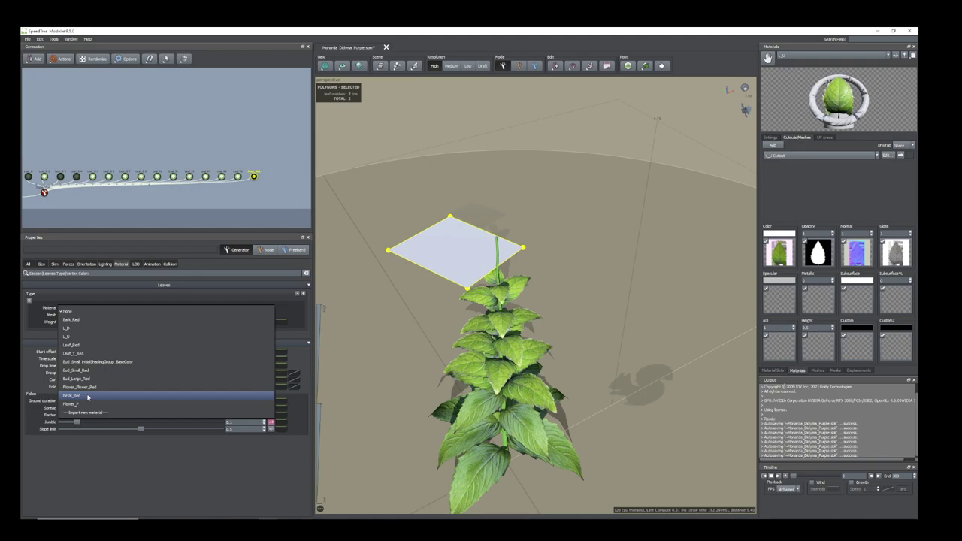
click(88, 396)
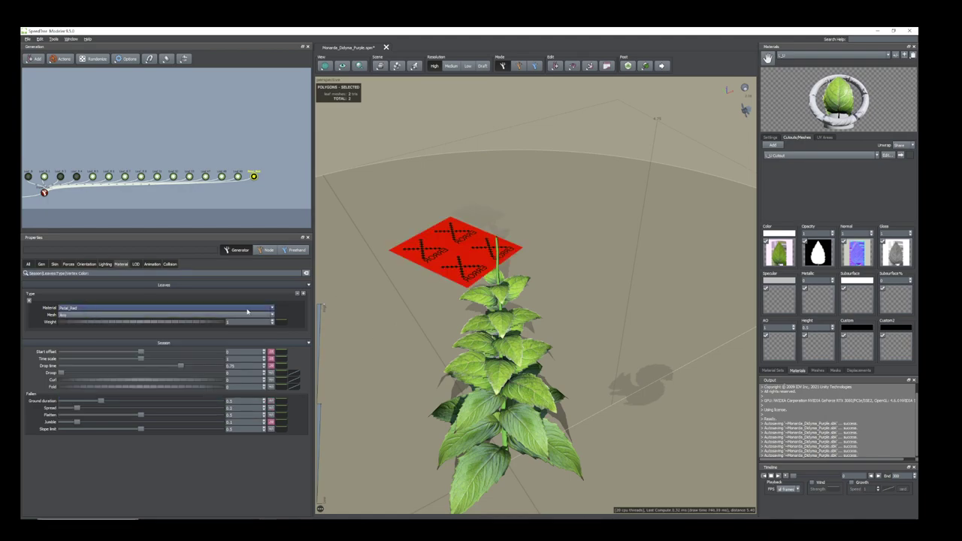
click(460, 263)
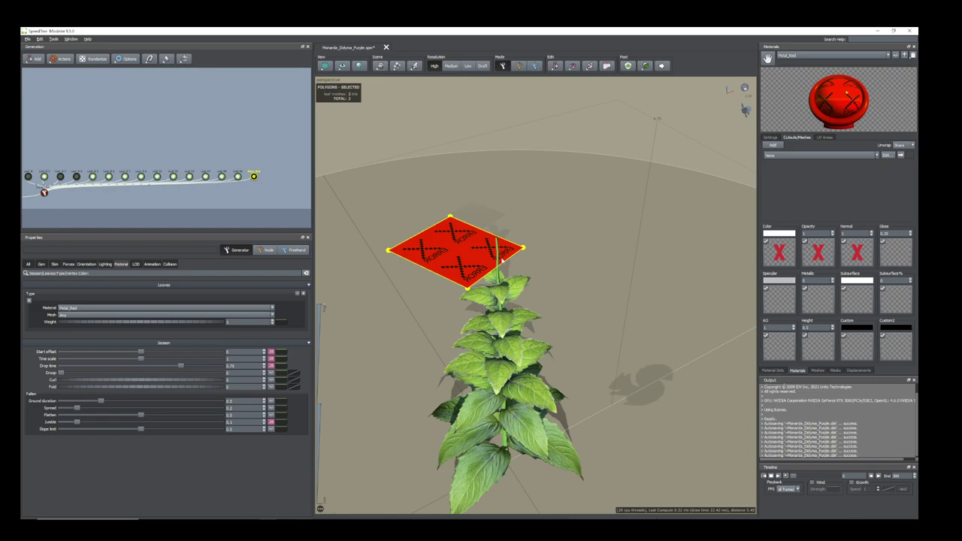
Replace the Petal_Red colour map with the petal texture from the Purple folder and accept the detected maps for the other material slots
click(789, 254)
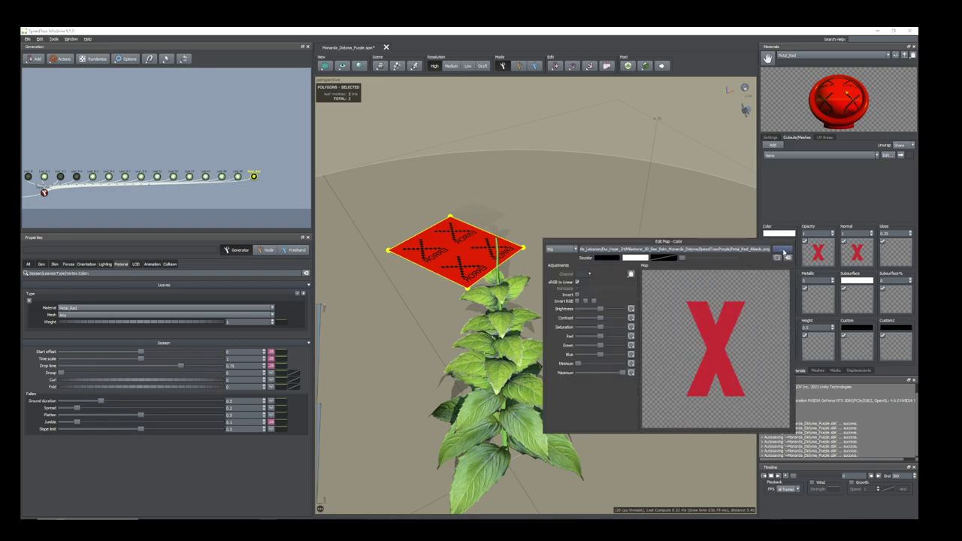
click(784, 252)
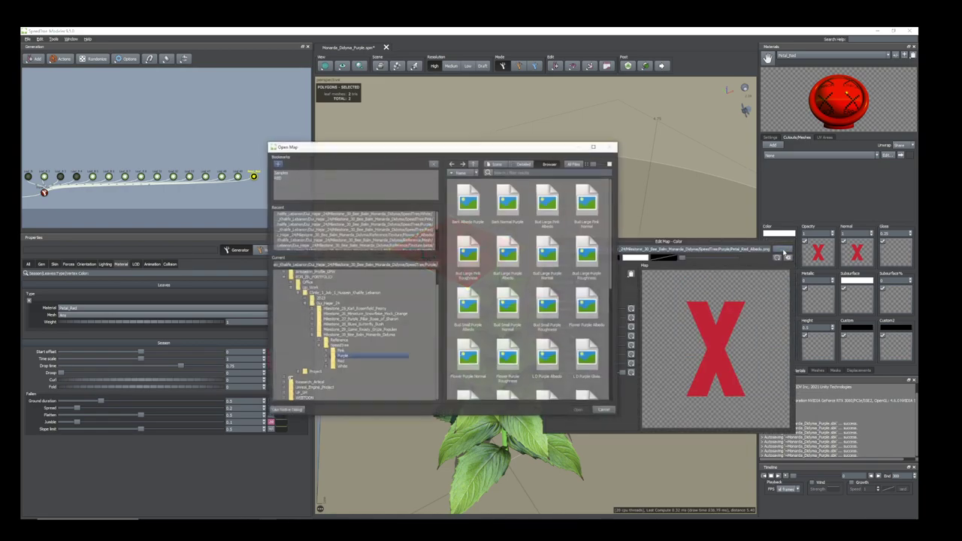
drag(490, 146, 918, 173)
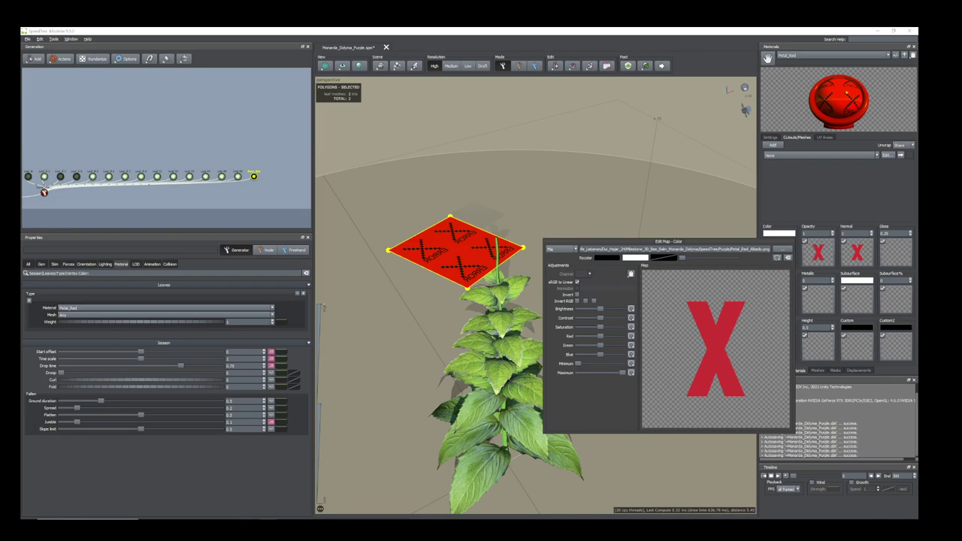
key(Return)
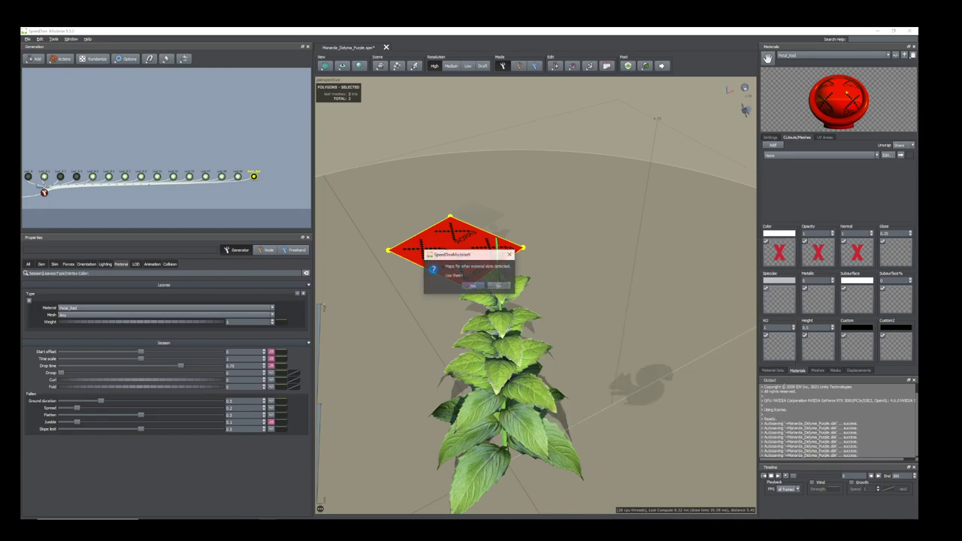
click(474, 288)
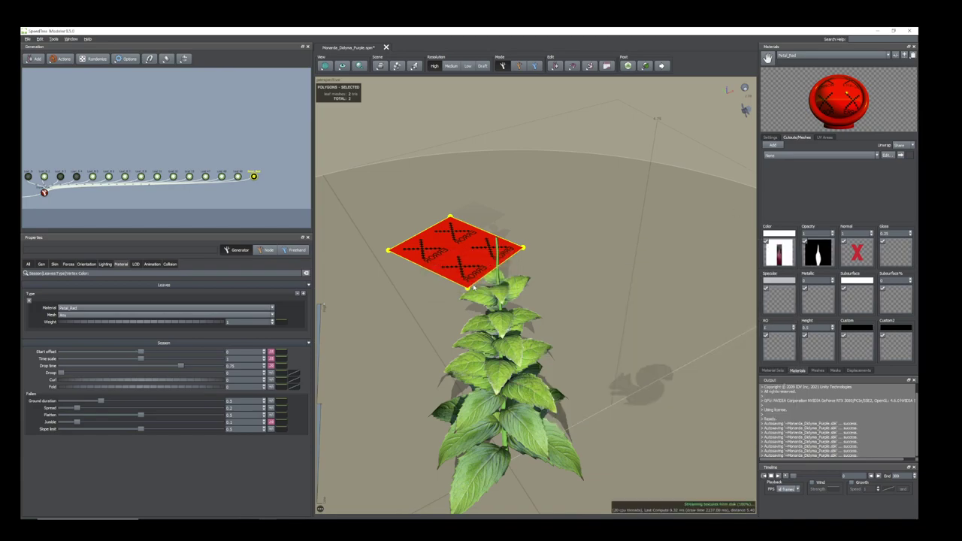
drag(535, 338, 483, 238)
scroll(513, 290, up, 4)
click(513, 290)
click(482, 239)
scroll(482, 238, down, 3)
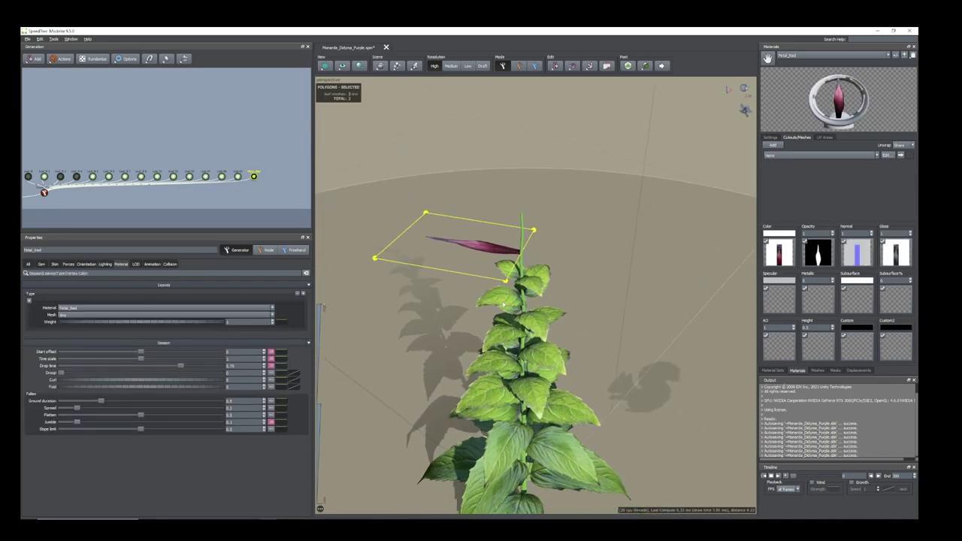
Deform the petal slightly with a Fold of about 0.05 and a Height of about 0.01
click(87, 264)
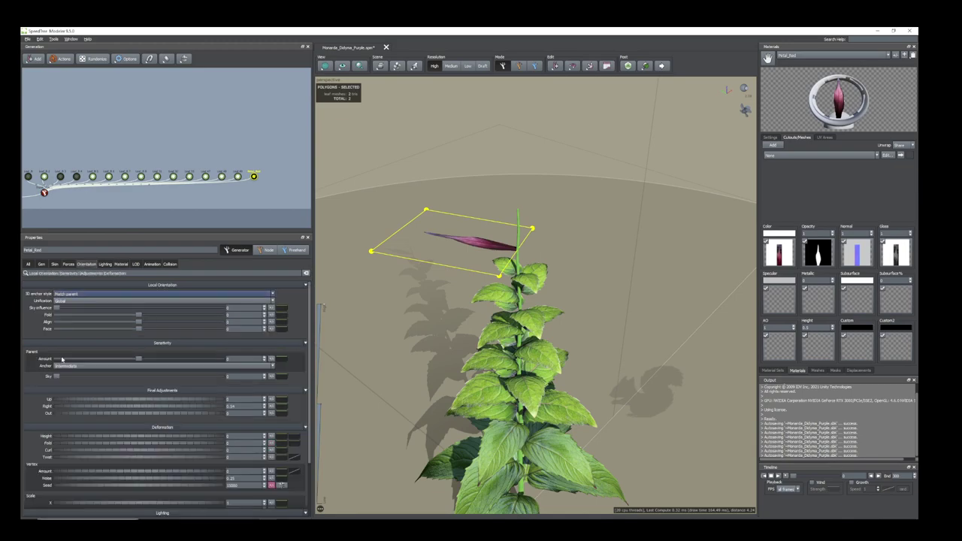
drag(60, 445, 62, 445)
drag(68, 438, 65, 439)
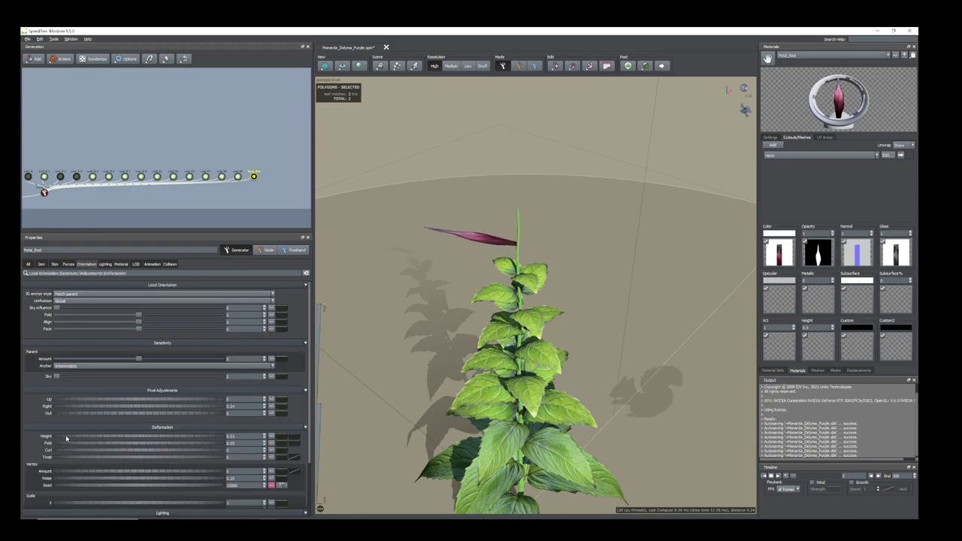
Add a cutout mesh to the Petal_Red material and move its anchor point down to the petal's base
drag(508, 312, 508, 357)
click(482, 283)
drag(481, 282, 483, 271)
click(888, 154)
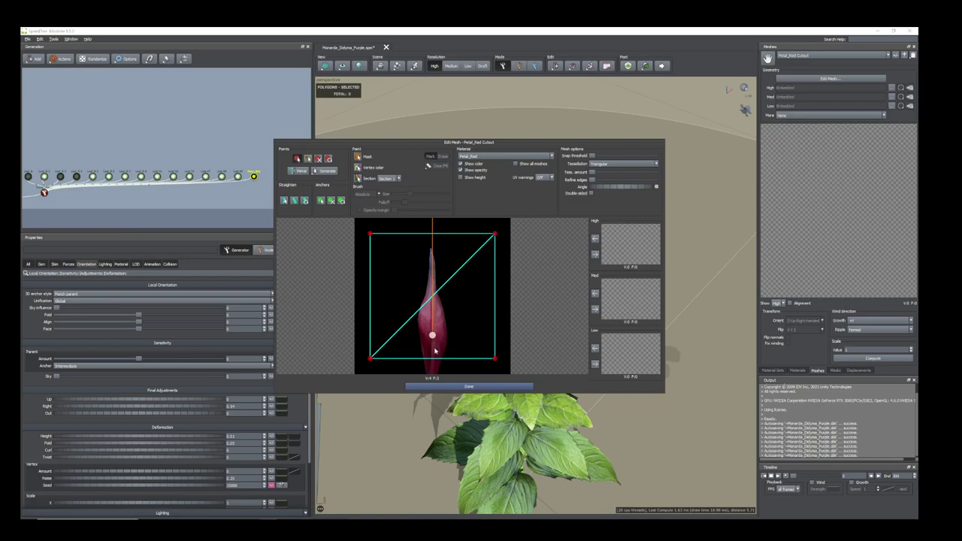
scroll(435, 351, down, 2)
drag(434, 331, 434, 351)
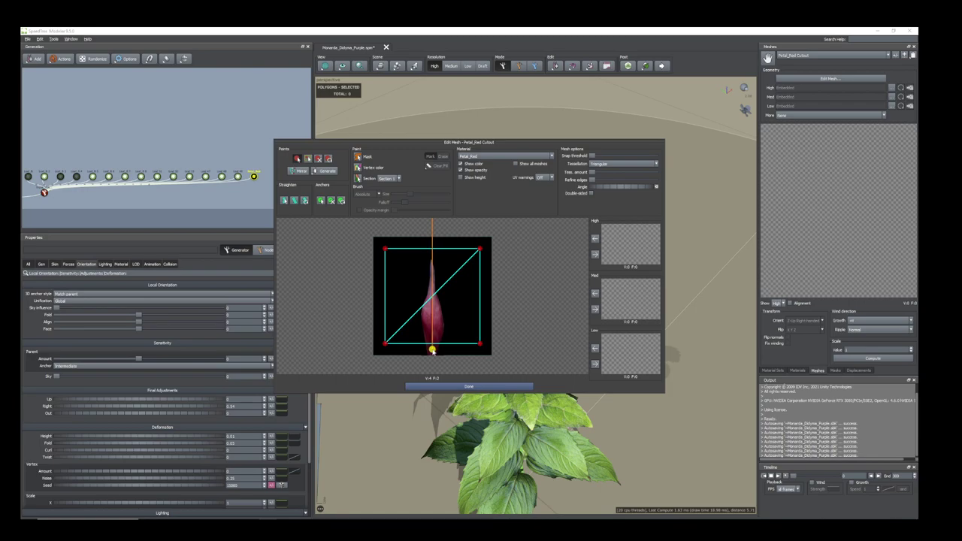
Add five mesh points along the petal's centre line, from above its tip to its base
click(433, 298)
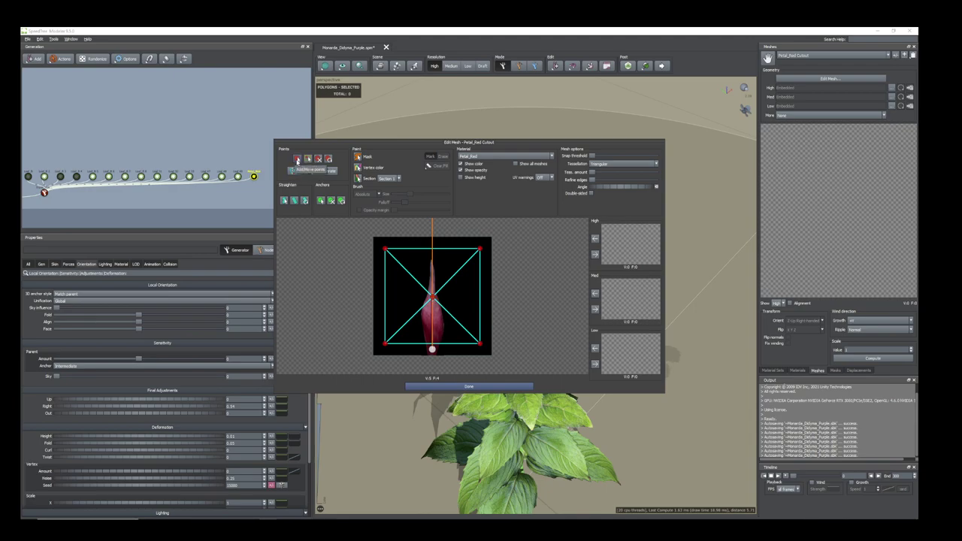
click(432, 268)
click(433, 248)
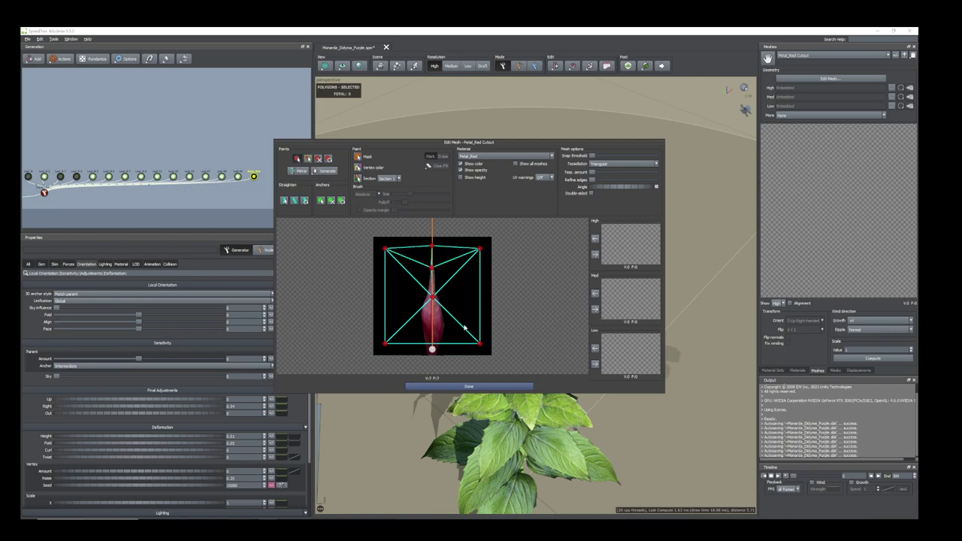
click(434, 333)
drag(433, 345, 433, 354)
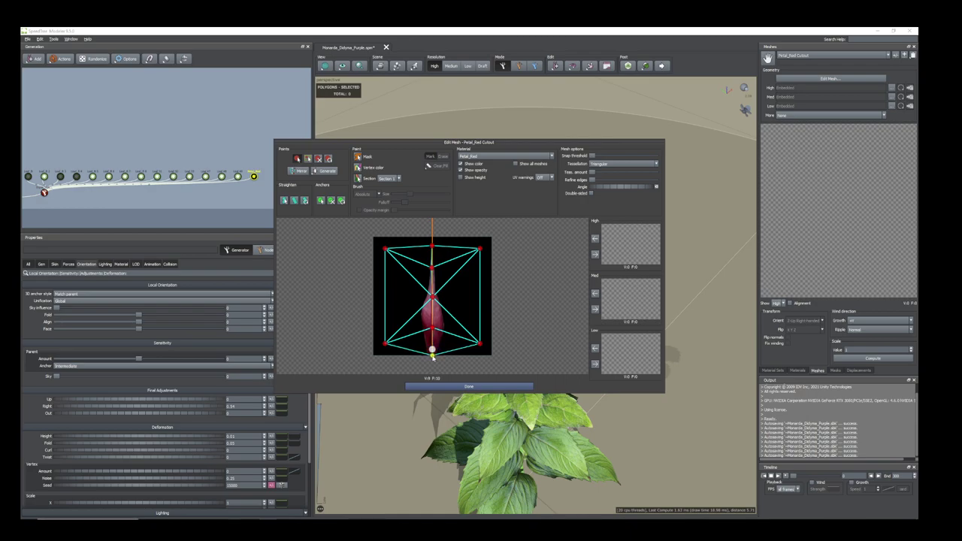
Add six mesh points around the petal, three on each side of its centre line
click(409, 307)
click(420, 331)
click(461, 331)
click(457, 286)
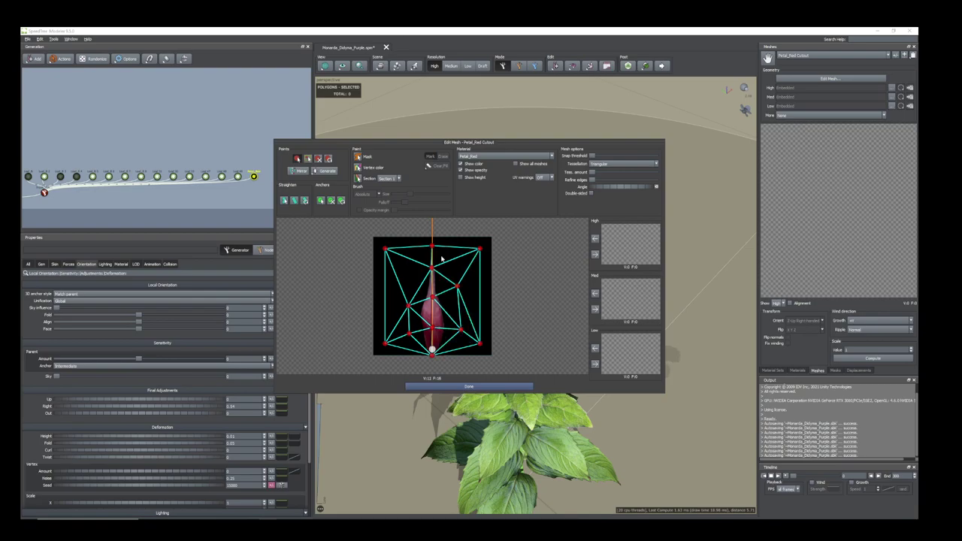
click(451, 255)
click(417, 250)
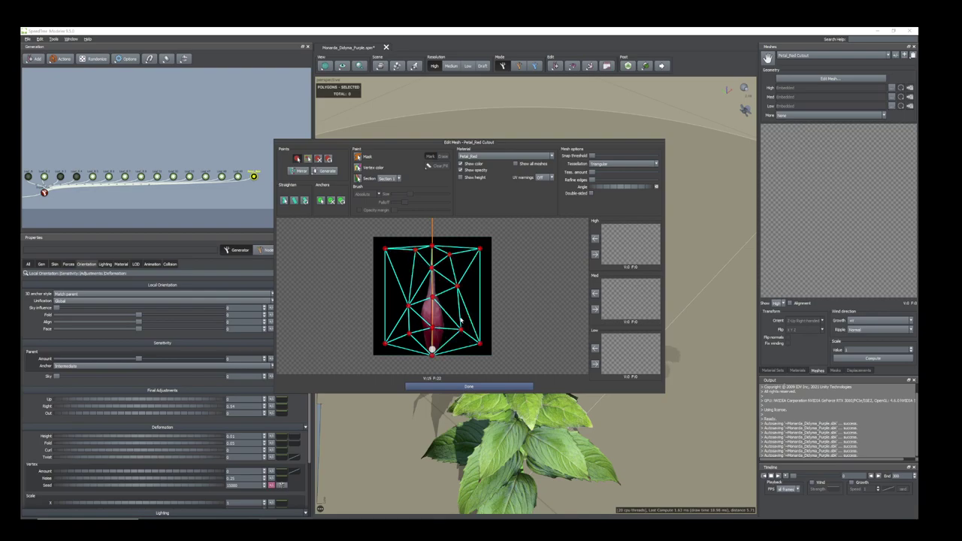
Store the edited cutout as the High mesh and finish editing it
click(595, 255)
click(468, 388)
mouse_move(485, 279)
mouse_down()
mouse_move(503, 300)
mouse_move(497, 269)
mouse_up()
click(497, 264)
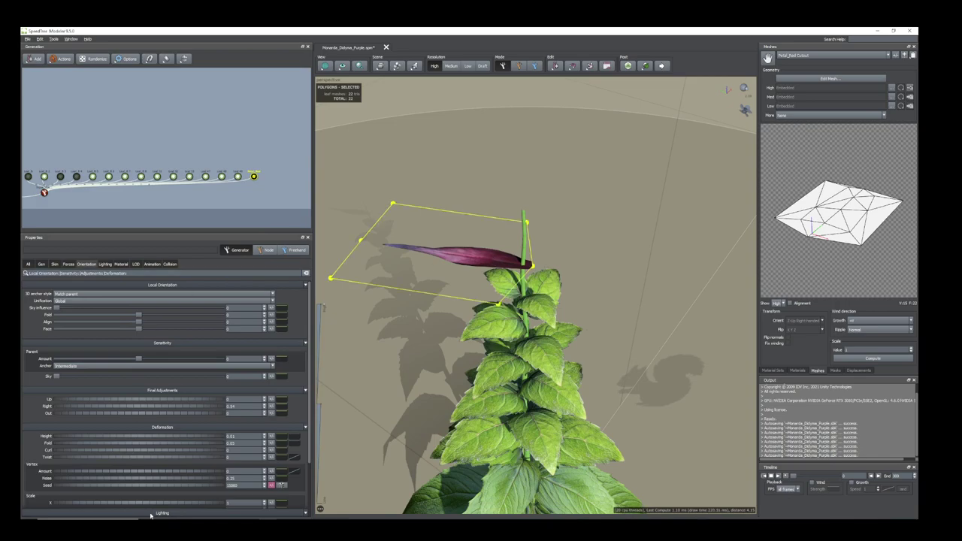
Shift the petal's base relative to the stem with a slightly negative Sink value
click(41, 264)
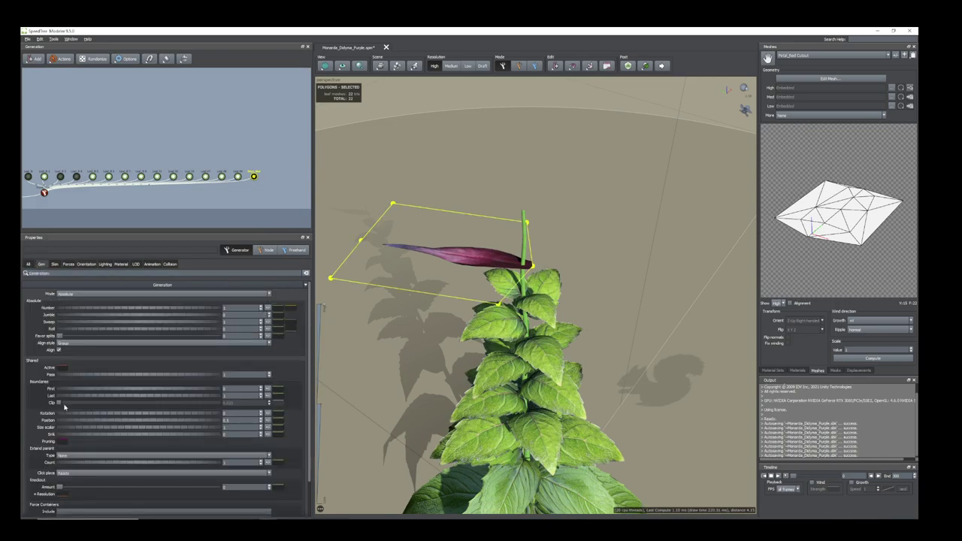
drag(69, 434, 67, 436)
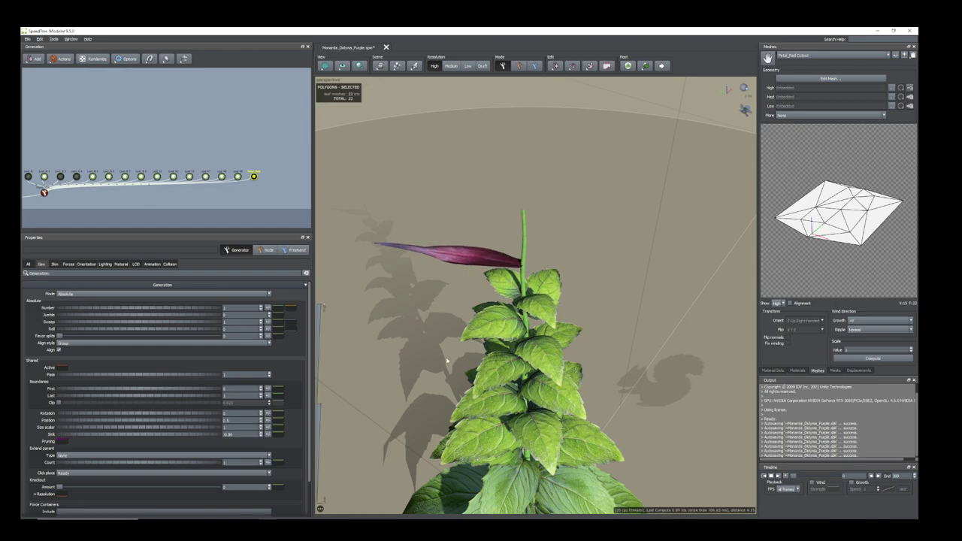
scroll(453, 354, down, 2)
scroll(455, 344, down, 2)
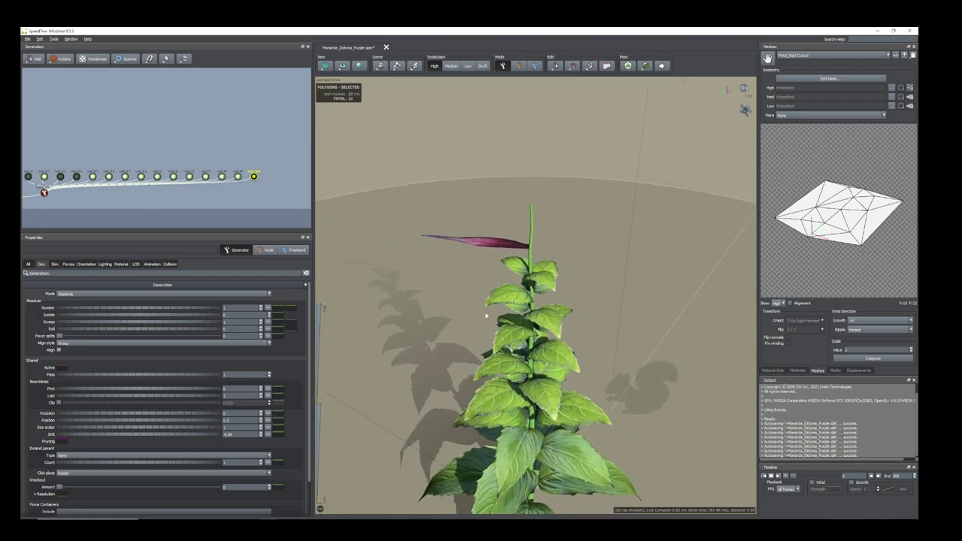
scroll(510, 288, down, 1)
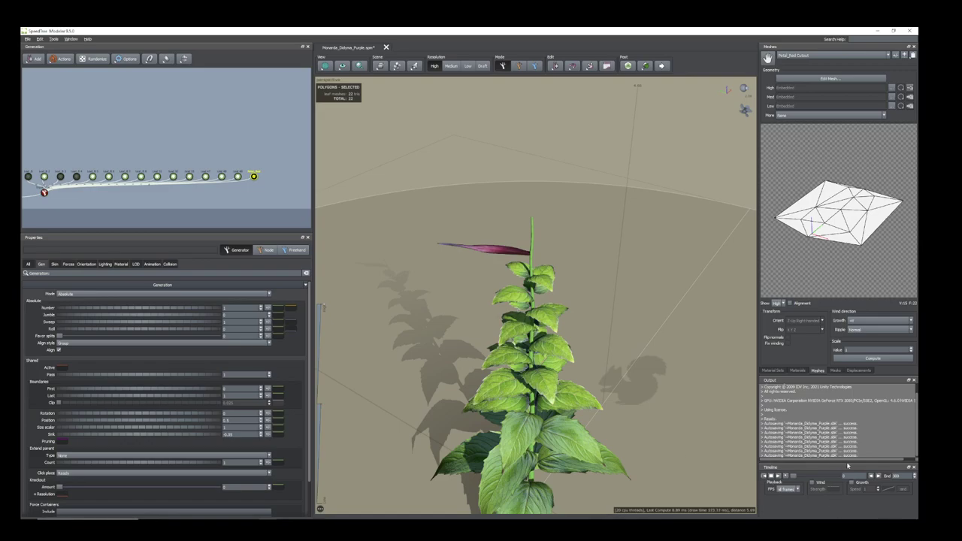
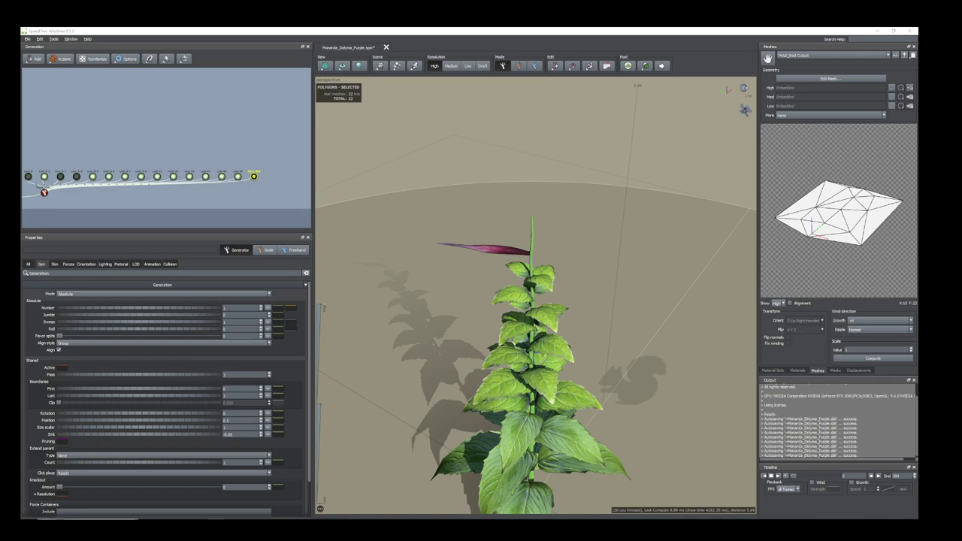
Bend the single petal downward by setting its deformation Fold to -0.46 and Curl to -0.36
drag(591, 237, 577, 269)
click(508, 294)
drag(508, 302, 501, 291)
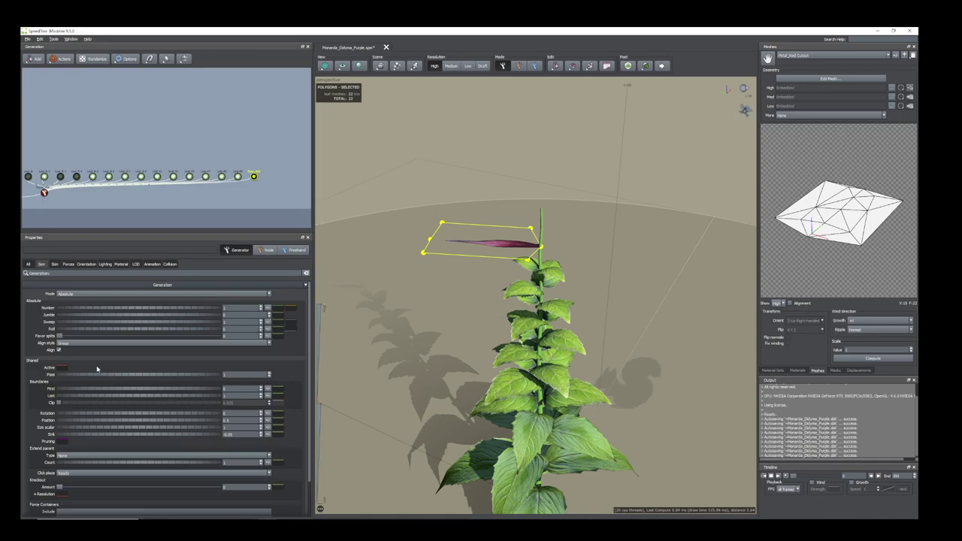
click(87, 264)
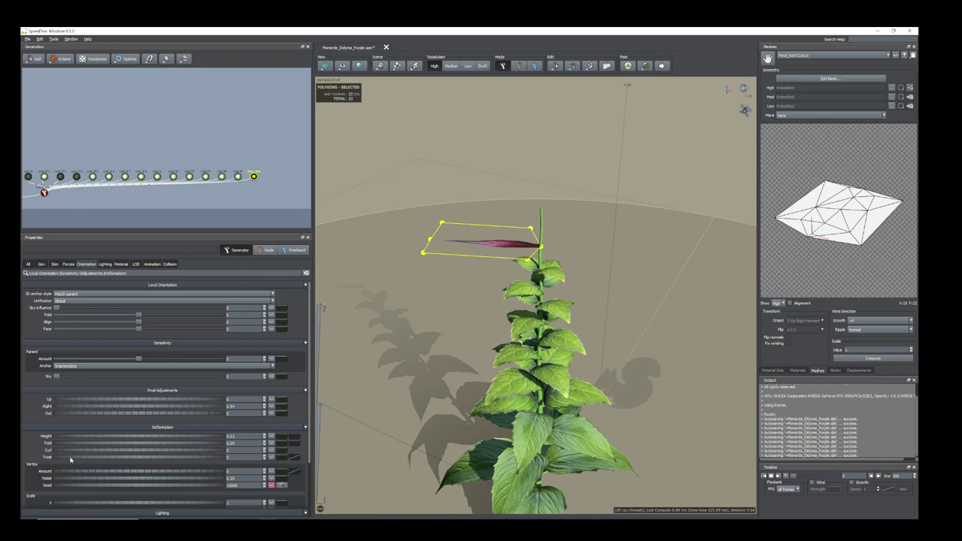
mouse_move(68, 445)
mouse_down()
mouse_move(49, 446)
mouse_move(55, 453)
mouse_up()
drag(401, 404, 481, 323)
scroll(494, 358, up, 5)
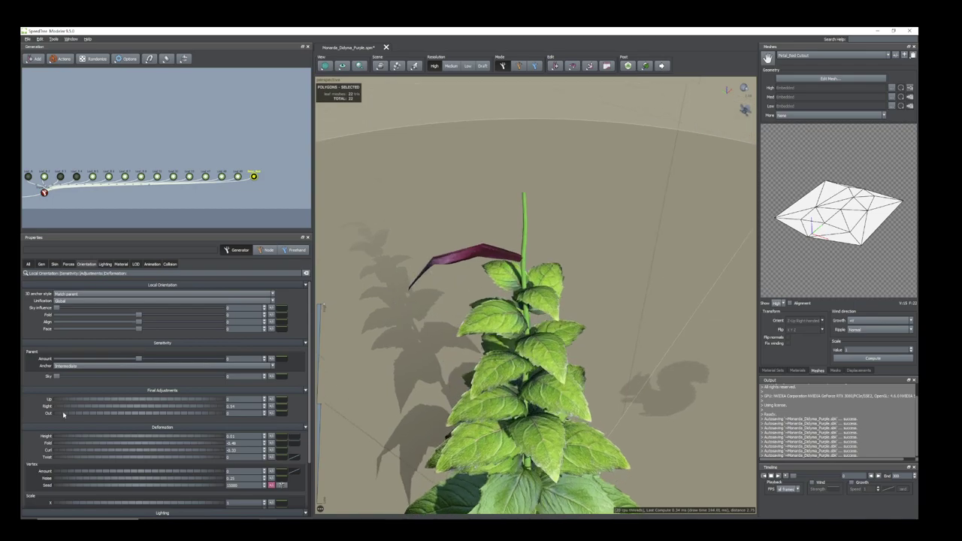
drag(81, 452, 84, 452)
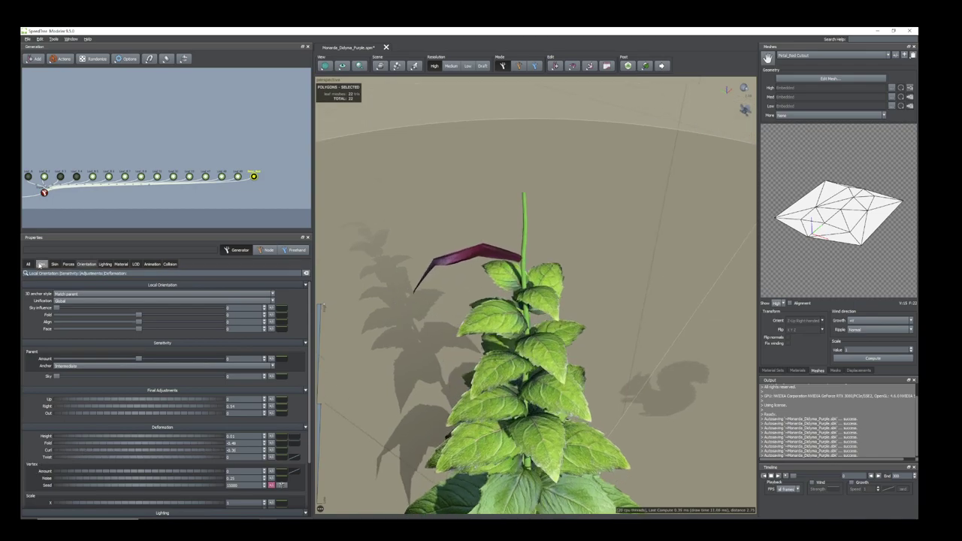
Set the petal's size scalar to 0.82 and its final-adjustment Out value to 0.04
click(41, 264)
drag(88, 430, 90, 431)
scroll(501, 369, down, 3)
drag(501, 370, 506, 319)
middle_drag(506, 319, 448, 298)
click(87, 264)
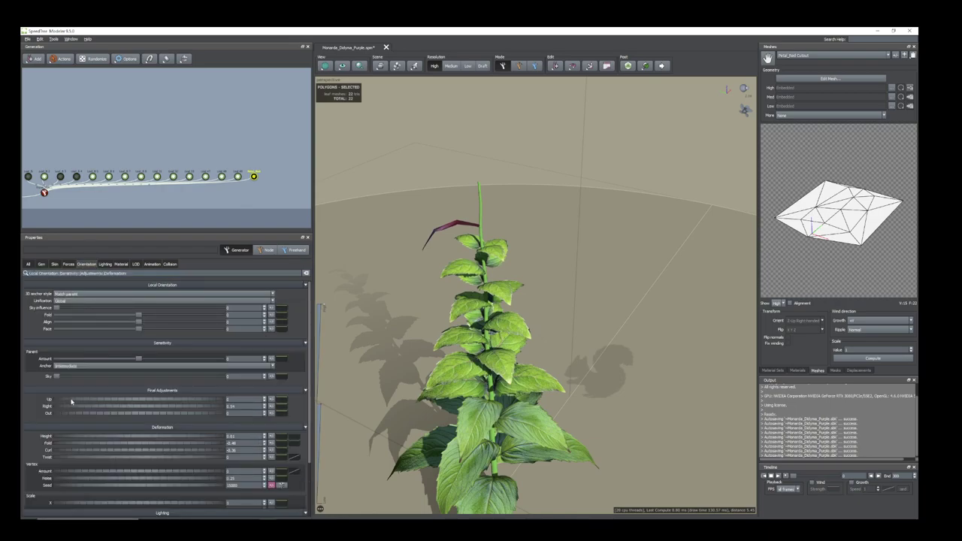
drag(60, 414, 62, 415)
drag(413, 290, 430, 251)
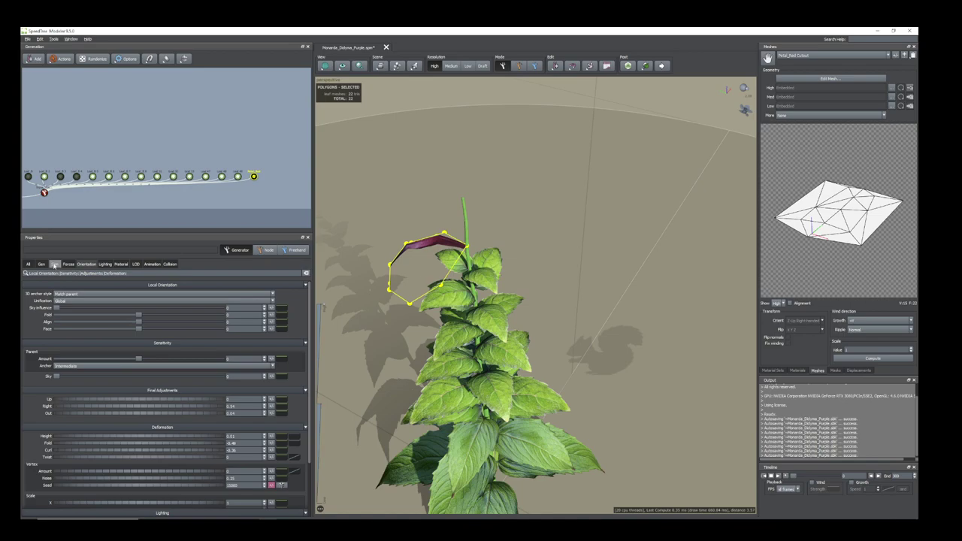
Change the petal's generation mode to Interval and set its Position to -0.08
click(42, 263)
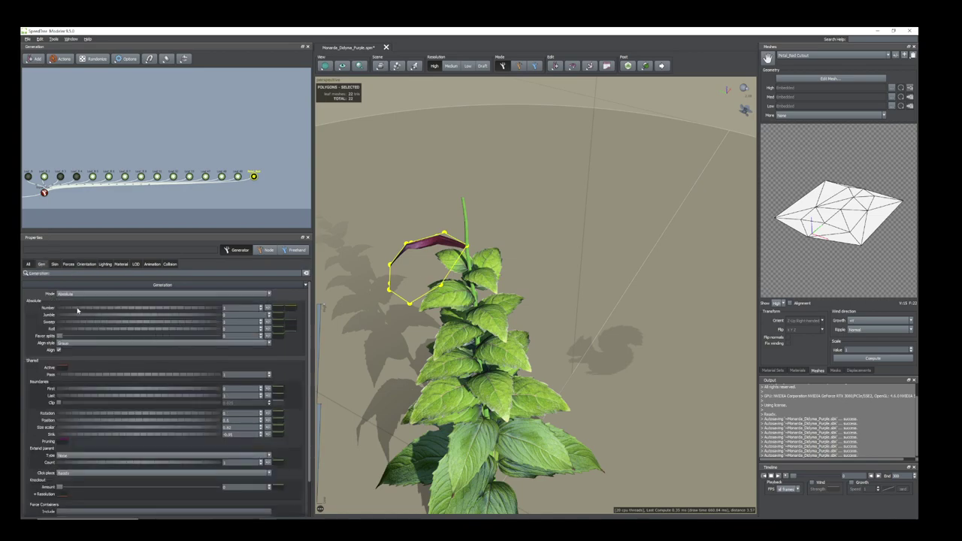
drag(80, 310, 71, 312)
click(150, 294)
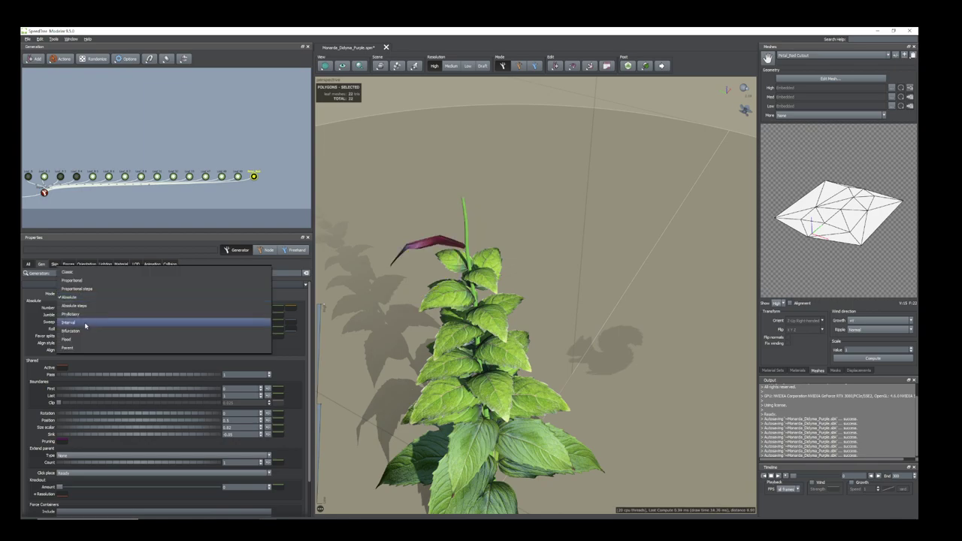
click(159, 323)
drag(104, 436, 86, 432)
drag(543, 337, 579, 319)
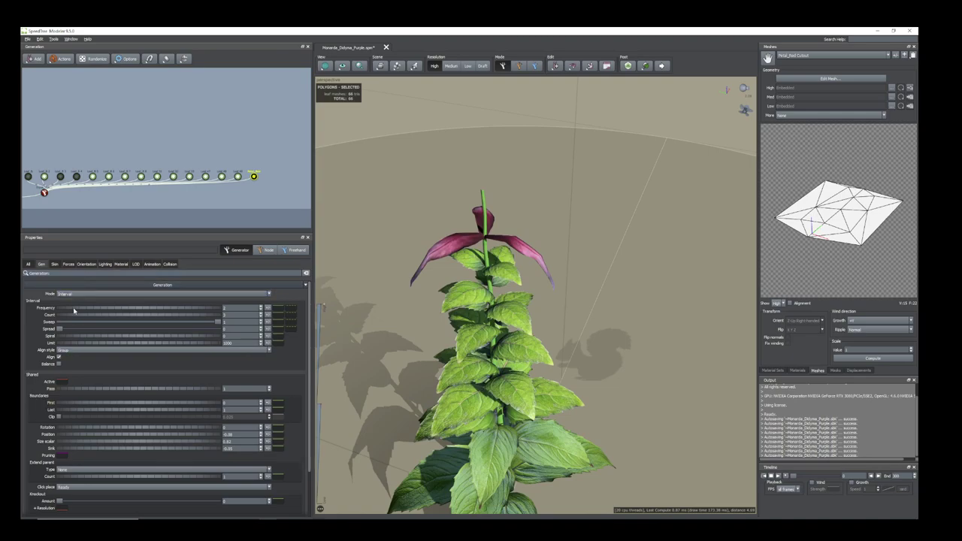
Form a full petal ring by setting the Count to 11 and the size scalar to 0.55
drag(67, 318, 122, 331)
drag(563, 260, 528, 272)
scroll(527, 271, down, 6)
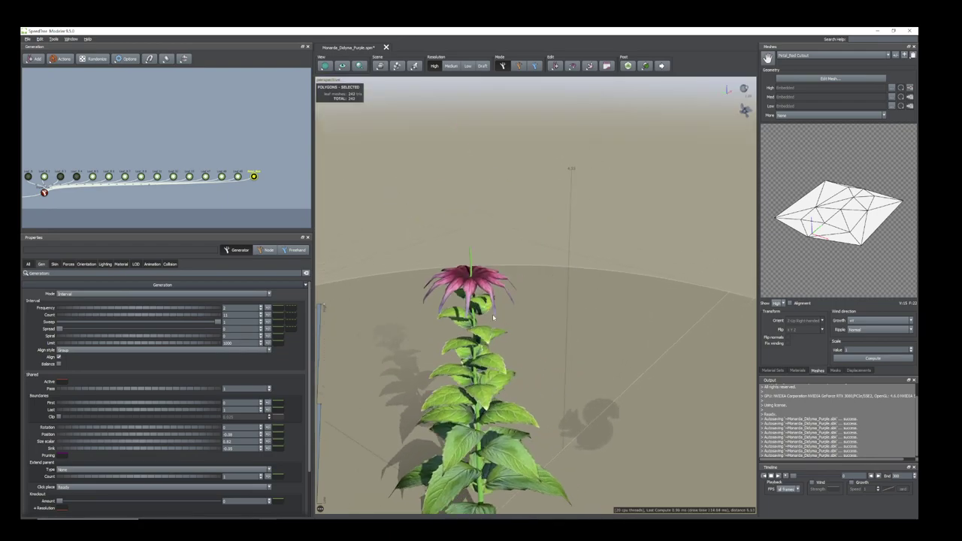
mouse_move(513, 335)
mouse_down()
mouse_move(514, 359)
mouse_move(513, 337)
mouse_up()
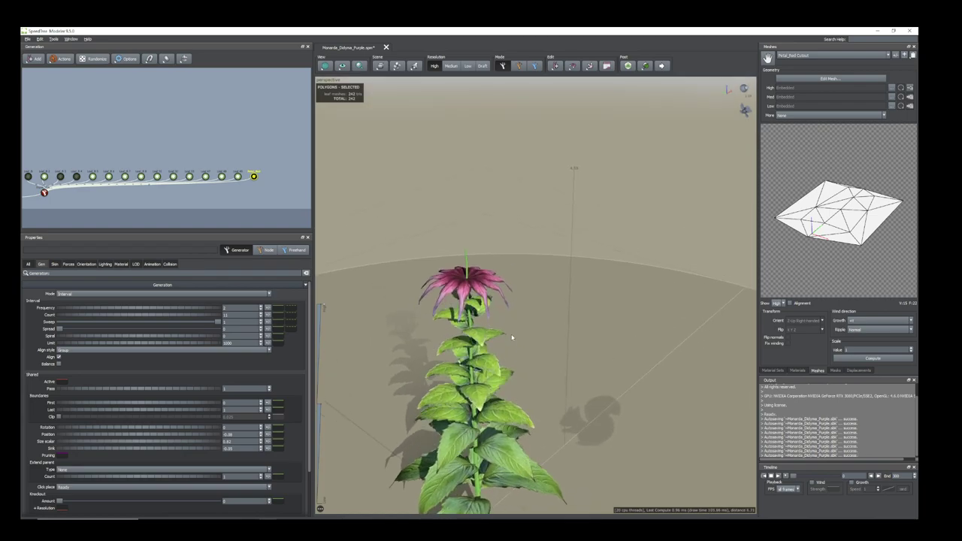
drag(104, 444, 95, 442)
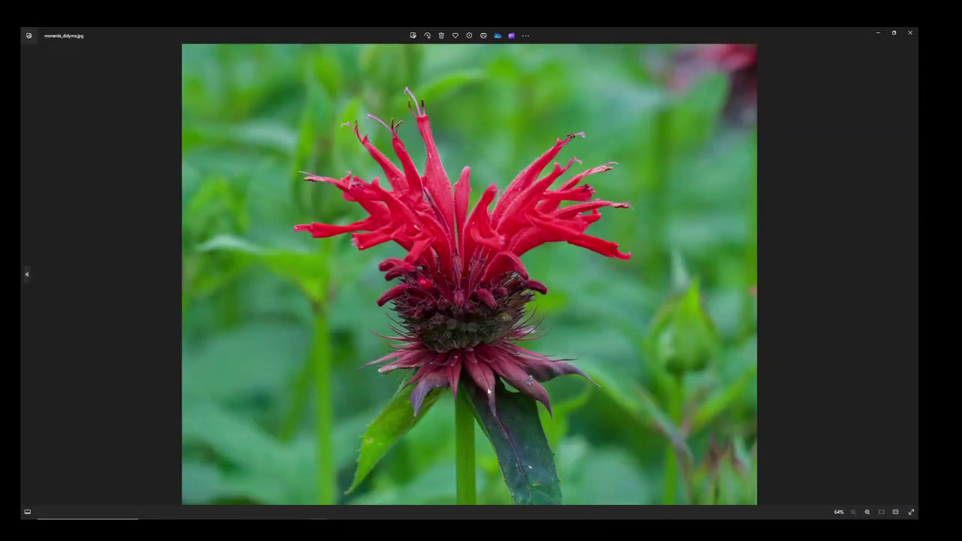
Compare the petal ring's shape and size with the flower in the reference photo monarda_didyma.jpg, viewing the plant from several angles
click(895, 34)
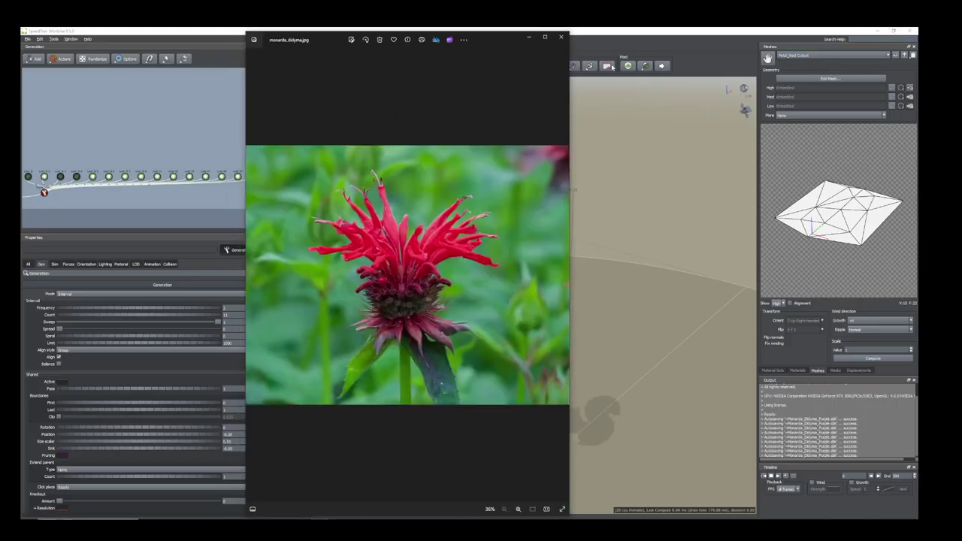
drag(483, 38, 918, 111)
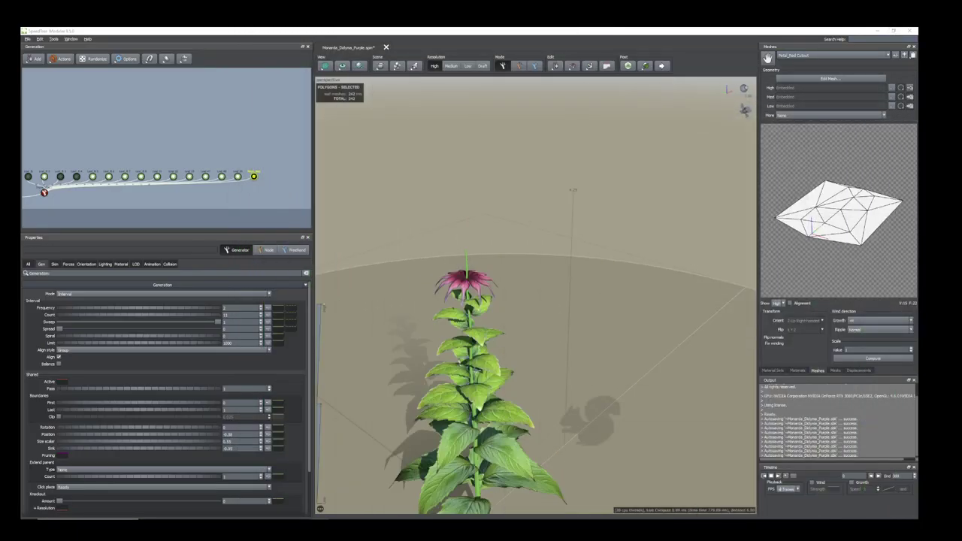
drag(478, 304, 456, 295)
scroll(467, 354, up, 4)
scroll(457, 296, down, 3)
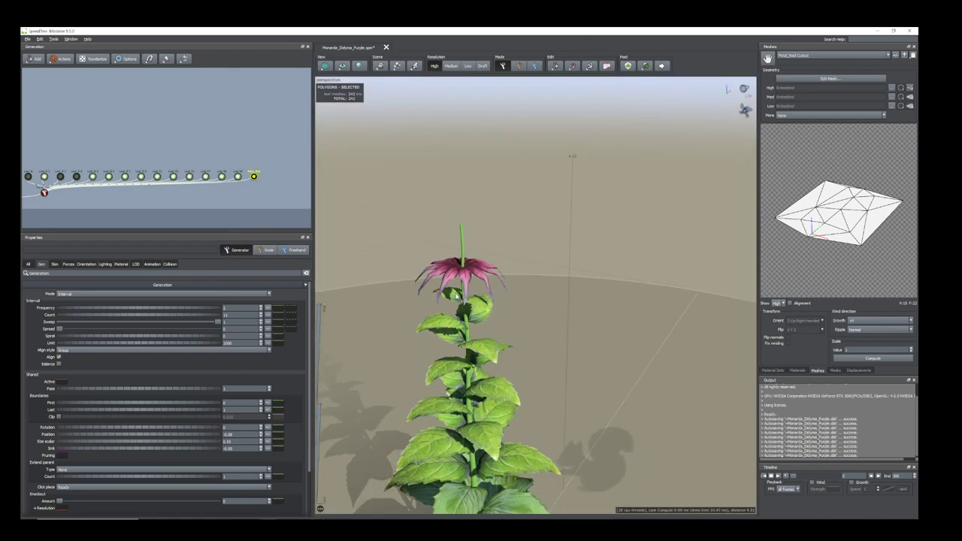
middle_drag(457, 295, 475, 294)
scroll(474, 294, up, 3)
drag(572, 298, 603, 310)
middle_drag(603, 309, 575, 300)
Make the Petal_Red color map more vivid by slightly lowering Brightness and raising Contrast, Red and Blue
click(798, 371)
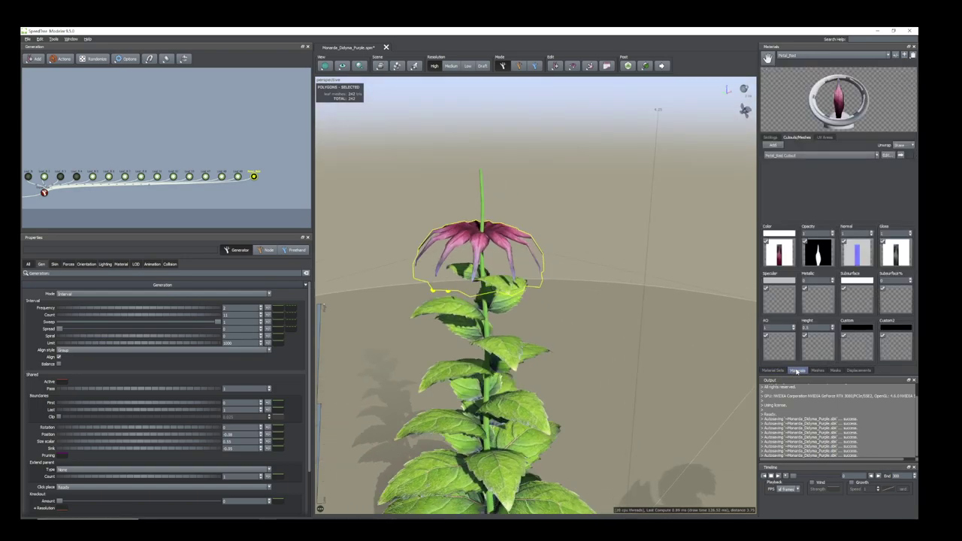
double_click(782, 260)
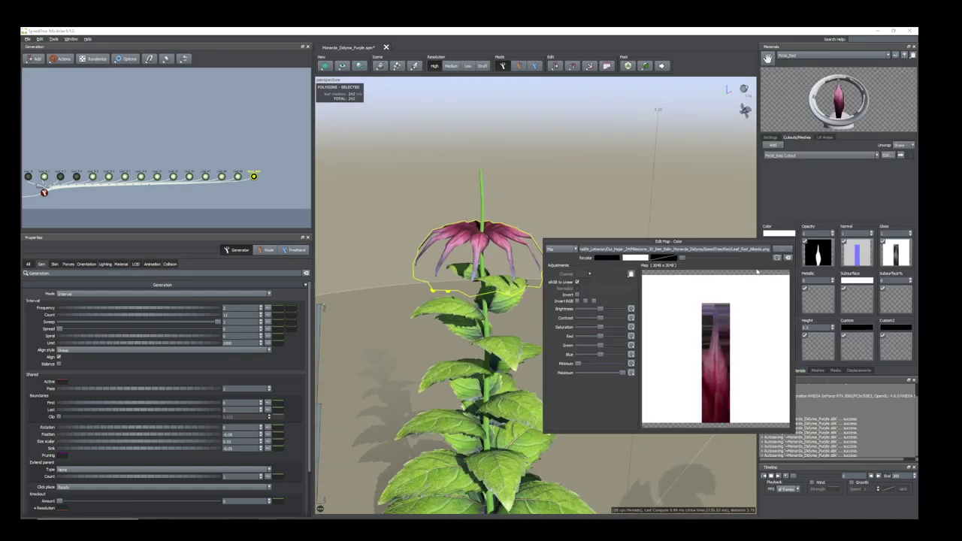
drag(600, 337, 604, 319)
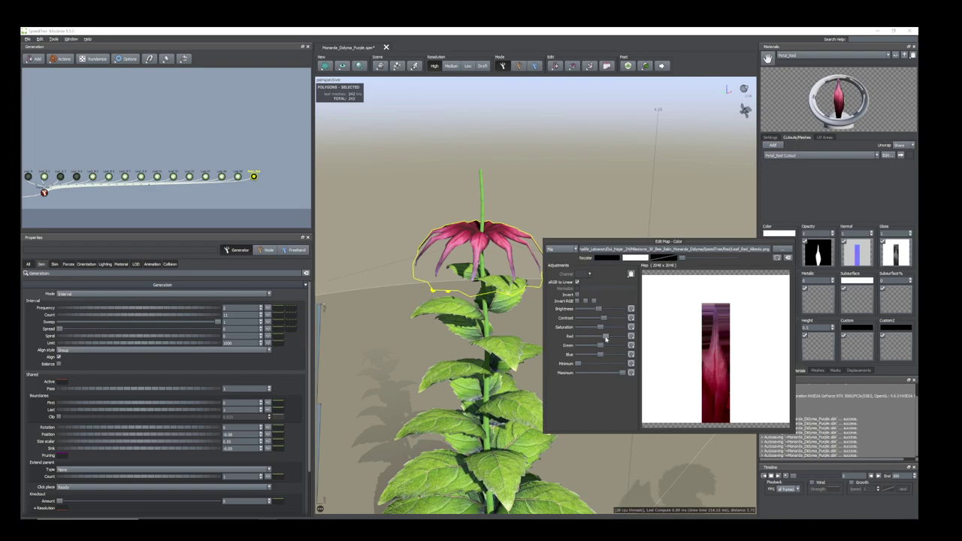
drag(601, 356, 604, 356)
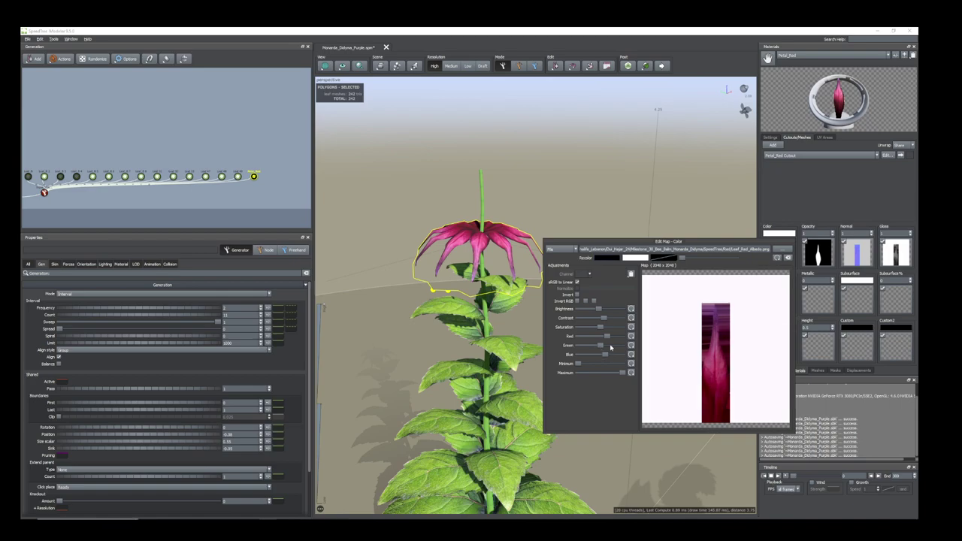
Compare the recolored petals with the dark lower bracts in the reference photo monarda_didyma.jpg
drag(917, 45, 830, 36)
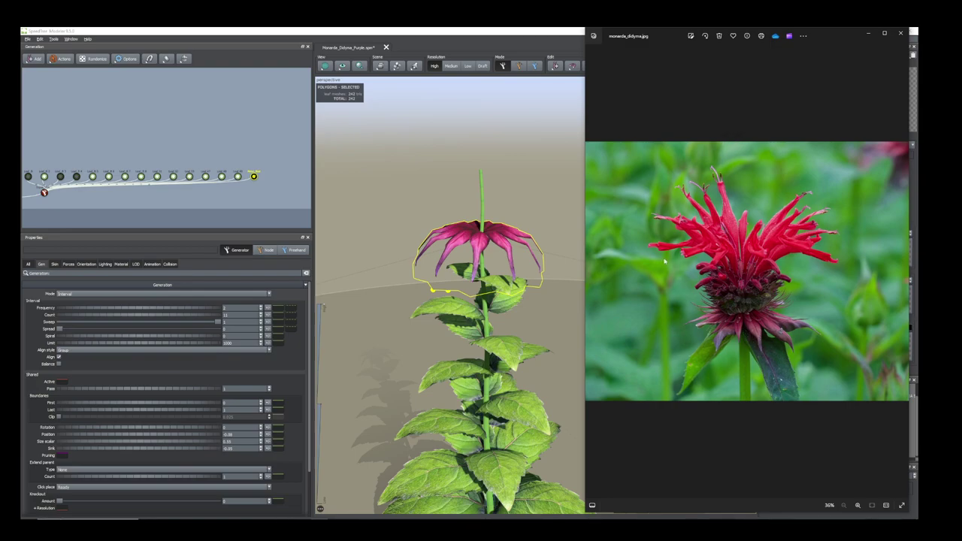
click(868, 33)
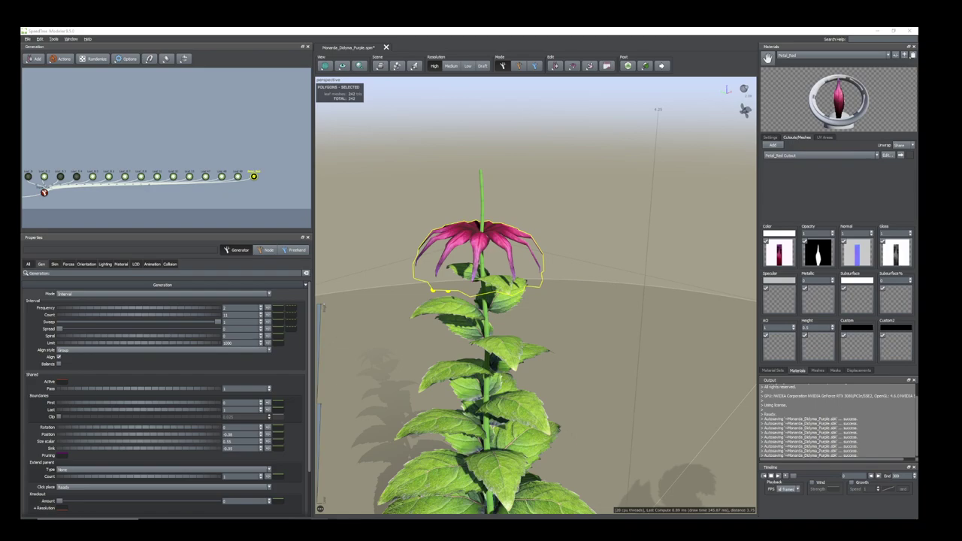
drag(918, 82, 783, 60)
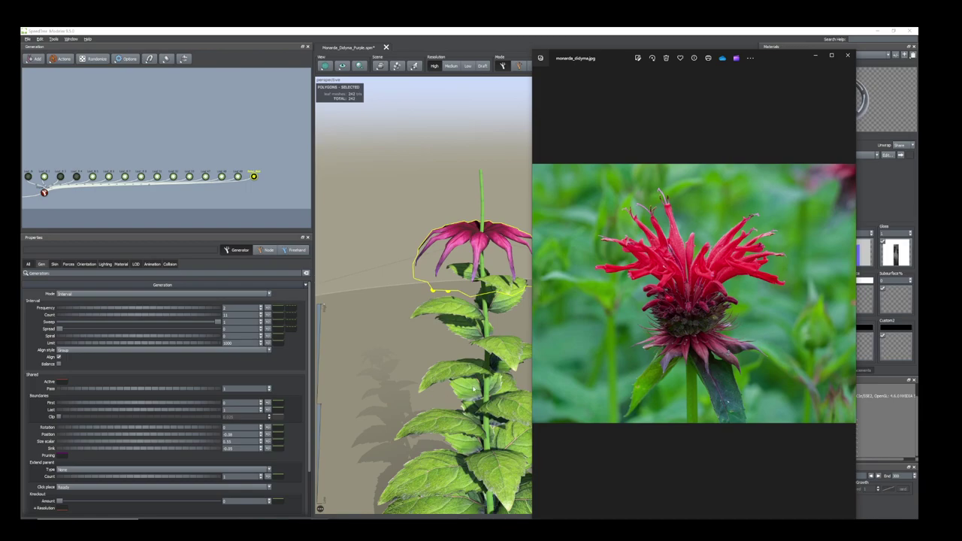
right_drag(474, 389, 474, 375)
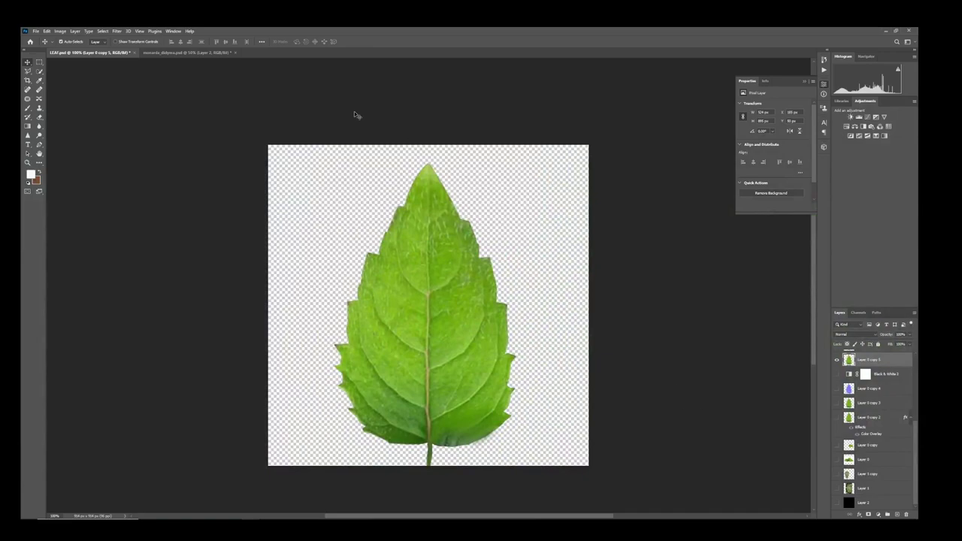
Switch to Photoshop's monarda_didyma.psd and show the Layer 0 flower photo, hiding the black background and the white petal mask
click(188, 52)
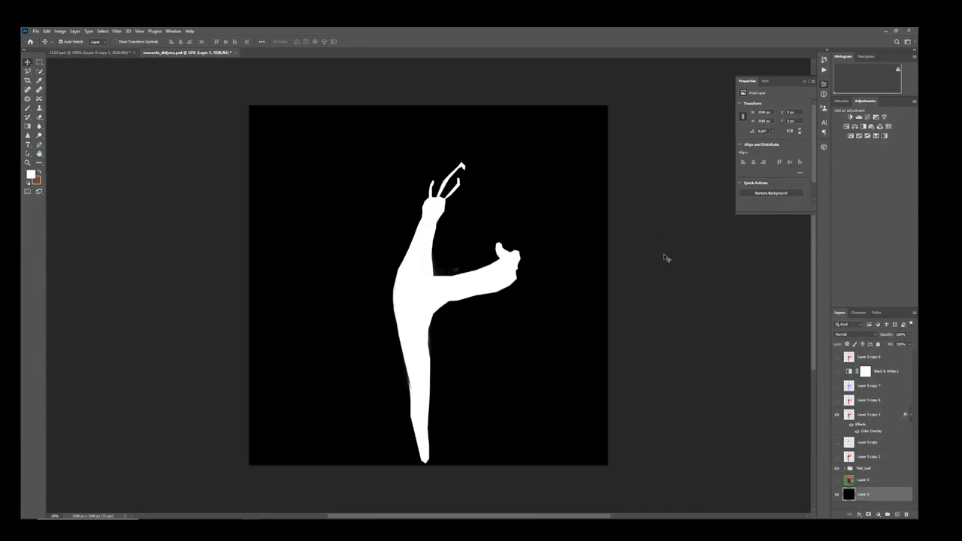
scroll(852, 424, down, 4)
scroll(852, 424, up, 5)
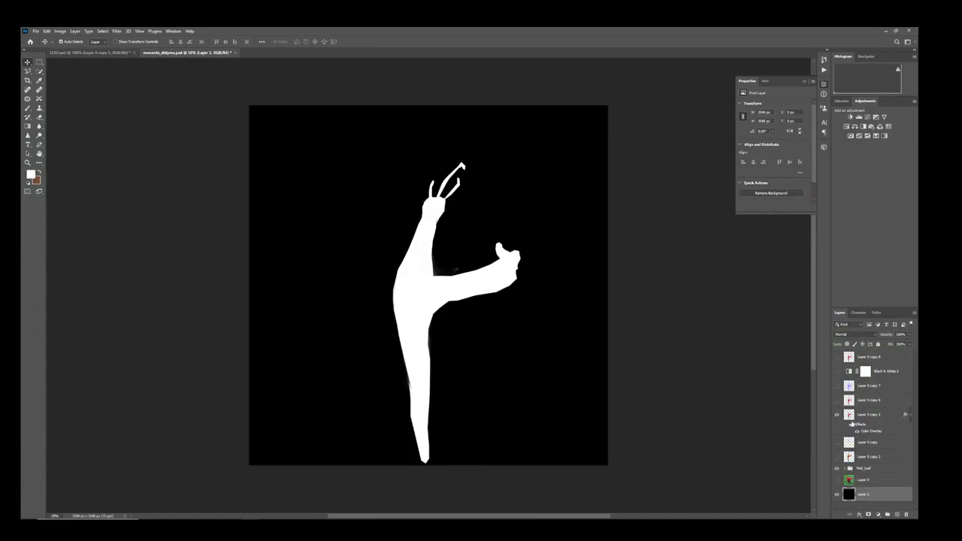
click(837, 480)
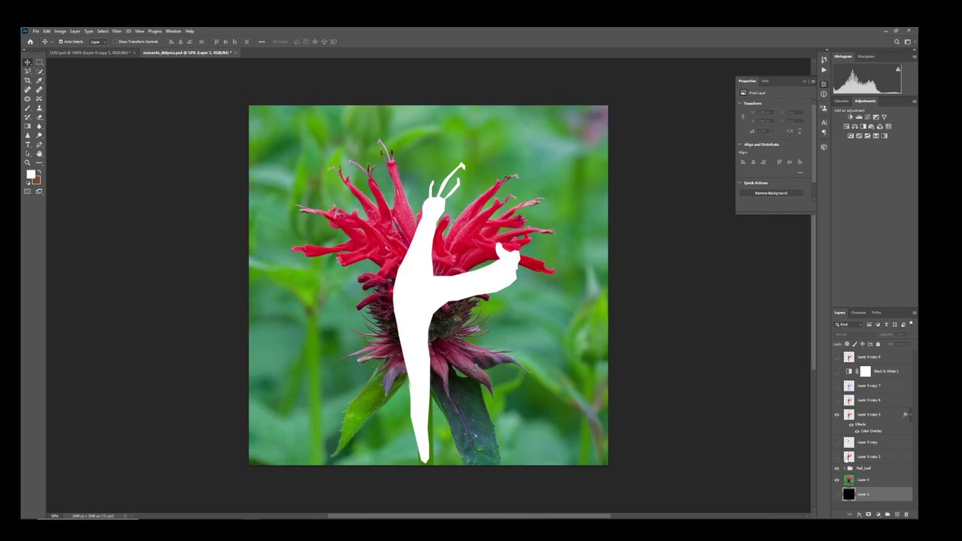
click(837, 415)
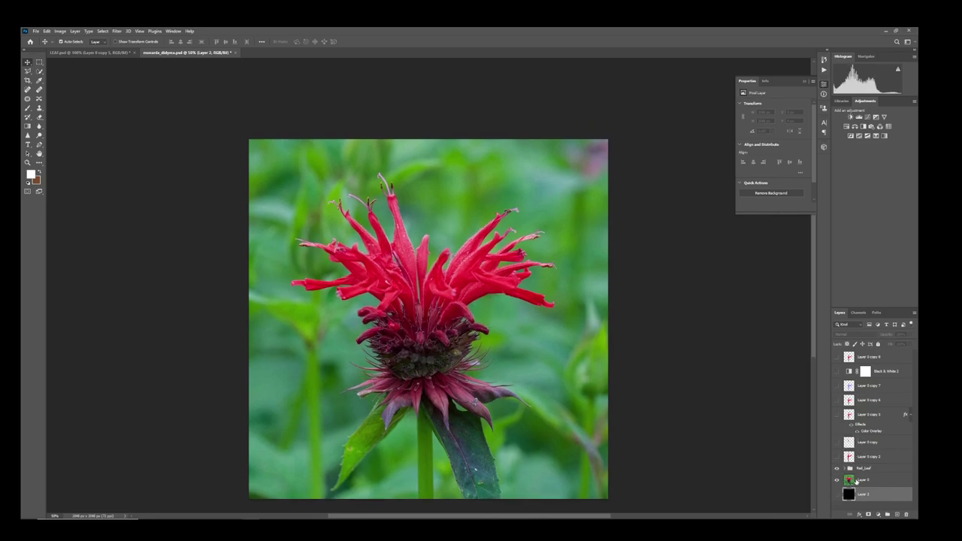
Show Layer 0 copy and toggle the Layer 0 photo's visibility to examine the cutout, leaving Photoshop when done
scroll(869, 429, up, 4)
scroll(887, 382, down, 3)
scroll(868, 400, down, 5)
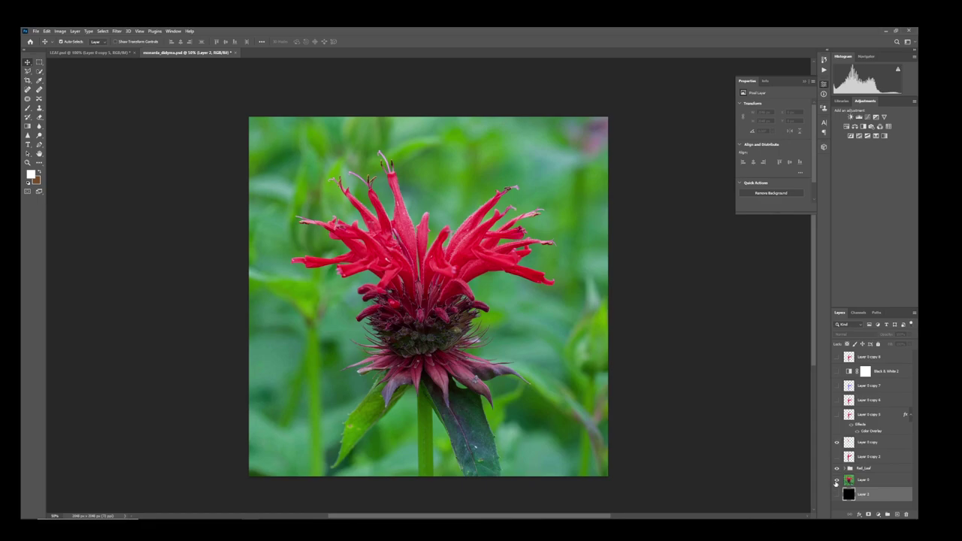
click(836, 481)
click(836, 481)
click(886, 31)
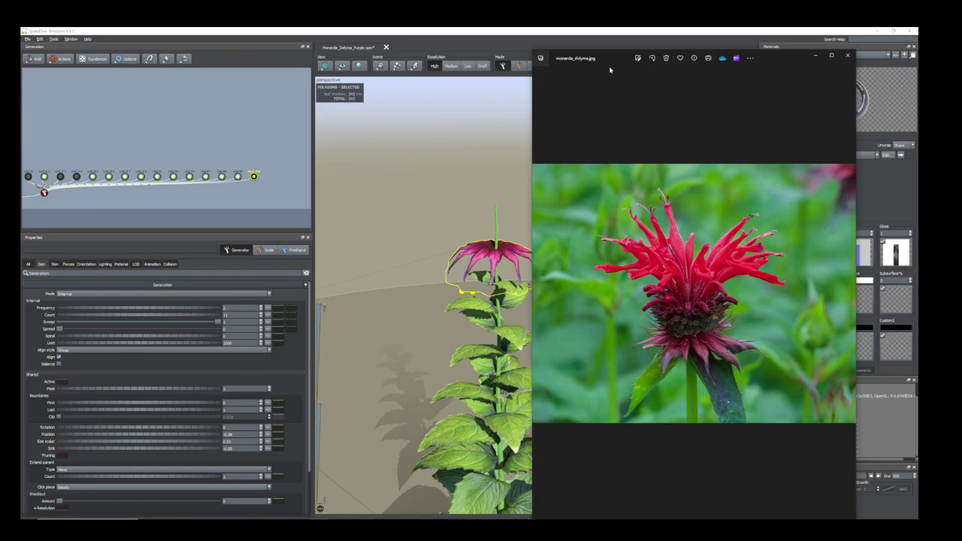
Return to SpeedTree, move the reference photo aside and slightly increase the petal ring's final-adjustment Up value
drag(615, 57, 918, 77)
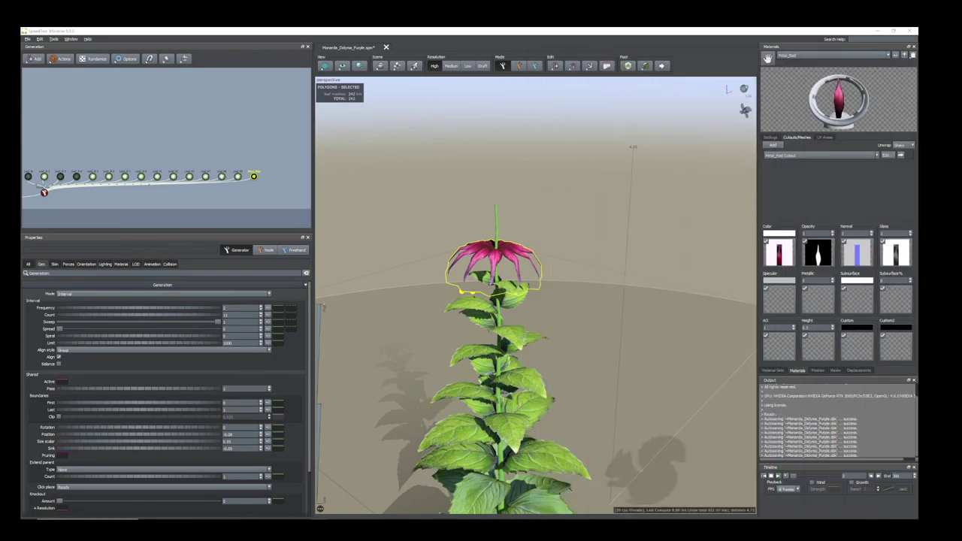
drag(491, 283, 483, 322)
scroll(483, 322, down, 2)
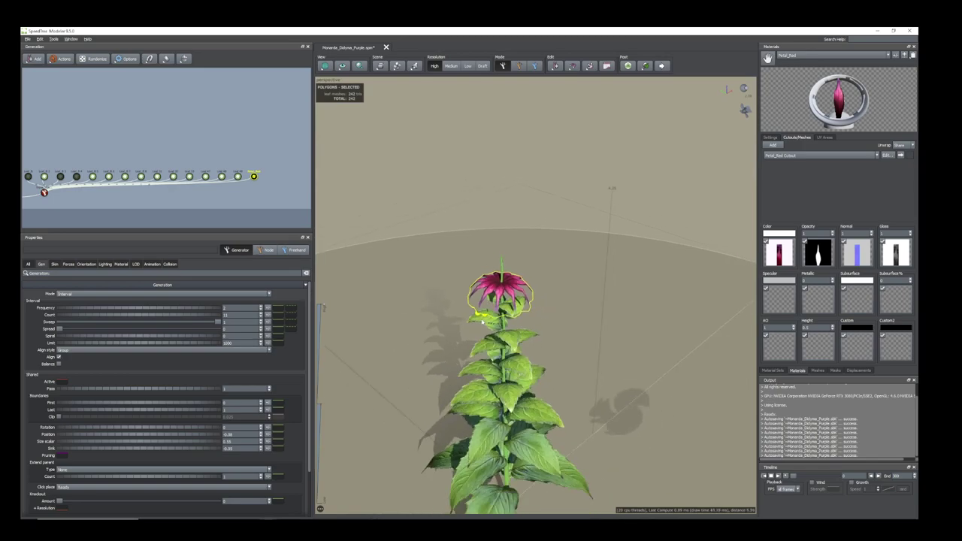
middle_drag(482, 321, 481, 309)
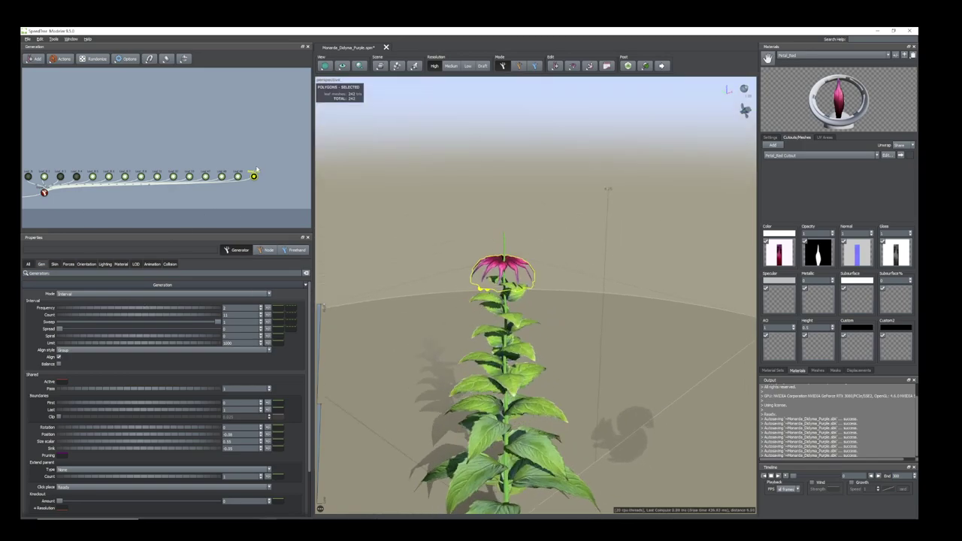
click(86, 264)
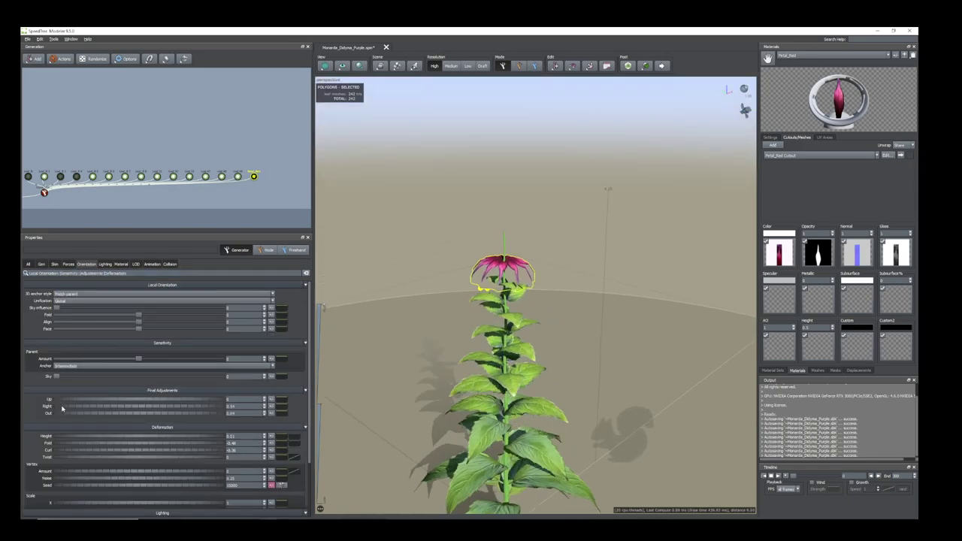
drag(65, 400, 67, 401)
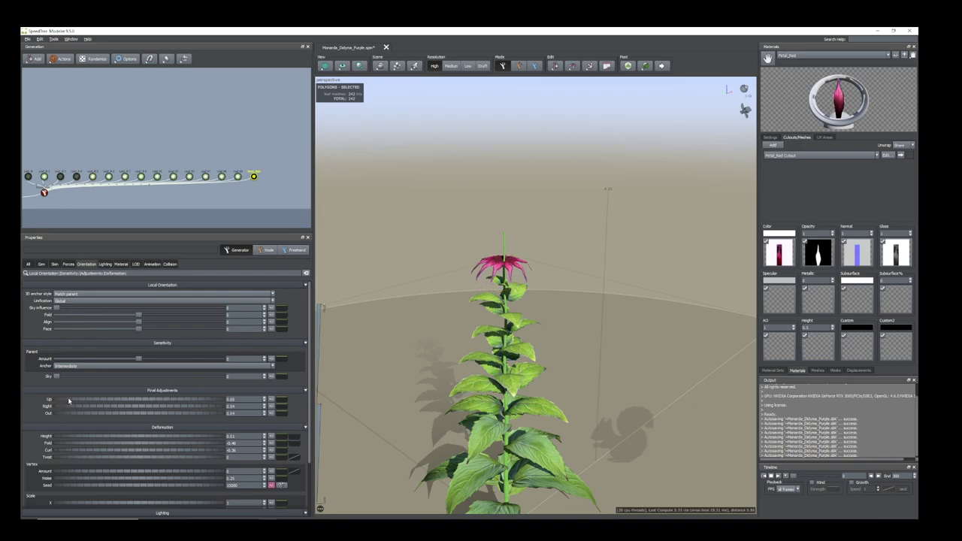
Set the petal ring's final adjustments to Up 0.02 and Out 0.18, and its generation Position to -0.1
drag(64, 413, 68, 413)
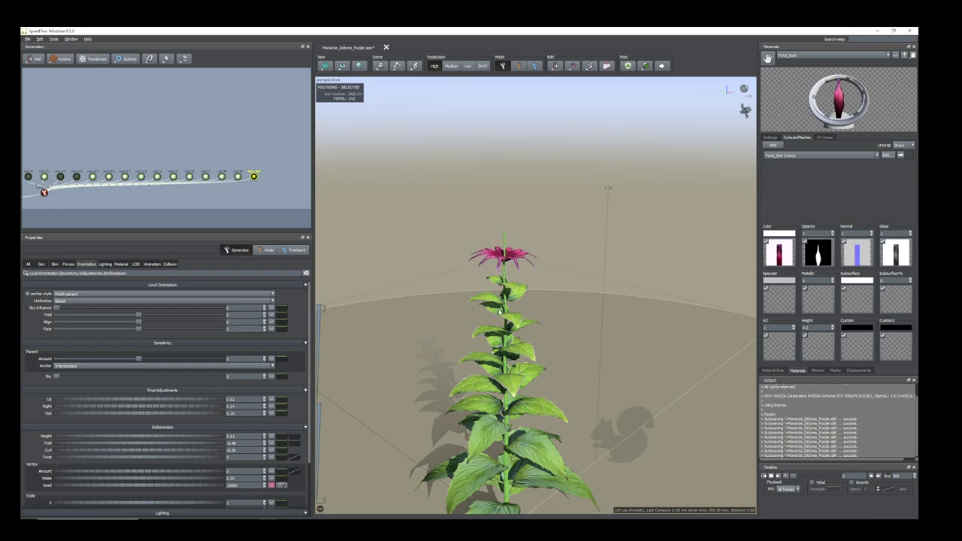
drag(475, 280, 527, 278)
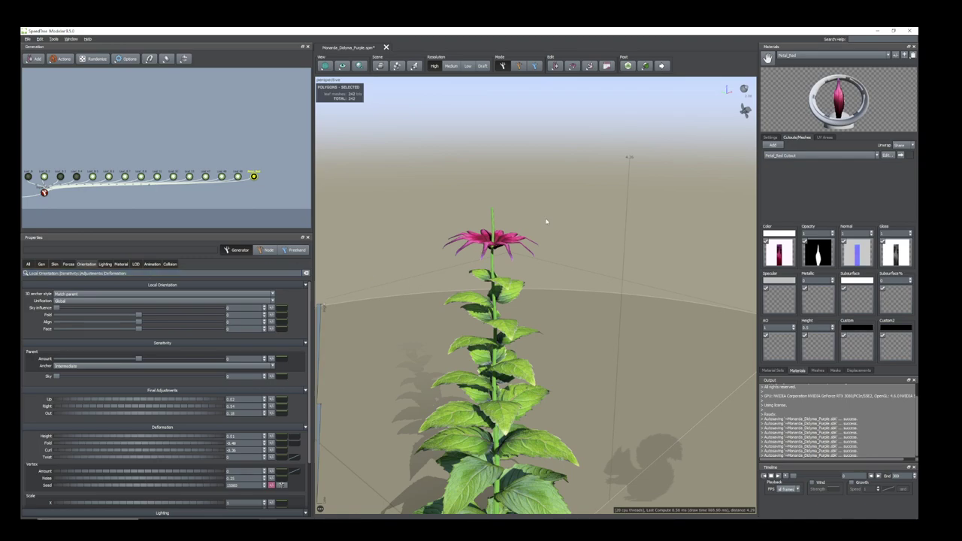
click(42, 264)
scroll(130, 435, down, 1)
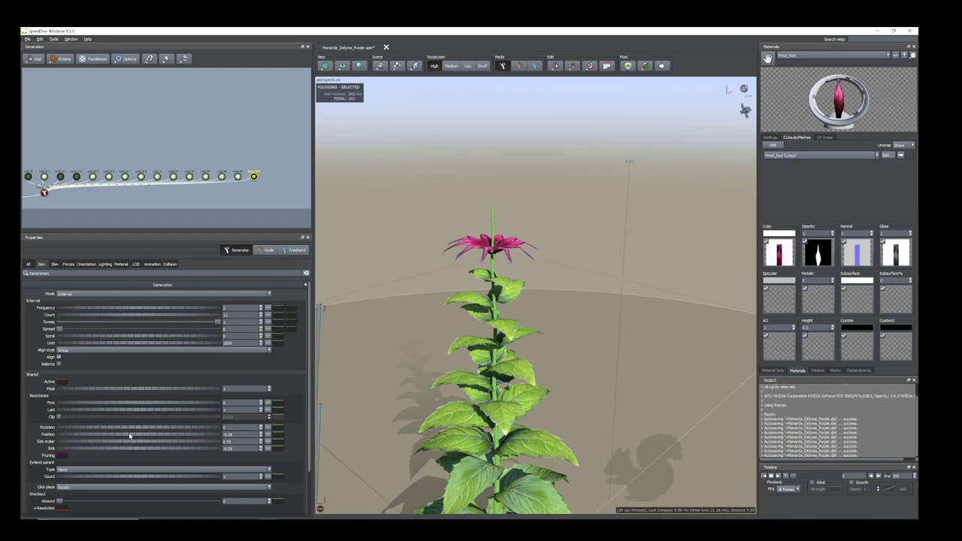
scroll(130, 435, down, 1)
drag(498, 317, 496, 283)
scroll(519, 331, up, 1)
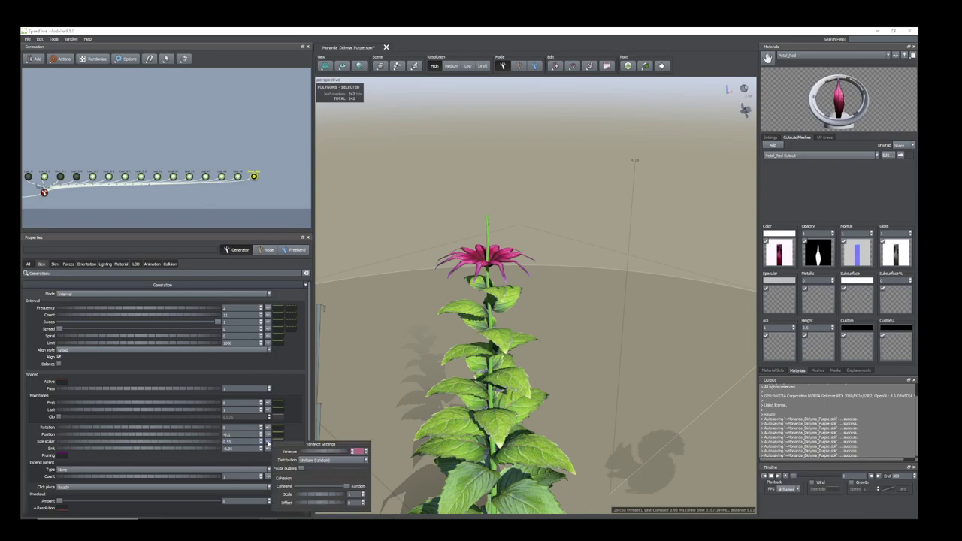
Compare the size and placement of the petal ring with the reference photo monarda_didyma.jpg
drag(917, 33, 793, 50)
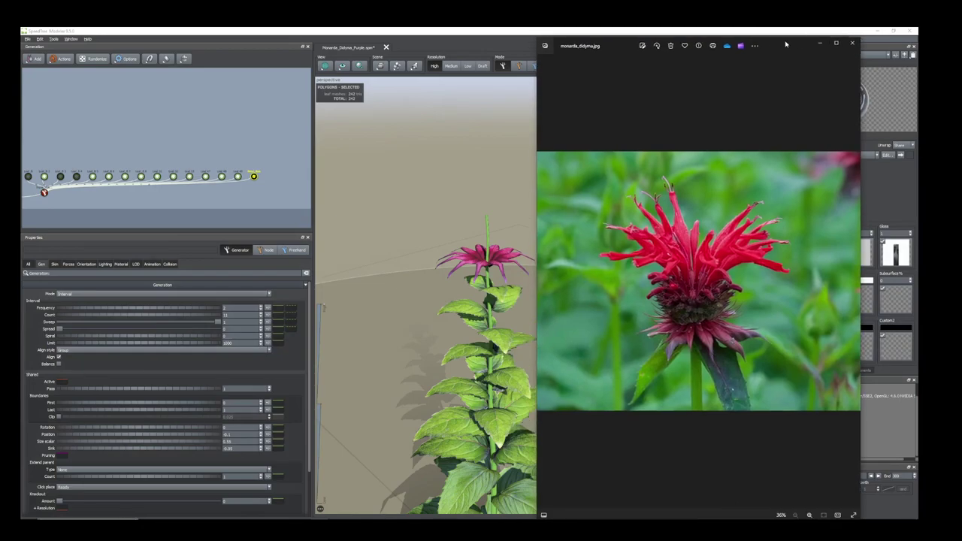
drag(786, 45, 918, 83)
drag(518, 231, 519, 260)
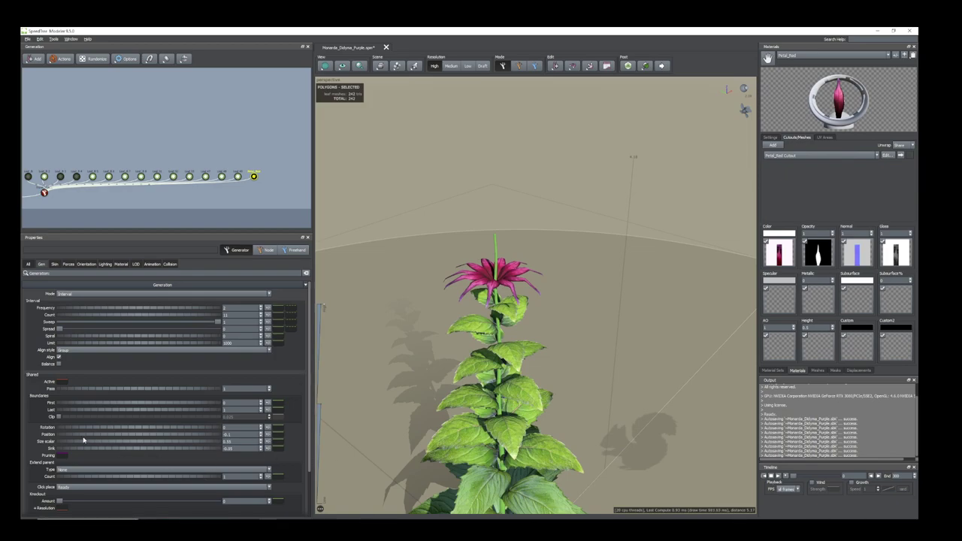
Add slight random variance to the petal ring's size scalar and position
click(267, 443)
drag(323, 453, 345, 458)
scroll(421, 320, up, 2)
scroll(421, 319, up, 2)
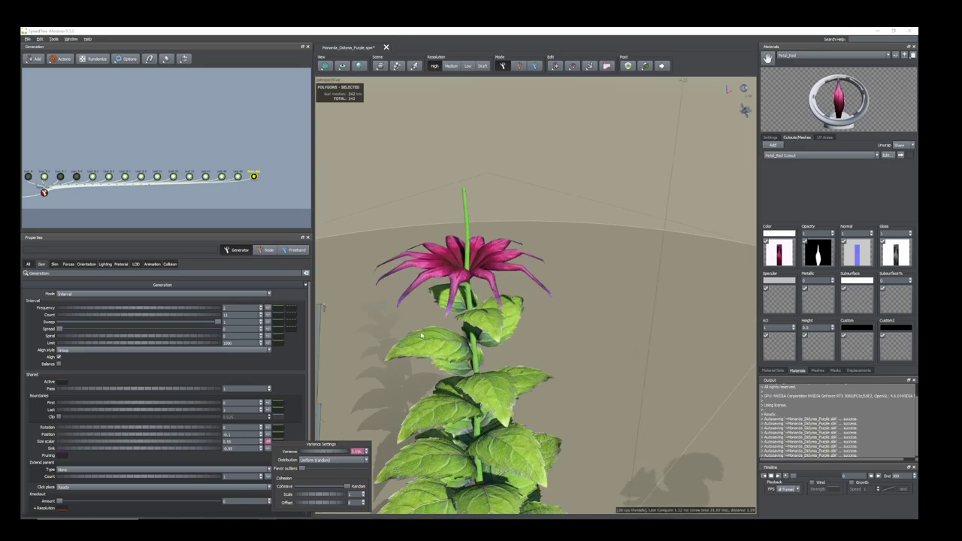
drag(421, 319, 418, 297)
click(268, 442)
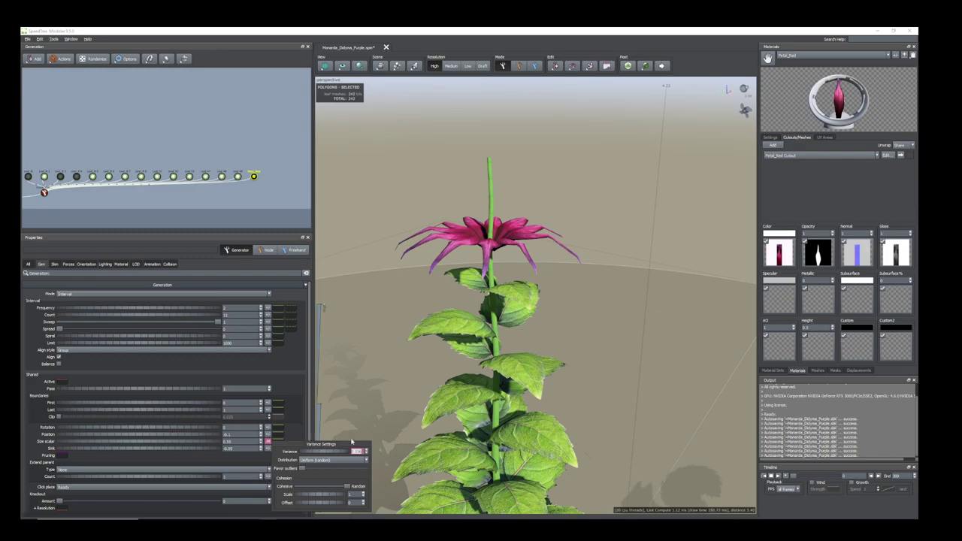
drag(319, 453, 324, 457)
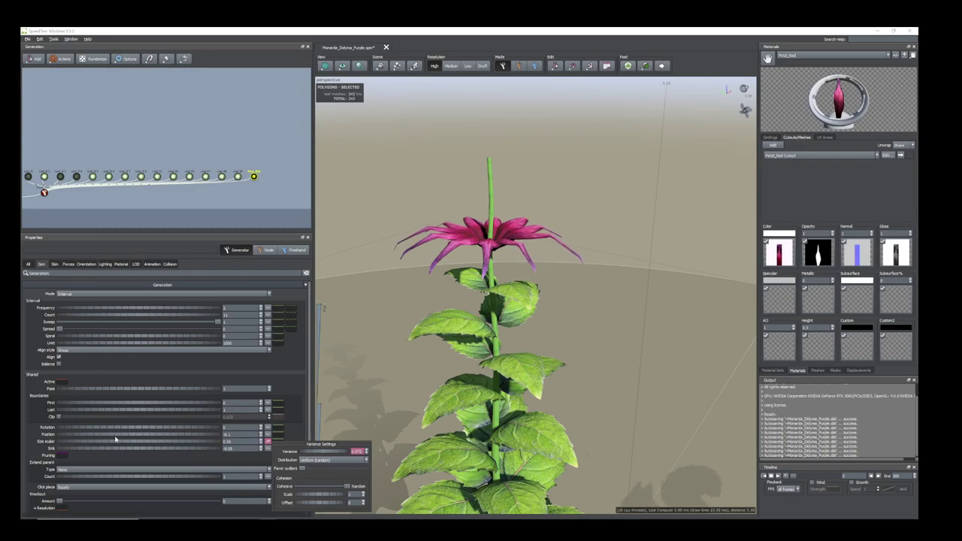
click(269, 434)
drag(312, 447, 313, 448)
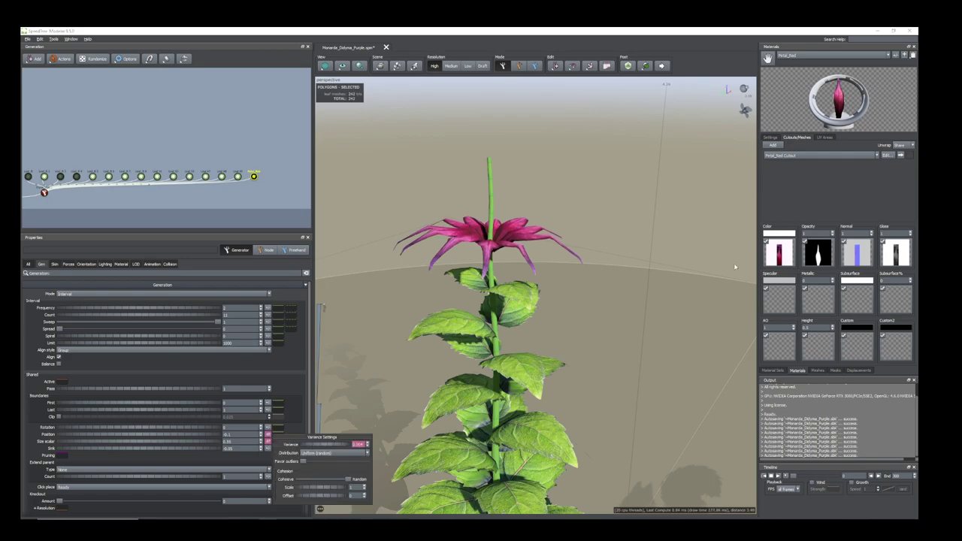
Examine the varied petal ring from another angle and check it against the lower part of the flower in monarda_didyma.jpg
scroll(610, 313, down, 4)
drag(610, 314, 380, 289)
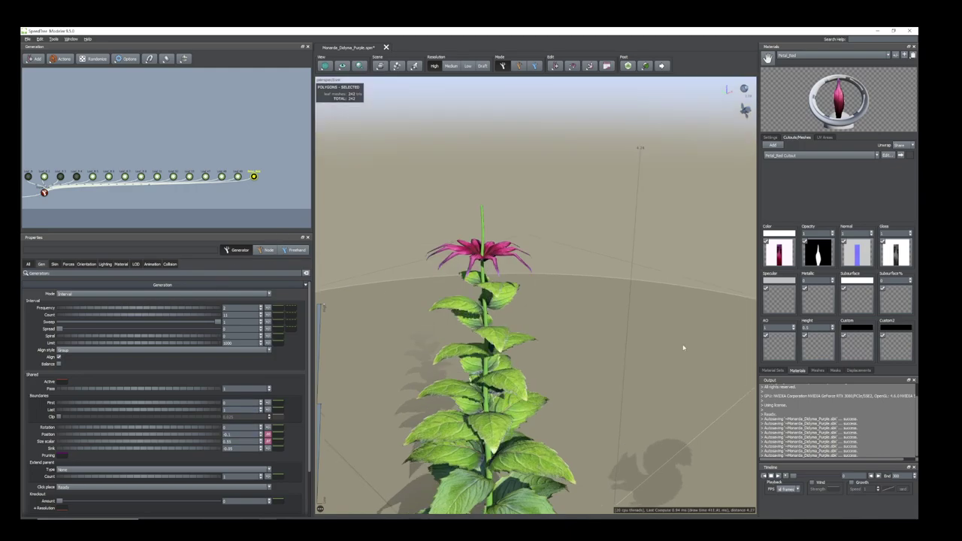
drag(961, 84, 808, 54)
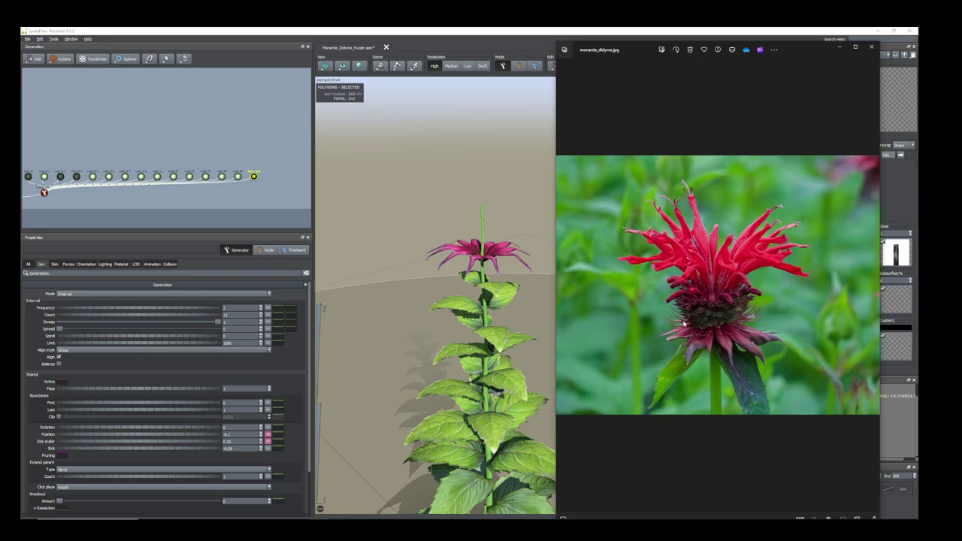
drag(794, 53, 961, 94)
Add a new leaf generator to the stem generator that carries the leaves and Petal_Red
scroll(130, 181, up, 1)
middle_drag(134, 194, 139, 168)
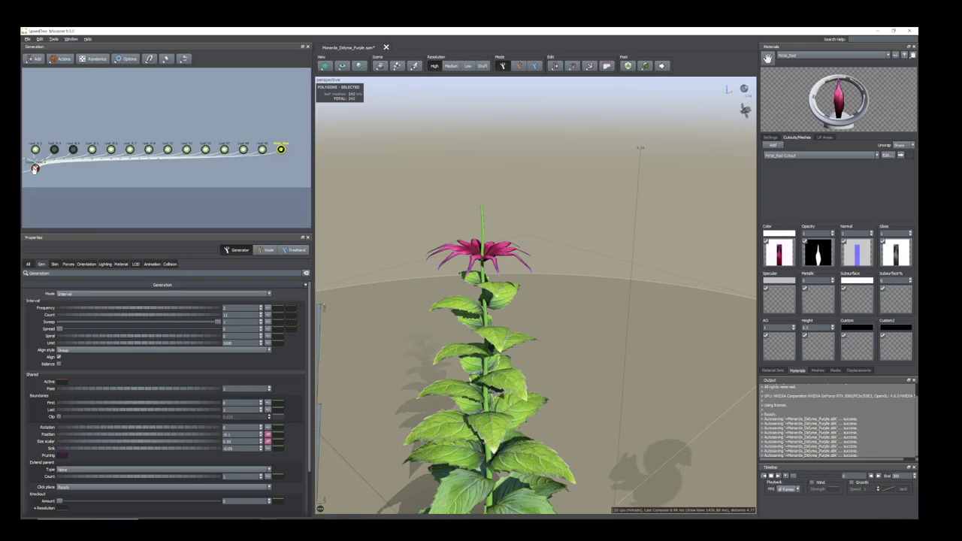
click(35, 168)
right_click(35, 168)
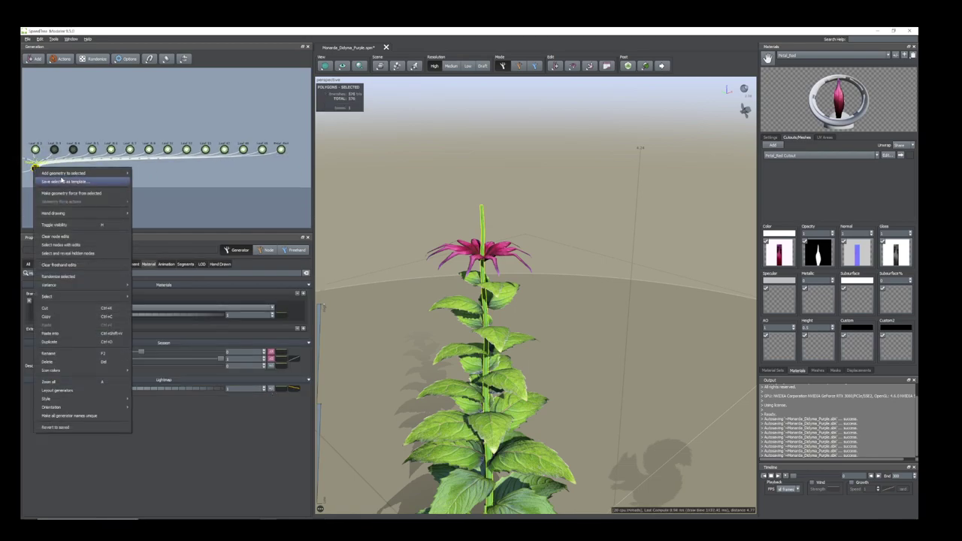
mouse_move(83, 173)
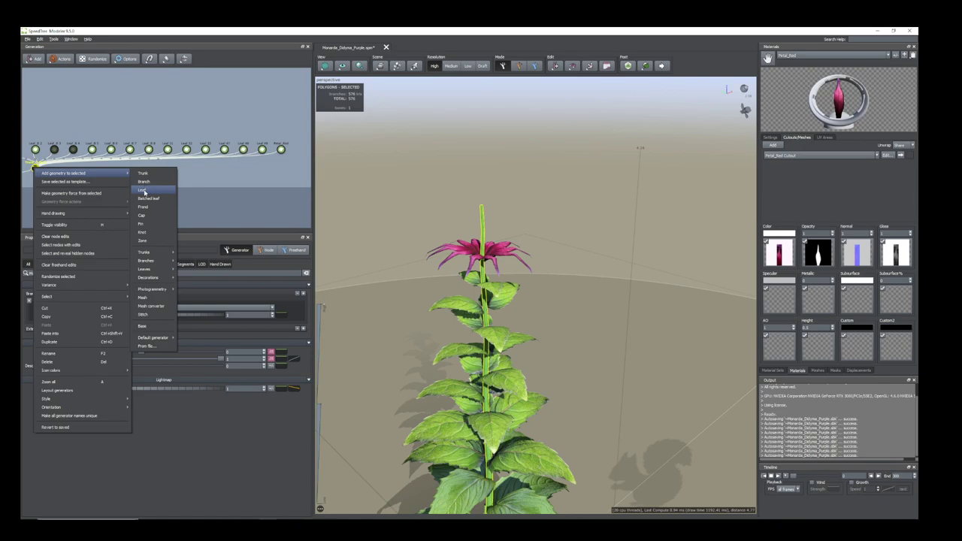
click(144, 182)
Rename the new leaf generator next to Petal_Red as Thin_Petal
scroll(270, 184, up, 4)
middle_drag(266, 178, 55, 135)
scroll(224, 142, up, 6)
right_click(272, 185)
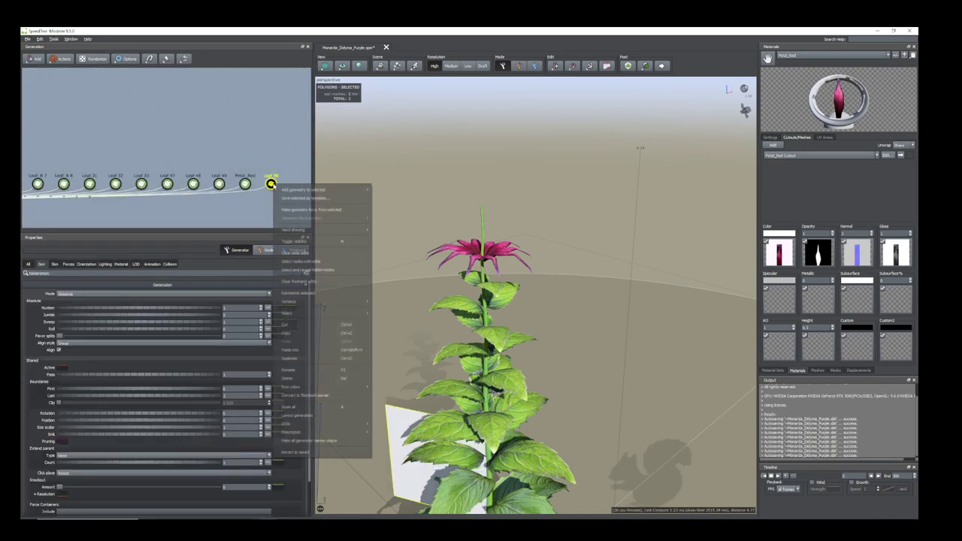
click(292, 369)
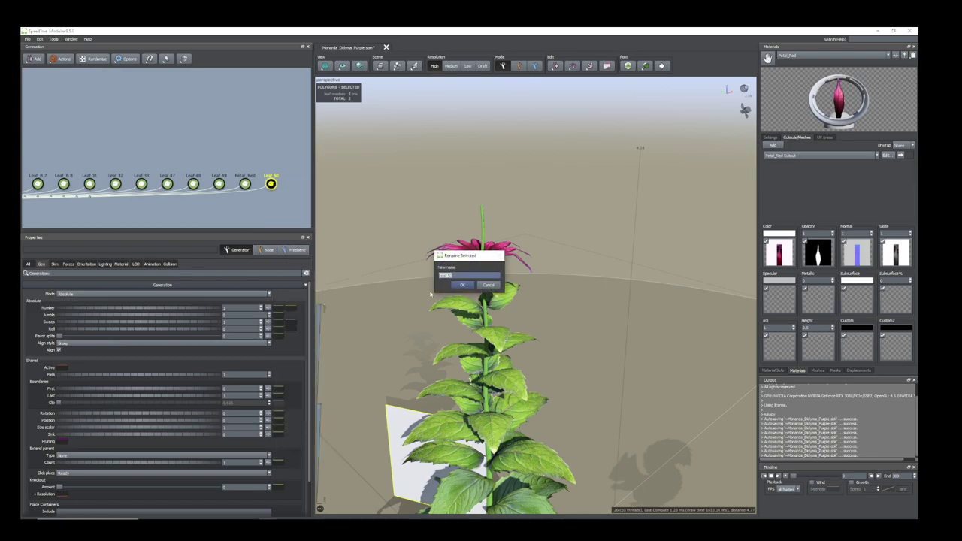
text(l)
text(hin_)
text(P)
key(Return)
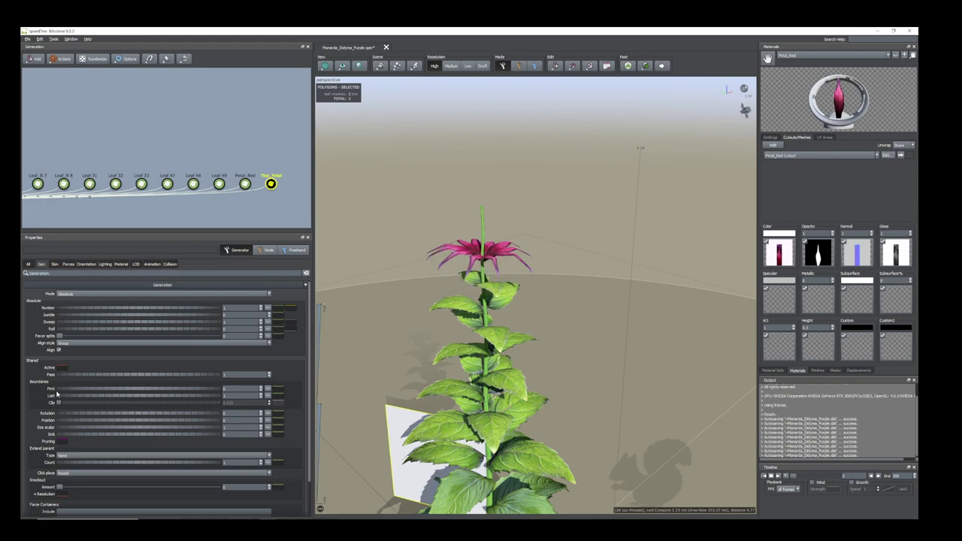
Lay the Thin_Petal plane nearly flat with a Right final adjustment of -0.52 and raise its Position to 0.51
drag(63, 424, 79, 425)
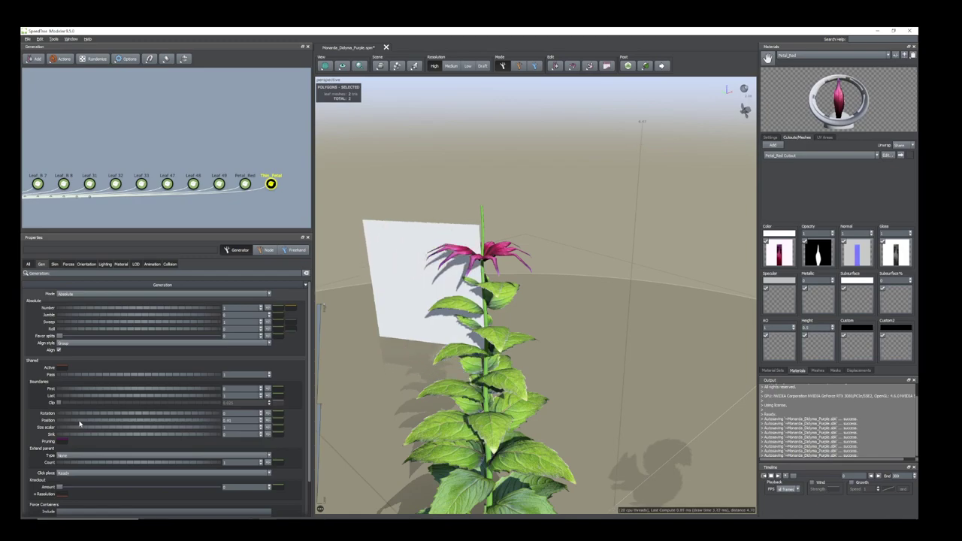
click(86, 264)
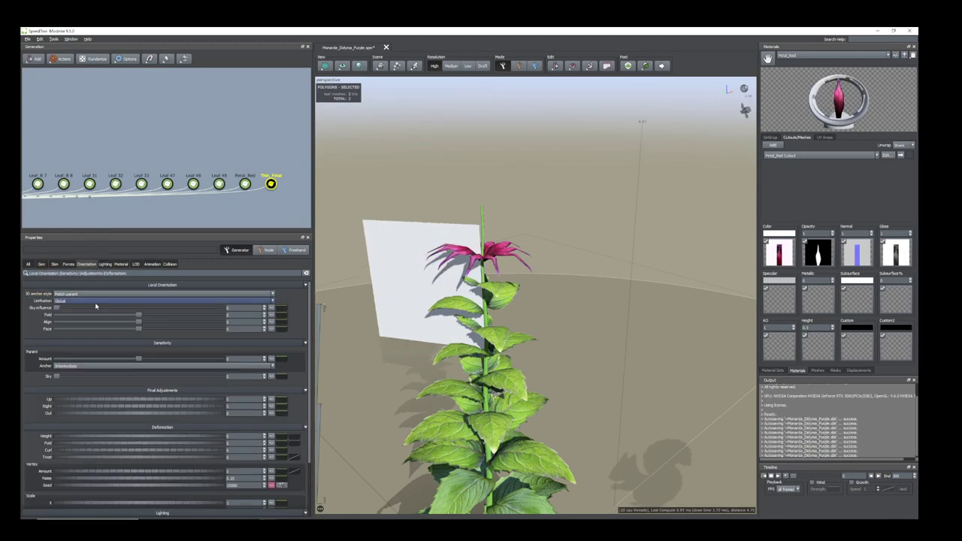
drag(66, 414, 46, 447)
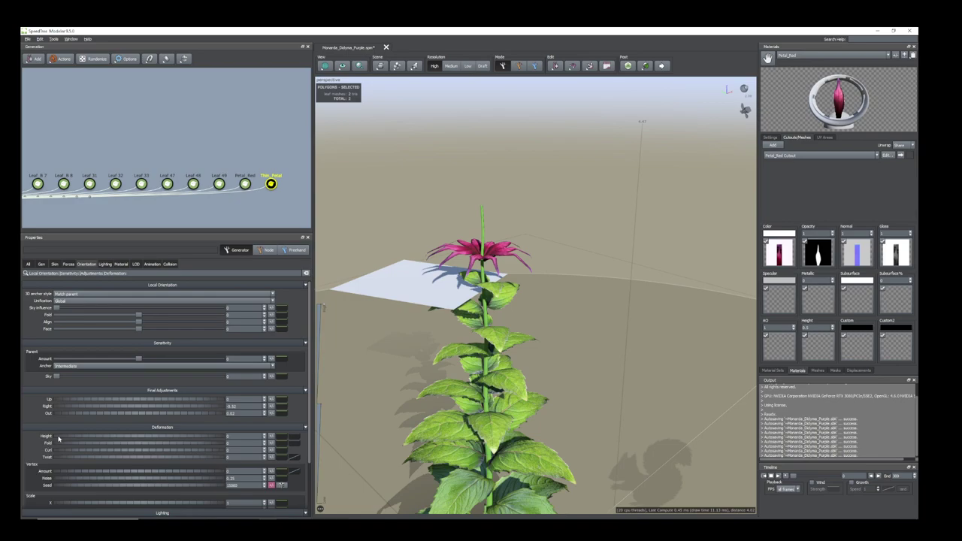
click(41, 264)
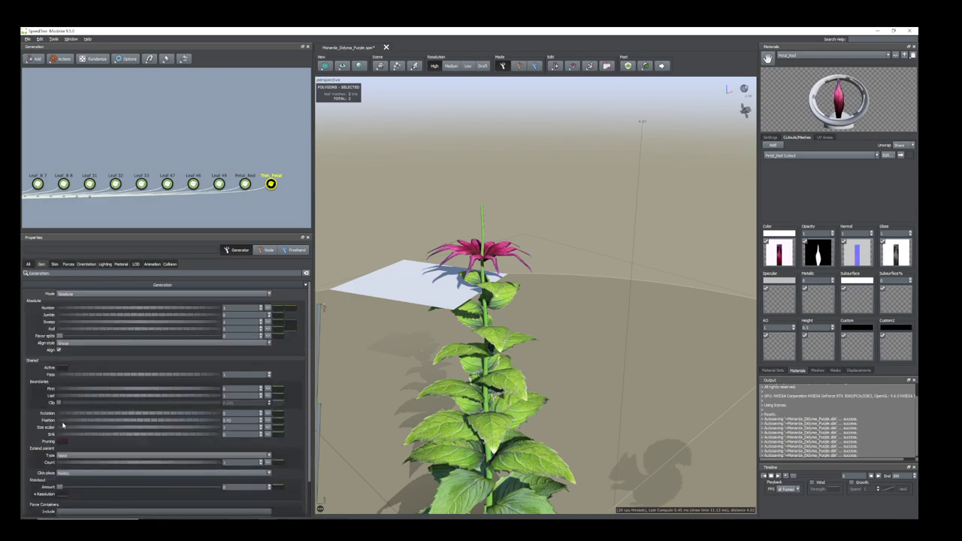
drag(64, 423, 67, 423)
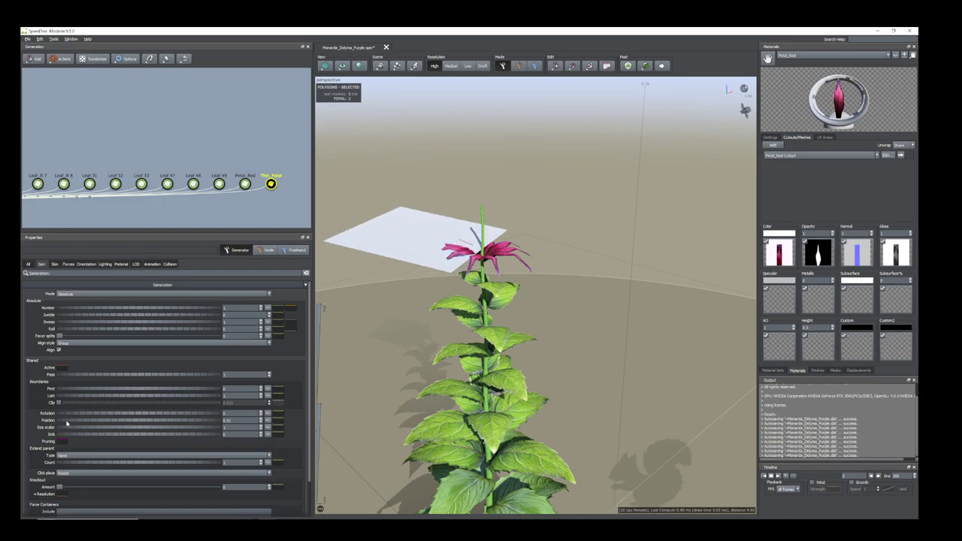
drag(448, 308, 453, 360)
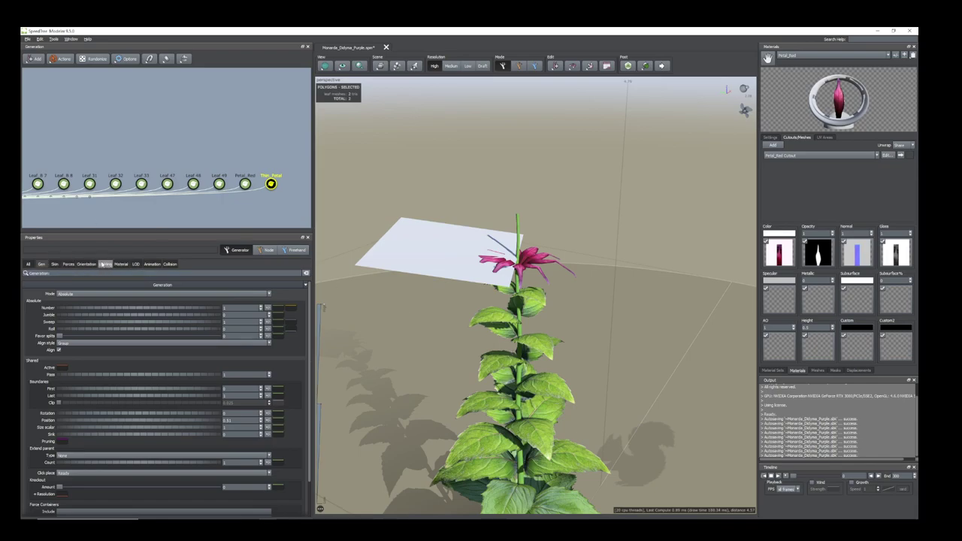
Assign the Leaf_T_Red material to the Thin_Petal generator
click(123, 265)
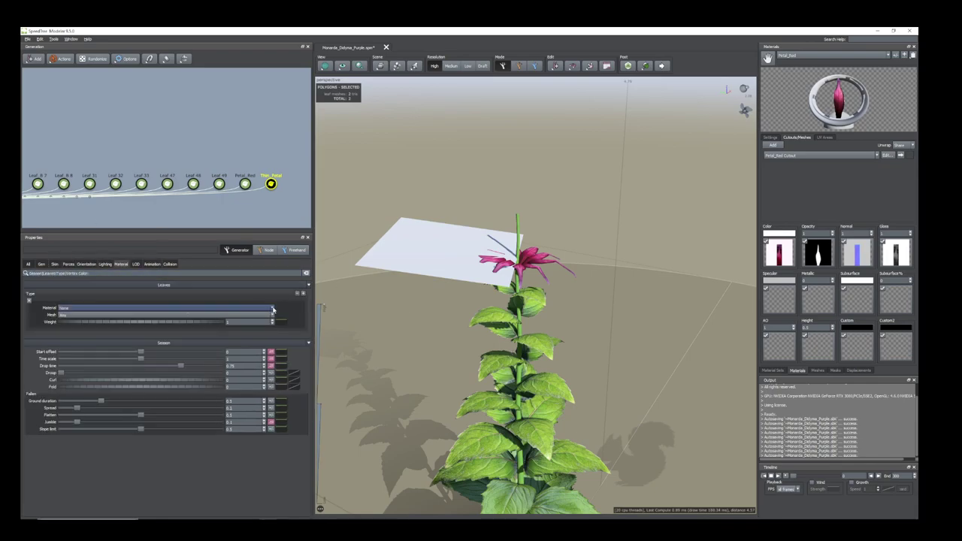
click(273, 310)
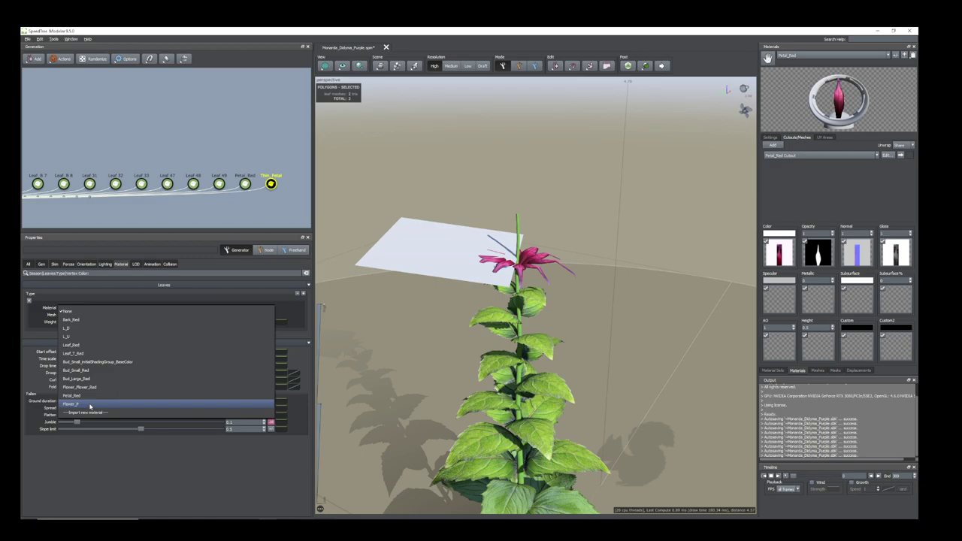
click(90, 352)
scroll(516, 310, up, 5)
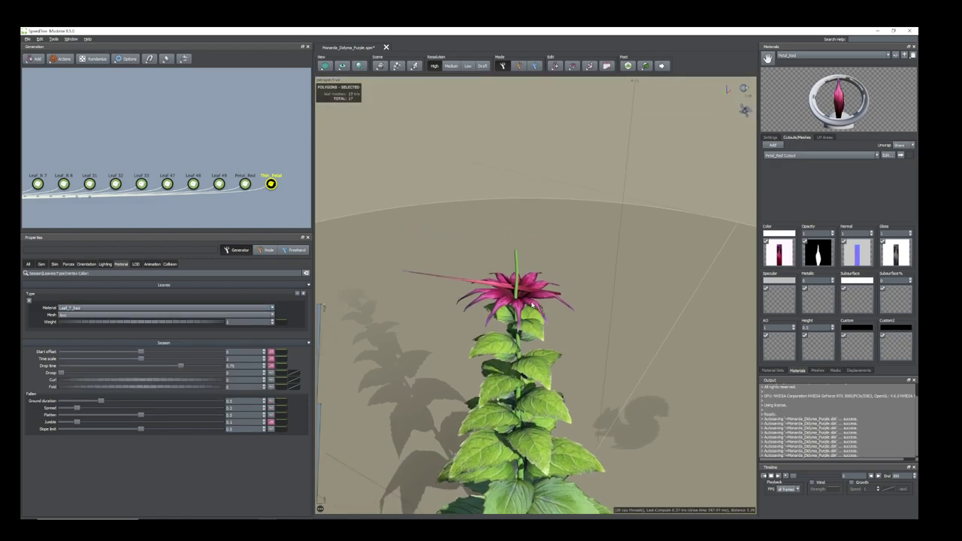
drag(516, 309, 514, 289)
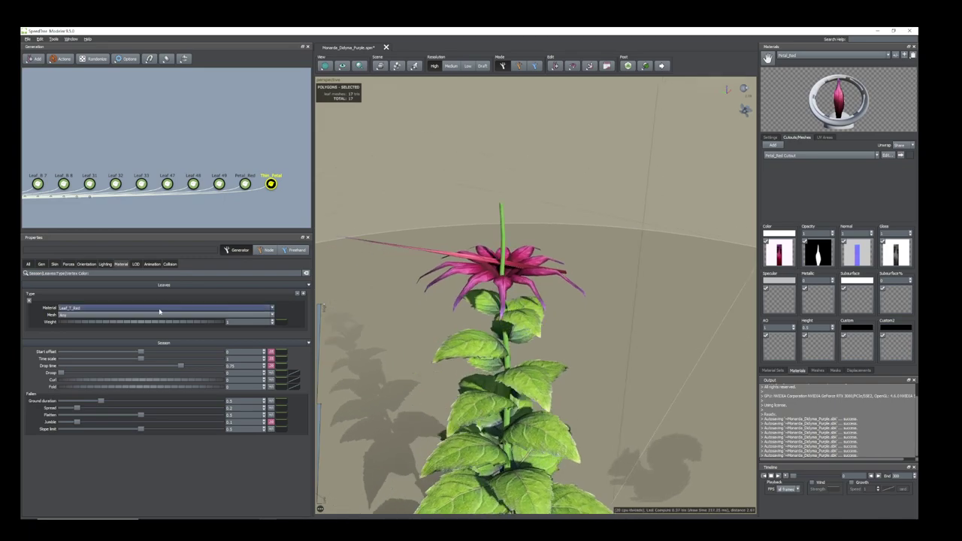
Reduce Thin_Petal's size scalar to 0.57 and give it a negative sink so it sits farther out from the stem
click(45, 263)
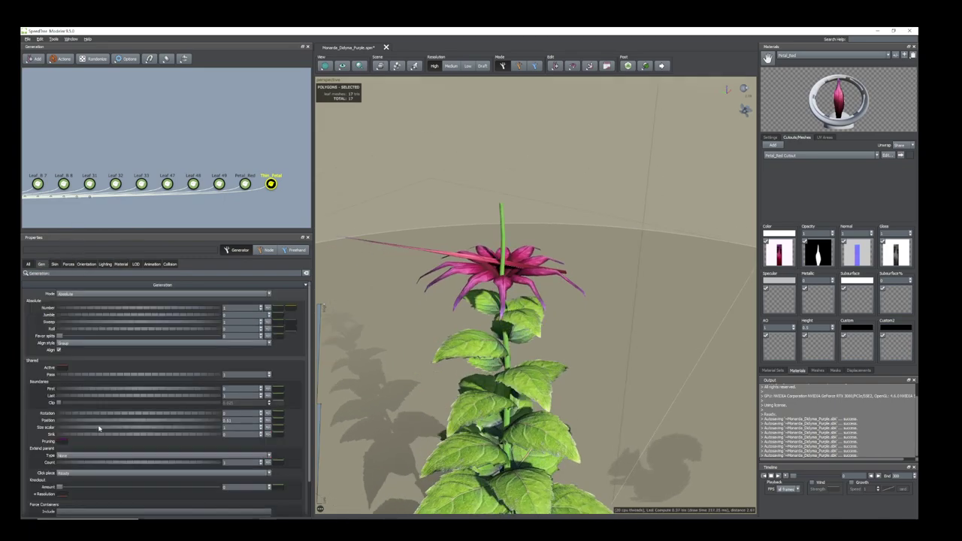
drag(141, 427, 131, 424)
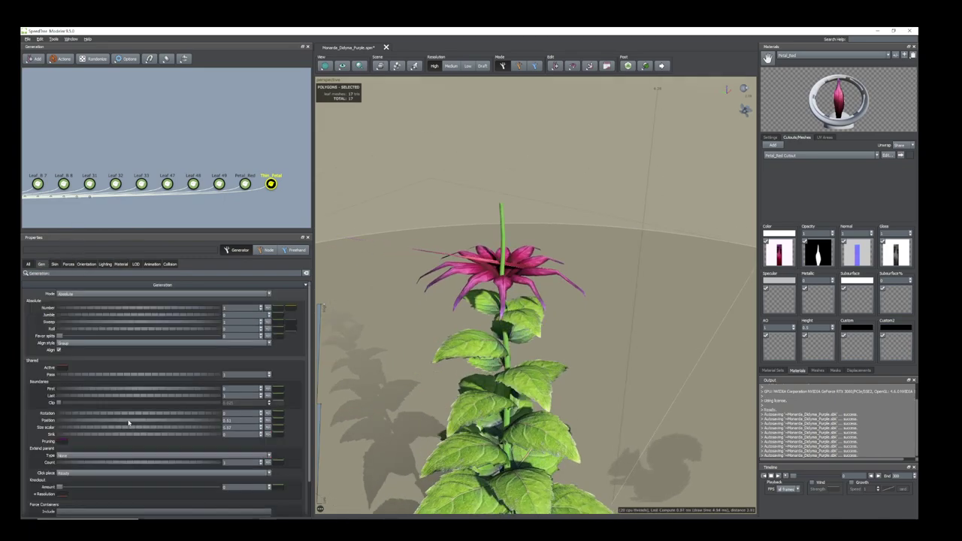
click(474, 261)
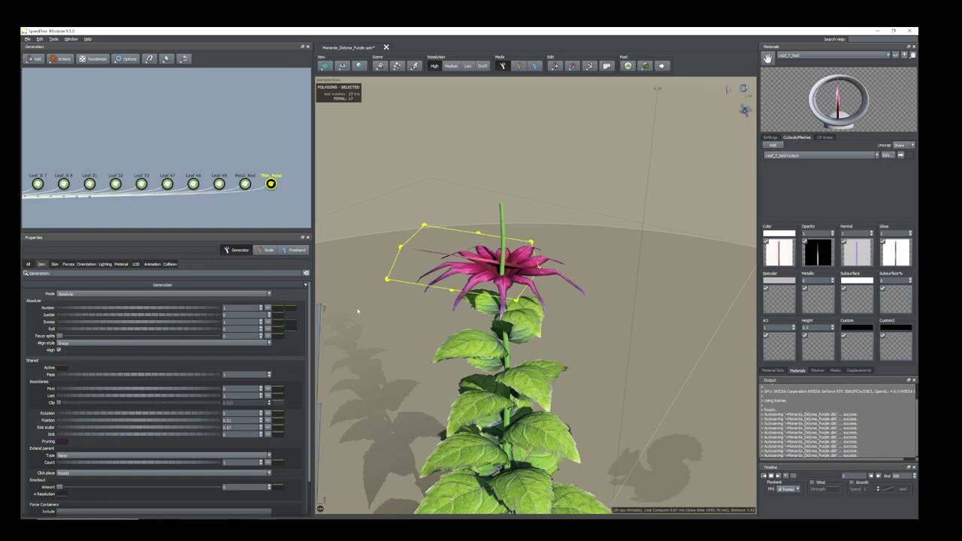
drag(74, 437, 64, 434)
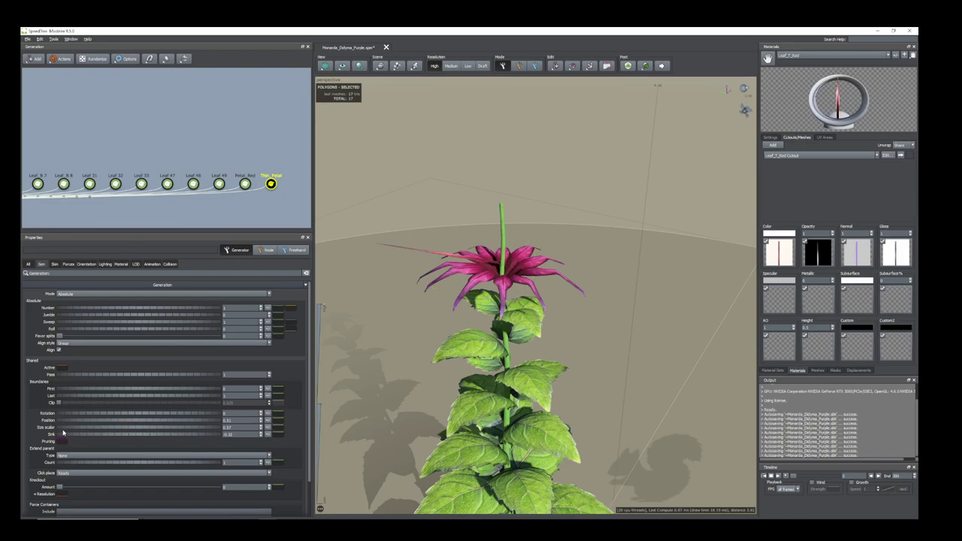
drag(454, 359, 472, 264)
Deform the thin petal with Fold 0.41, Curl 0.18 and Twist 0.23
click(444, 198)
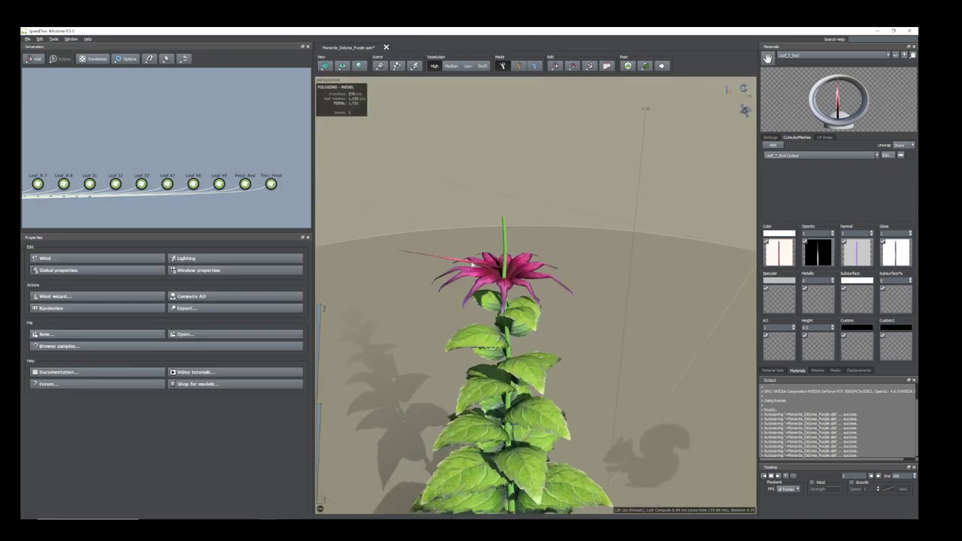
click(472, 264)
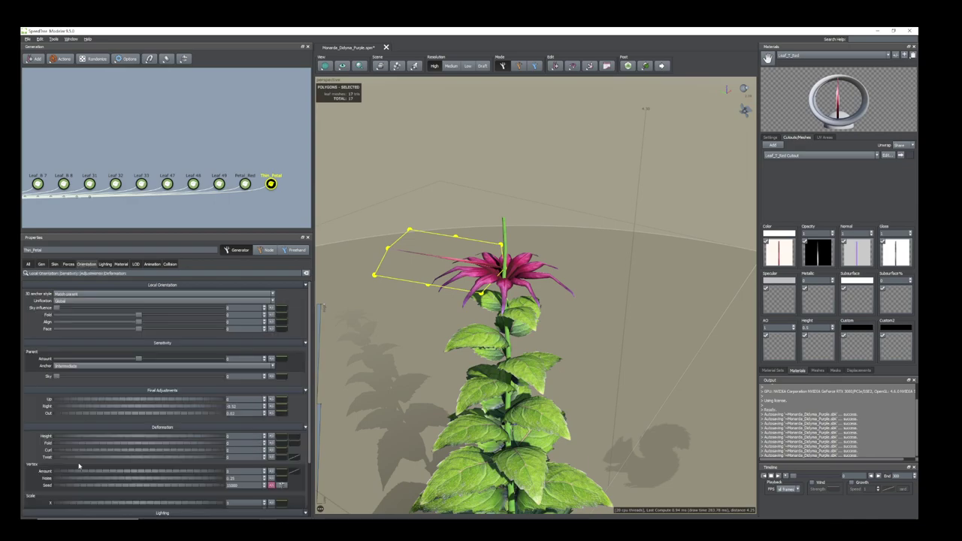
mouse_move(63, 445)
mouse_down()
mouse_move(76, 450)
mouse_move(67, 460)
mouse_up()
drag(498, 376, 515, 360)
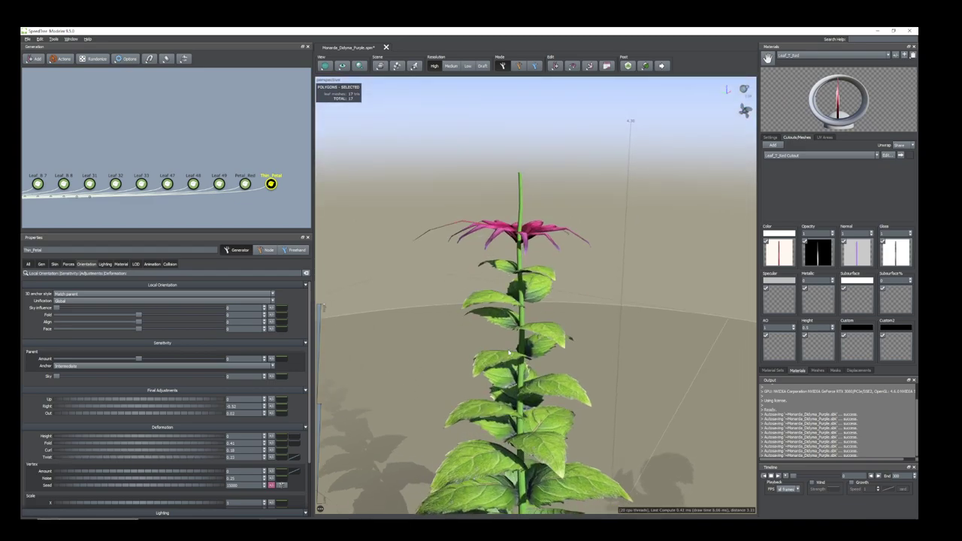
Reduce Thin_Petal's size scalar further and adjust the end point of its Position parent curve
click(41, 264)
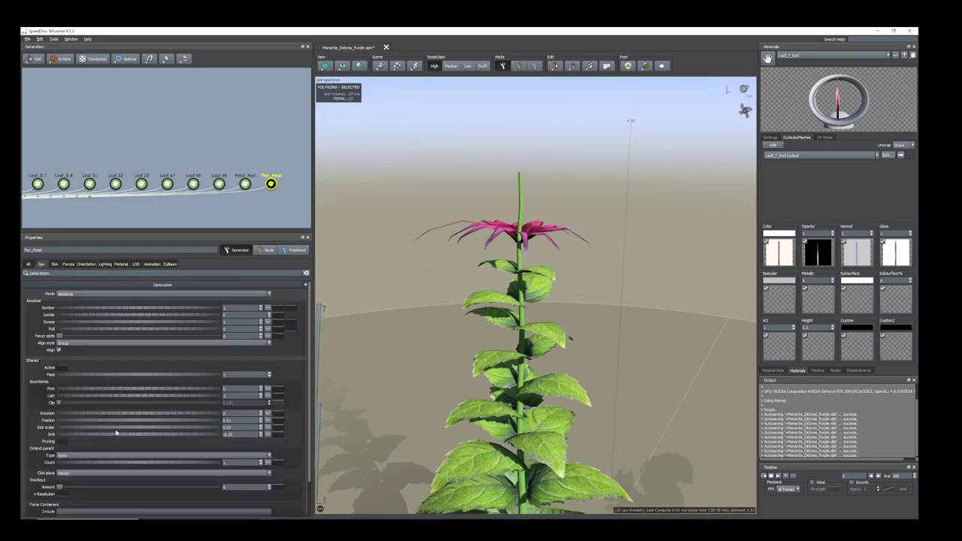
drag(119, 428, 69, 426)
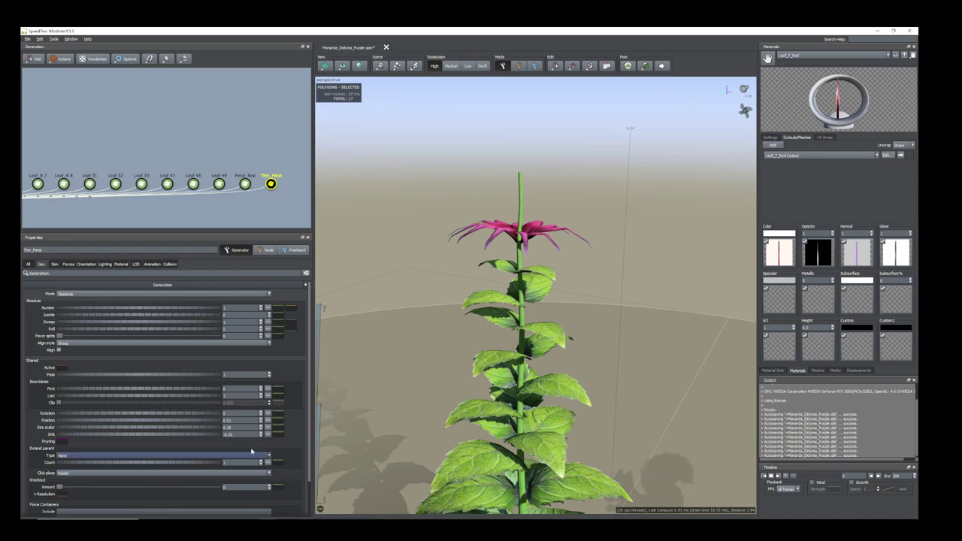
click(280, 421)
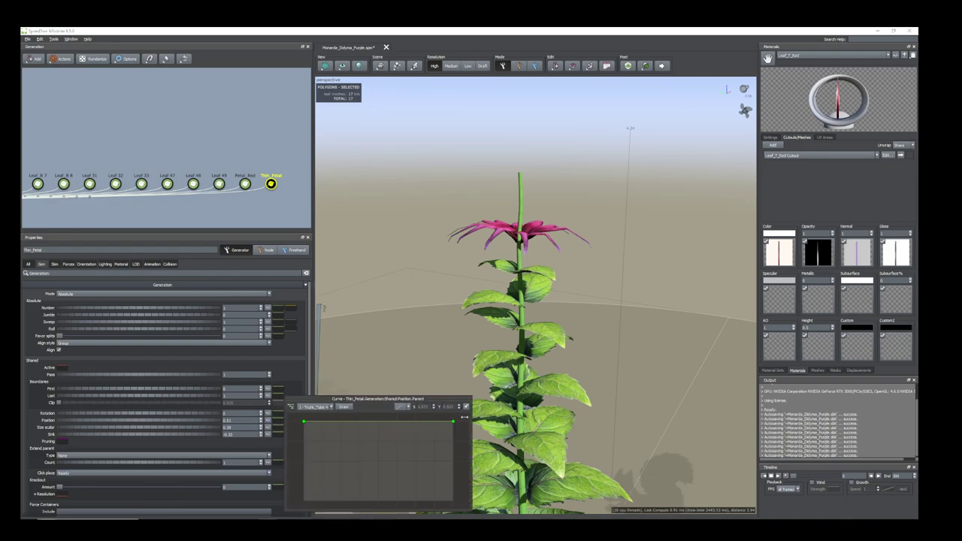
drag(452, 427, 448, 418)
drag(591, 310, 561, 329)
scroll(474, 354, up, 3)
drag(474, 355, 438, 233)
click(458, 224)
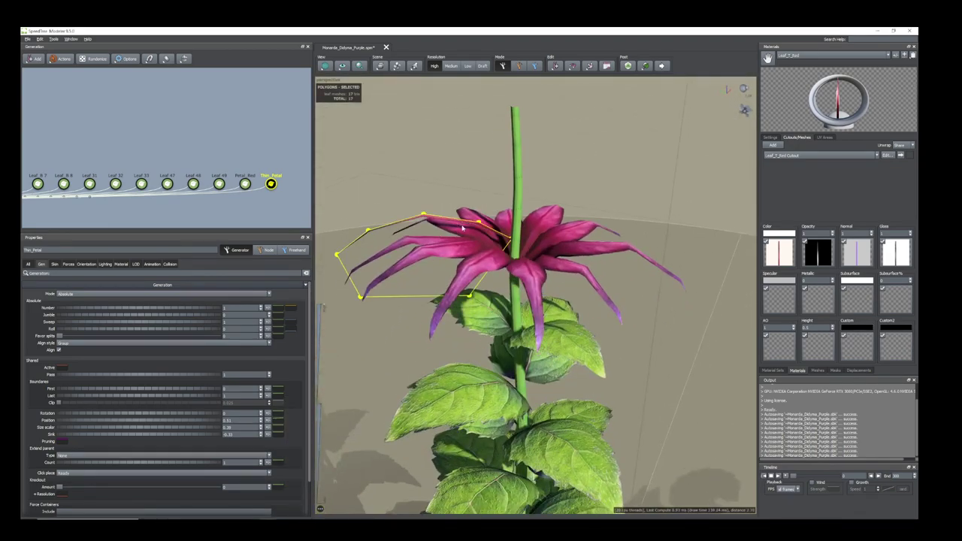
scroll(349, 314, down, 5)
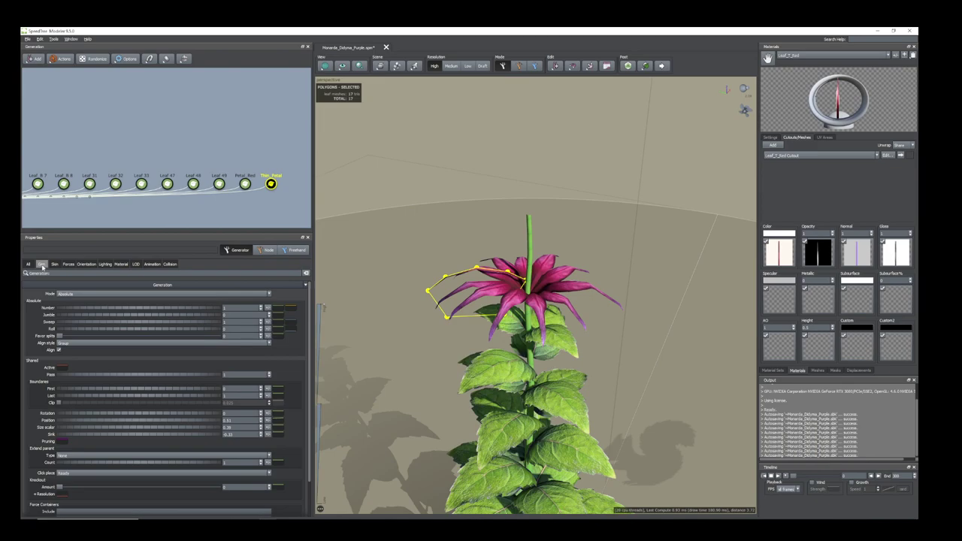
Switch Thin_Petal's generation mode to Interval and try shifting the petals along the stem with Position
click(114, 293)
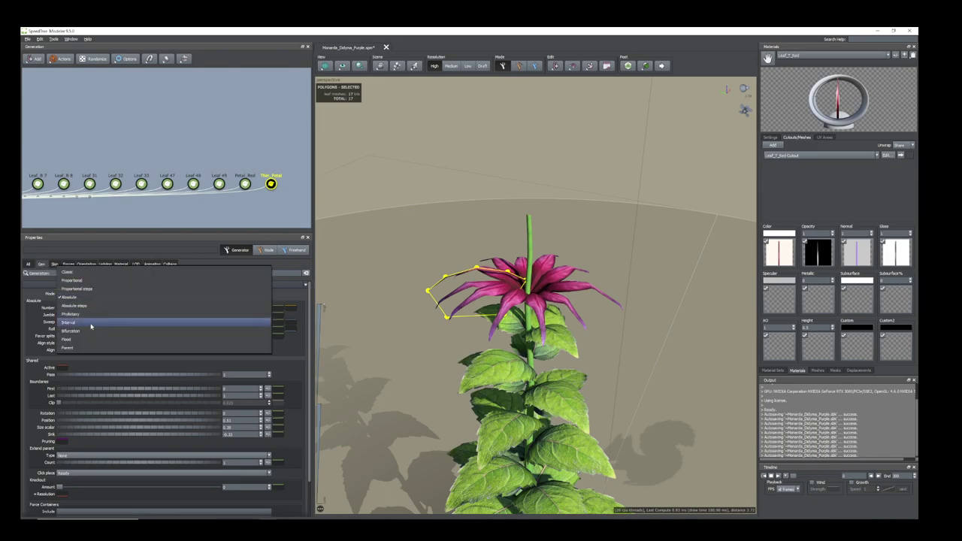
click(91, 322)
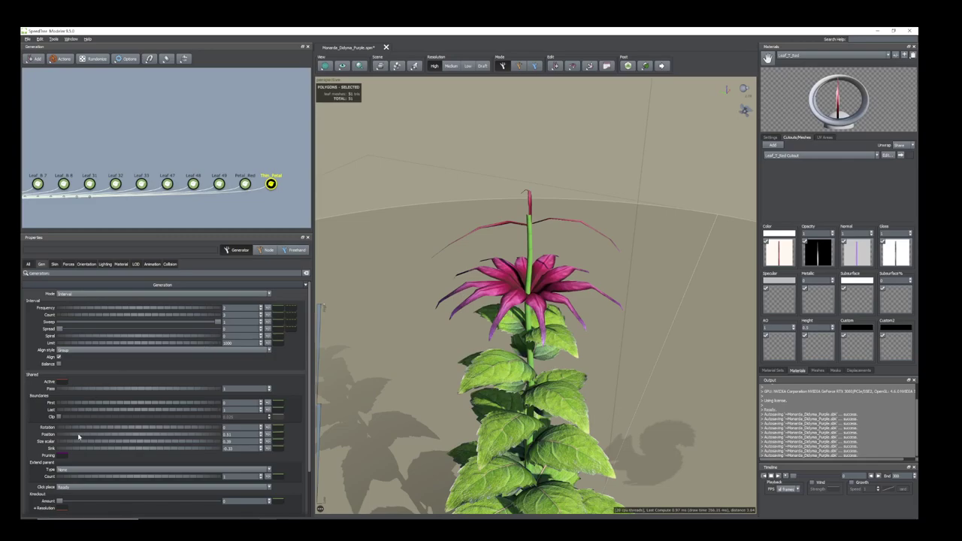
drag(81, 436, 120, 441)
mouse_move(72, 438)
mouse_down()
mouse_move(230, 447)
mouse_move(60, 435)
mouse_up()
scroll(443, 424, down, 4)
drag(444, 423, 429, 375)
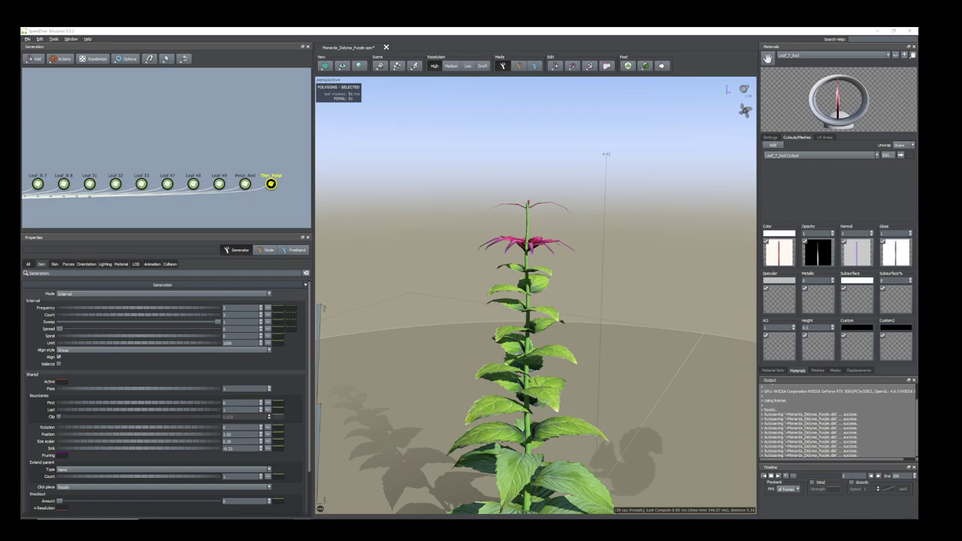
drag(595, 281, 514, 234)
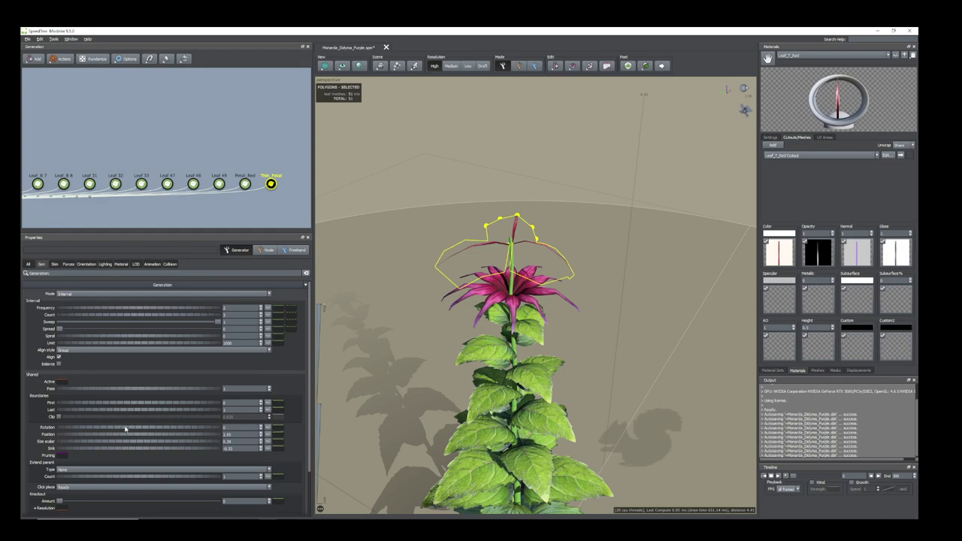
drag(113, 437, 171, 441)
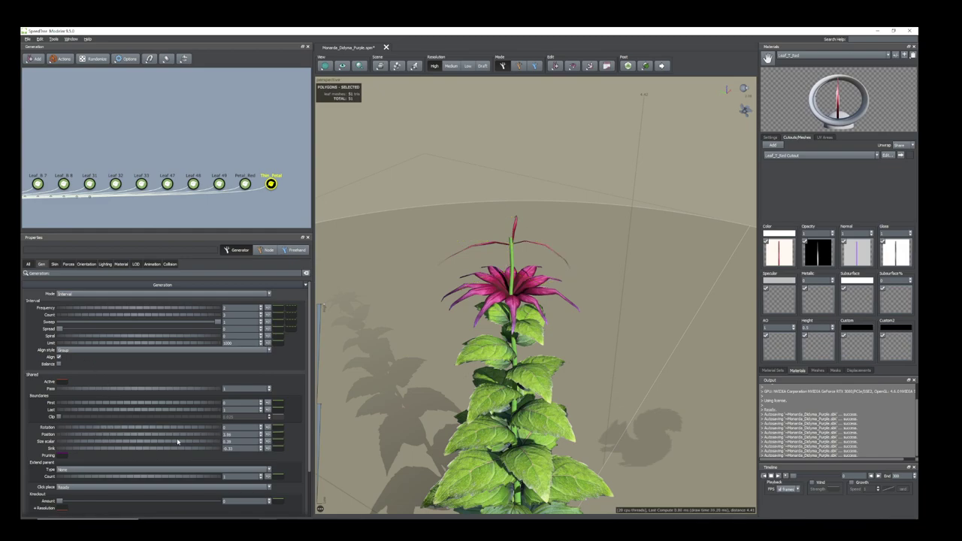
drag(80, 438, 103, 442)
scroll(373, 409, down, 3)
drag(373, 409, 368, 399)
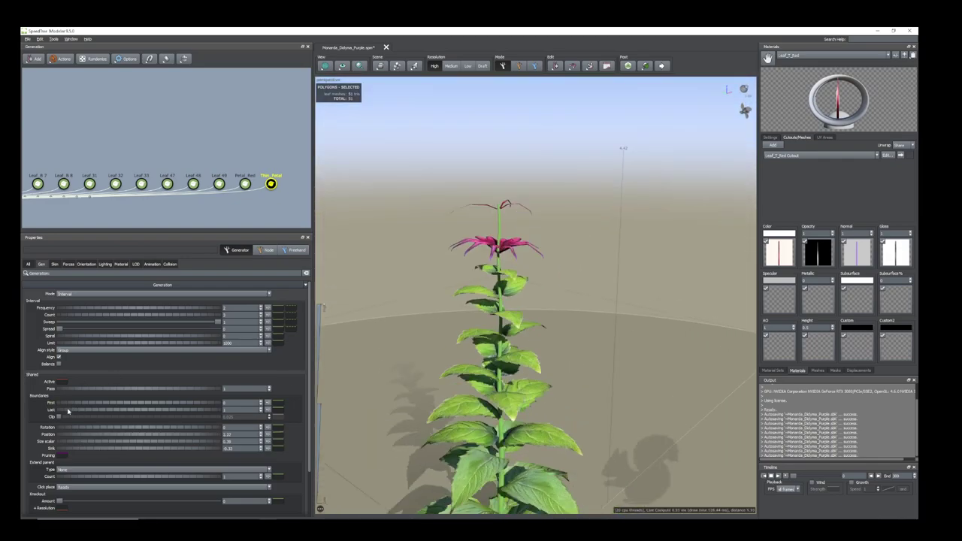
Try placing the interval petals with boundaries First -0.79 and Last 1.51 and a higher Position
drag(67, 412, 71, 412)
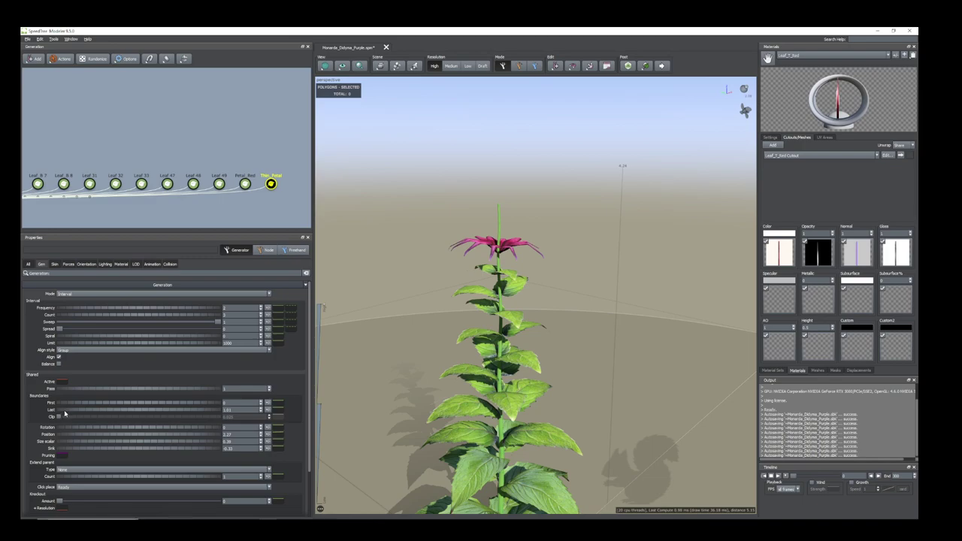
drag(63, 434, 72, 436)
drag(119, 440, 97, 444)
drag(129, 406, 109, 407)
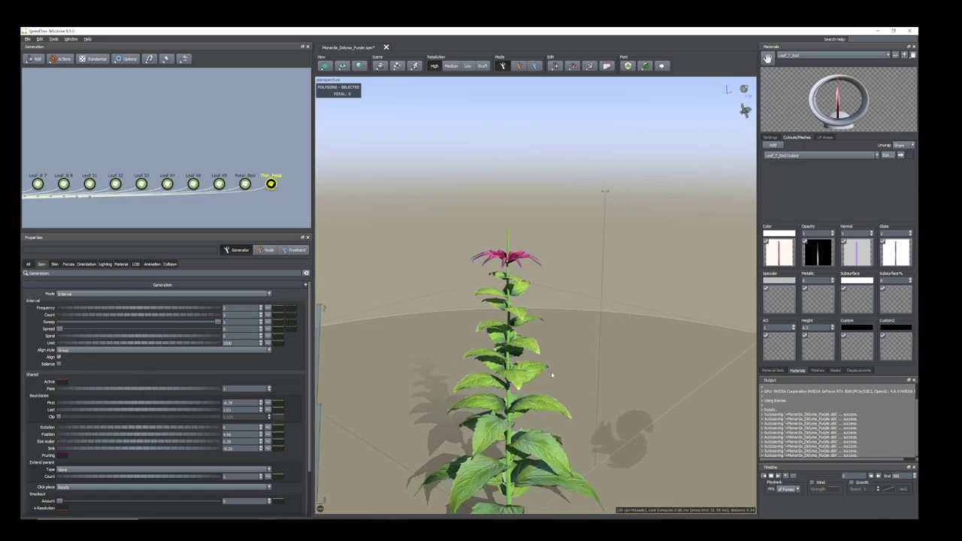
middle_drag(564, 367, 557, 350)
scroll(558, 351, down, 2)
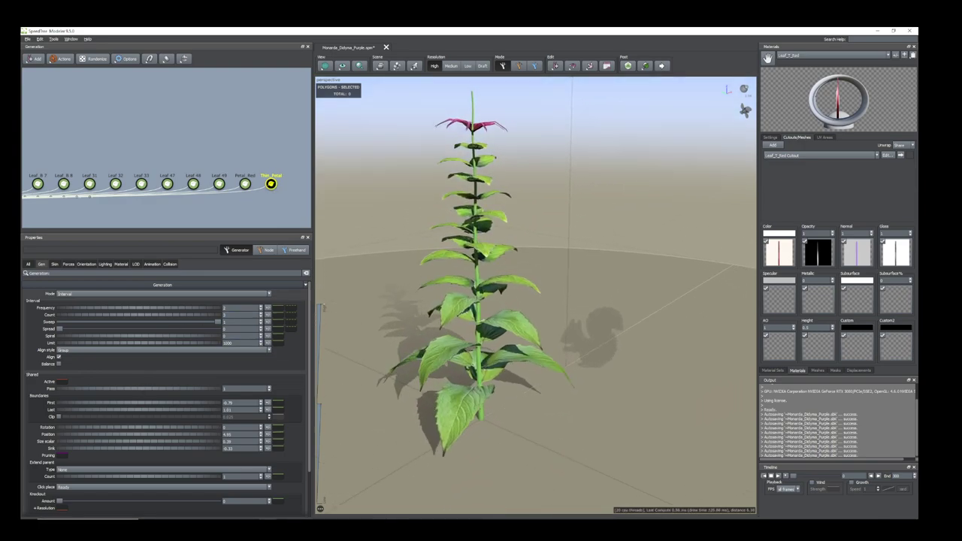
middle_drag(451, 146, 515, 286)
drag(516, 286, 557, 298)
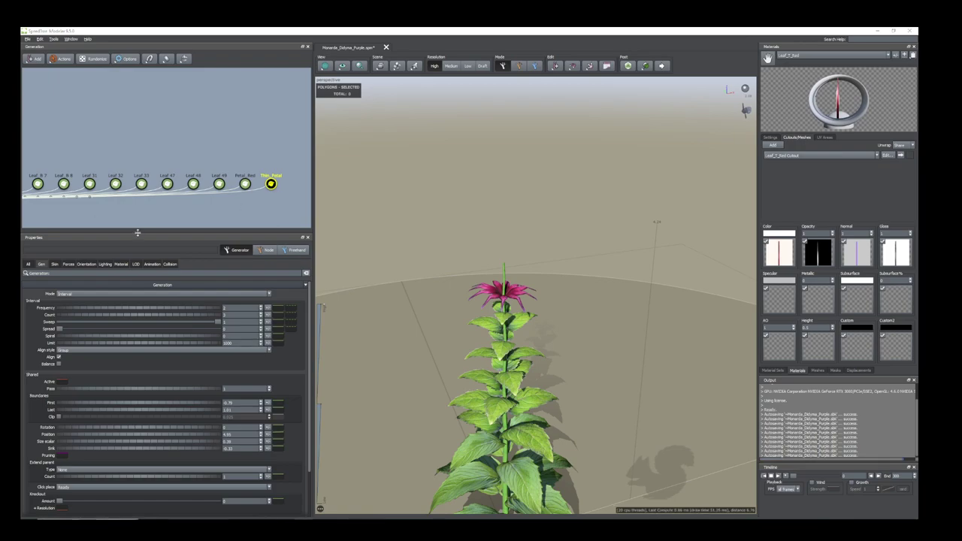
Delete the Thin_Petal generator
click(272, 189)
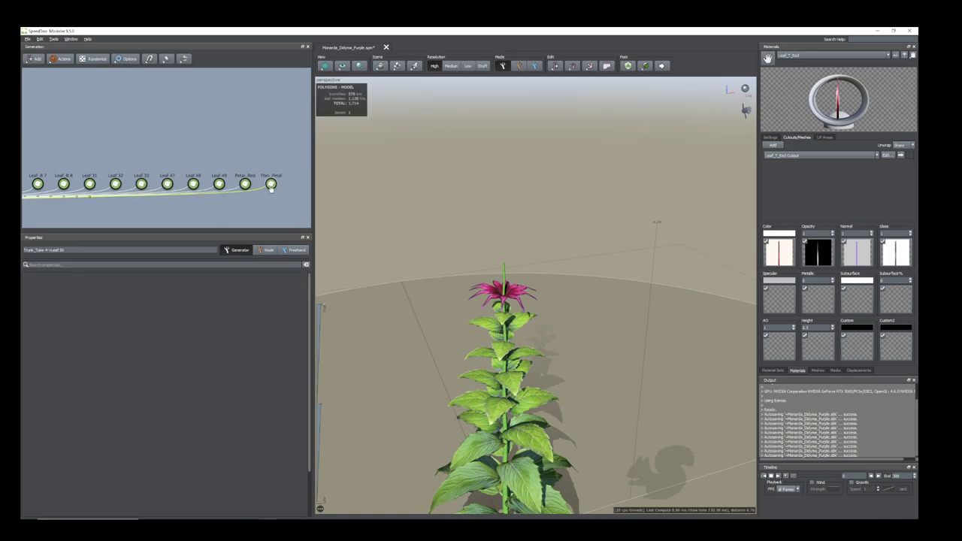
click(271, 185)
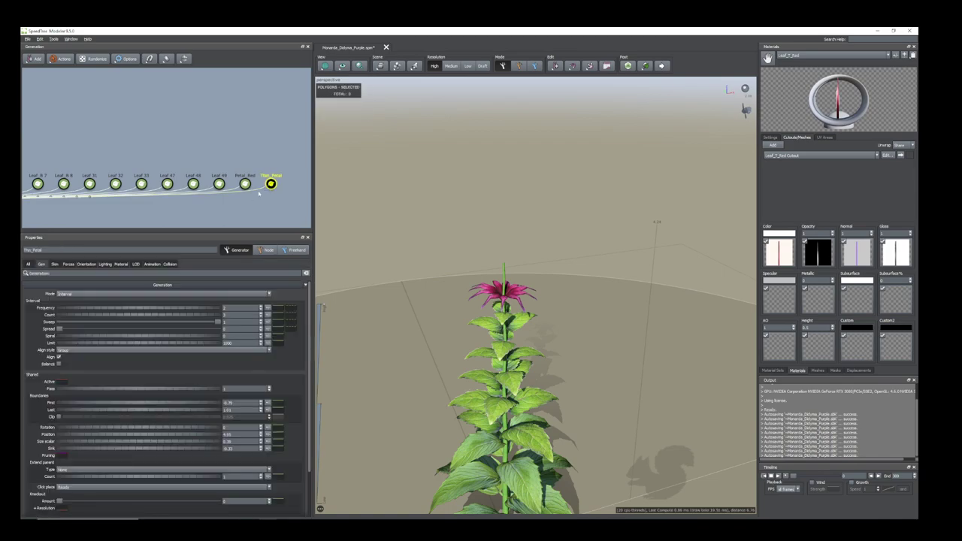
key(Delete)
Add a new leaf generator to the trunk generator that carries the red petals
scroll(154, 211, down, 2)
middle_drag(154, 211, 207, 212)
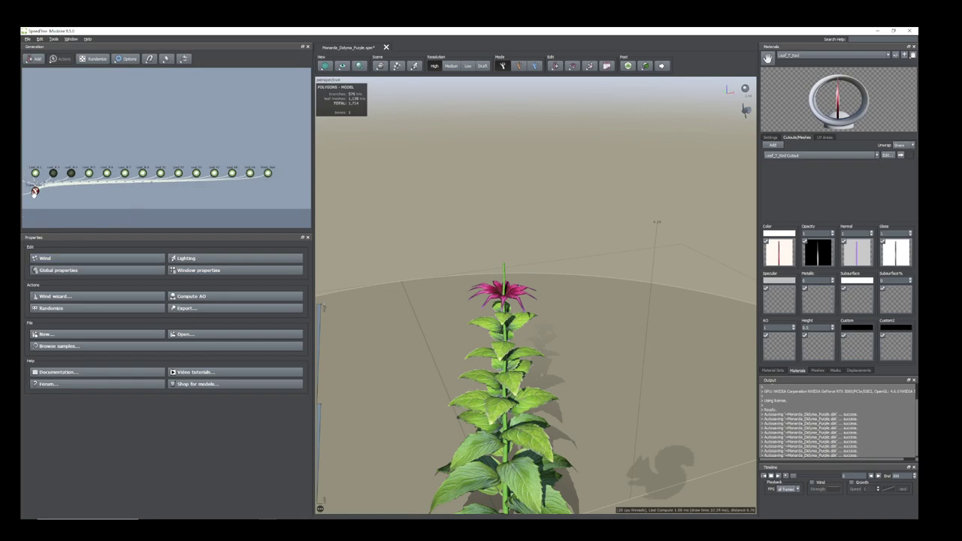
click(34, 189)
right_click(34, 191)
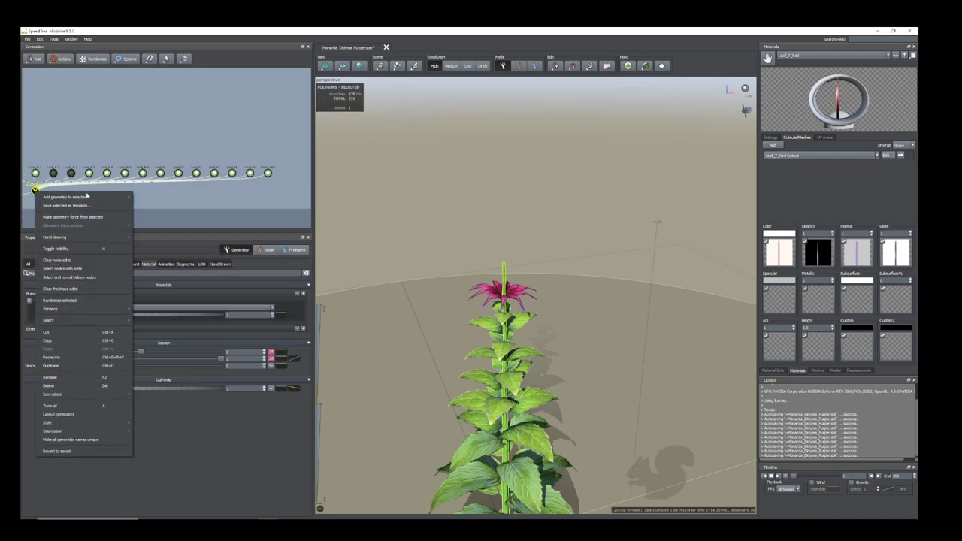
mouse_move(60, 196)
click(150, 210)
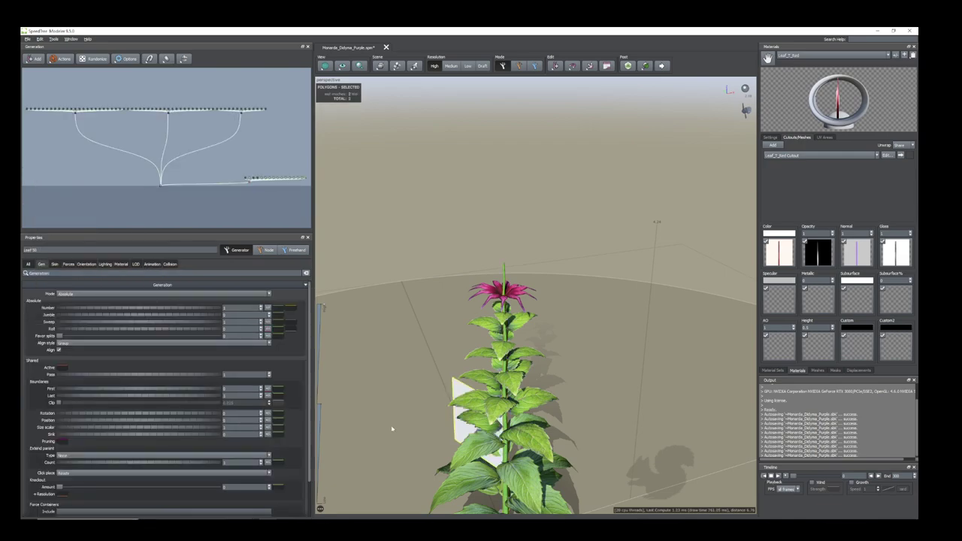
Lay the new leaf plane nearly flat with a Right final adjustment of -0.51 and raise its Position to 0.51
drag(66, 421, 80, 426)
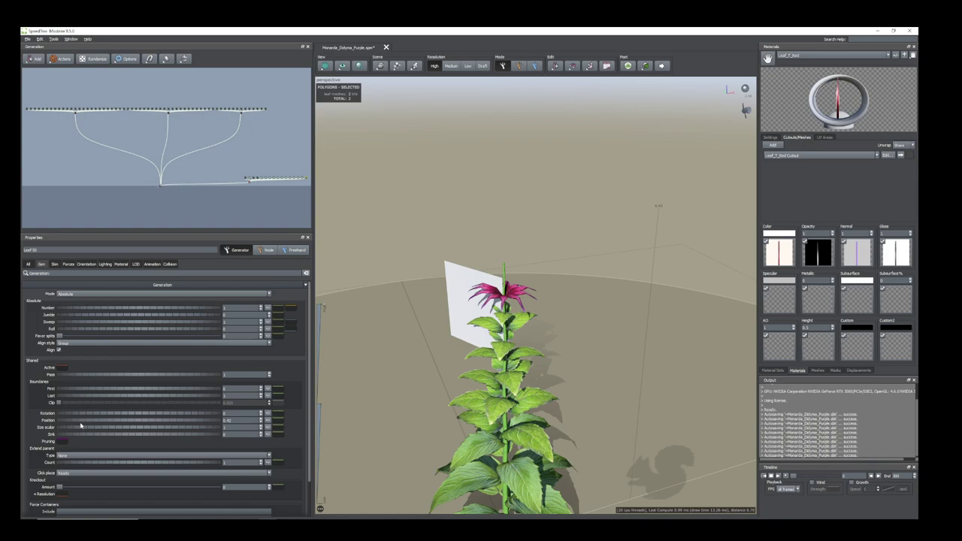
click(87, 264)
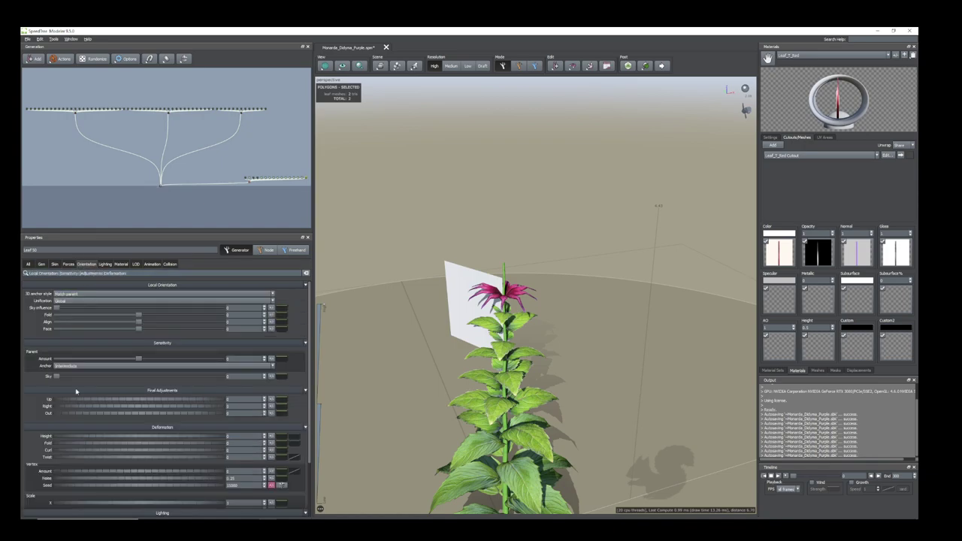
drag(67, 407, 50, 390)
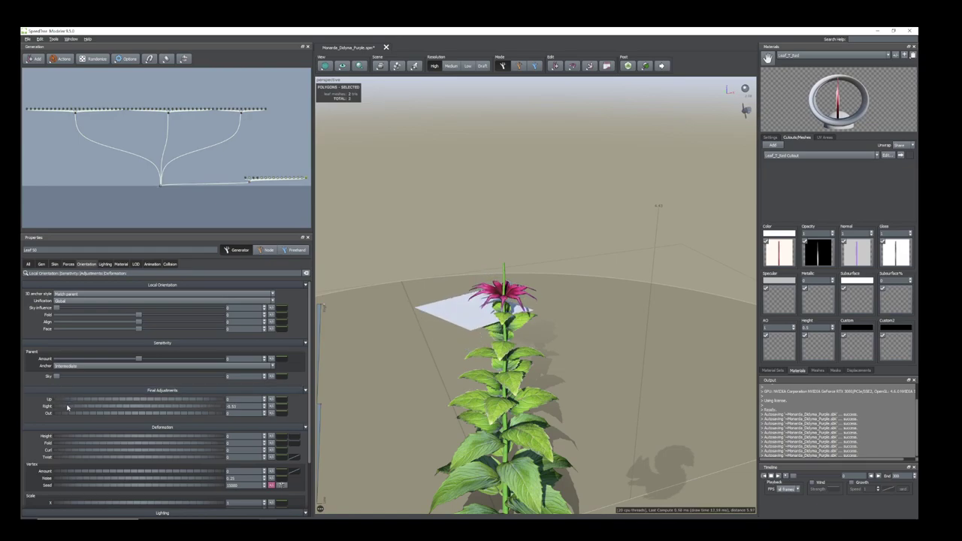
click(42, 264)
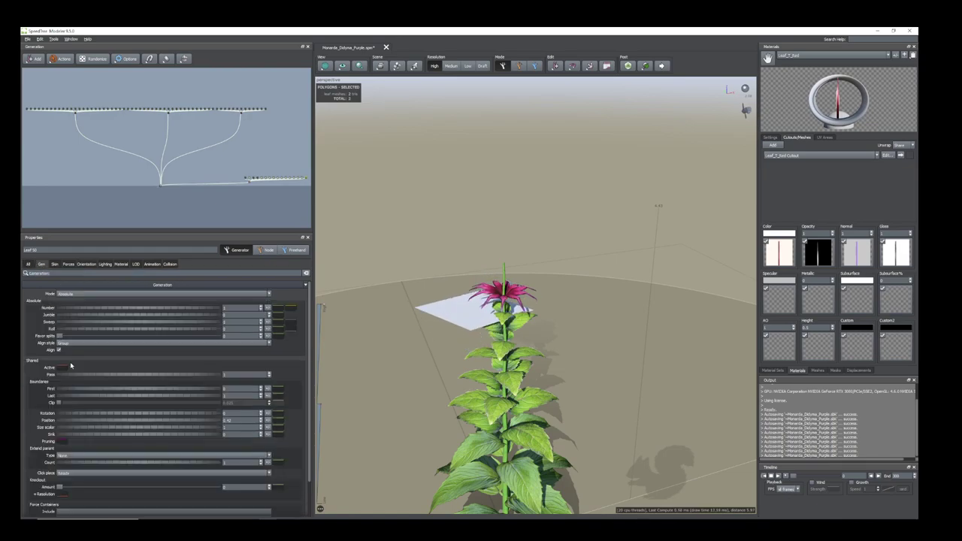
drag(66, 421, 68, 424)
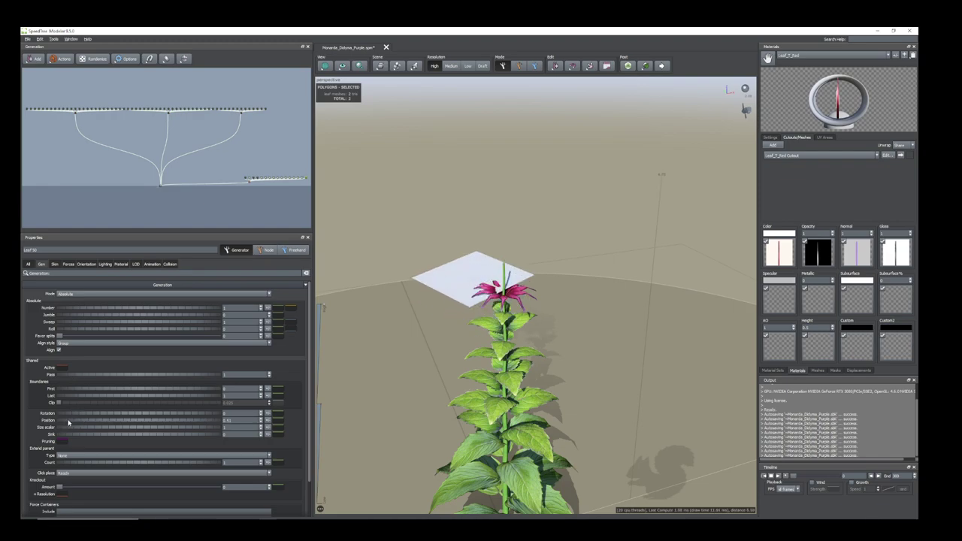
scroll(632, 380, up, 2)
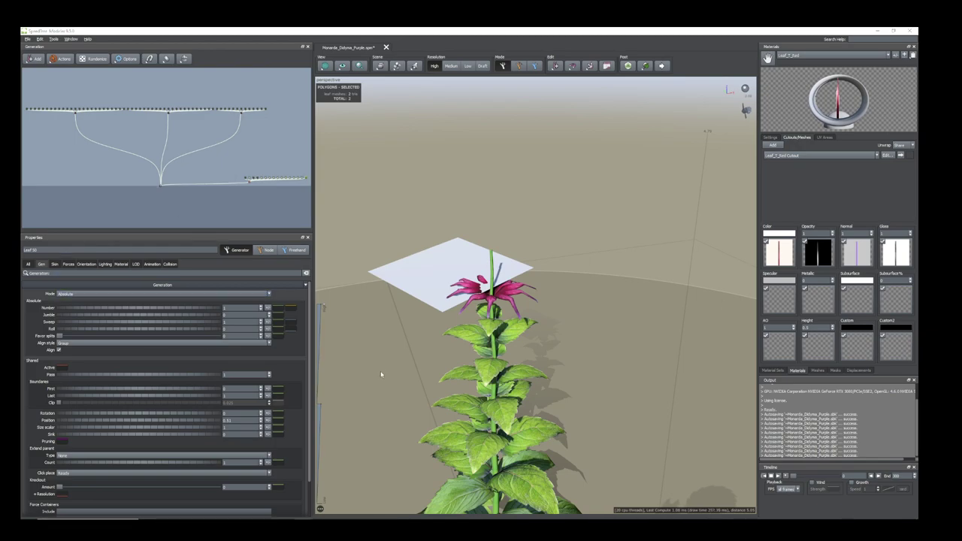
drag(382, 374, 400, 377)
Assign the Leaf_T_Red material to the new leaf generator
click(449, 300)
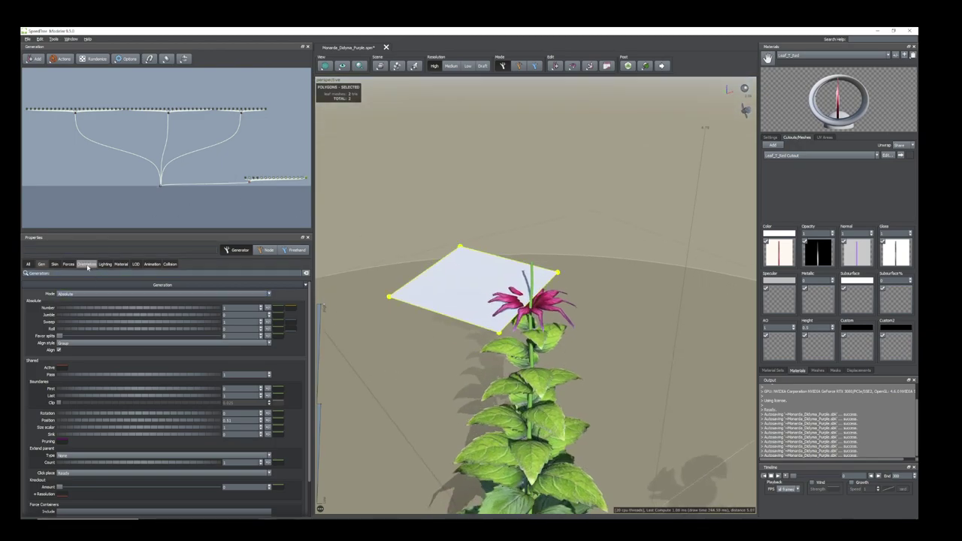
click(124, 264)
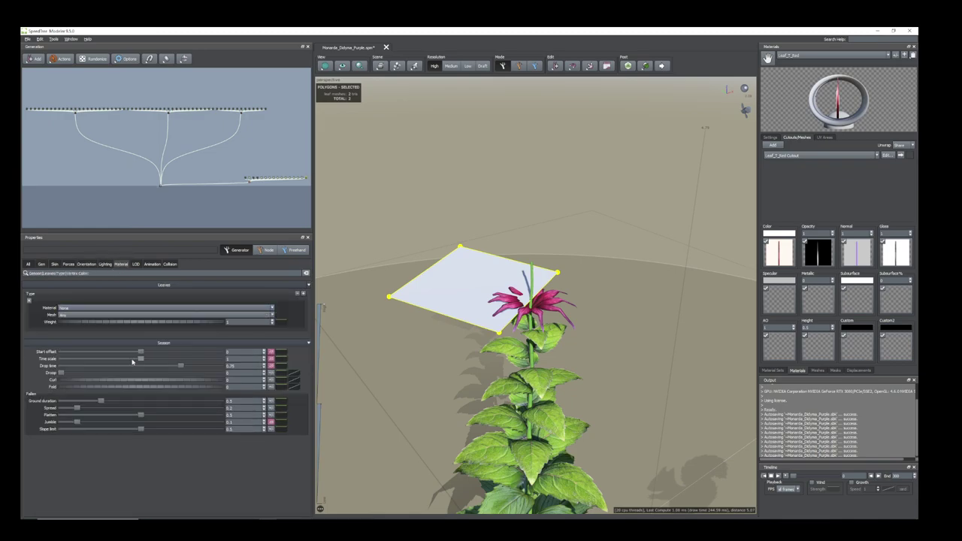
click(272, 309)
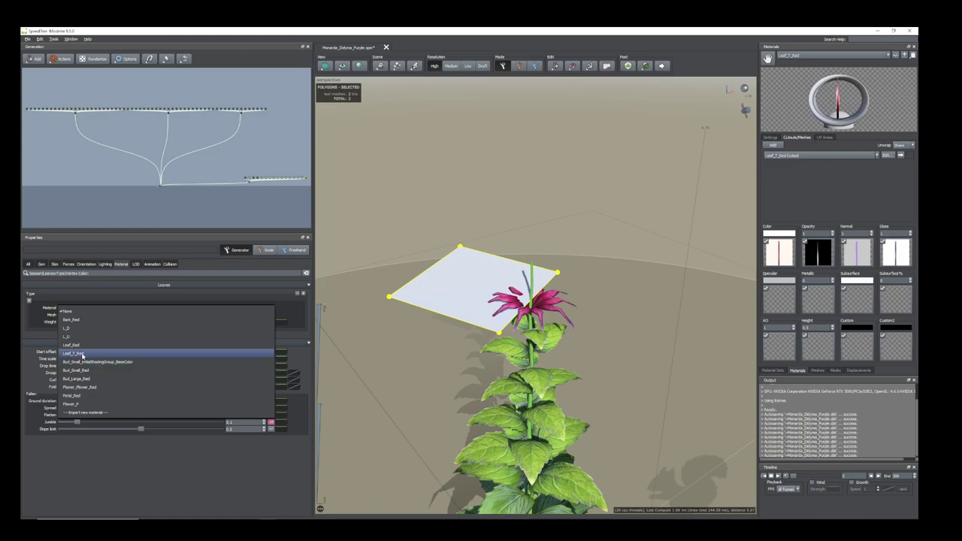
click(83, 355)
Reduce the new leaf generator's size scalar and switch its generation mode to Interval
click(42, 265)
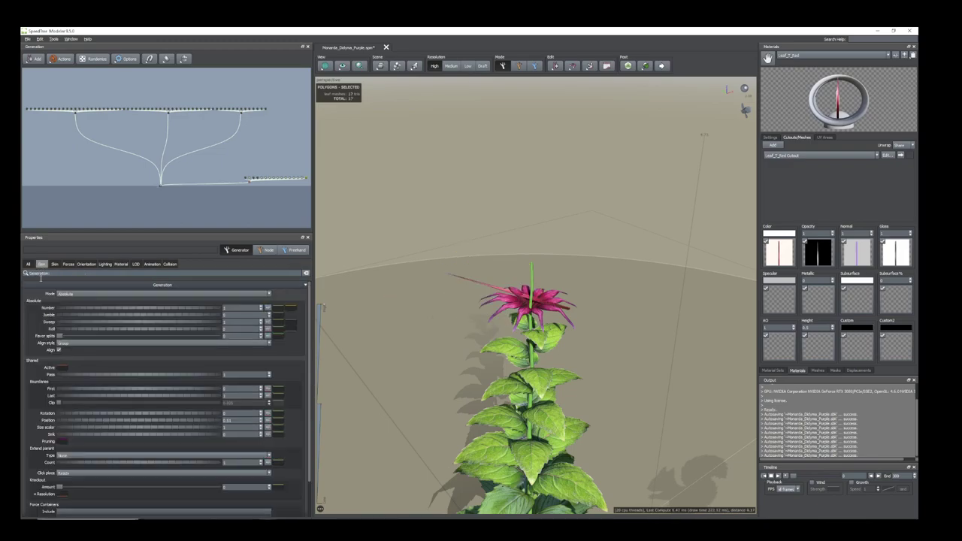
drag(65, 429, 49, 425)
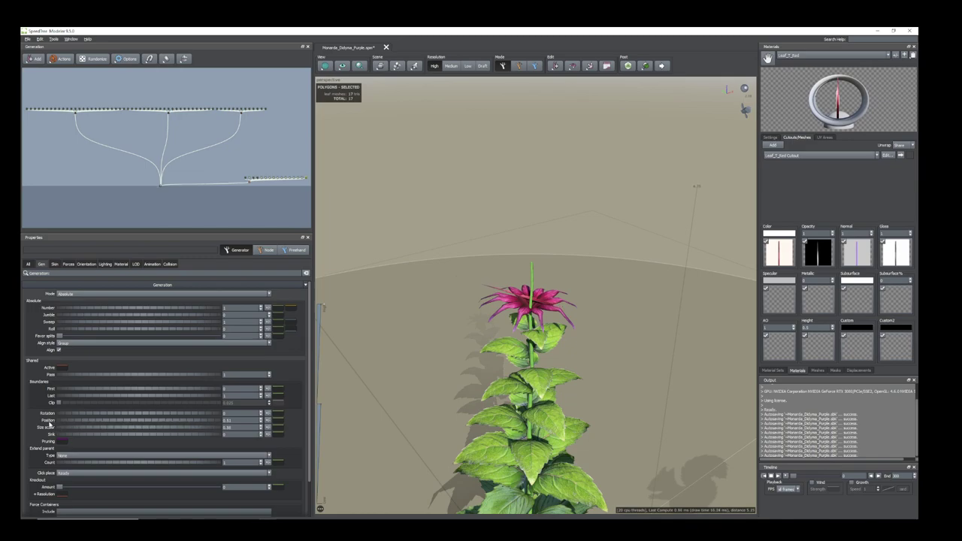
click(93, 294)
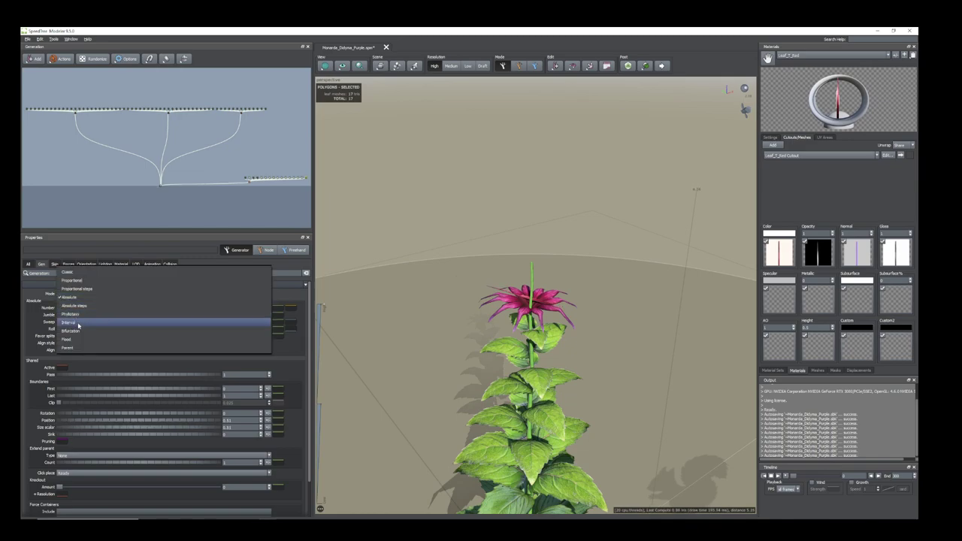
click(79, 324)
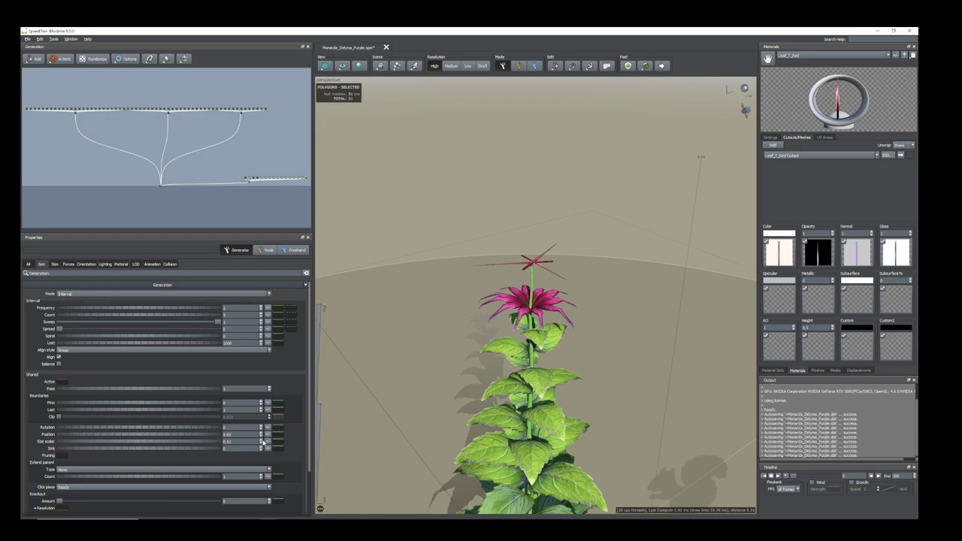
Bring the thin petals down to the red ring with Position -0.18 and a downward-sloping Position parent curve, and give them a negative sink
drag(161, 436, 55, 442)
click(278, 435)
drag(451, 423, 448, 466)
scroll(510, 402, up, 5)
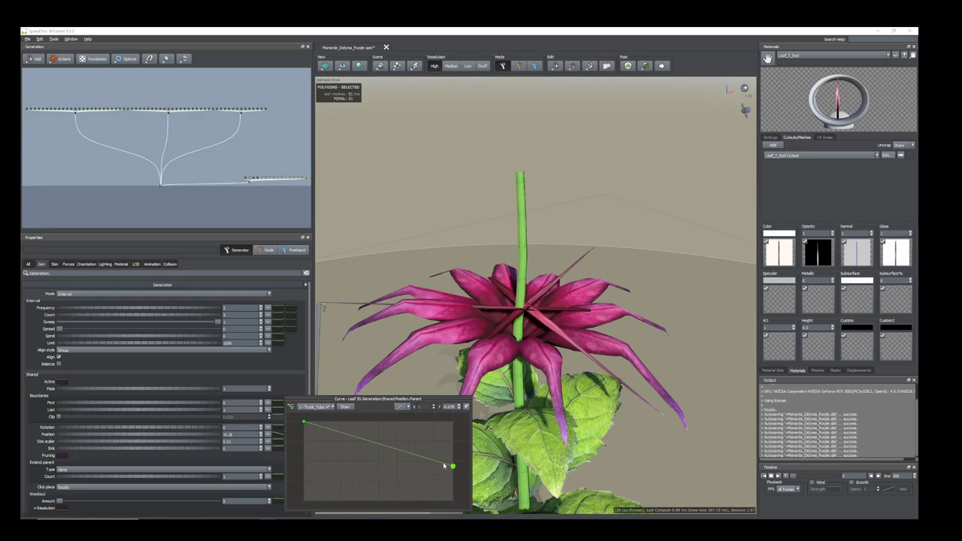
drag(133, 450, 119, 450)
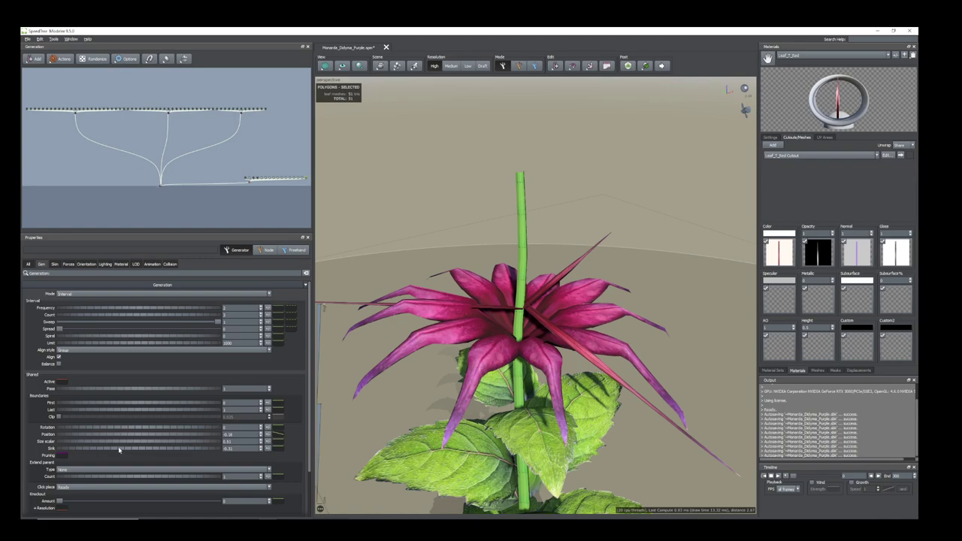
Tilt the thin petals upward with a small positive Out final adjustment, and bend them with Fold about 0.65 and Curl about 0.25
scroll(430, 365, down, 3)
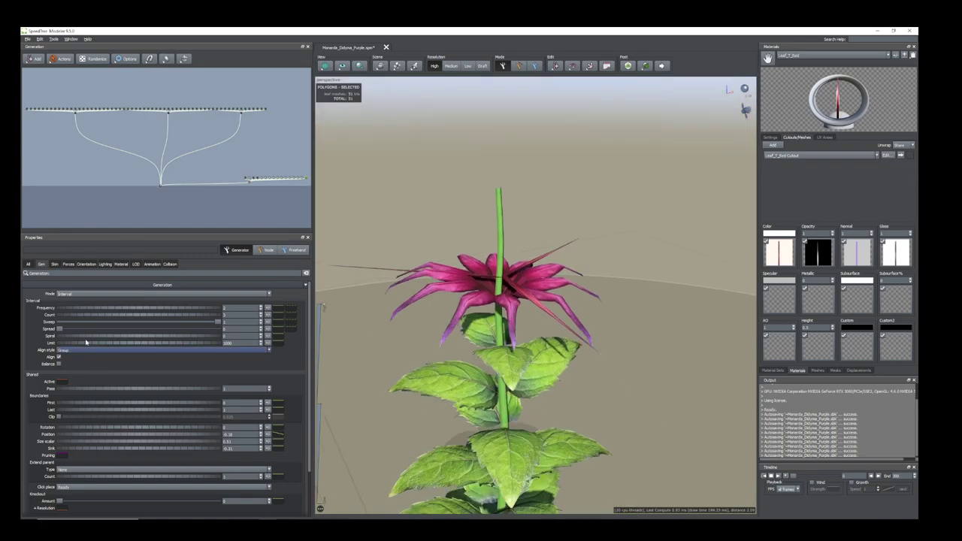
click(86, 264)
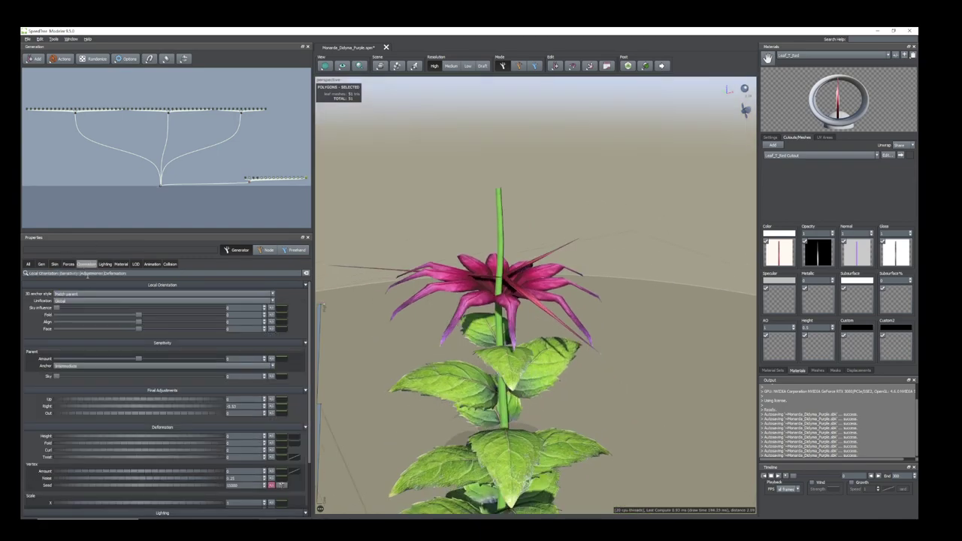
click(64, 415)
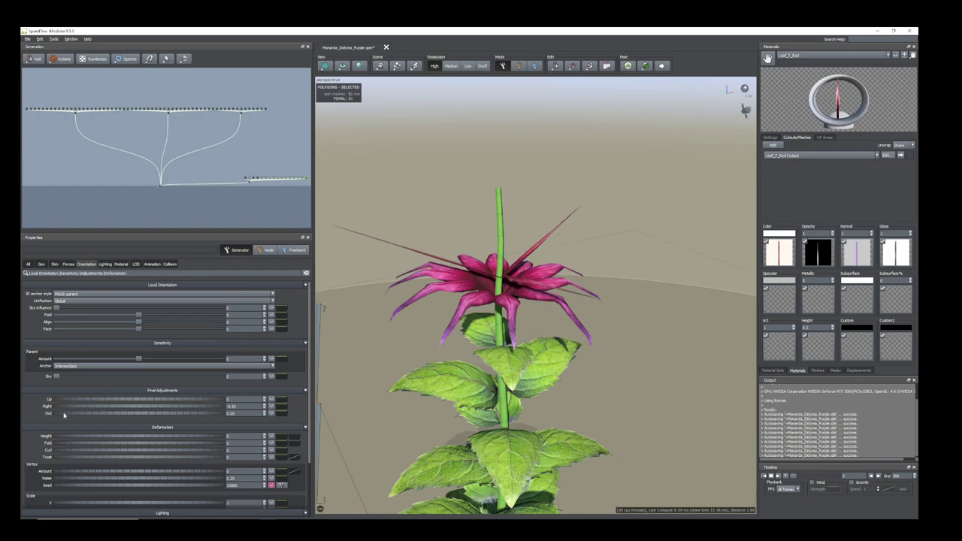
mouse_move(62, 444)
mouse_down()
mouse_move(82, 446)
mouse_move(72, 453)
mouse_up()
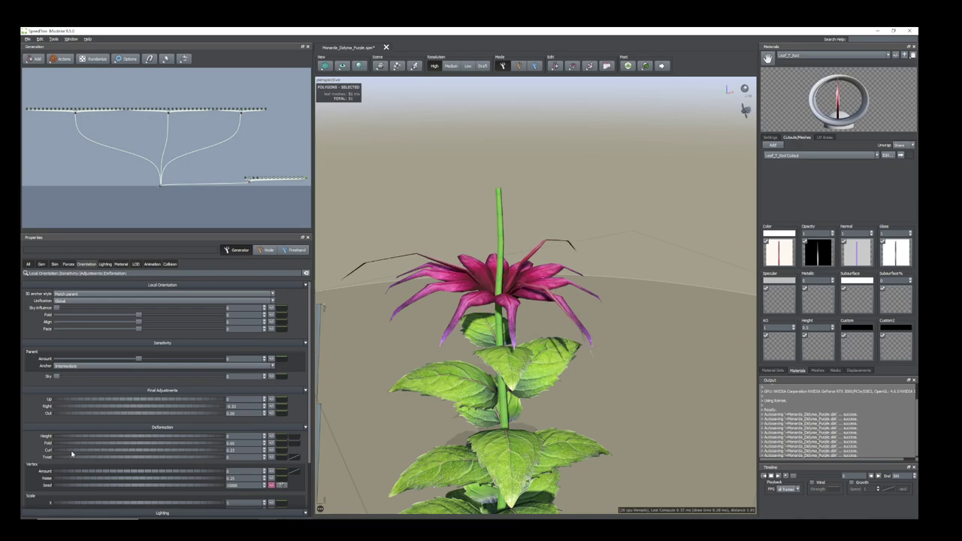
drag(448, 382, 456, 412)
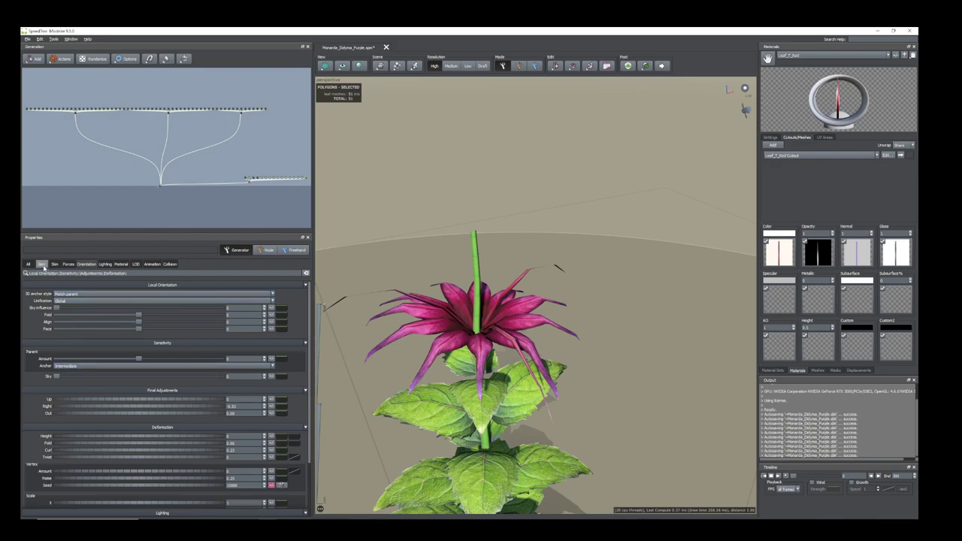
Raise the thin petals' interval count to 19 and reduce their size scalar so they sit close to the red petal ring
click(42, 264)
drag(108, 316, 222, 337)
scroll(541, 301, down, 2)
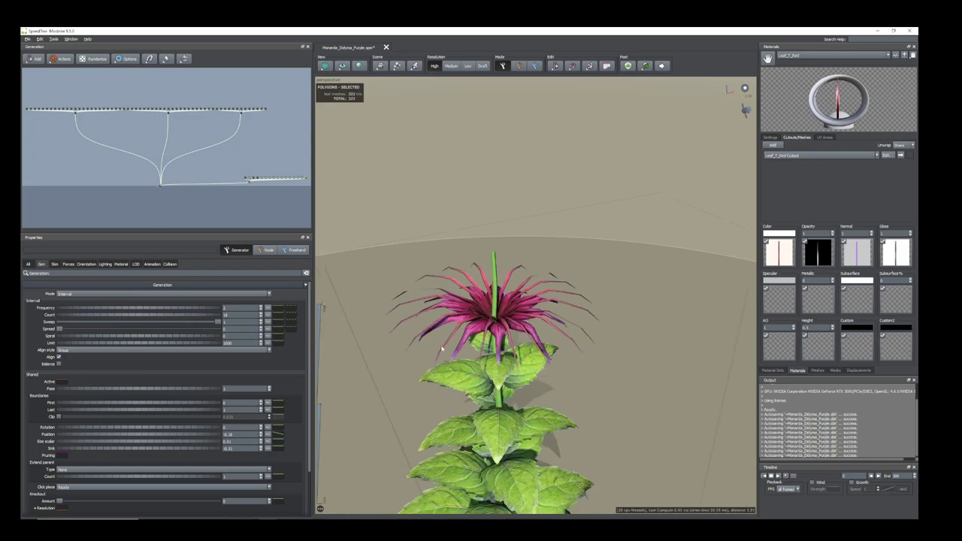
drag(438, 344, 432, 297)
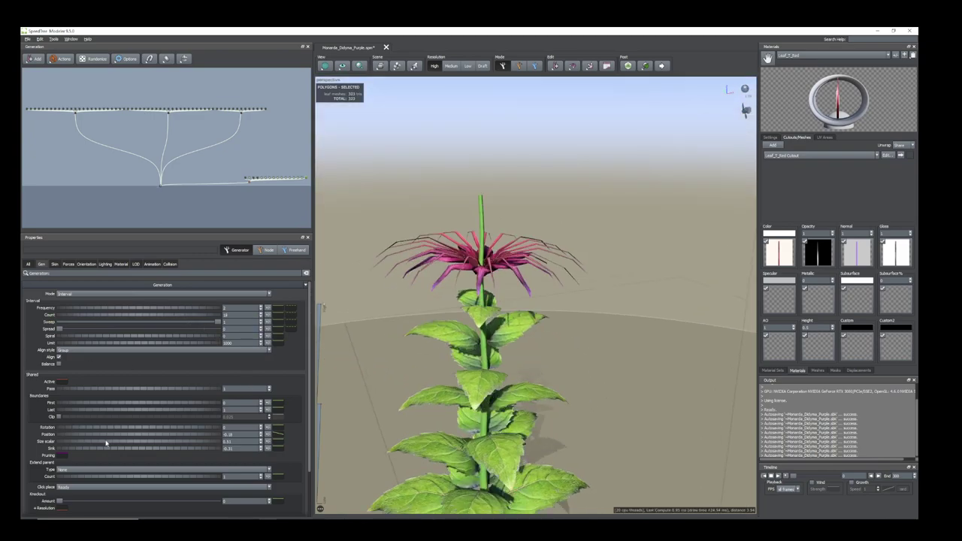
drag(106, 443, 99, 445)
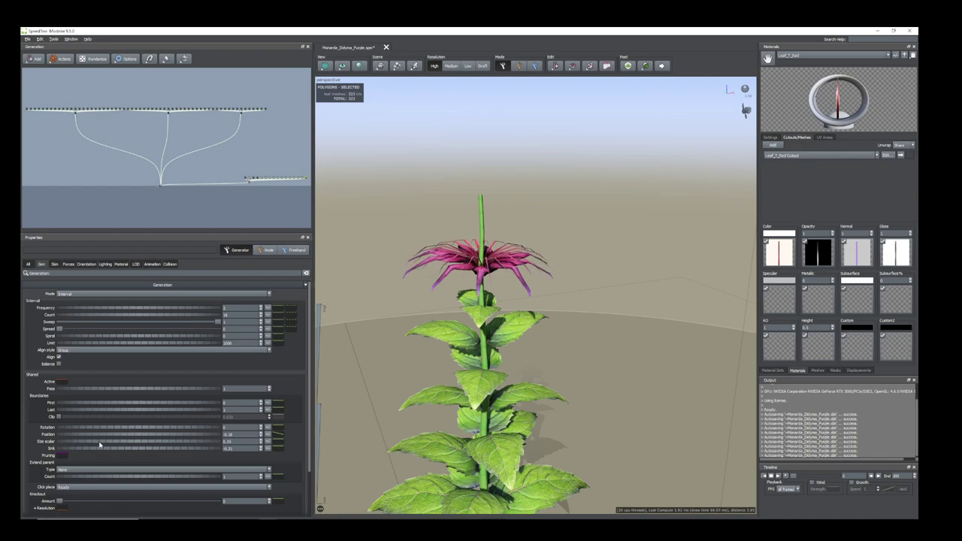
drag(406, 320, 404, 366)
scroll(411, 363, up, 3)
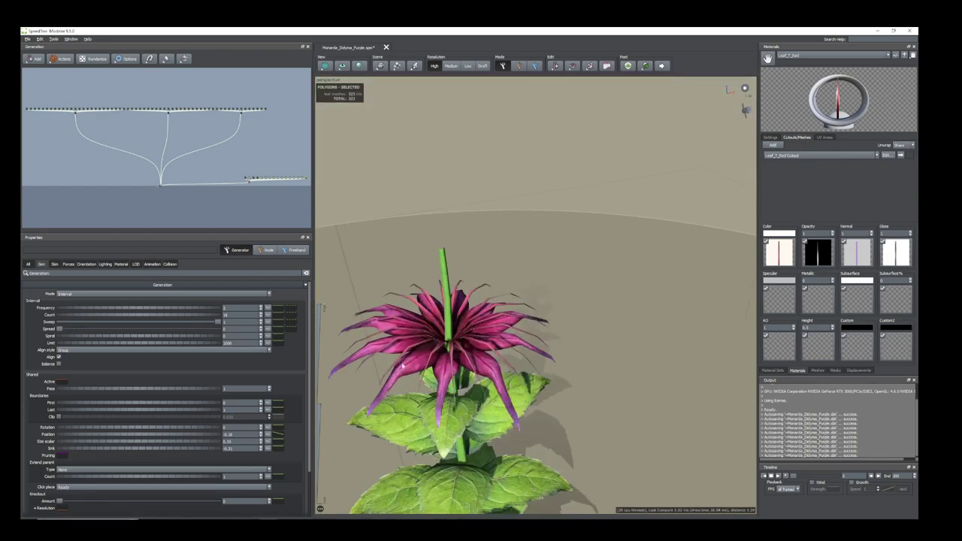
drag(496, 361, 500, 310)
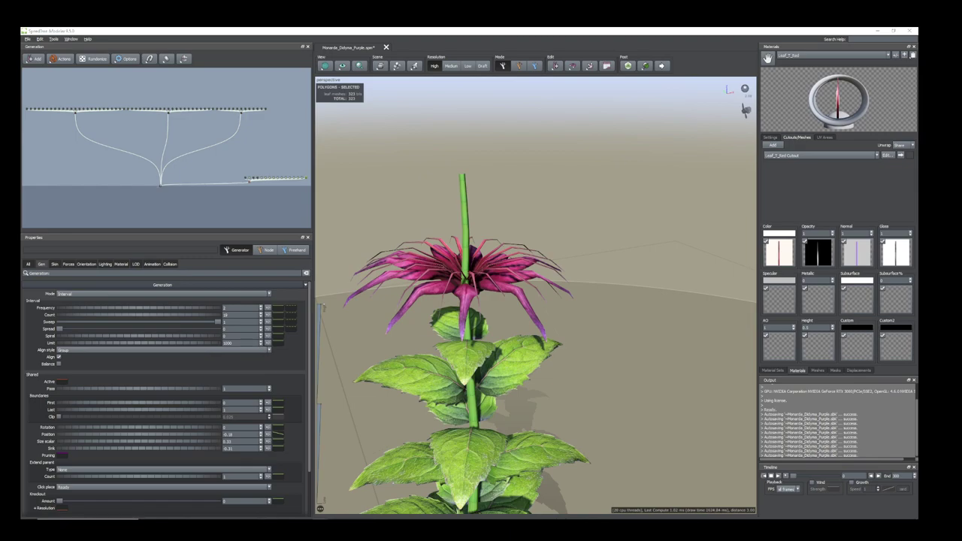
Compare the modelled flower head with the reference photo monarde_didyma.jpg, then view the plant as a whole
drag(918, 91, 811, 60)
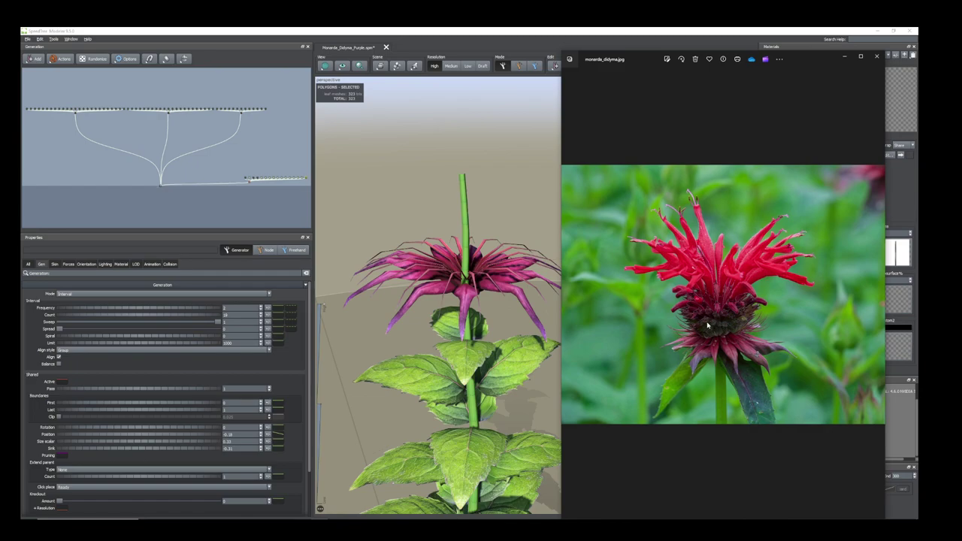
drag(807, 60, 918, 84)
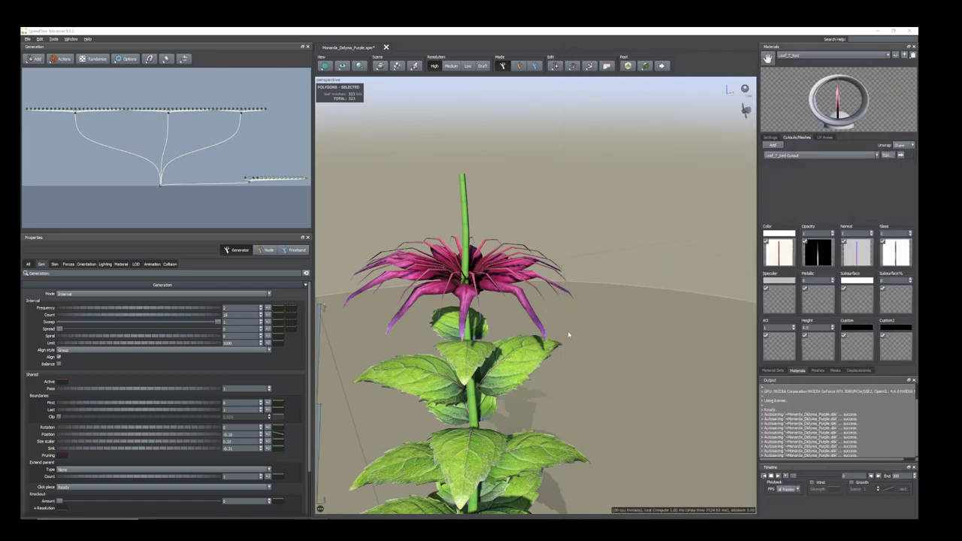
scroll(568, 336, down, 5)
scroll(491, 302, up, 1)
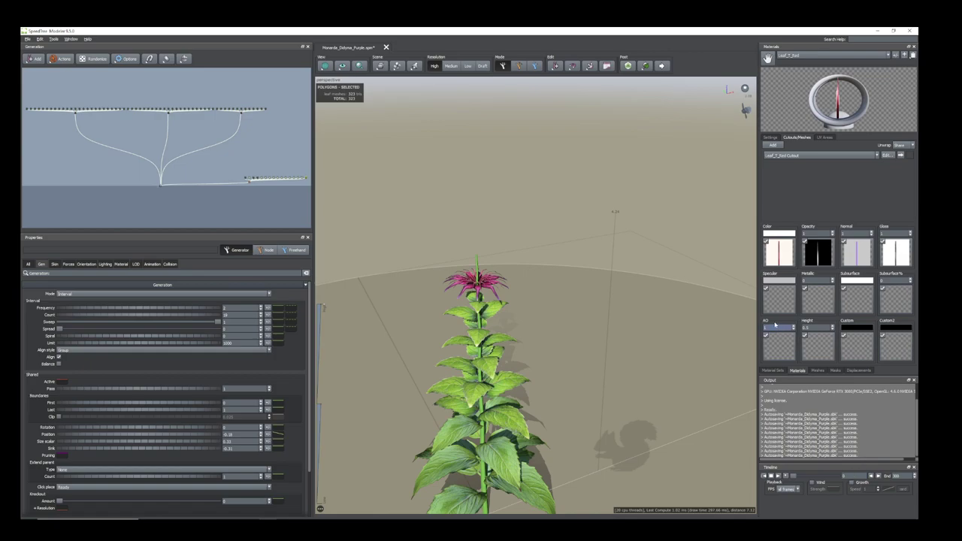
Switch to Maya, hide the flower meshes and Bud_Large, and select the remaining Bud_Small mesh
mouse_move(286, 525)
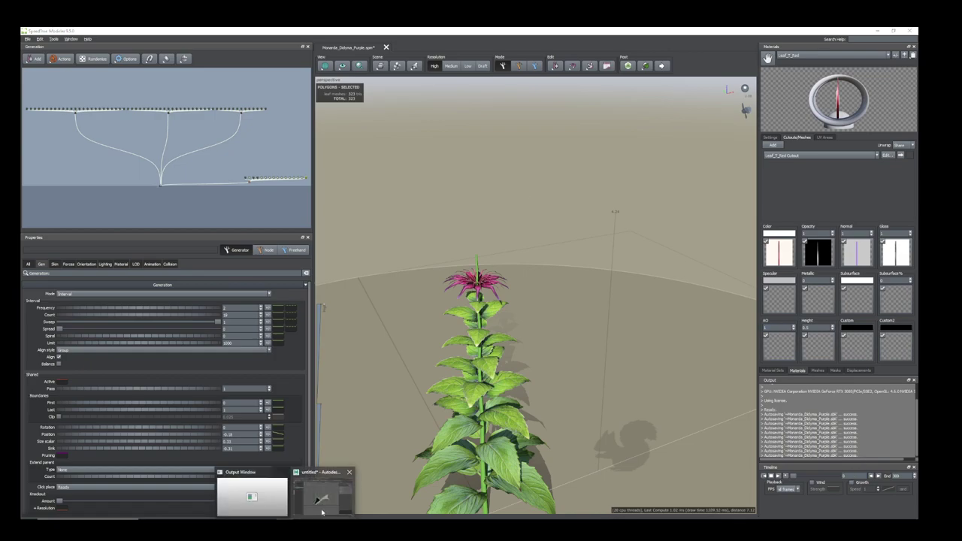
click(323, 512)
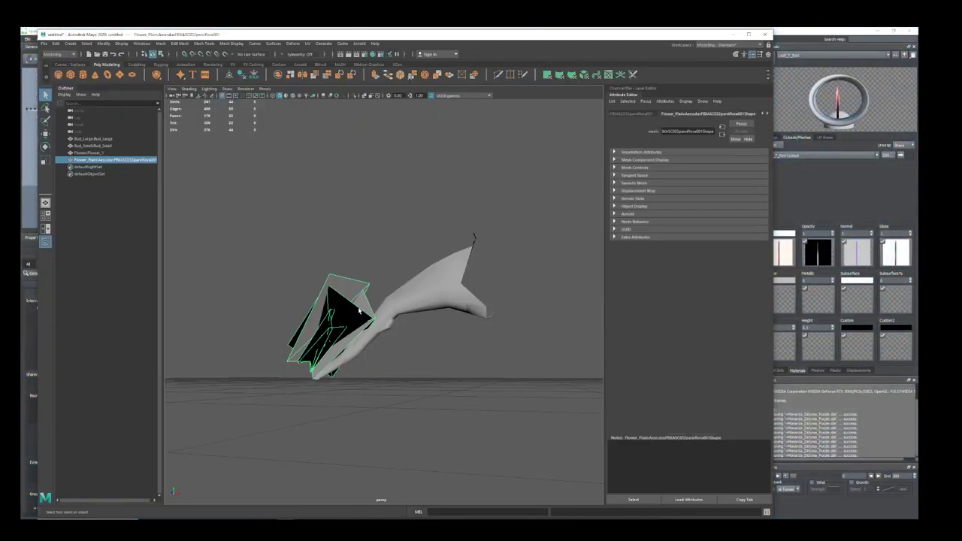
key(ctrl+h)
click(356, 322)
key(ctrl+h)
click(375, 330)
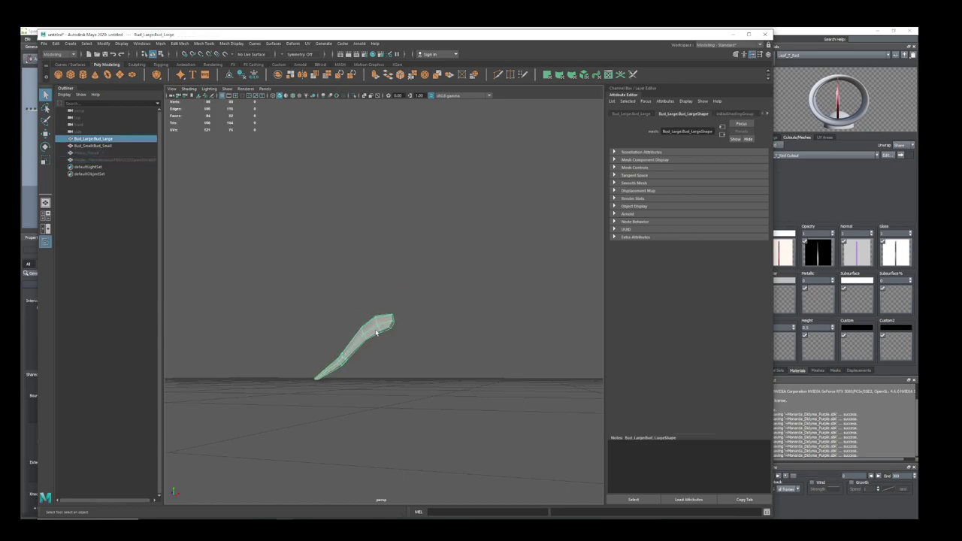
key(ctrl+h)
click(339, 365)
Examine the Bud_Small mesh from several angles and open the UV Editor to inspect its UV layout
scroll(345, 385, up, 4)
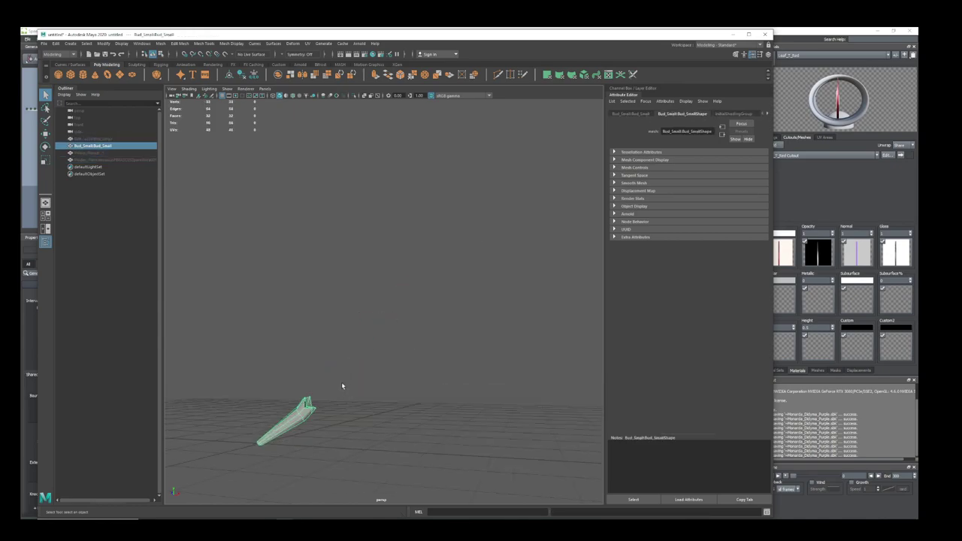
drag(341, 426, 417, 332)
scroll(428, 344, up, 3)
click(413, 329)
alt+drag(460, 367, 393, 357)
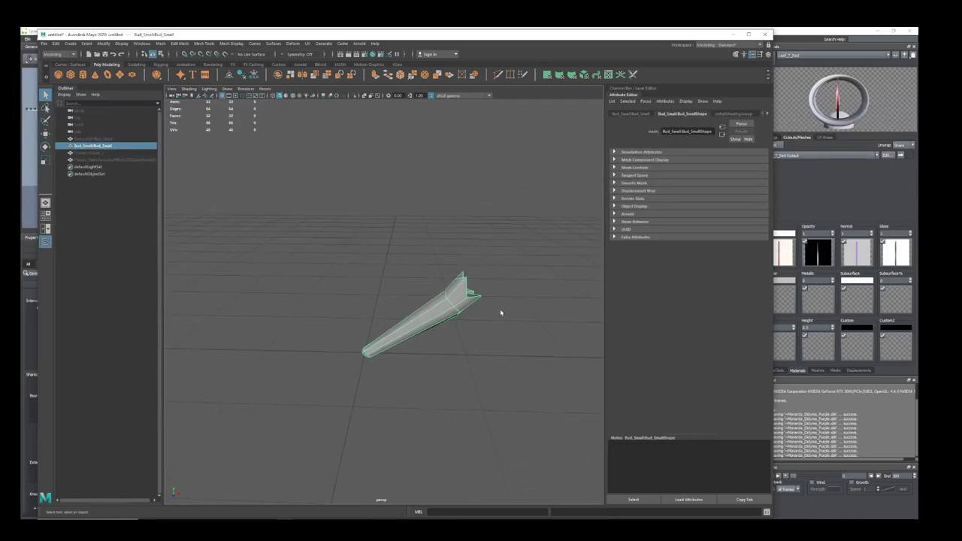
alt+drag(457, 348, 433, 330)
scroll(435, 331, down, 5)
click(307, 45)
click(323, 57)
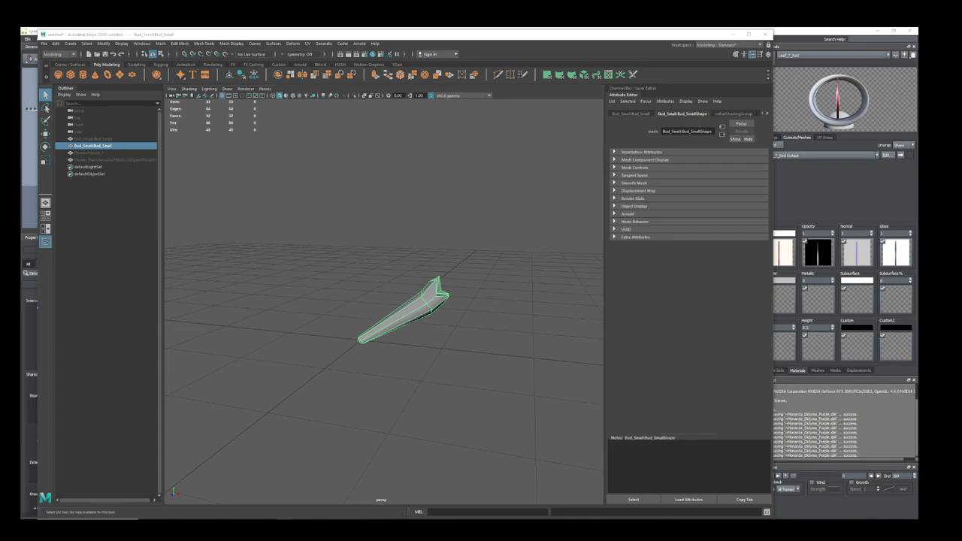
mouse_move(961, 64)
mouse_down()
mouse_move(591, 85)
mouse_move(792, 68)
mouse_move(961, 68)
mouse_up()
Switch back to SpeedTree and select Bud_Small among the mesh assets
click(733, 36)
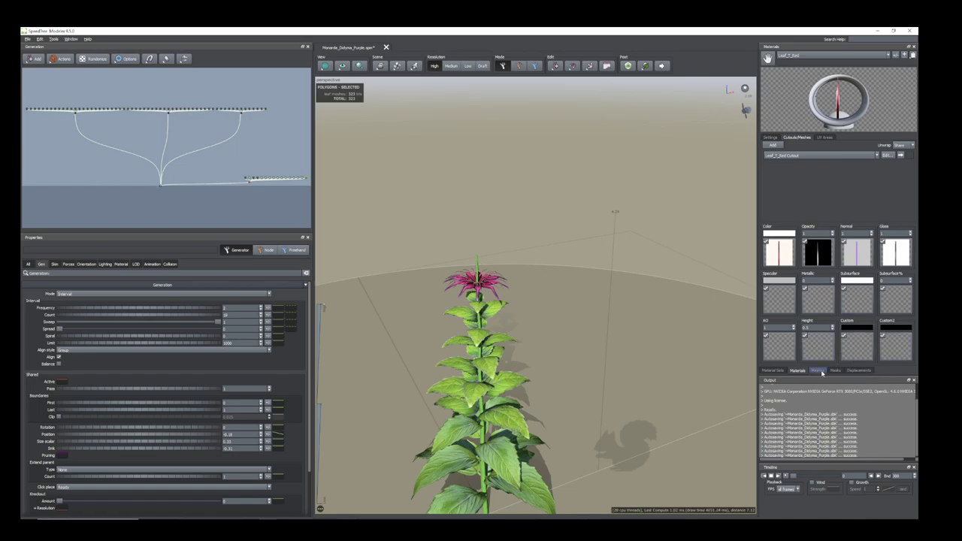
click(818, 371)
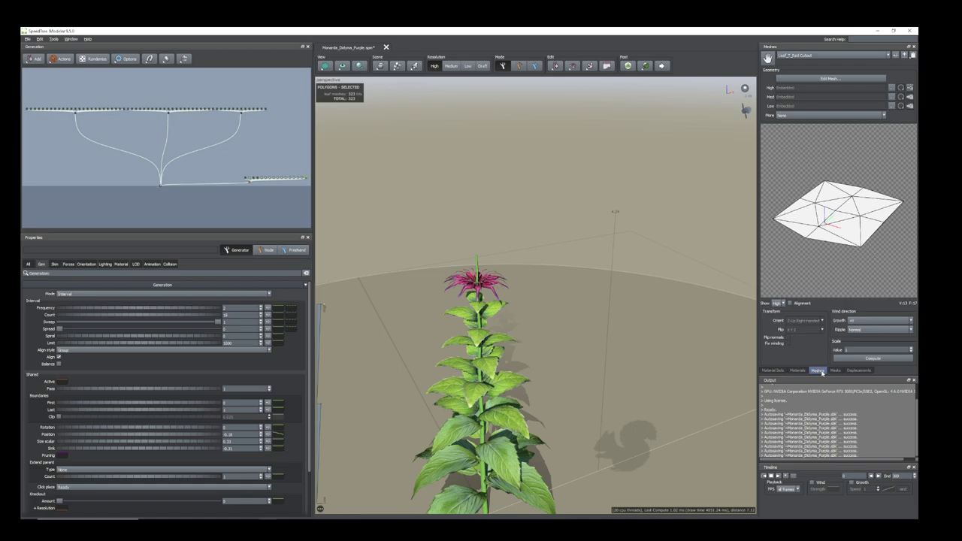
click(904, 56)
mouse_move(913, 231)
mouse_down()
mouse_move(651, 230)
mouse_move(917, 223)
mouse_up()
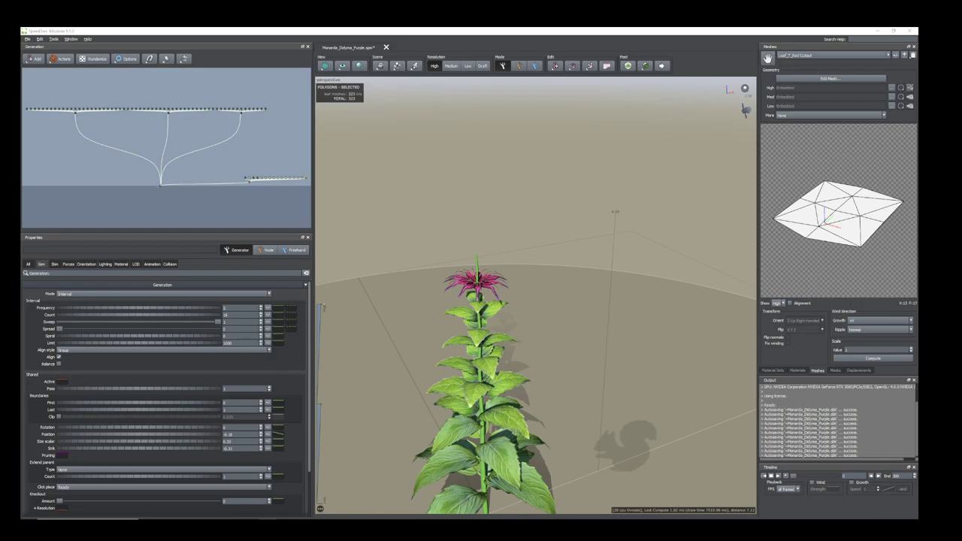
click(890, 55)
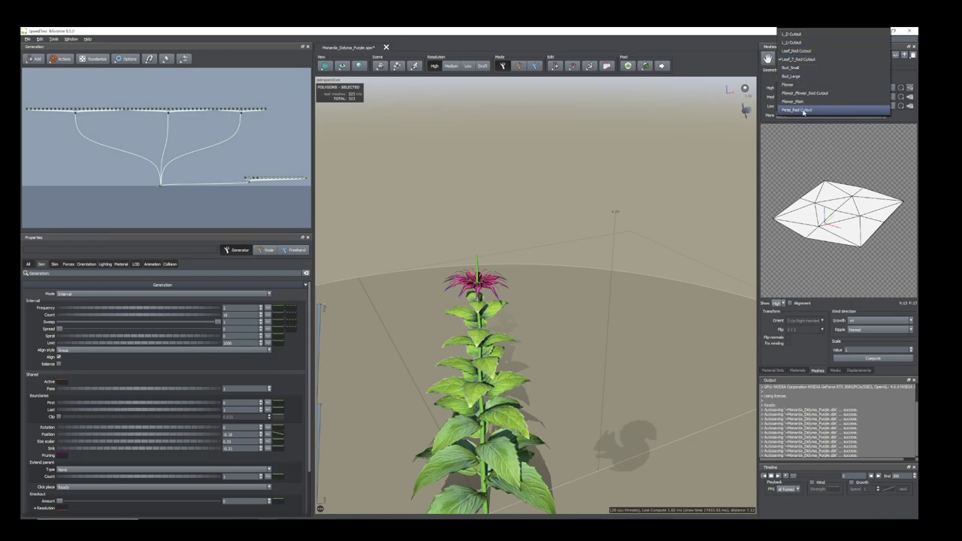
click(801, 68)
drag(876, 220, 831, 221)
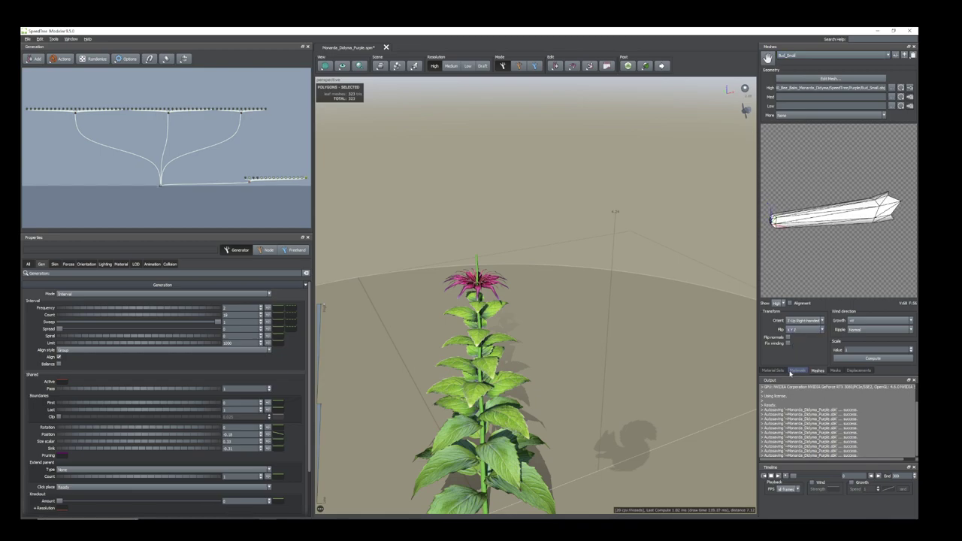
Set the Bud_Small mesh's orientation to Y-Up Left-handed
click(823, 321)
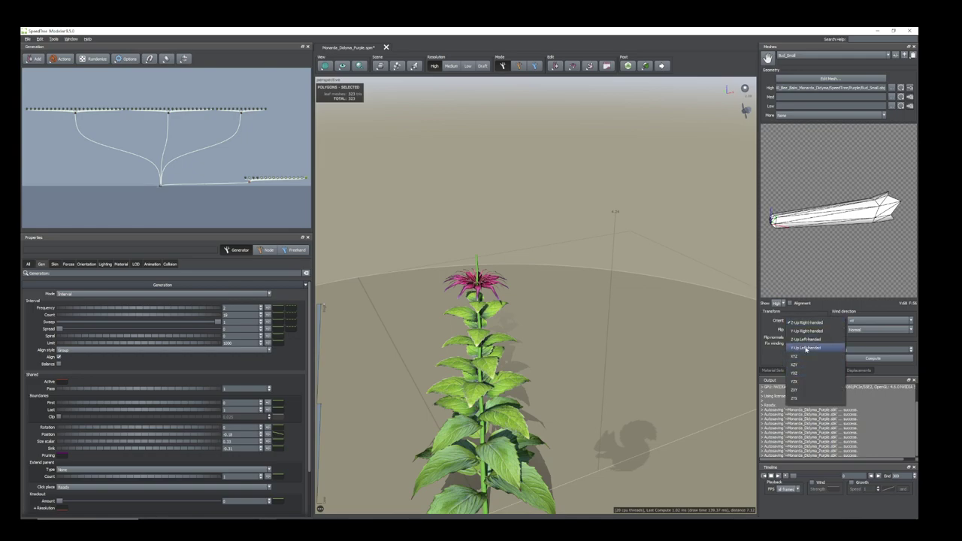
click(807, 349)
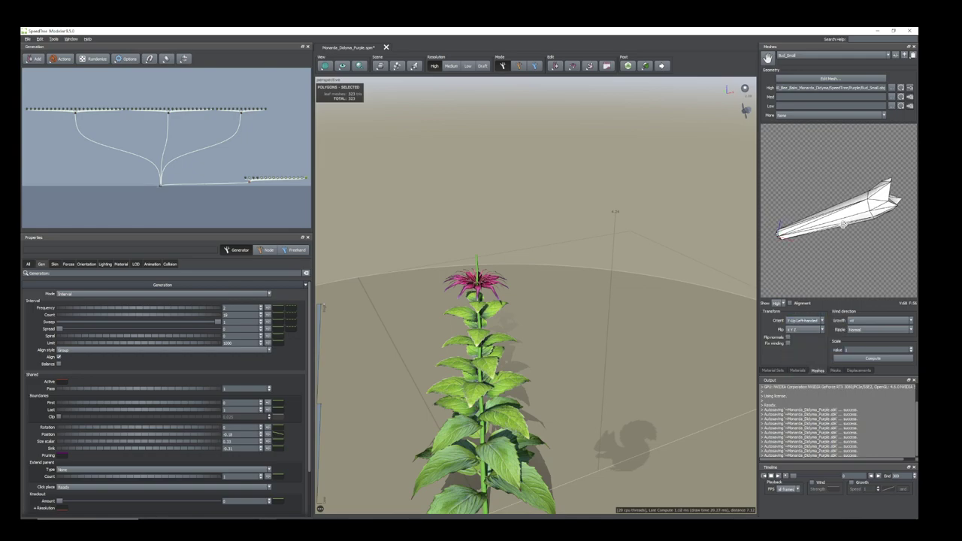
scroll(584, 305, down, 3)
drag(585, 305, 562, 317)
scroll(485, 304, down, 1)
scroll(484, 301, up, 8)
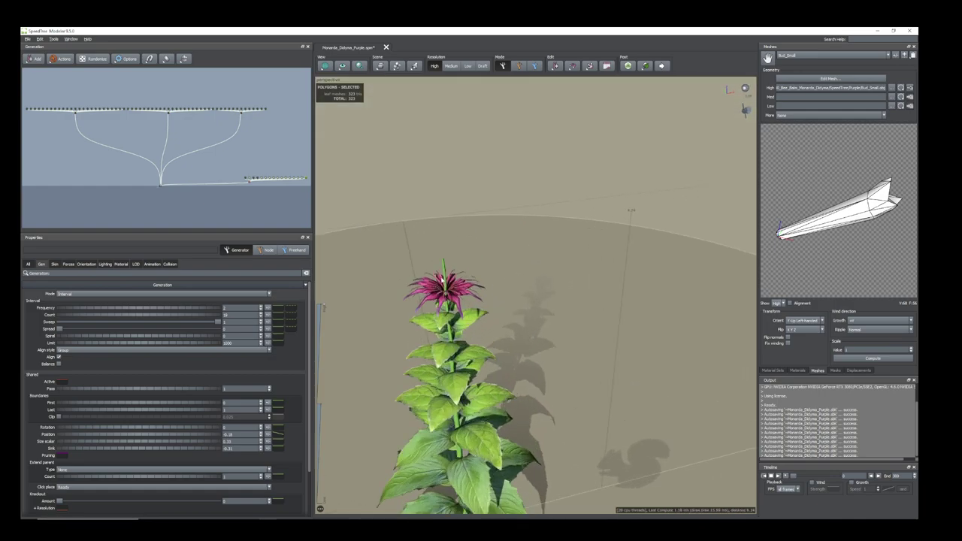
middle_drag(483, 285, 539, 278)
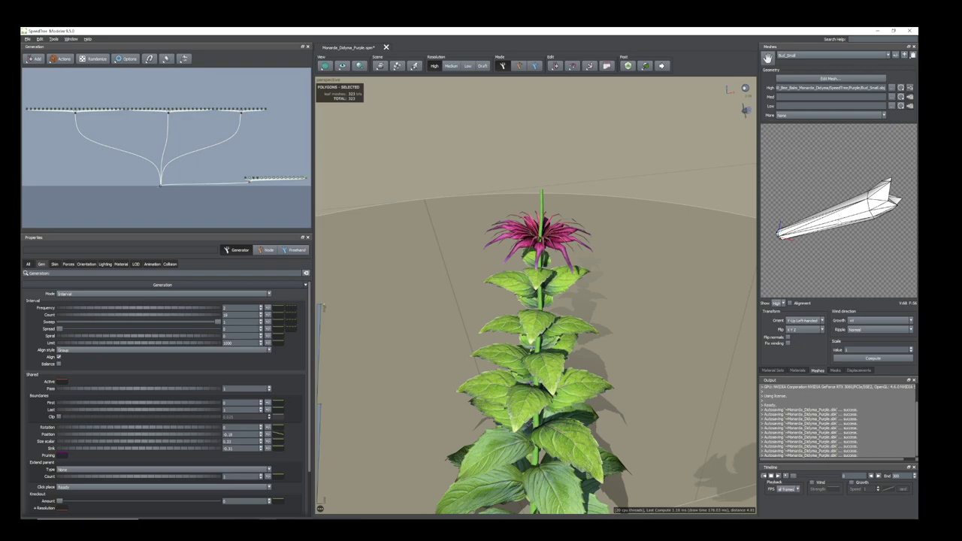
click(797, 371)
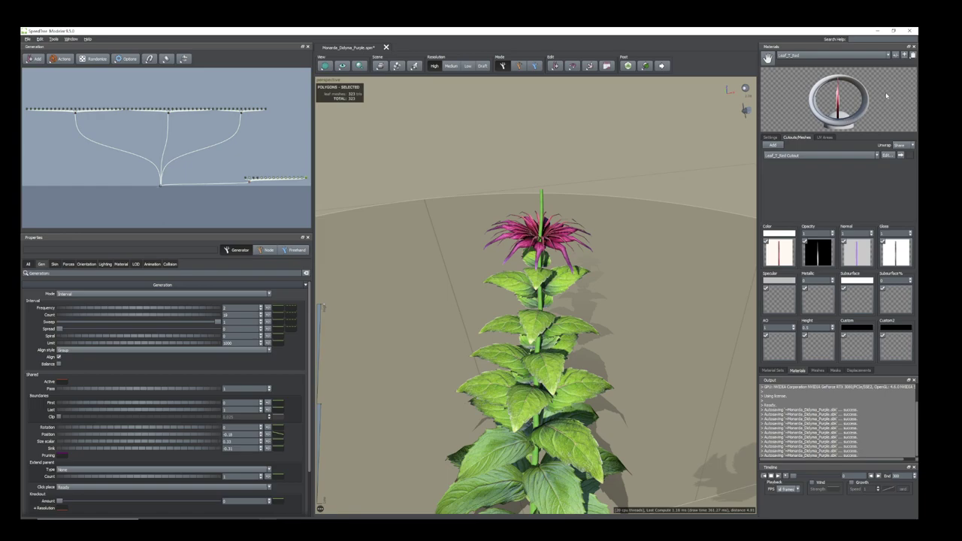
click(818, 371)
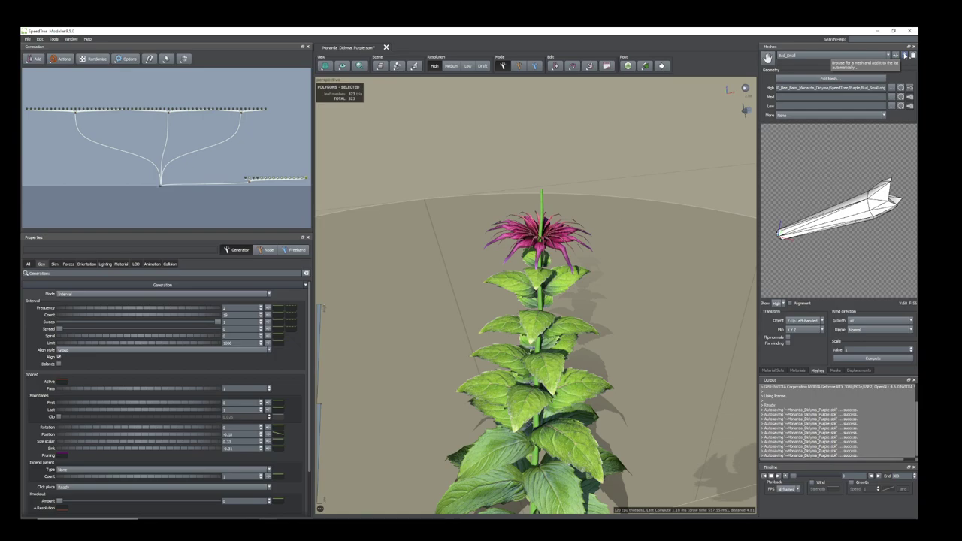
click(905, 56)
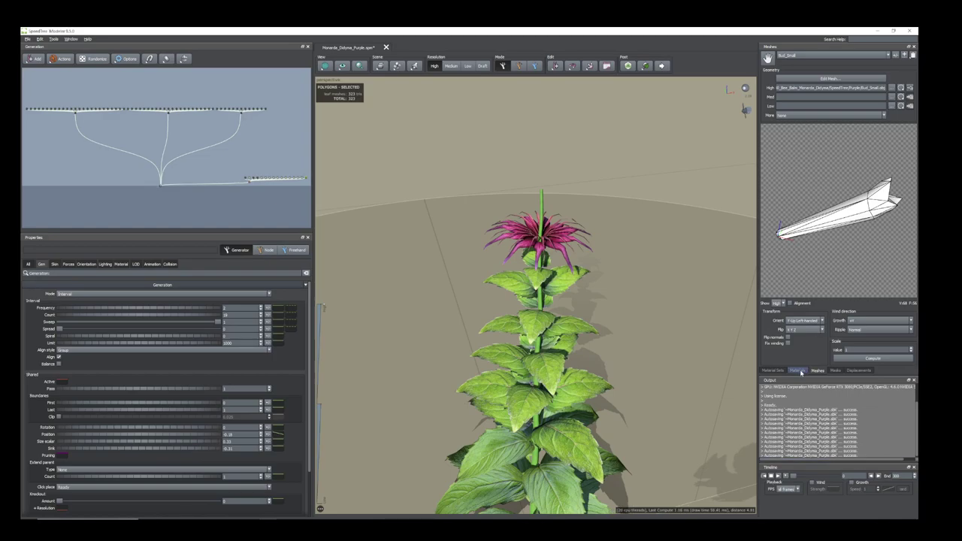
Select the Bud_Small_Red material and check its color map and its assigned Bud_Small mesh
click(801, 372)
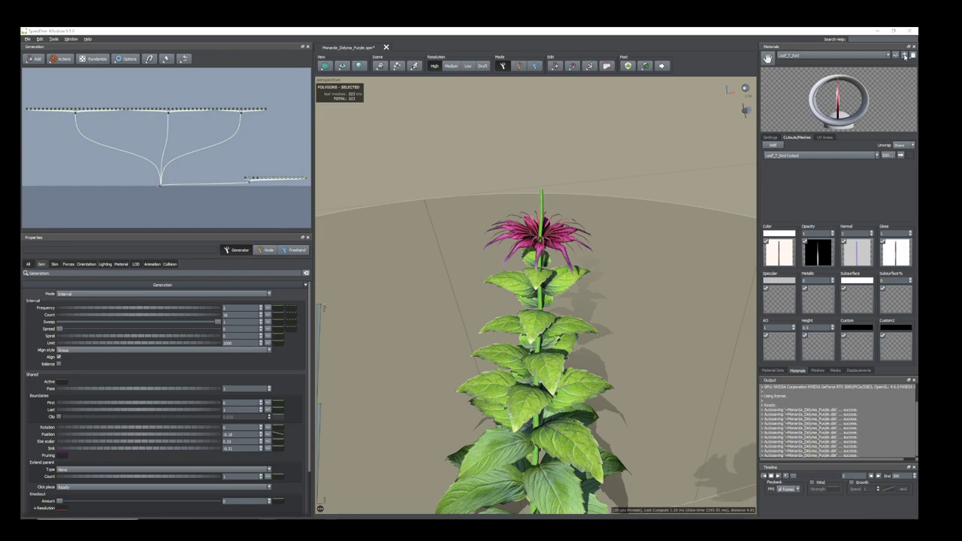
drag(918, 203, 961, 199)
click(889, 56)
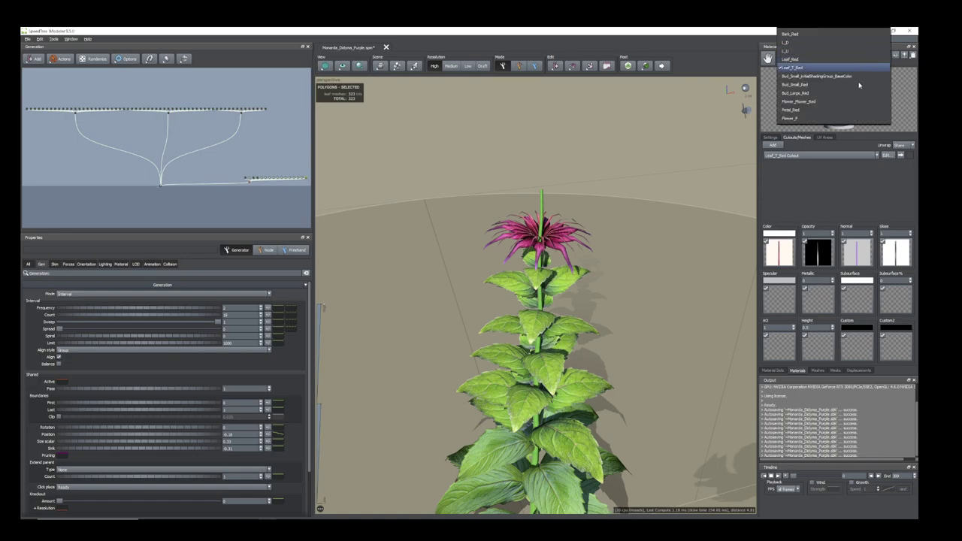
click(802, 85)
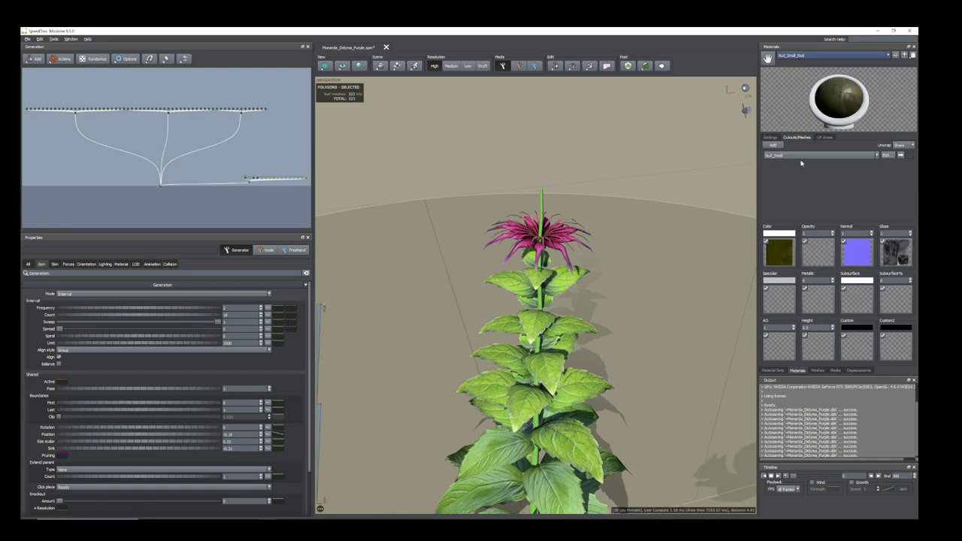
double_click(772, 257)
click(771, 200)
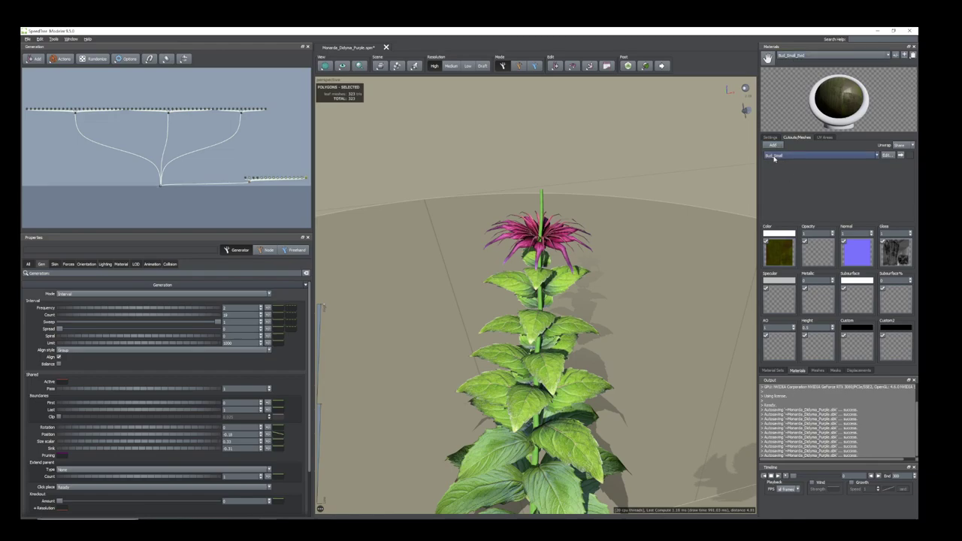
Pick Bud_Small as the mesh assigned to the Bud_Small_Red material
click(877, 156)
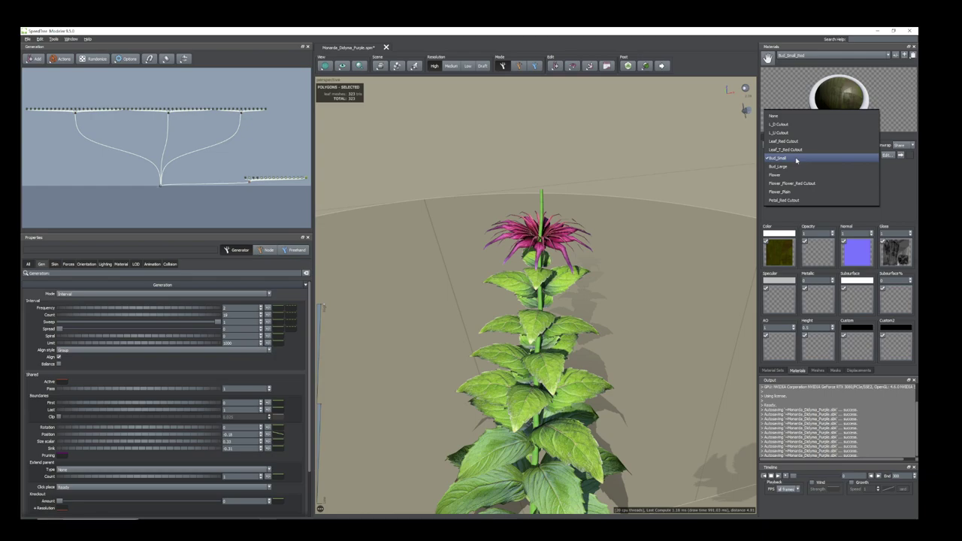
click(795, 159)
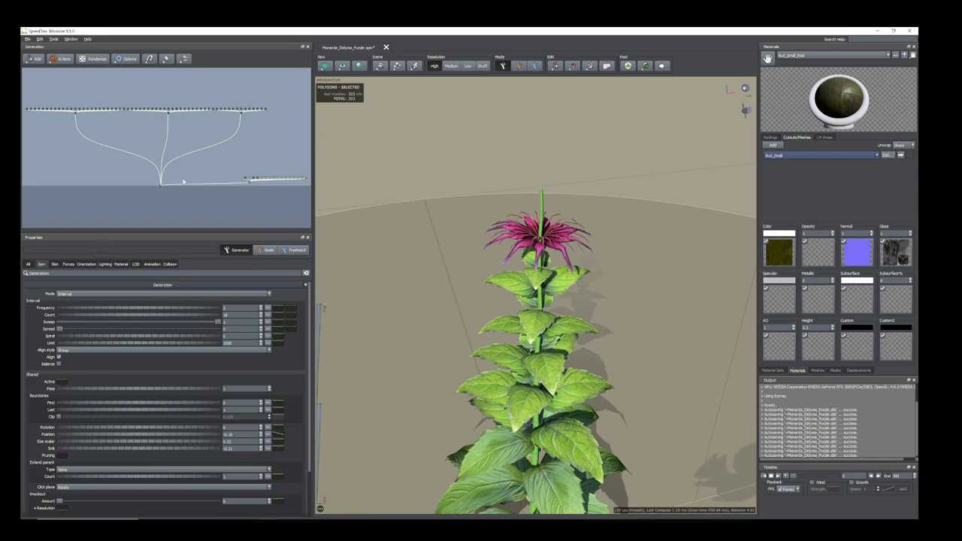
Add a Leaf generator to the flower head's trunk generator in the generation graph
scroll(183, 181, up, 4)
middle_drag(269, 186, 46, 159)
scroll(98, 172, up, 4)
middle_drag(158, 183, 189, 136)
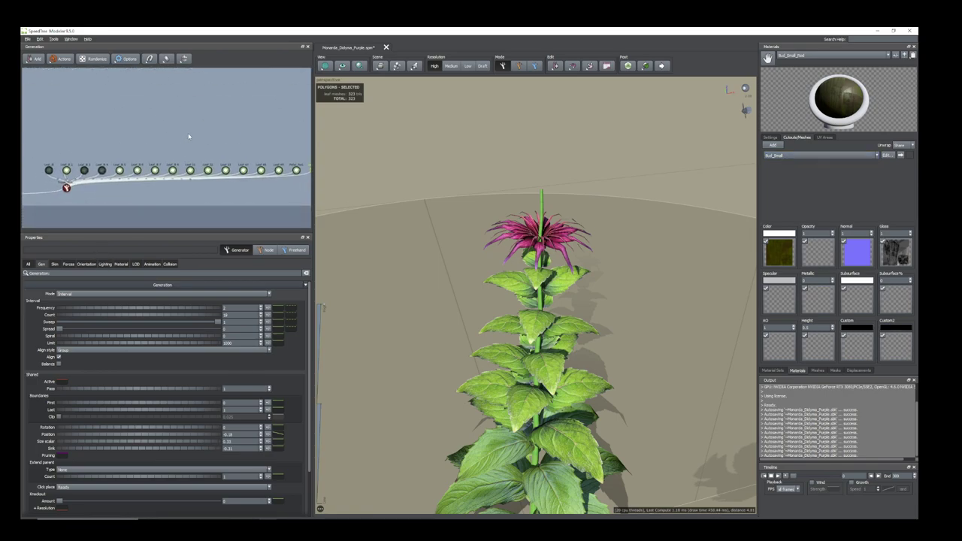
scroll(189, 136, down, 3)
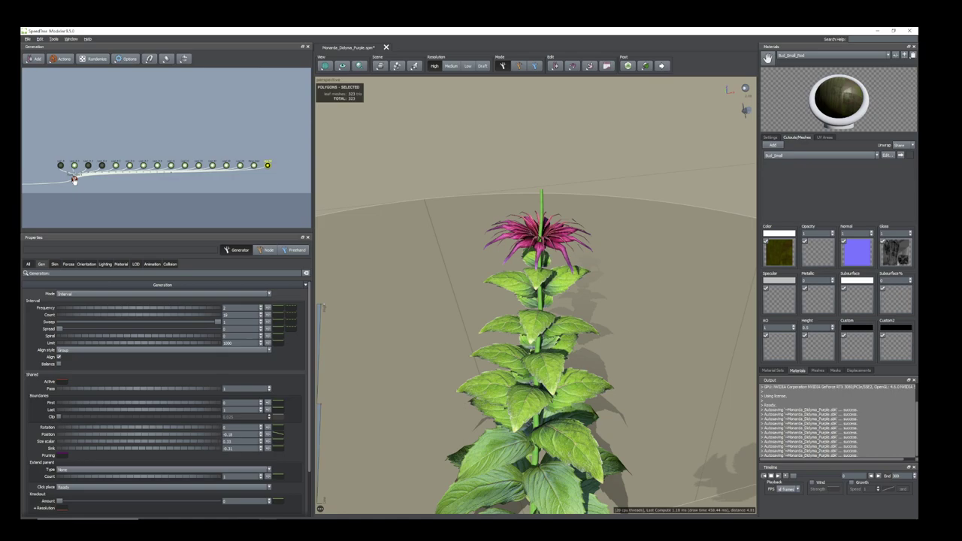
click(74, 178)
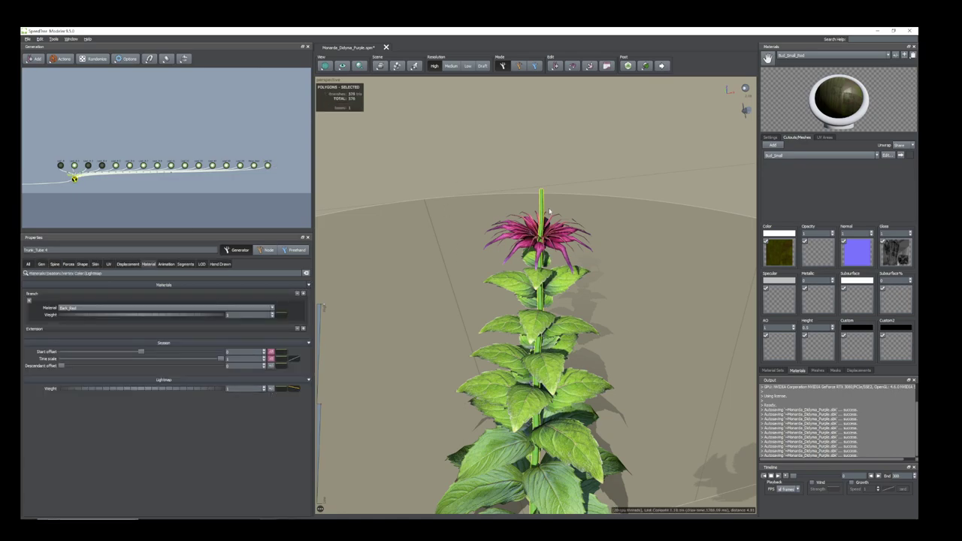
right_click(75, 181)
mouse_move(105, 185)
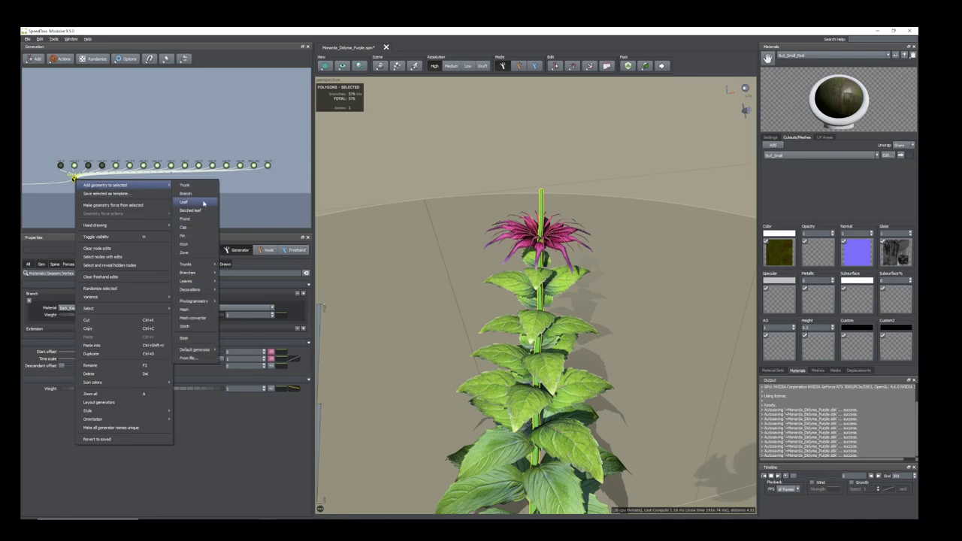
click(203, 203)
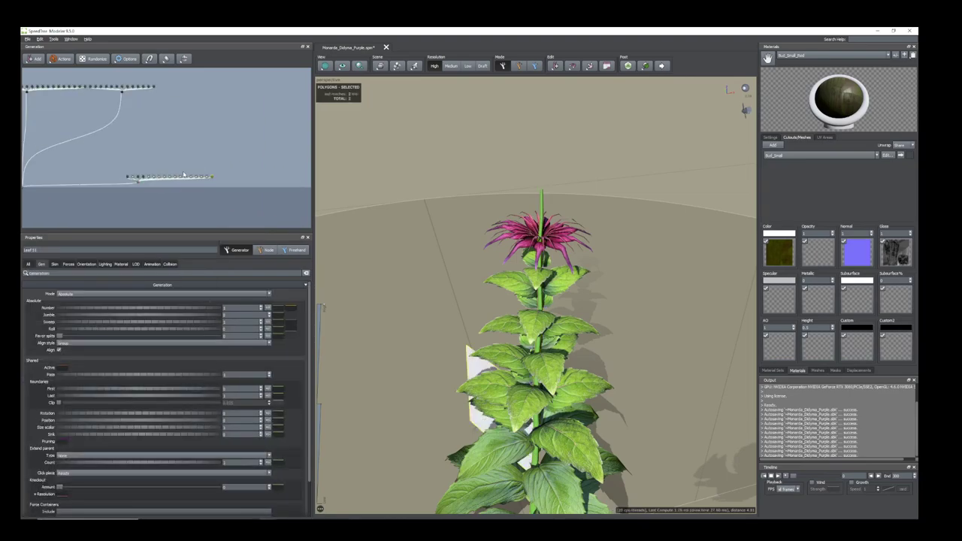
Rename the new leaf generator as Bud_Small and set its position to 0.42
scroll(212, 186, up, 5)
right_click(267, 159)
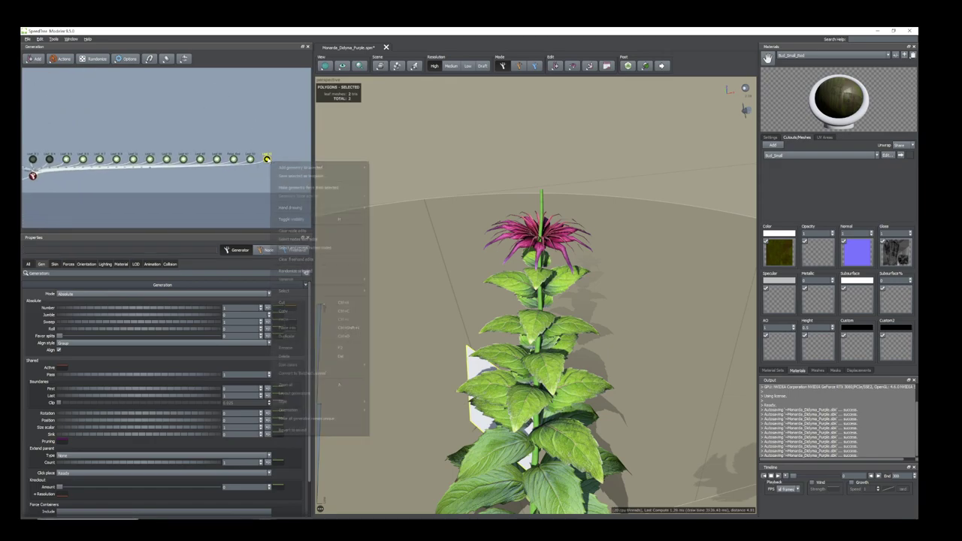
click(297, 349)
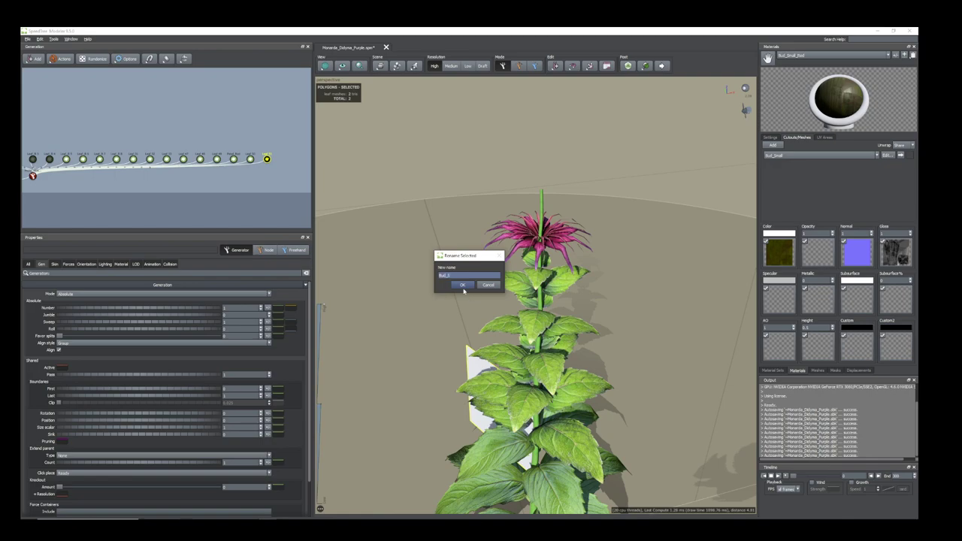
text(Bud_Small)
click(462, 286)
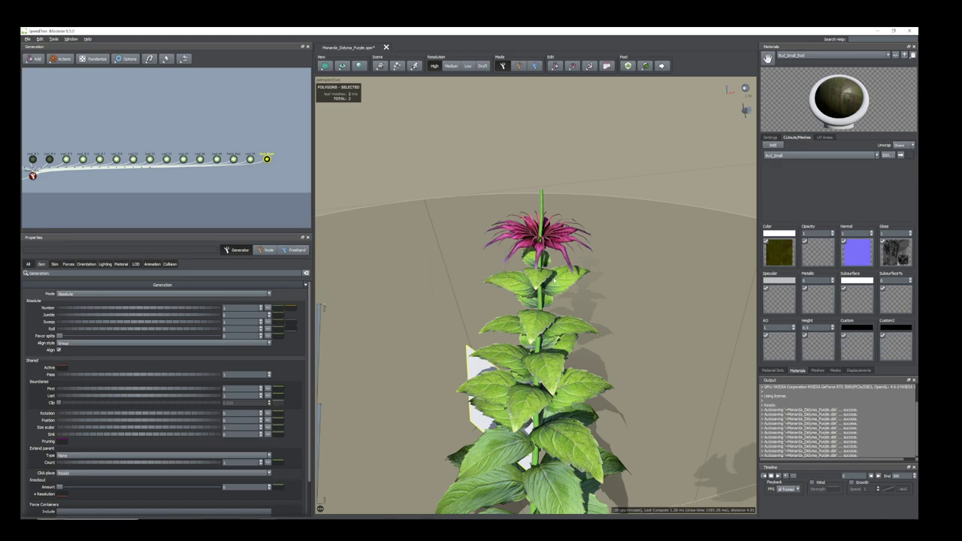
scroll(261, 162, up, 3)
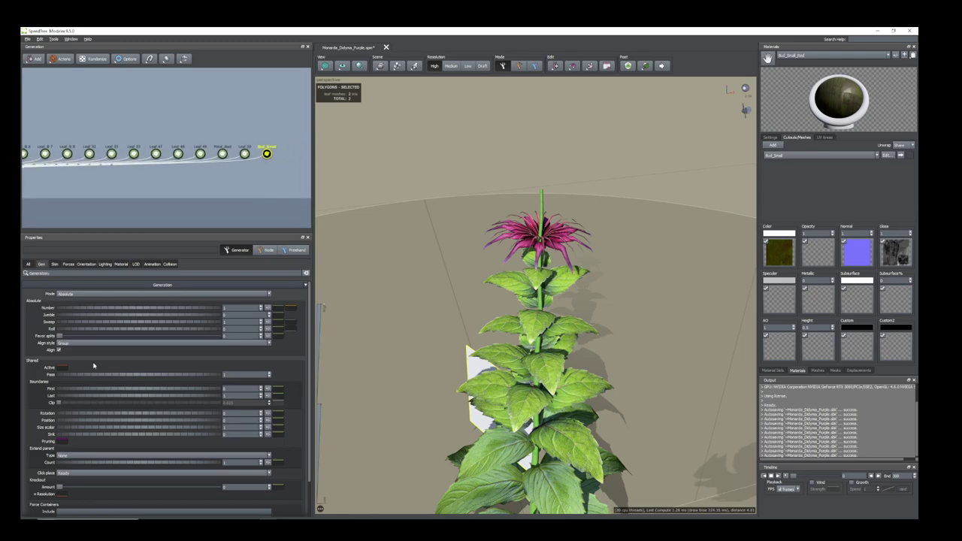
drag(76, 422, 89, 425)
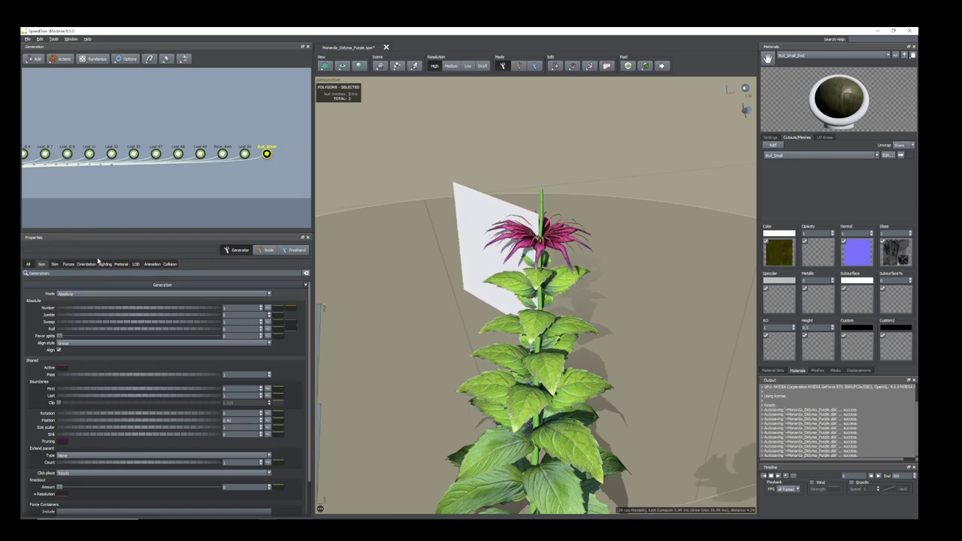
click(121, 264)
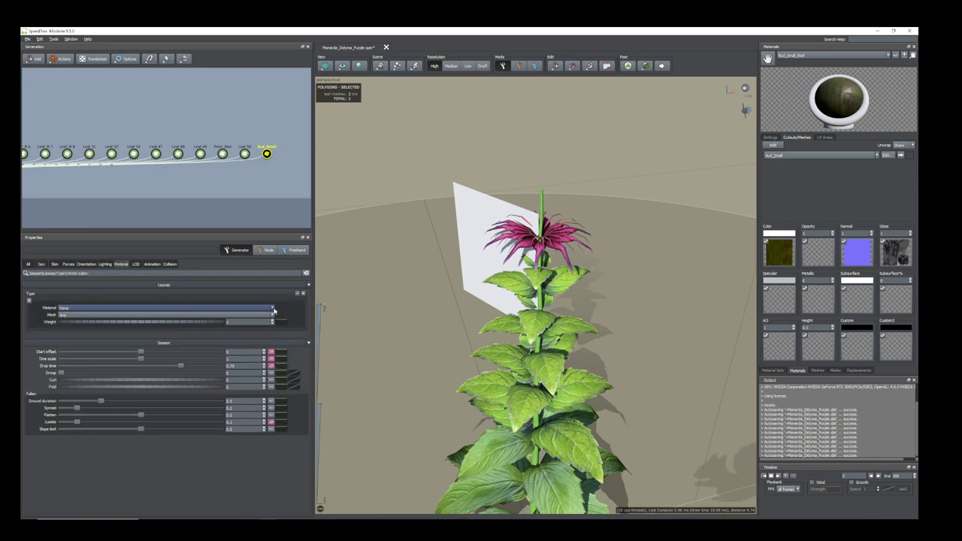
click(273, 309)
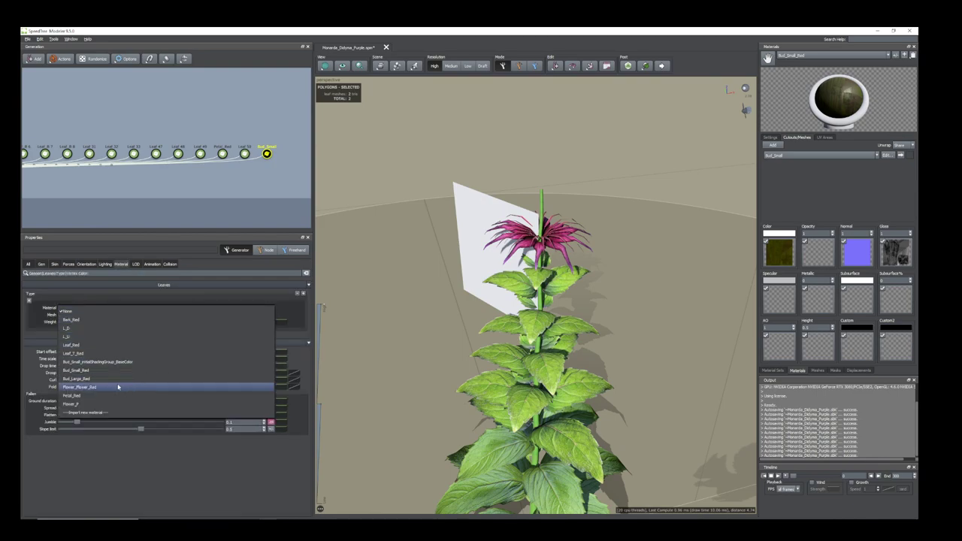
key(Down)
key(Down)
key(Down)
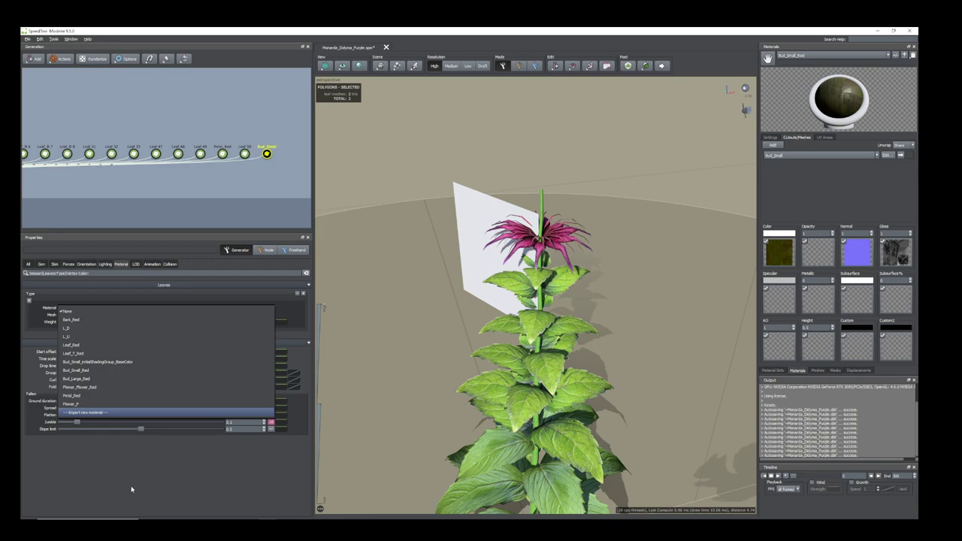
click(130, 488)
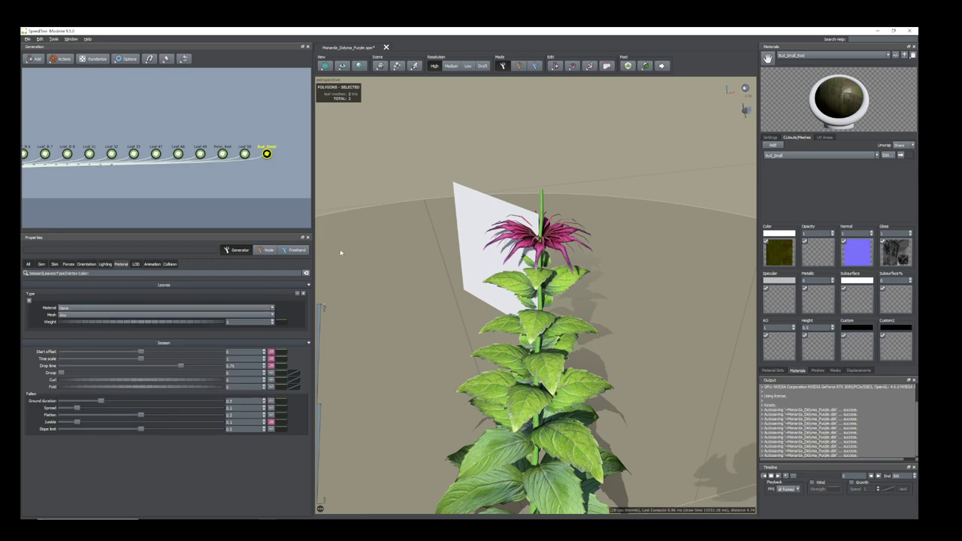
Set the Bud_Small generation mode to Interval and its position to -0.26
click(42, 265)
click(109, 294)
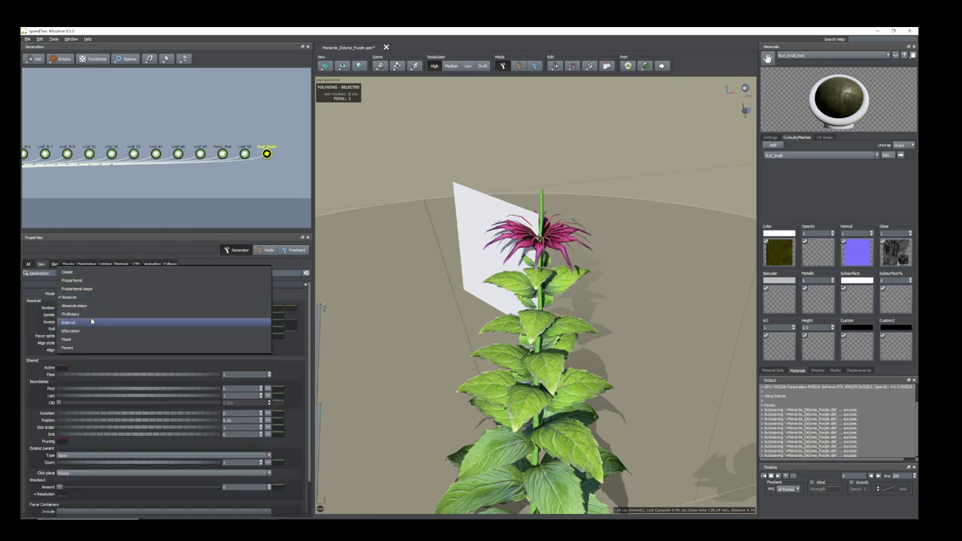
click(91, 322)
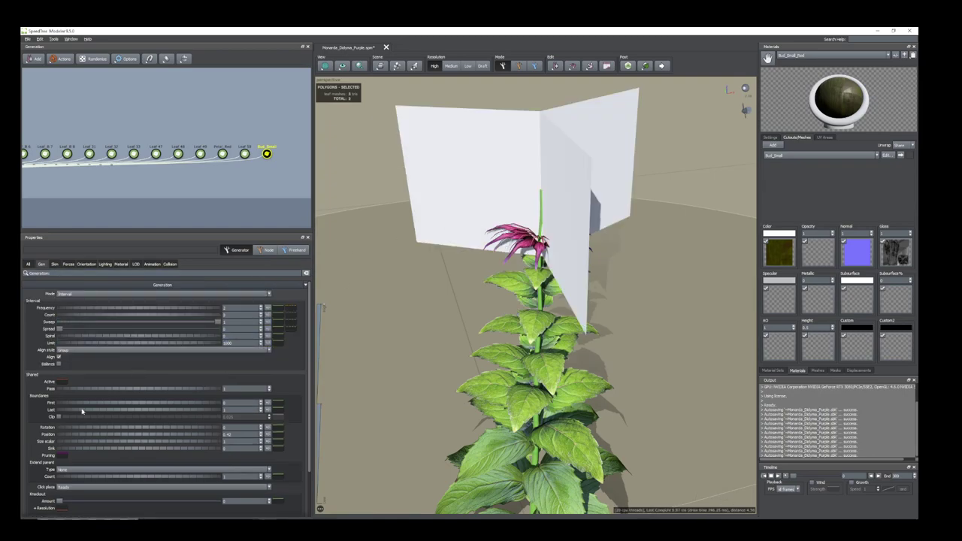
drag(76, 434, 54, 442)
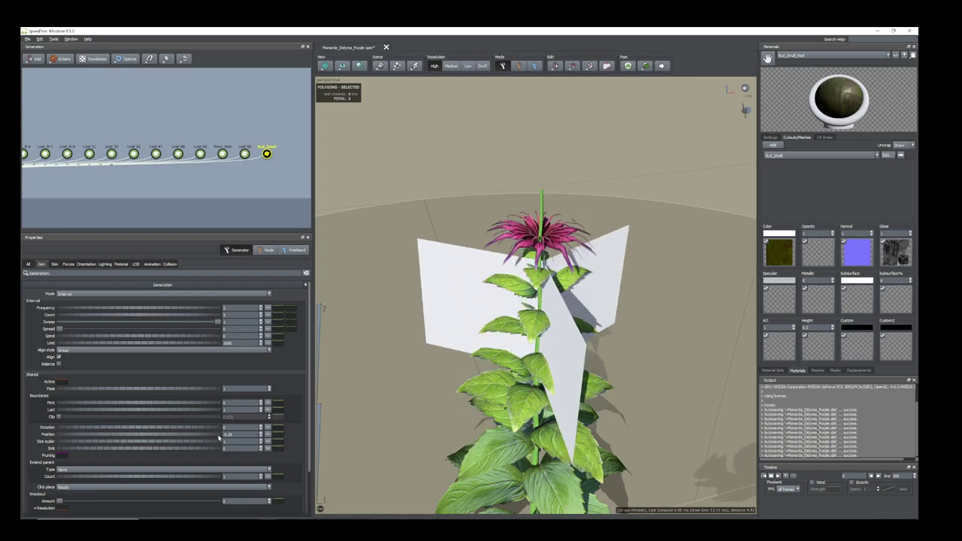
Lower the end point of the Bud_Small position's parent curve and set the interval count to 6
click(278, 435)
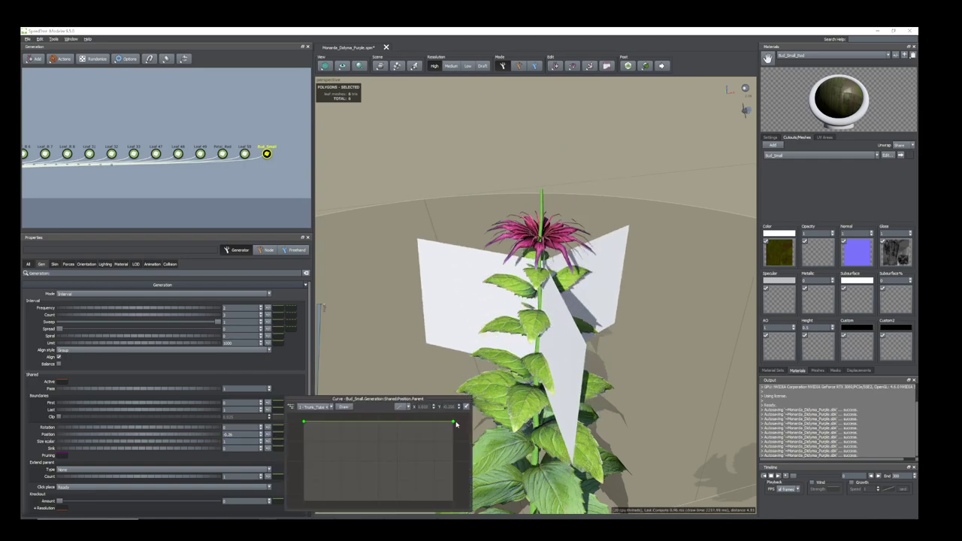
drag(454, 424, 456, 456)
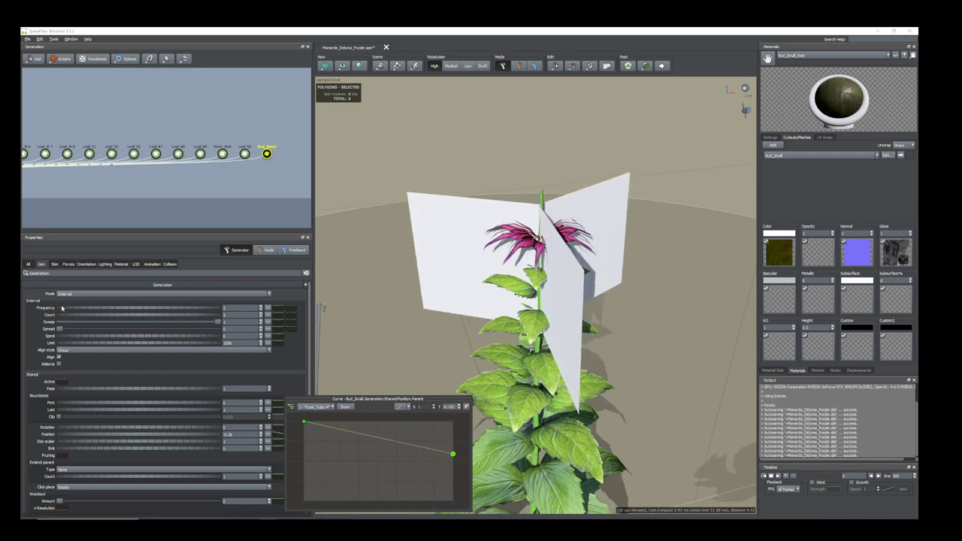
drag(80, 316, 102, 318)
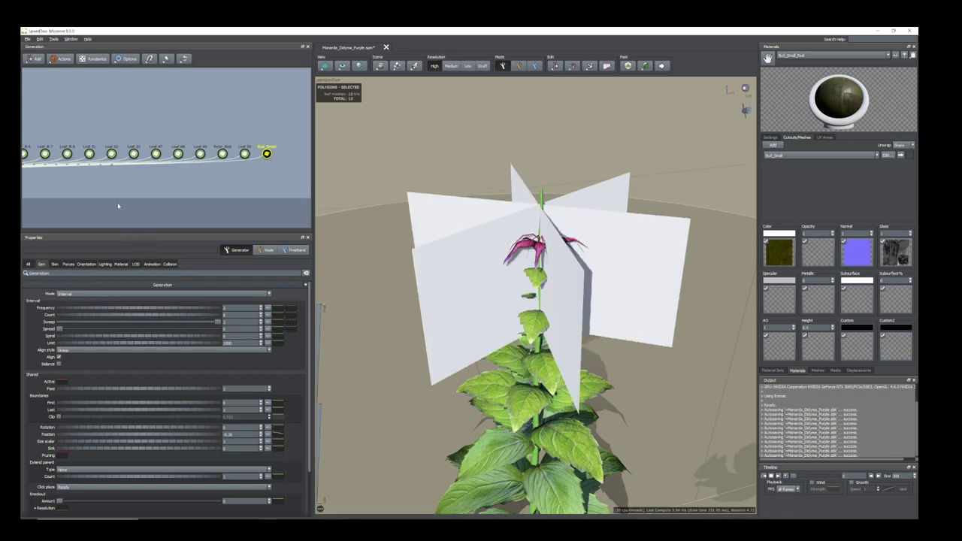
Assign the Bud_Small_Red material to the Bud_Small generator
click(121, 264)
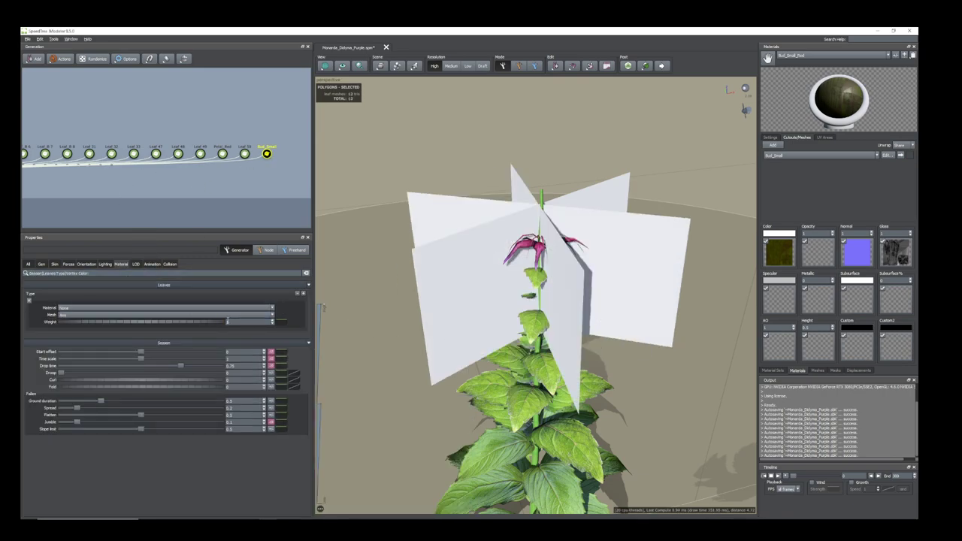
click(273, 307)
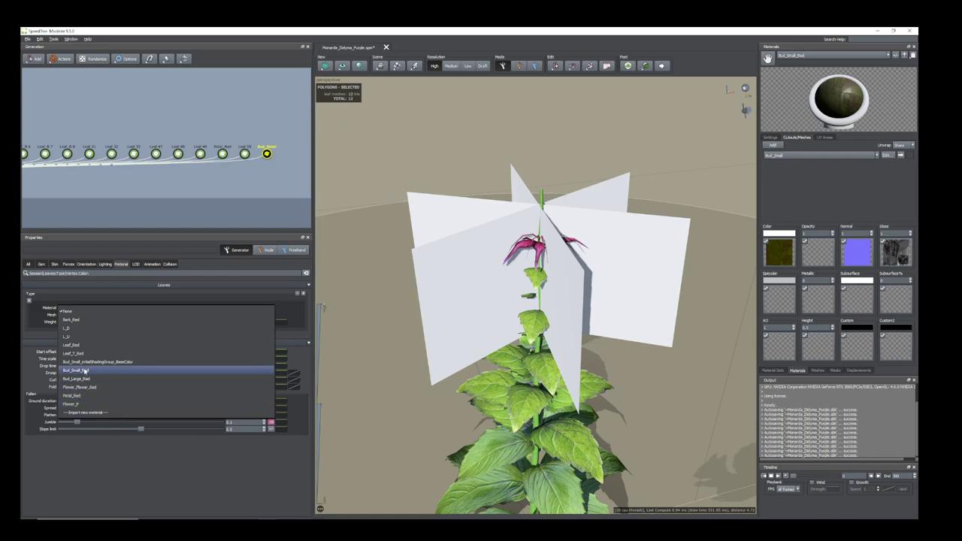
click(85, 371)
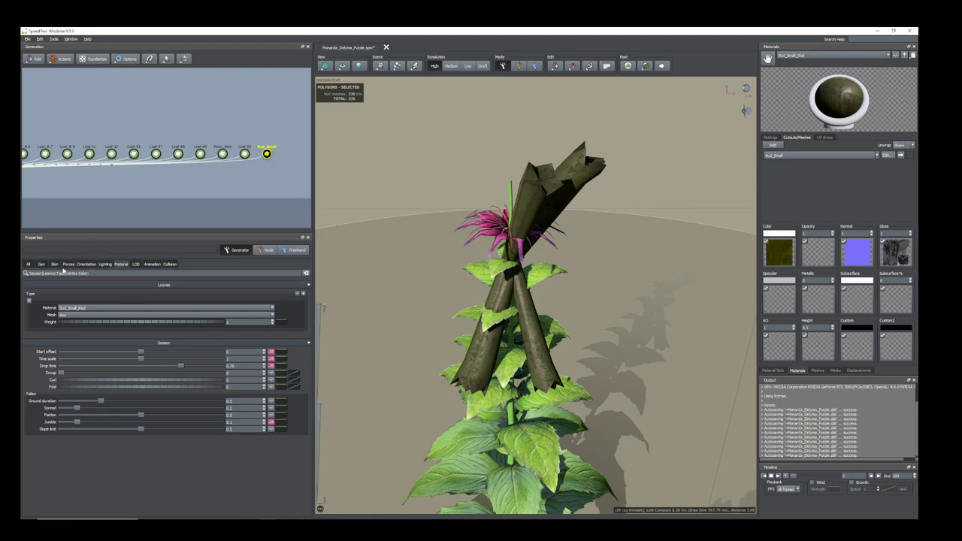
Set the Bud_Small count to 4 and tilt the buds upward with an Out final adjustment of about 0.67
click(42, 264)
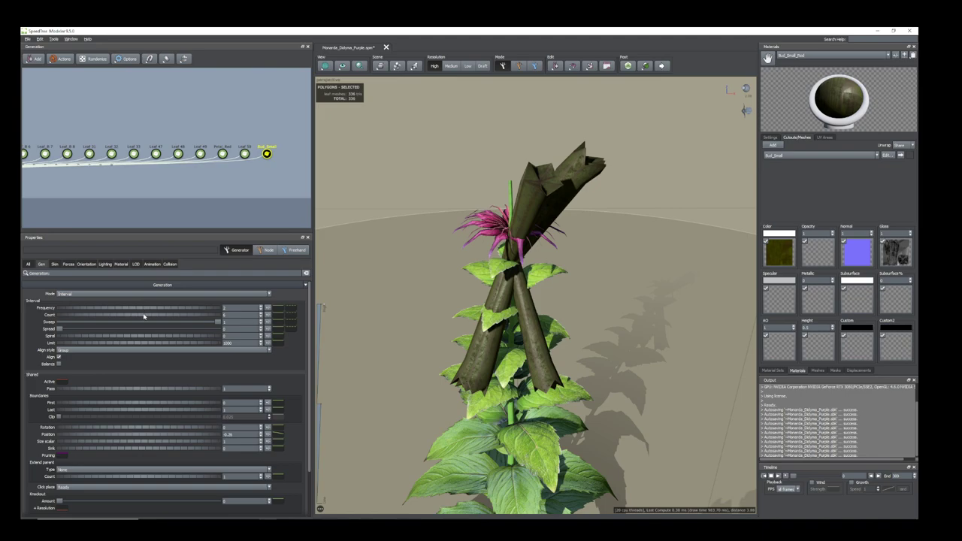
drag(143, 316, 118, 317)
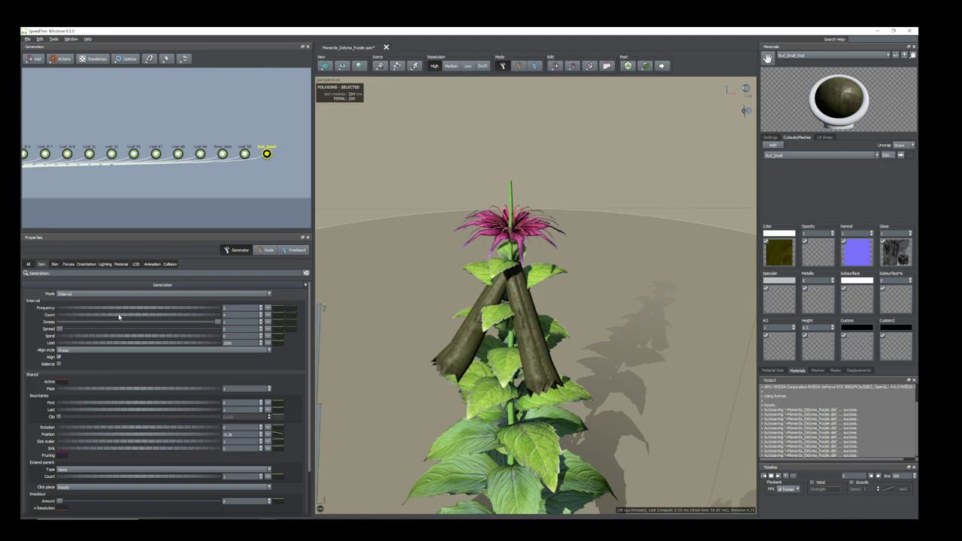
click(87, 264)
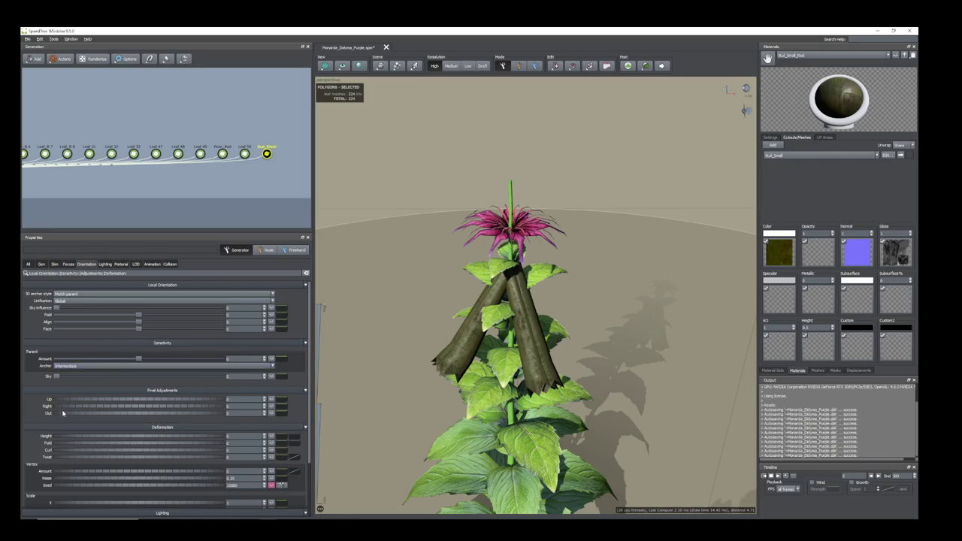
drag(61, 415, 91, 441)
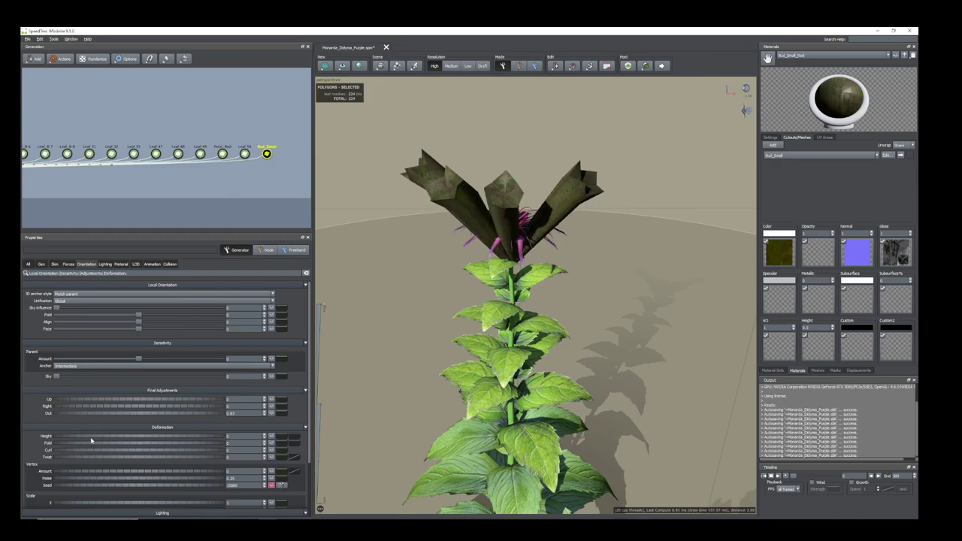
Shrink the buds with a size scalar of about 0.25 and lower the end point of their position parent curve further
click(41, 264)
drag(132, 445, 113, 442)
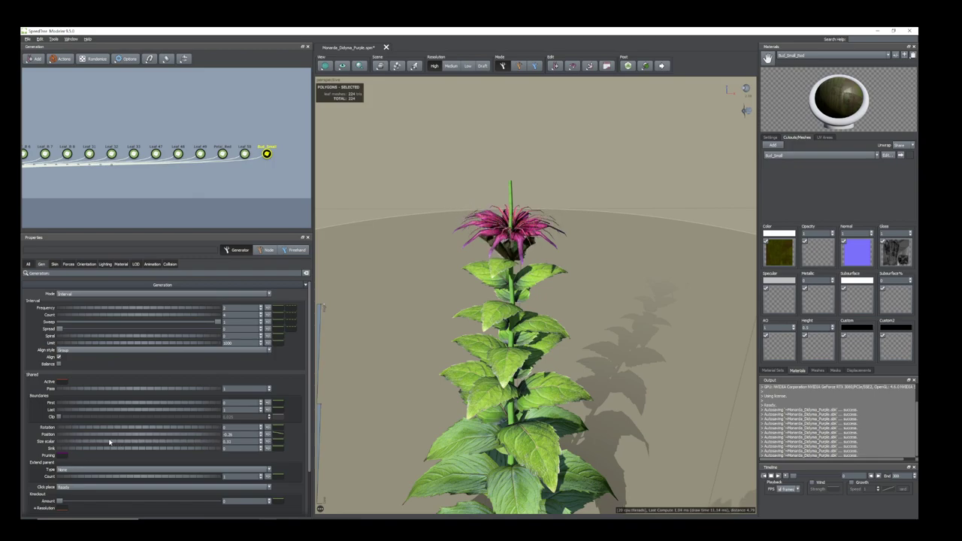
click(250, 441)
key(Return)
click(278, 434)
drag(455, 457, 435, 478)
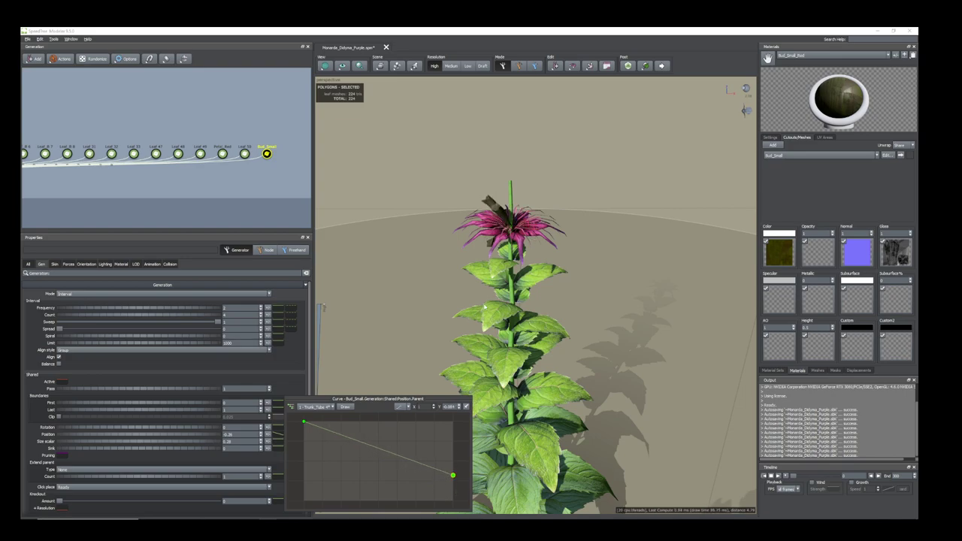
Set the rotation of the Bud_Small generator to about -0.07
scroll(555, 241, up, 3)
middle_drag(555, 241, 485, 270)
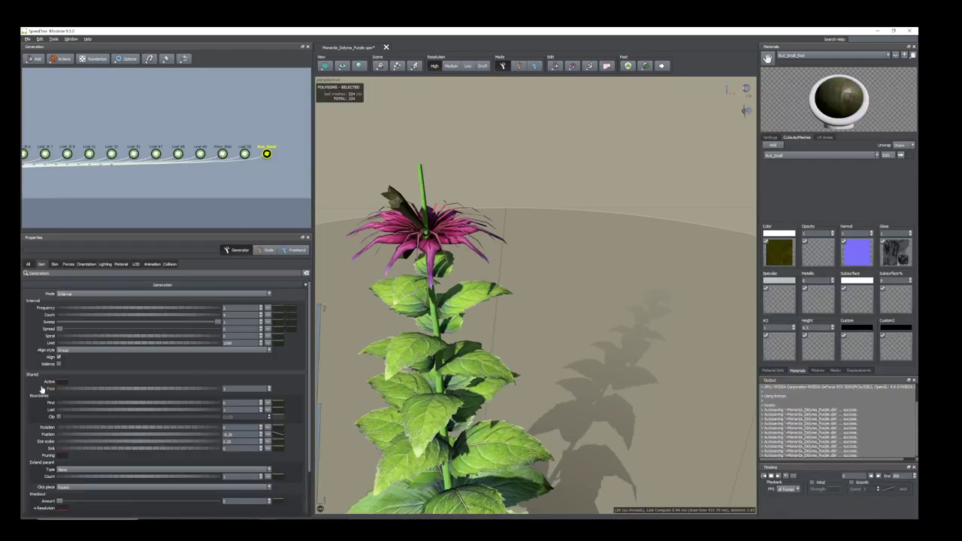
drag(65, 430, 61, 428)
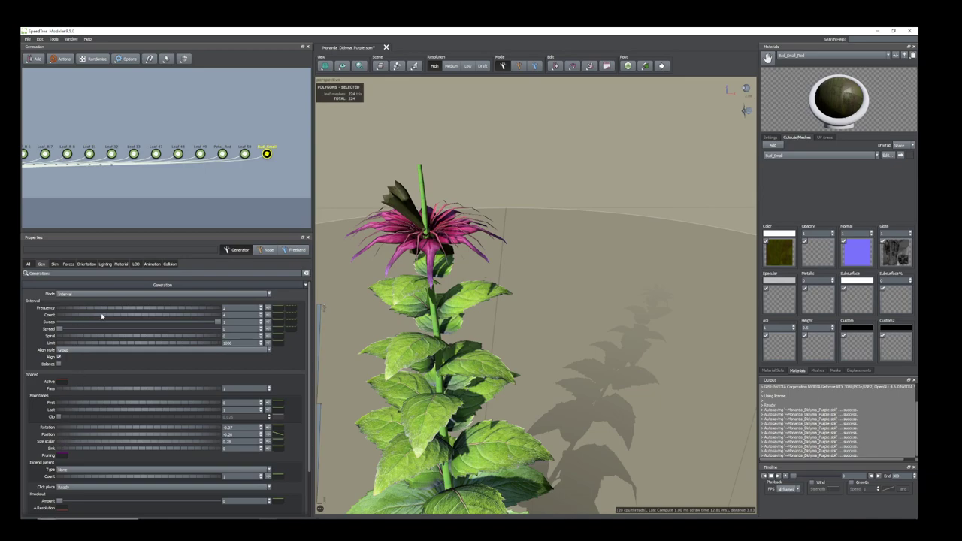
Reduce the Bud_Small interval count until only a single bud remains on the flower head
drag(102, 316, 98, 316)
drag(327, 316, 402, 331)
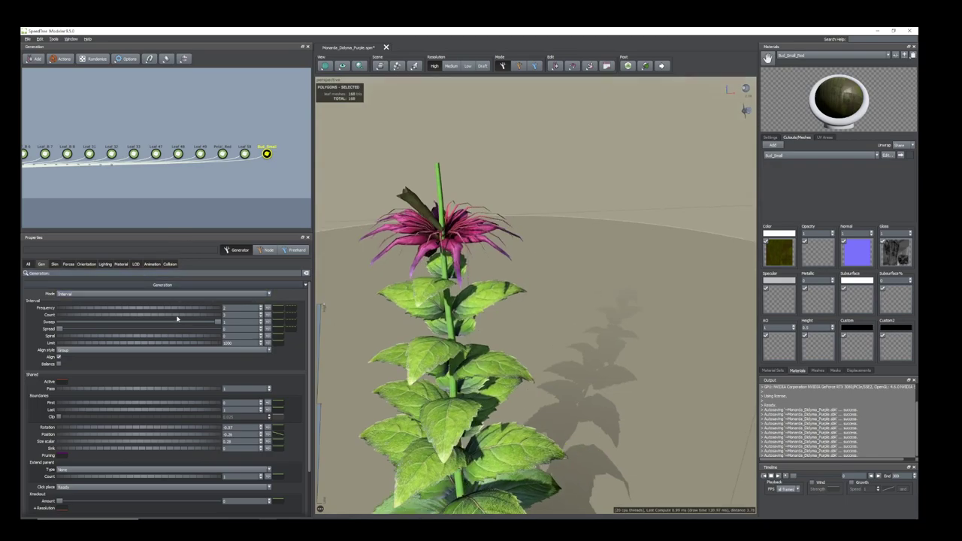
drag(172, 316, 159, 315)
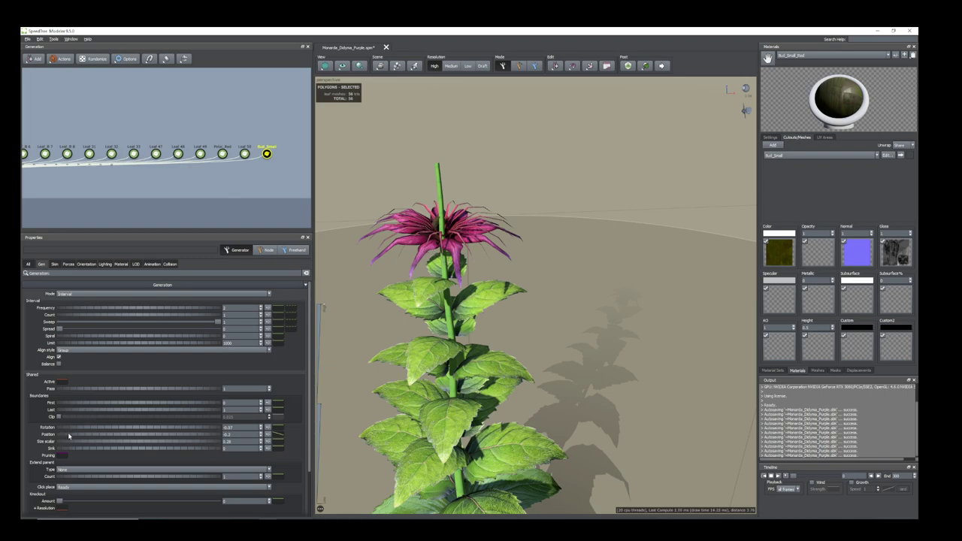
Switch to Maya to inspect the orientation of the Bud_Small mesh, and return to SpeedTree
drag(66, 436, 68, 436)
click(87, 264)
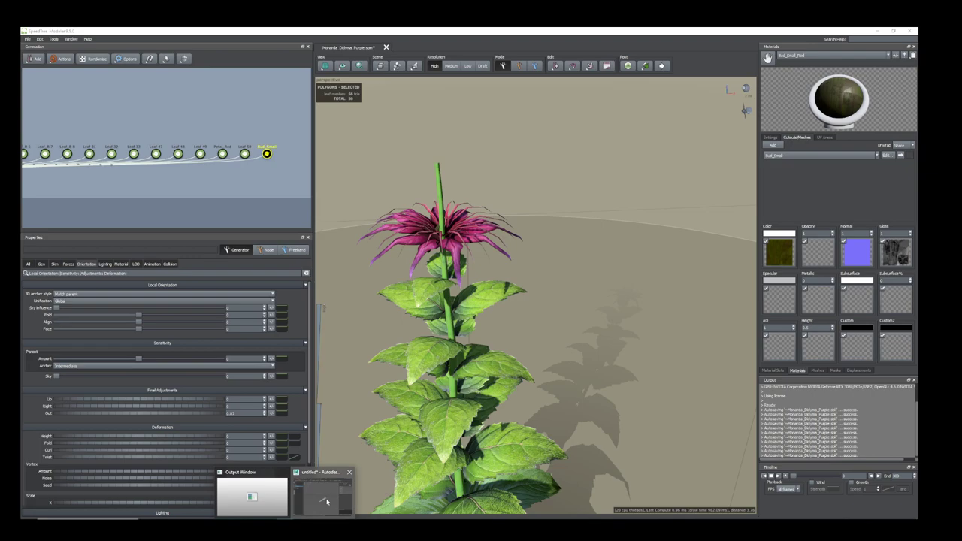
click(327, 502)
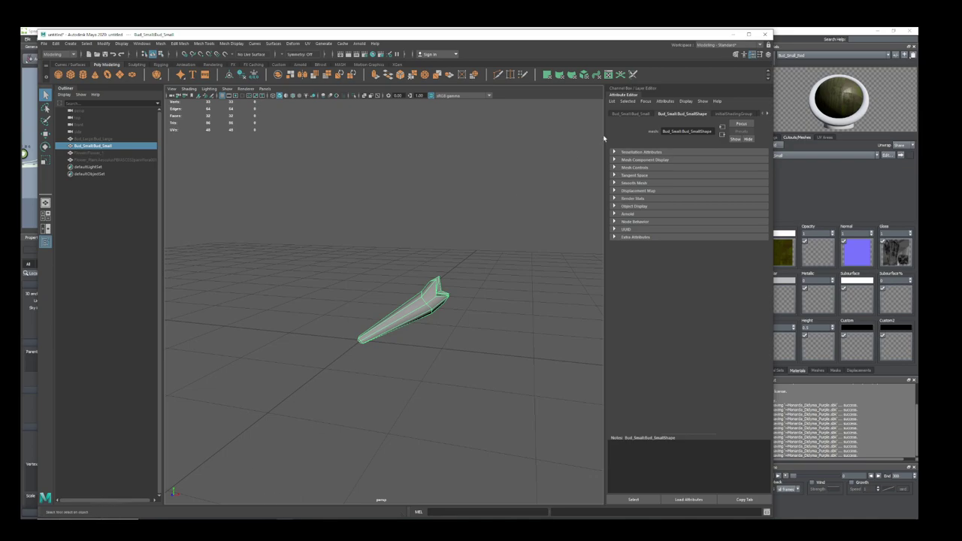
click(286, 528)
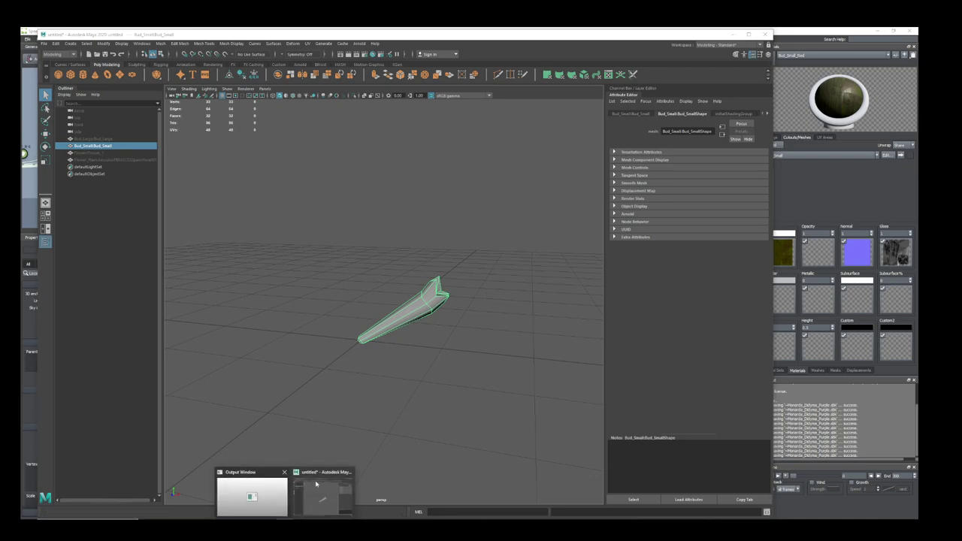
click(734, 34)
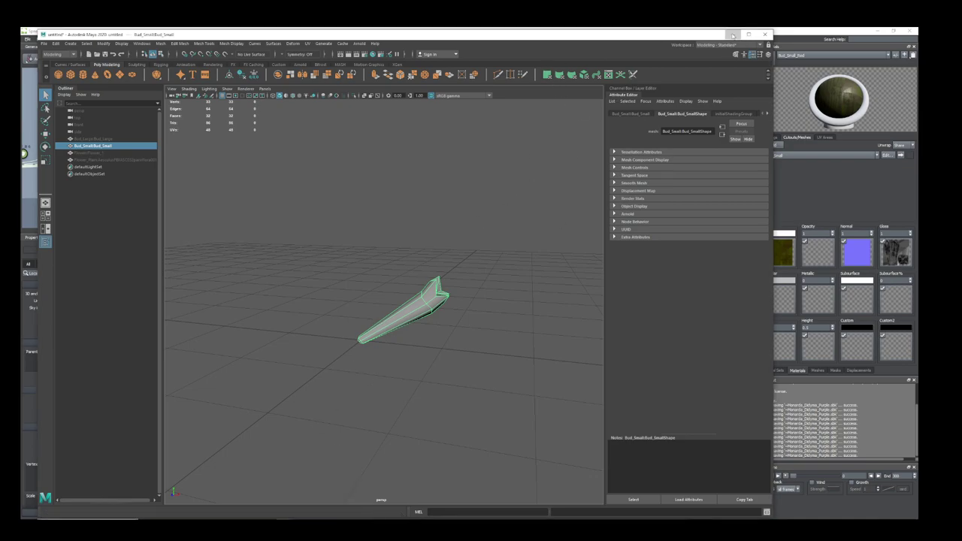
Set the Bud_Small generator's Out final adjustment to about 0.3 and add a slight Fold deformation
drag(463, 243, 468, 247)
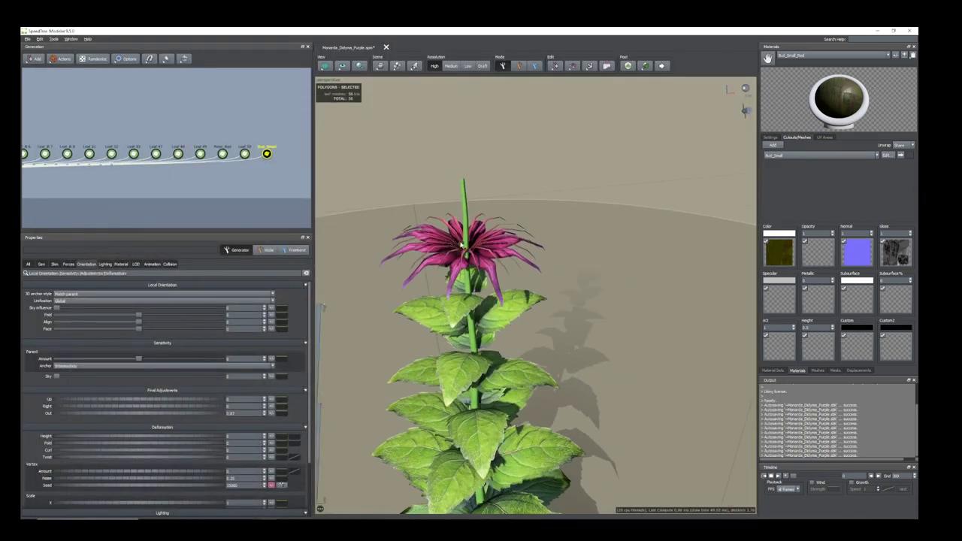
middle_drag(462, 246, 459, 254)
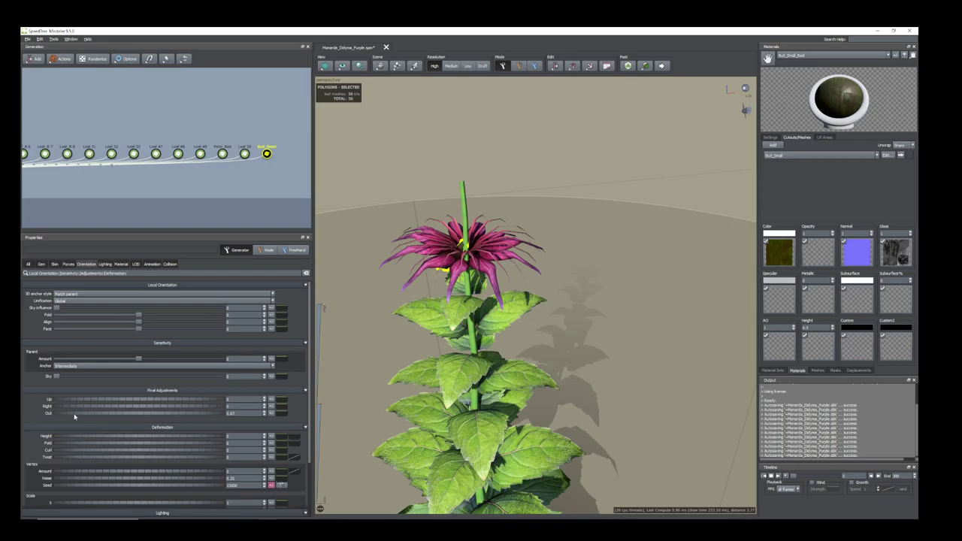
drag(77, 417, 53, 403)
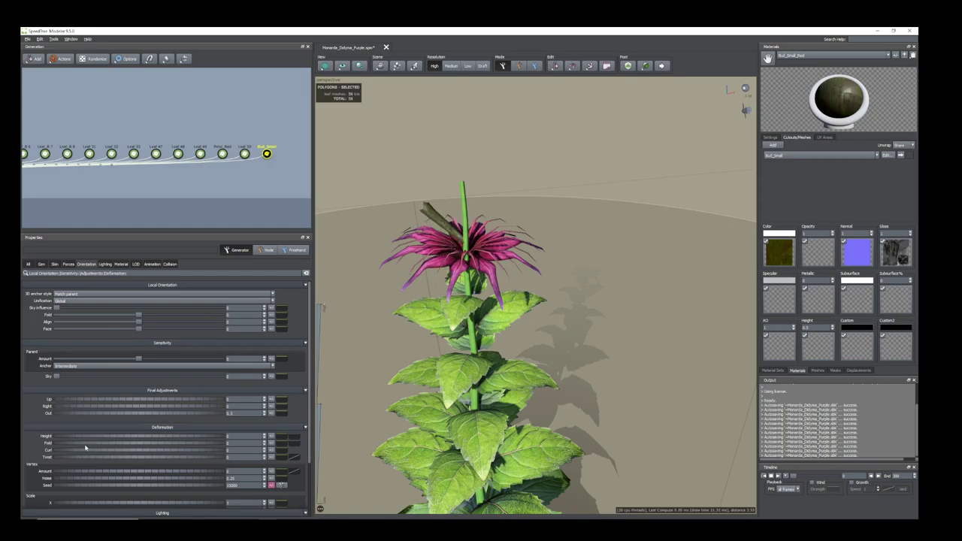
drag(78, 444, 80, 444)
drag(406, 361, 421, 339)
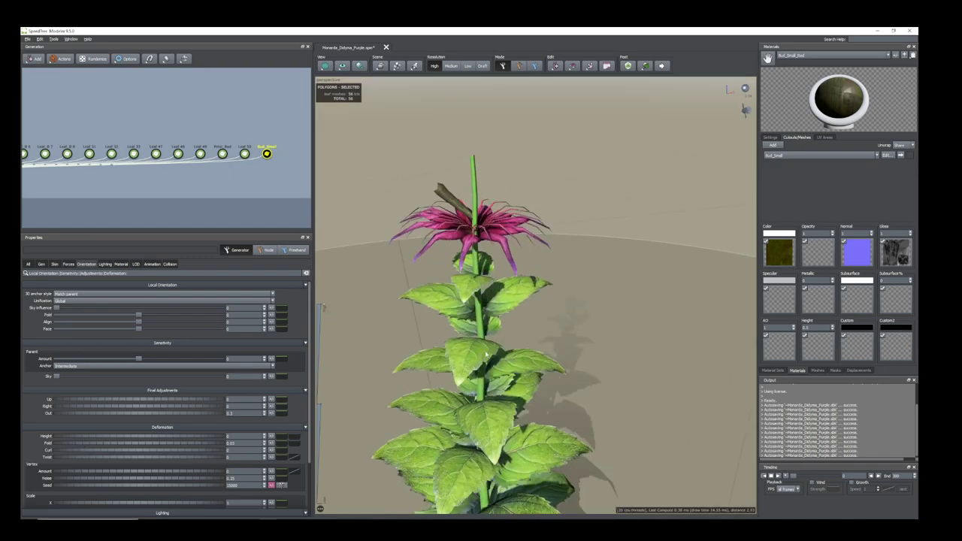
Raise the position of the Bud_Small generator to about -0.26
click(41, 264)
drag(144, 436, 143, 435)
scroll(451, 240, down, 4)
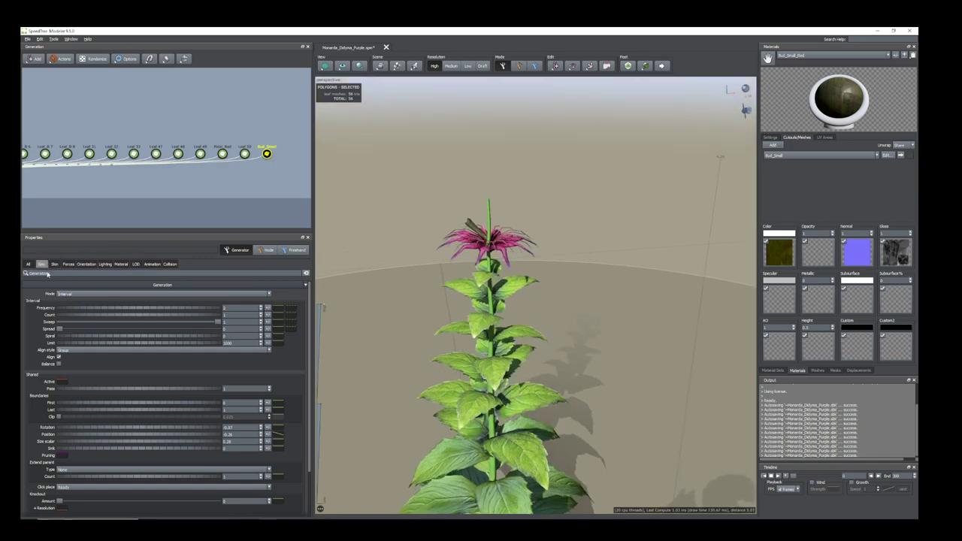
Set the Bud_Small interval count to 2 and shrink the buds to a size scalar of about 0.22
mouse_move(81, 317)
mouse_down()
mouse_move(105, 322)
mouse_move(92, 322)
mouse_up()
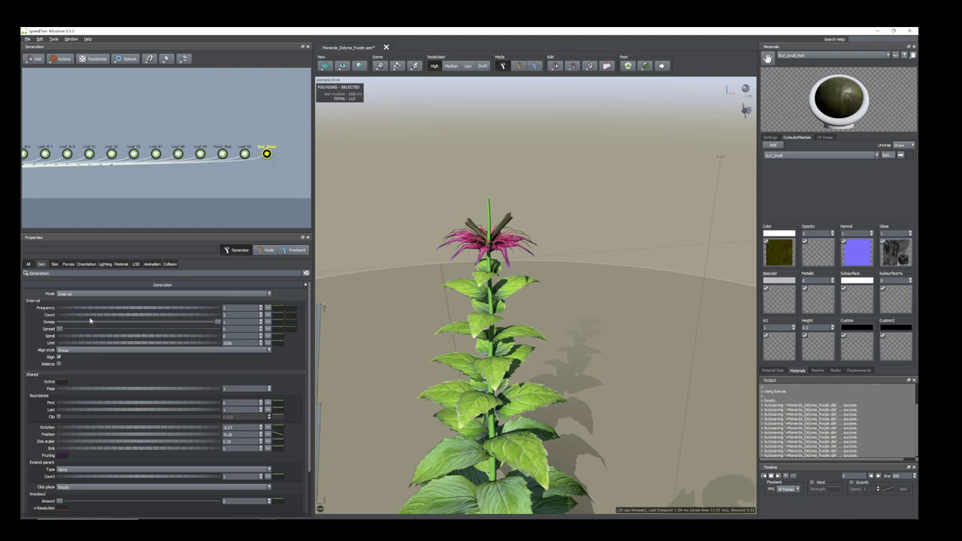
drag(506, 286, 453, 324)
drag(108, 443, 106, 443)
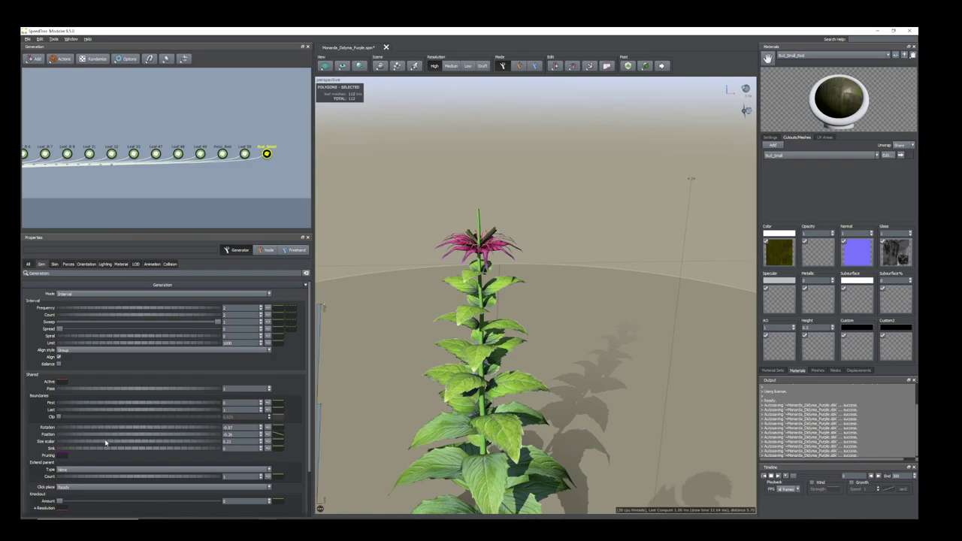
drag(378, 351, 396, 349)
scroll(213, 208, down, 2)
Duplicate the Bud_Small generator and attach the copy to the flower's stem generator
middle_drag(230, 187, 271, 185)
right_click(287, 152)
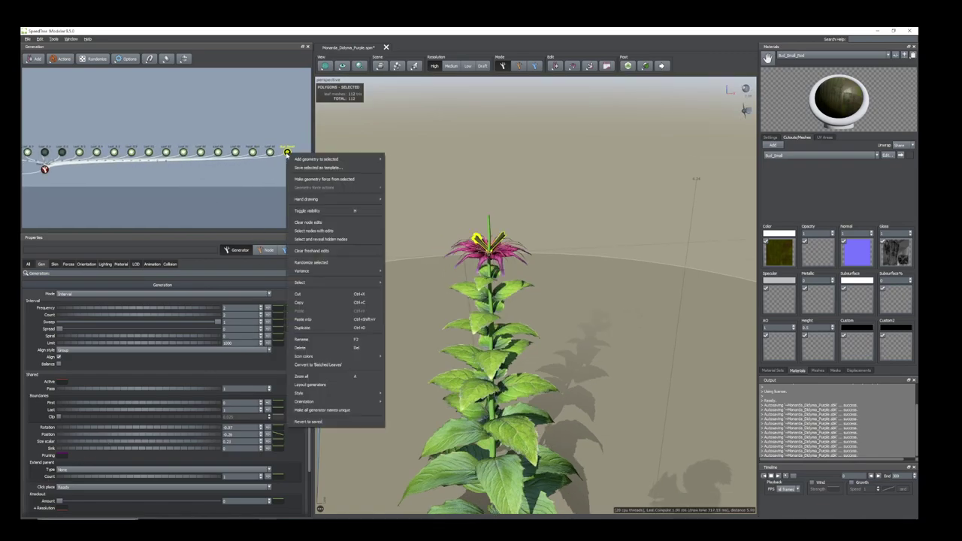
click(315, 330)
drag(303, 153, 206, 187)
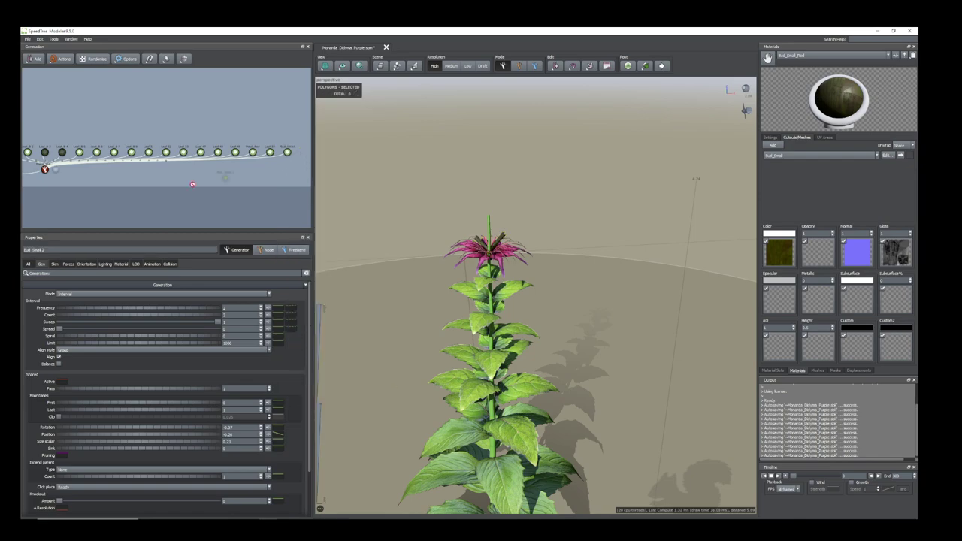
drag(41, 179, 46, 172)
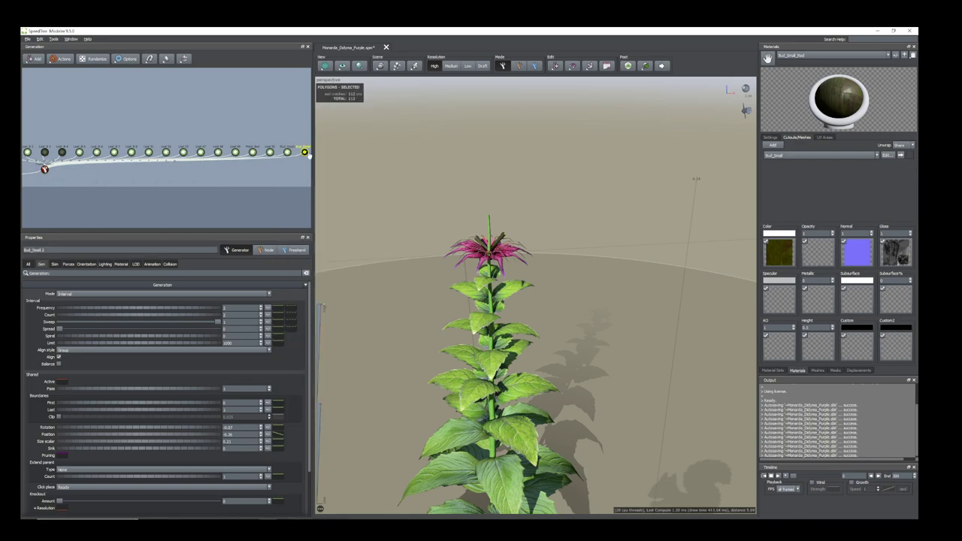
Set the rotation of the first duplicated bud generator to about 0.1 so its buds fill another part of the flower head
drag(83, 427, 88, 431)
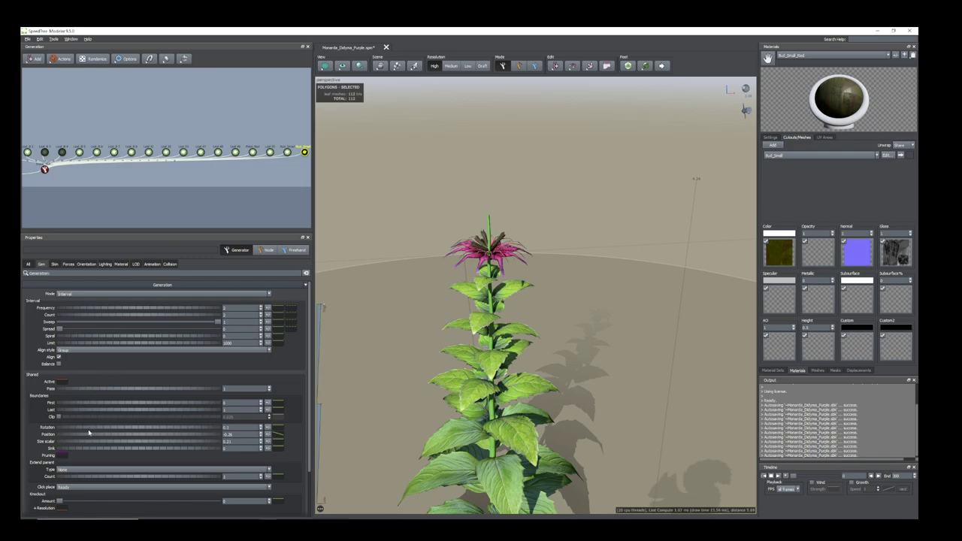
scroll(373, 262, up, 4)
drag(373, 261, 370, 291)
Duplicate the second bud generator and attach this new copy to the stem generator
right_click(292, 155)
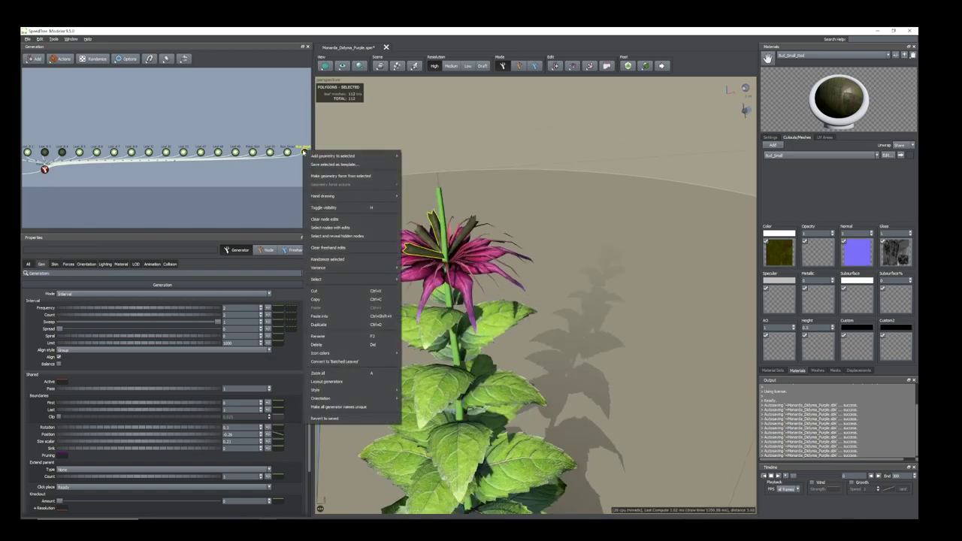
click(327, 322)
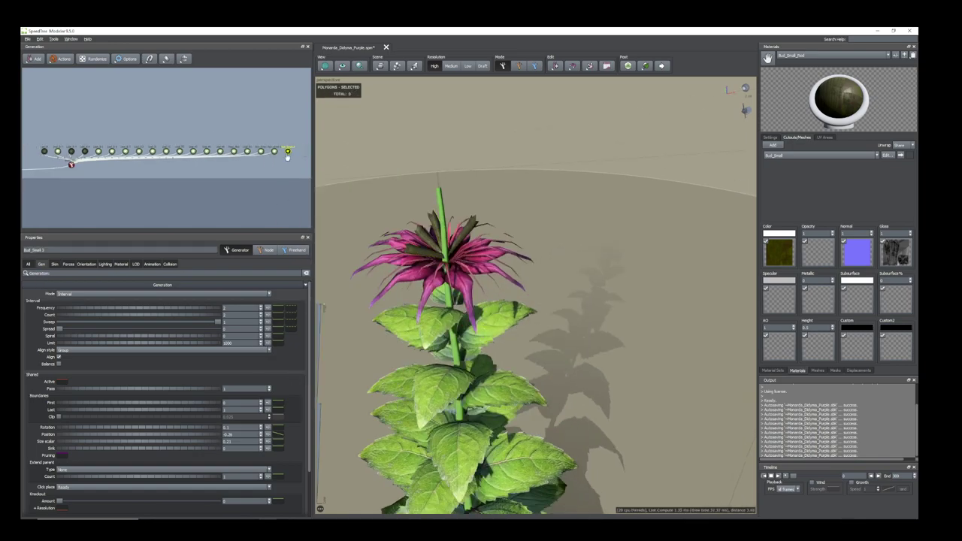
click(288, 152)
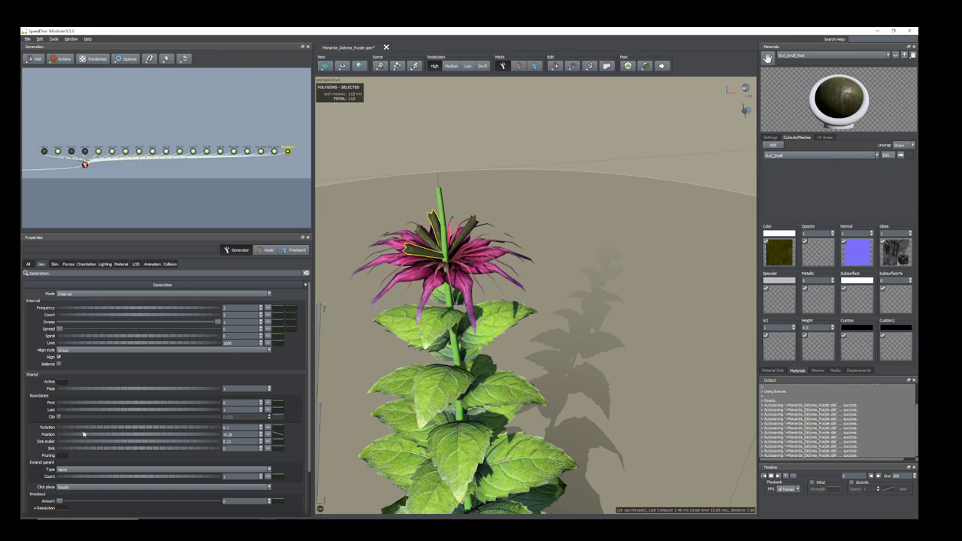
Set the rotation of the third bud generator to about 0.22
drag(65, 430, 107, 427)
drag(467, 295, 515, 288)
scroll(575, 296, down, 2)
drag(576, 296, 442, 325)
scroll(511, 296, up, 3)
mouse_move(511, 297)
mouse_down()
mouse_move(504, 313)
mouse_move(521, 313)
mouse_up()
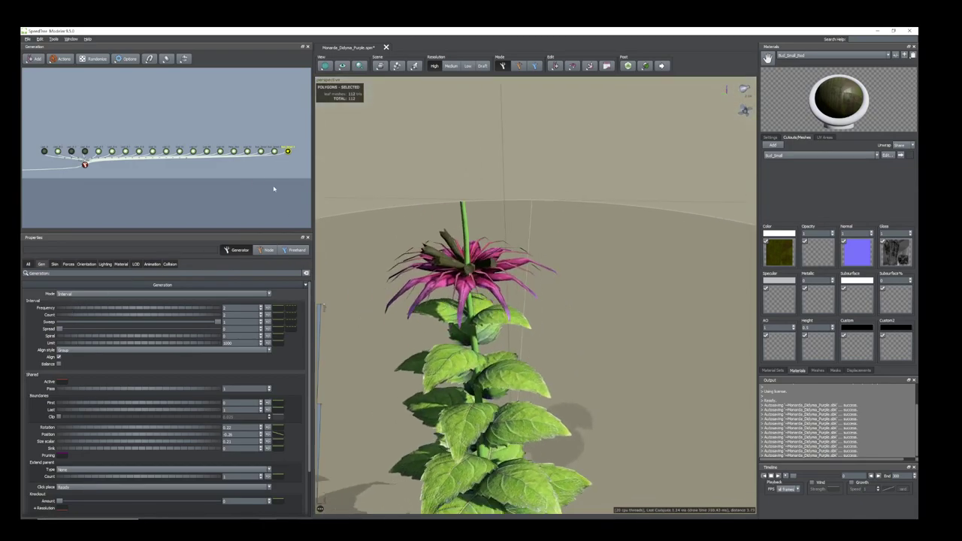
Attach a duplicate of the third bud generator to the stem generator, with its position raised to about -0.05
right_click(287, 153)
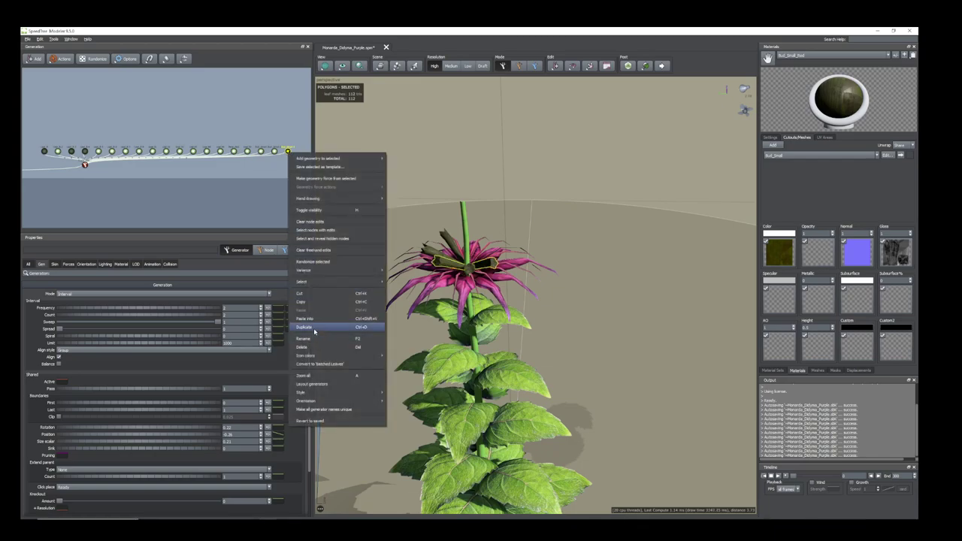
click(326, 327)
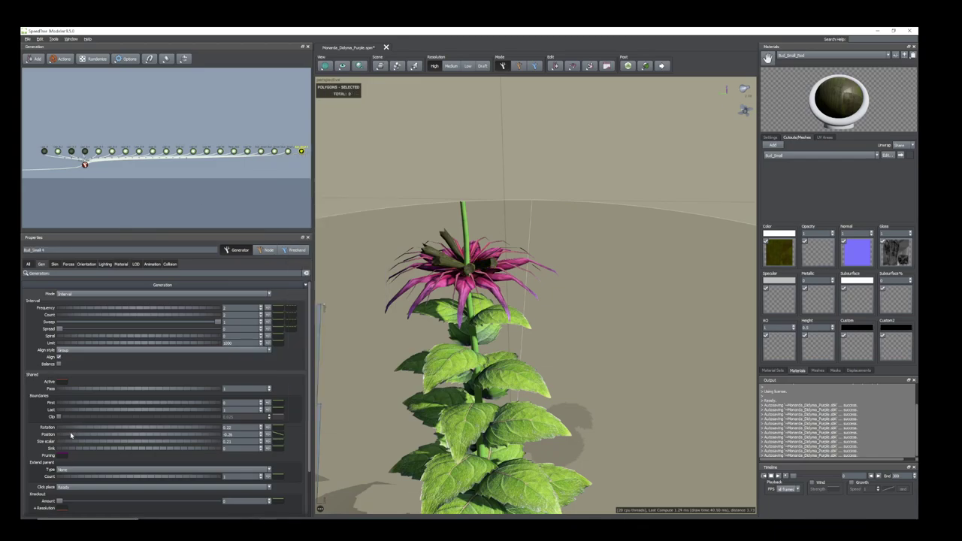
drag(71, 436, 81, 437)
drag(85, 167, 302, 156)
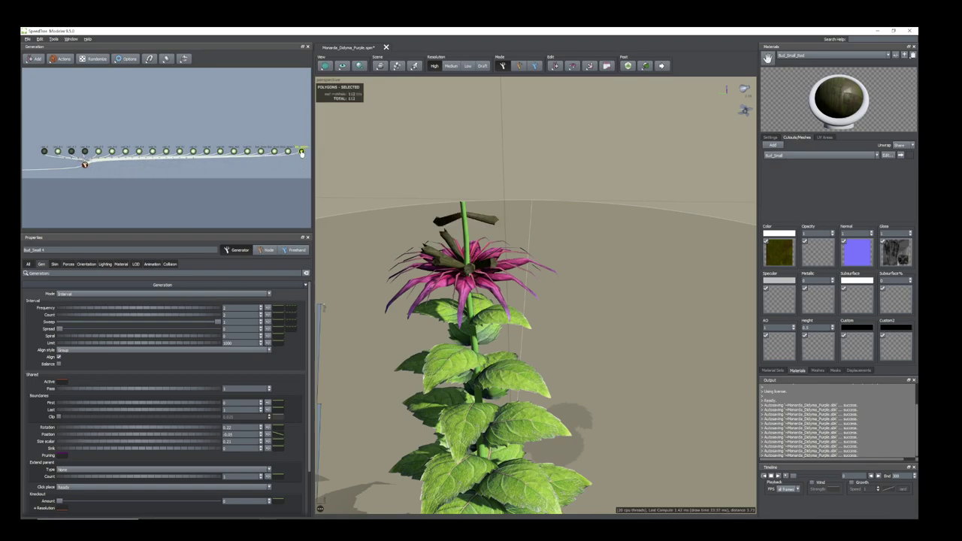
click(288, 188)
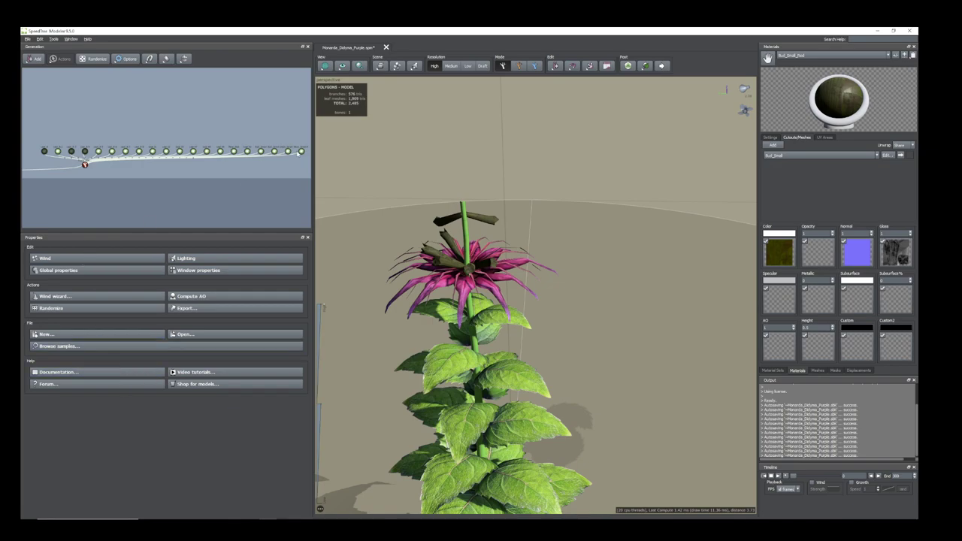
Lower the fourth bud generator's position to about -0.23 and set its rotation to about 0.25
click(301, 153)
drag(118, 436, 107, 430)
drag(469, 404, 473, 385)
scroll(545, 321, up, 3)
mouse_move(544, 321)
middle_down()
mouse_move(543, 376)
mouse_move(539, 327)
middle_up()
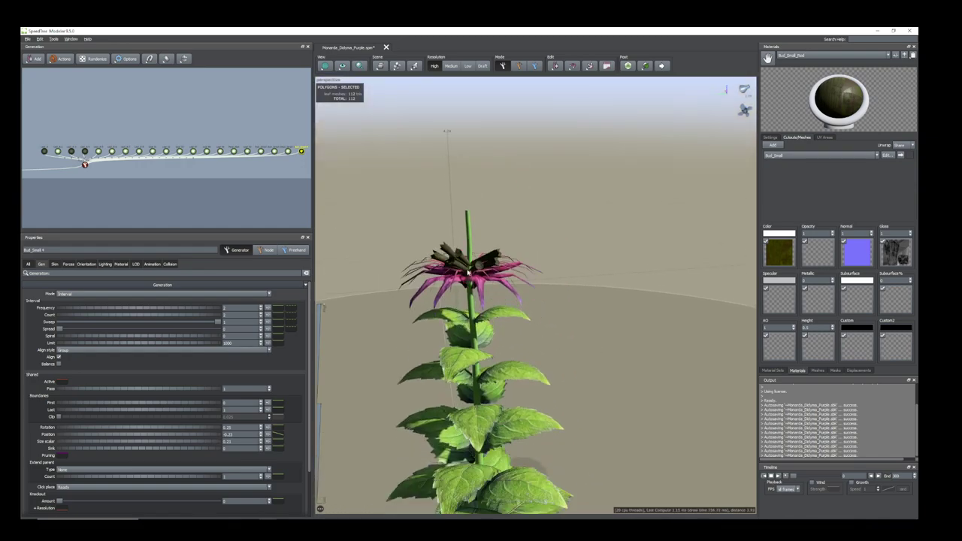
drag(524, 287, 521, 290)
scroll(248, 183, down, 2)
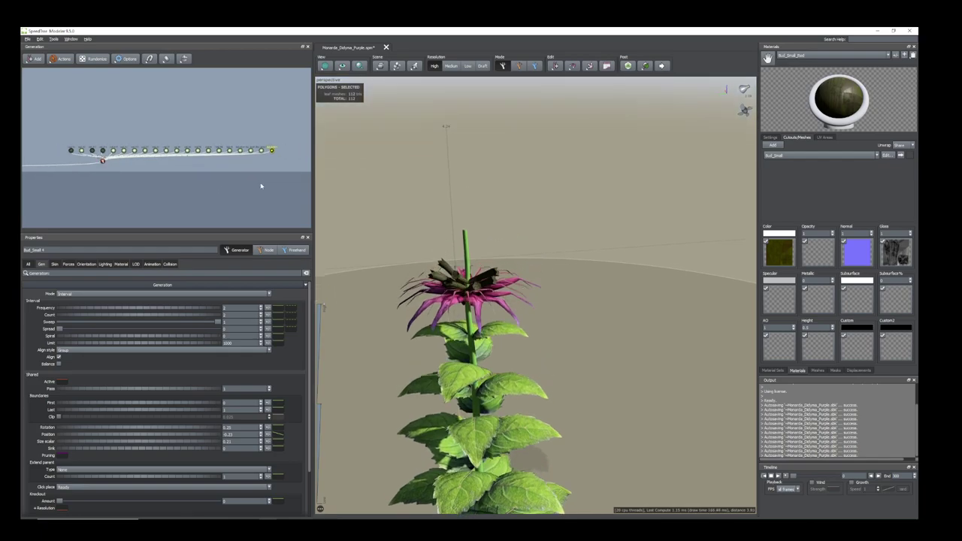
Add a new Leaf generator to the flower's stem generator
click(101, 162)
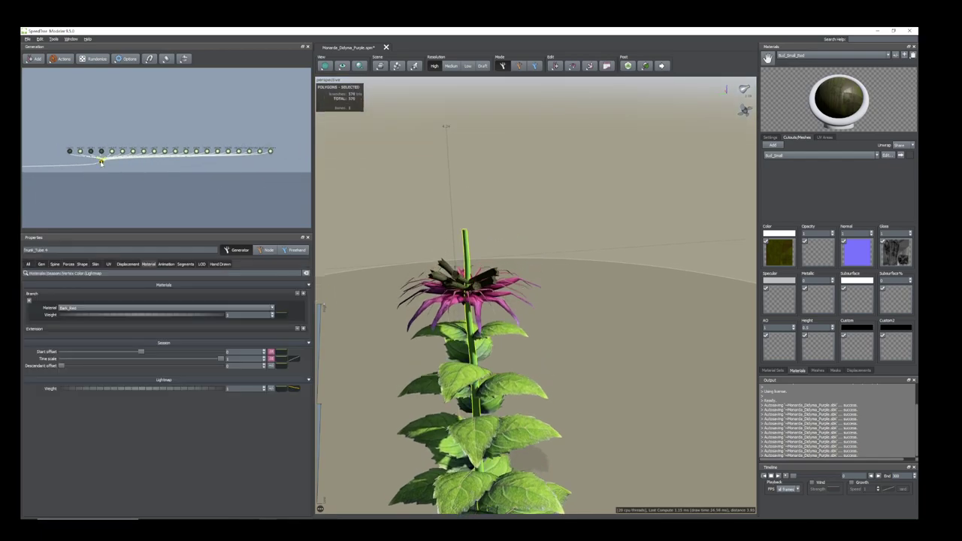
right_click(100, 162)
mouse_move(166, 173)
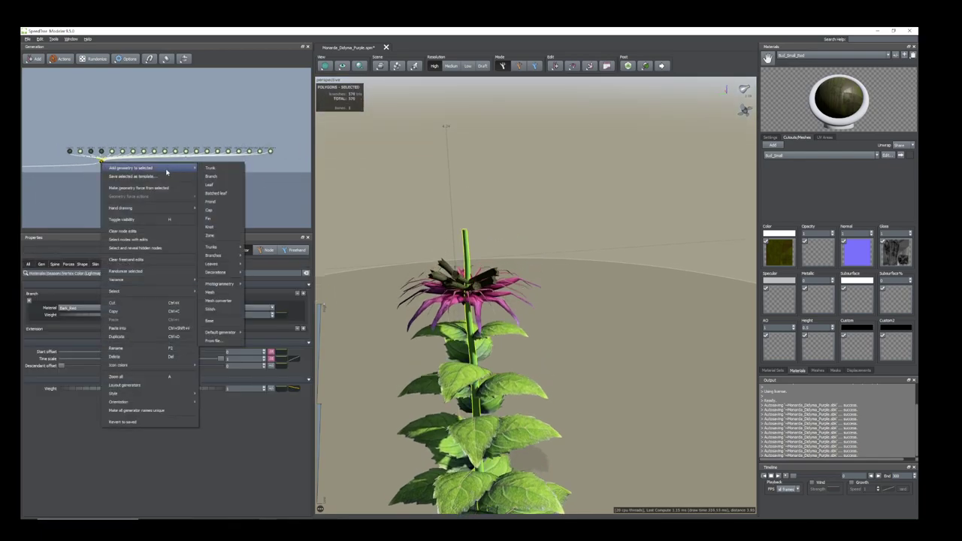
click(220, 187)
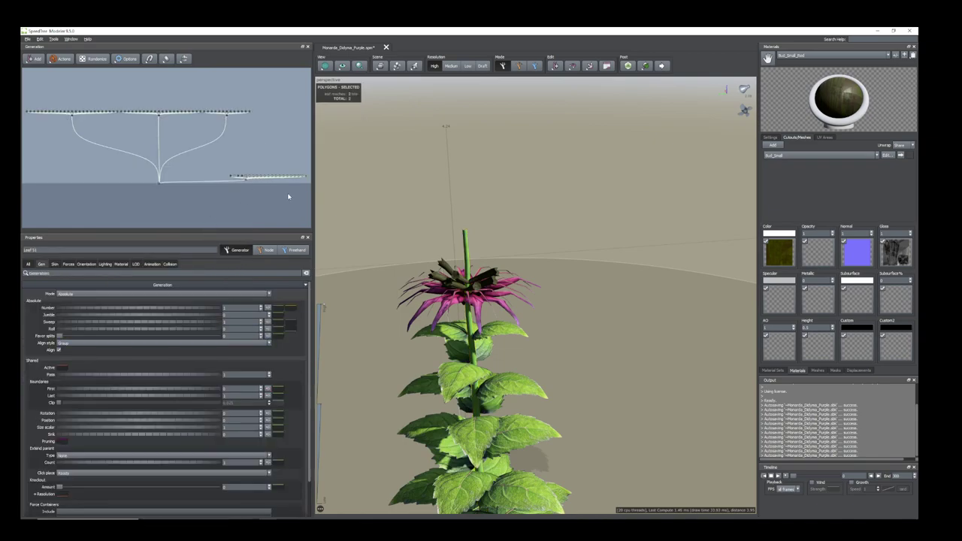
scroll(192, 186, up, 5)
mouse_move(254, 182)
middle_down()
mouse_move(248, 176)
mouse_move(256, 186)
middle_up()
scroll(246, 174, up, 3)
scroll(257, 187, down, 2)
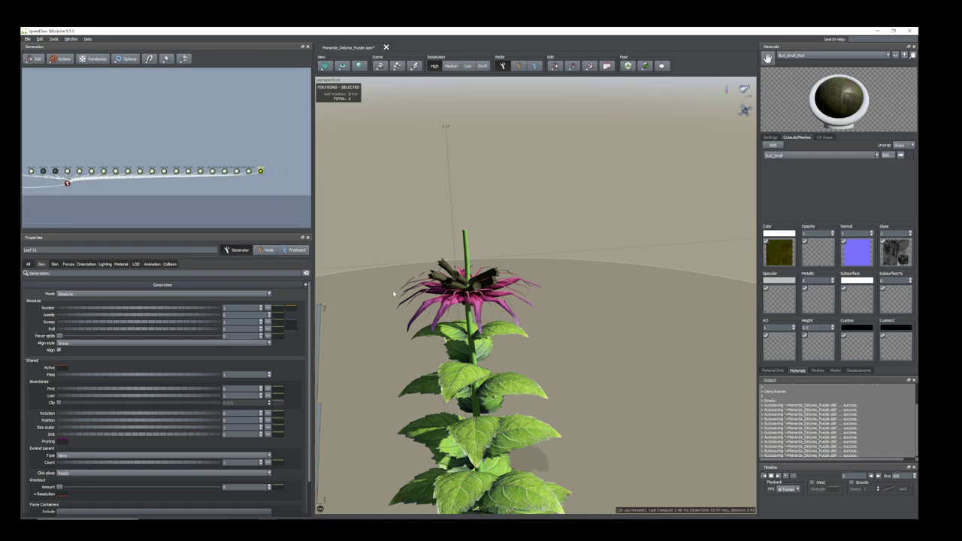
scroll(357, 277, down, 1)
Set the new leaf's position to about 0.42 and its Right final adjustment to about -0.5
drag(92, 424, 106, 423)
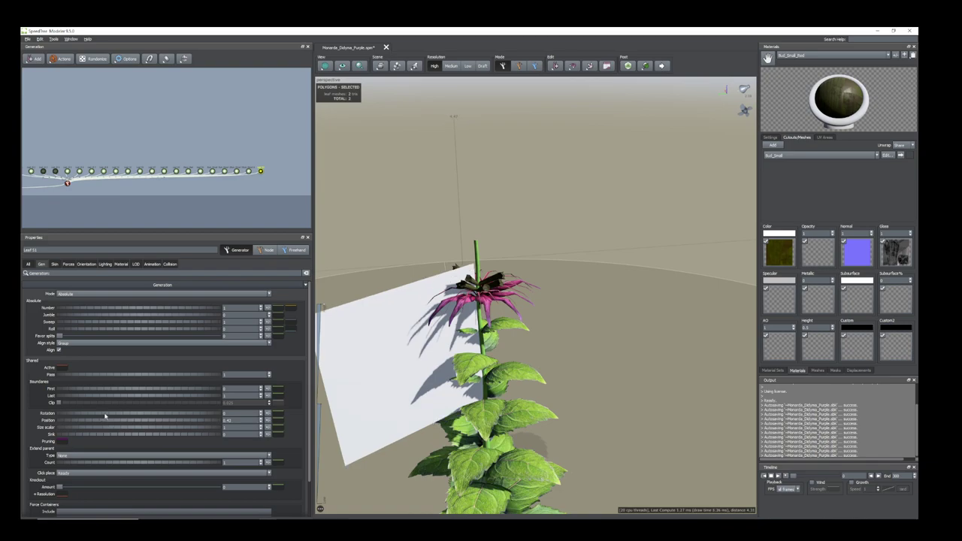
click(86, 264)
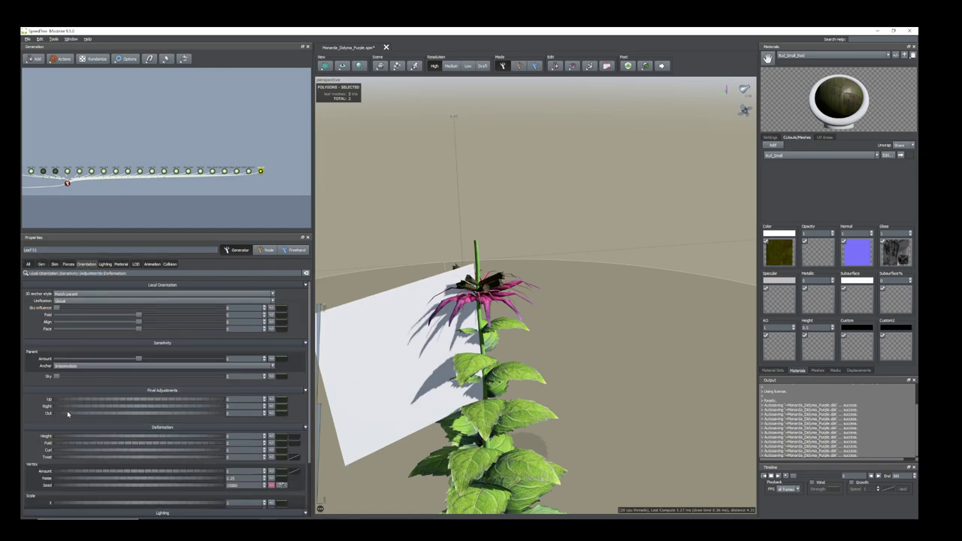
drag(65, 406, 73, 404)
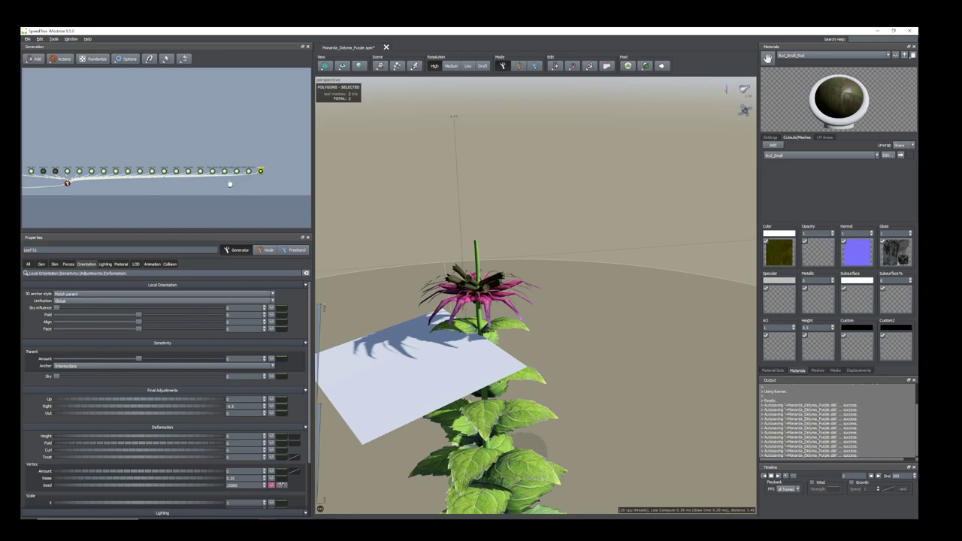
Assign the Bud_Large_Red material to the new leaf generator
click(121, 264)
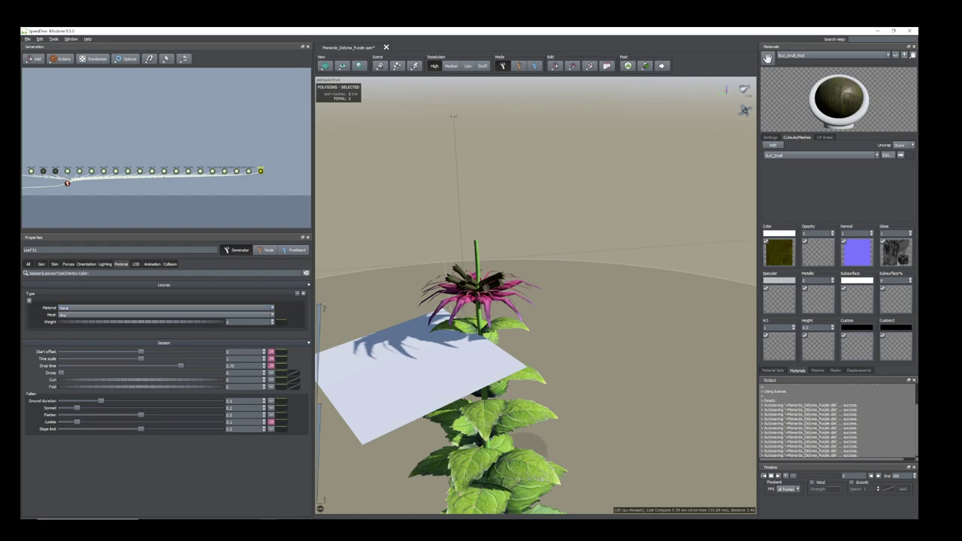
click(817, 370)
click(876, 56)
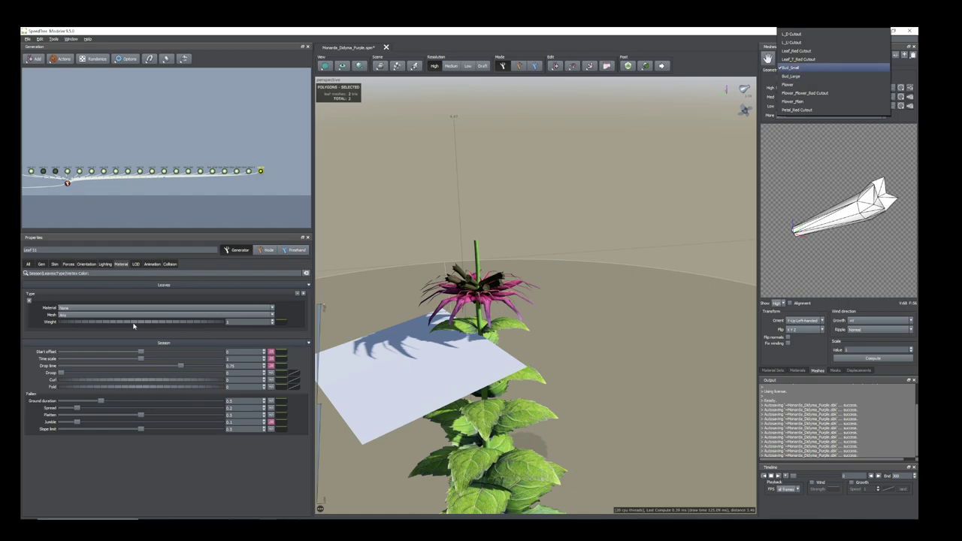
click(272, 309)
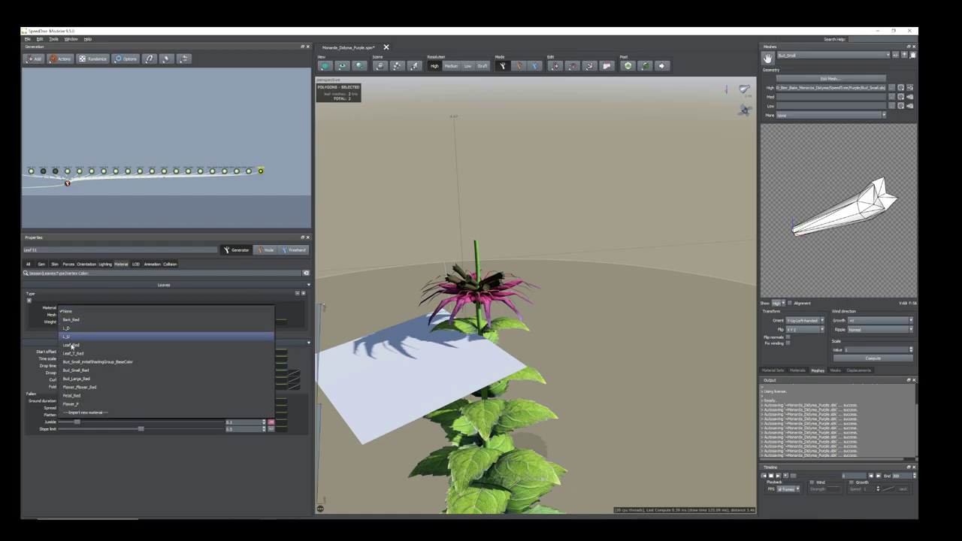
click(92, 380)
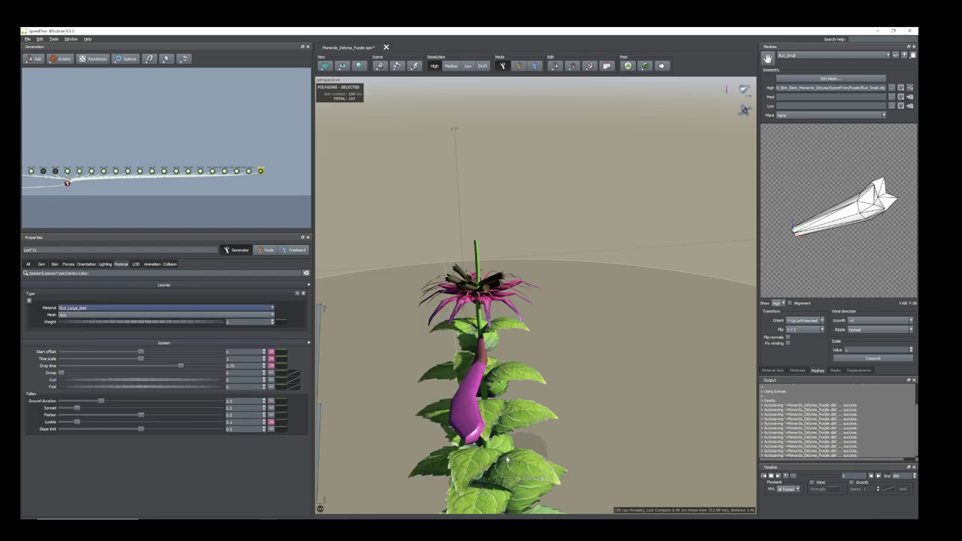
Switch the large bud leaf's generation mode from Absolute to Interval
drag(508, 460, 432, 444)
scroll(432, 444, down, 3)
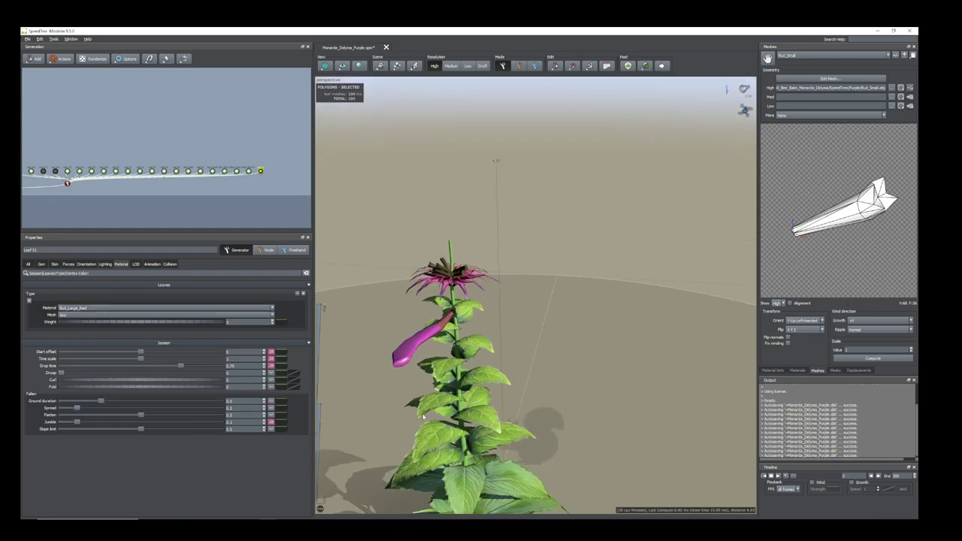
click(43, 264)
click(79, 294)
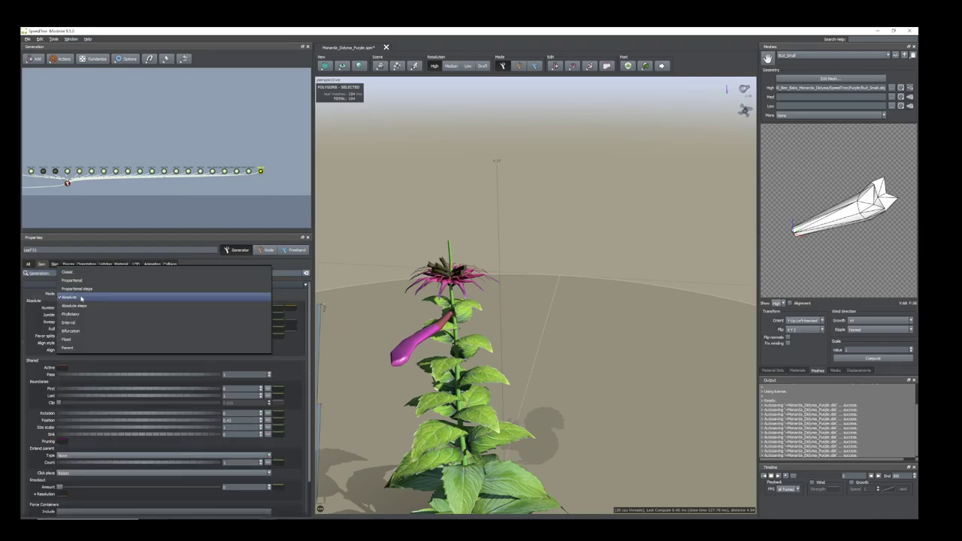
click(79, 326)
Lower the large buds' position on the stem and set their final adjustments to about -0.41 Right and 0.08 Out
scroll(412, 382, down, 3)
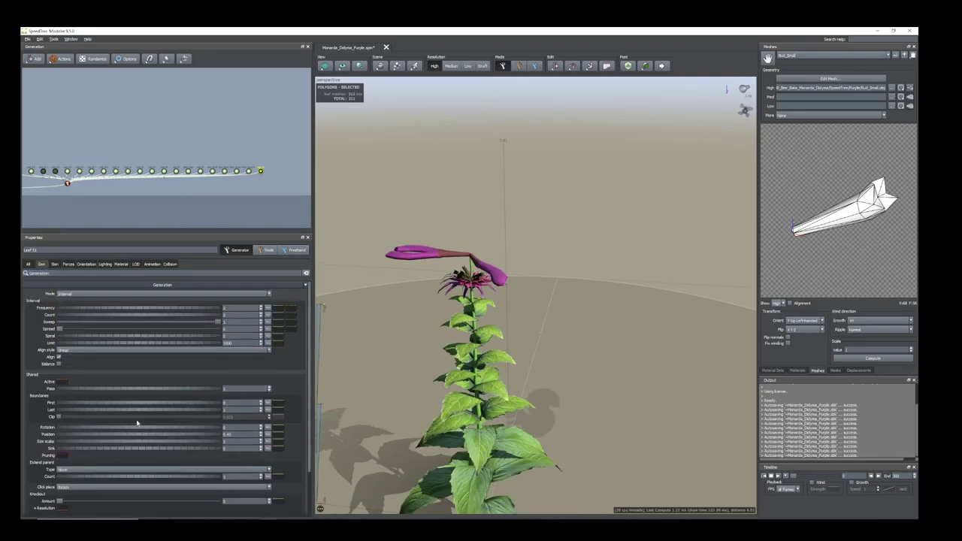
drag(81, 437, 98, 436)
drag(202, 443, 55, 433)
click(87, 264)
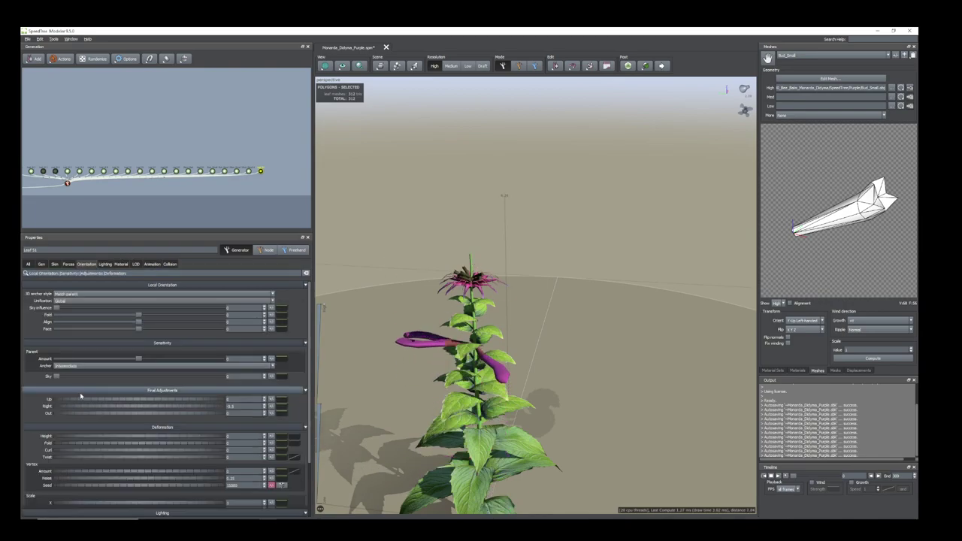
mouse_move(68, 415)
mouse_down()
mouse_move(63, 402)
mouse_move(65, 412)
mouse_up()
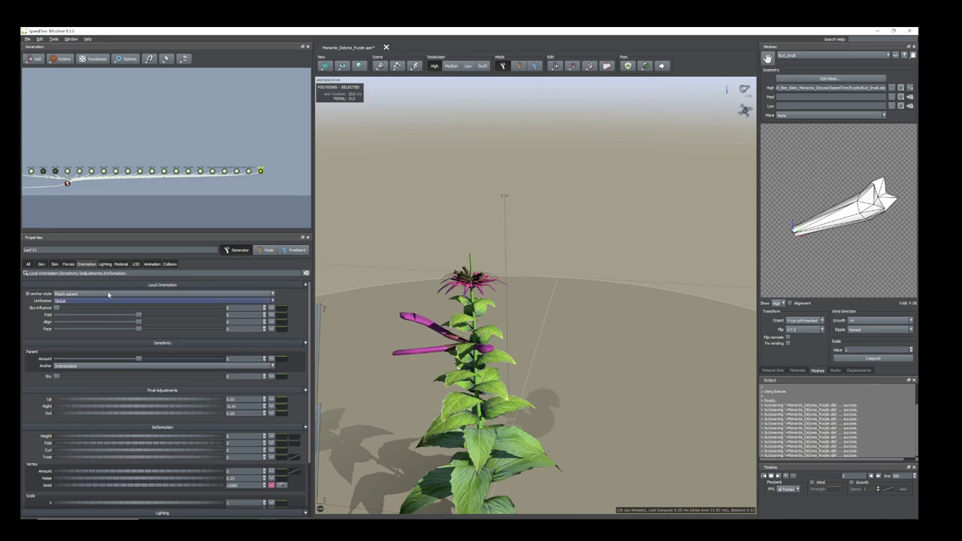
Place the large buds at the flower head with a position of about -0.08 and a size scale of about 0.44
click(42, 264)
drag(134, 444, 97, 438)
scroll(477, 289, up, 5)
drag(477, 288, 442, 310)
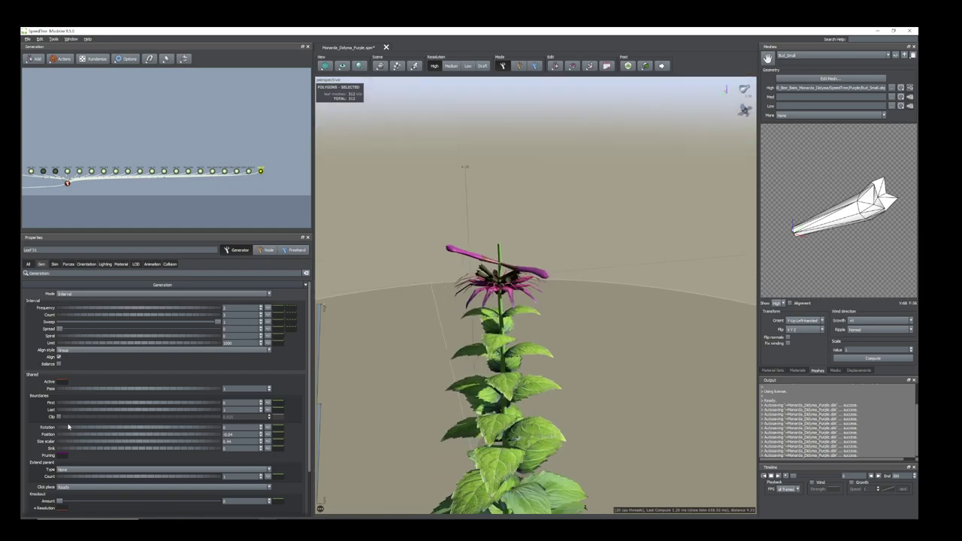
drag(88, 437, 87, 436)
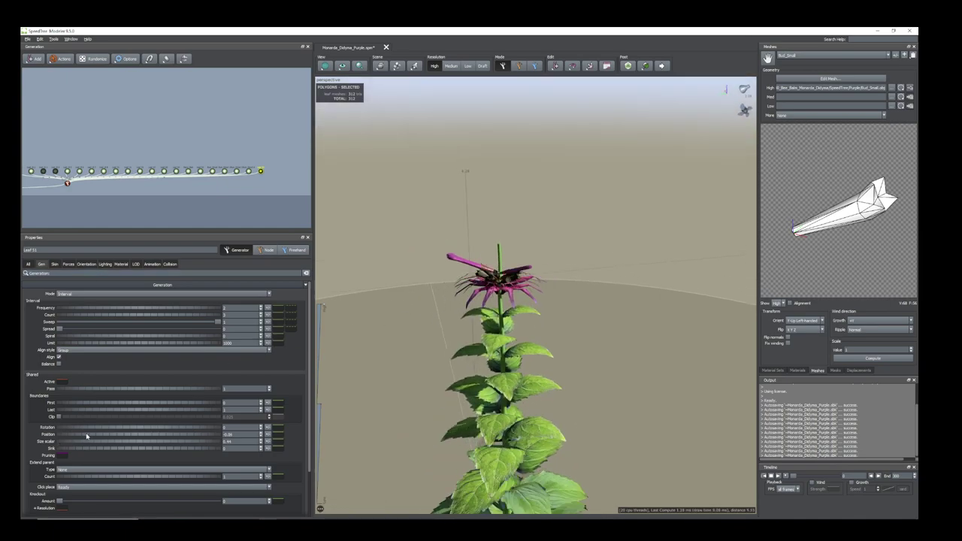
Set the large buds' Up final adjustment to about -0.35 and reduce their size scale to about 0.27
click(85, 264)
drag(111, 402, 97, 399)
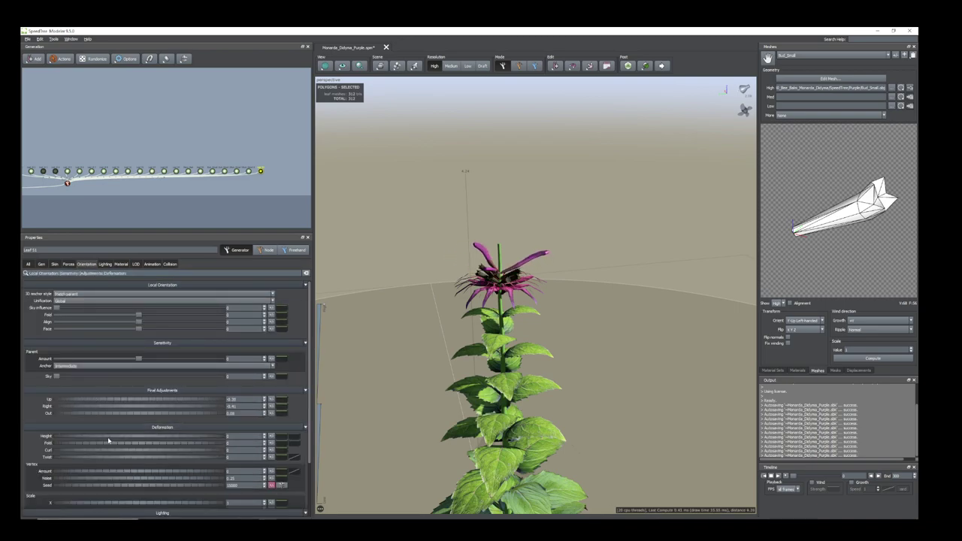
click(41, 264)
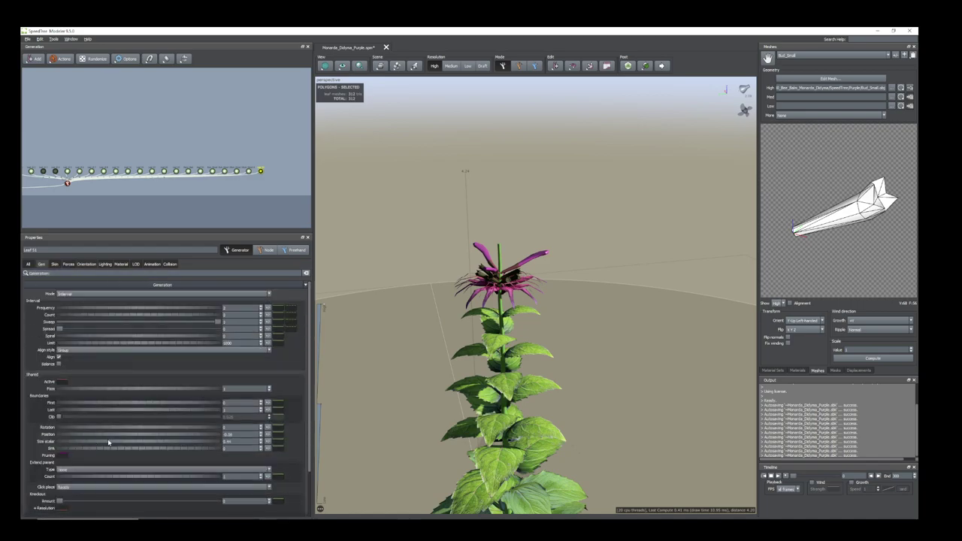
drag(106, 442, 102, 443)
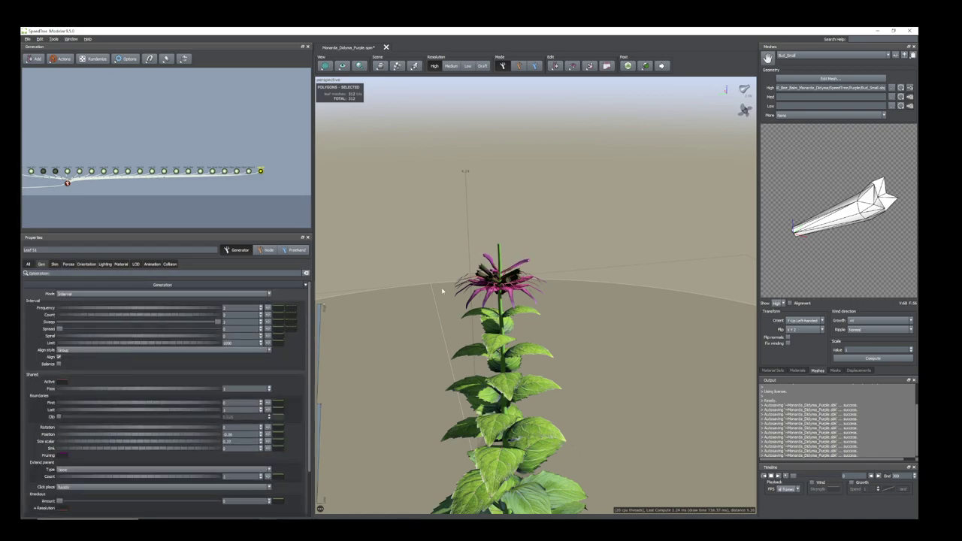
Raise the large buds' position to about -0.05 so they sit above the small buds
scroll(478, 293, up, 4)
drag(479, 299, 434, 299)
scroll(465, 314, down, 2)
scroll(454, 328, up, 4)
scroll(435, 320, down, 2)
scroll(438, 313, down, 3)
scroll(438, 313, up, 2)
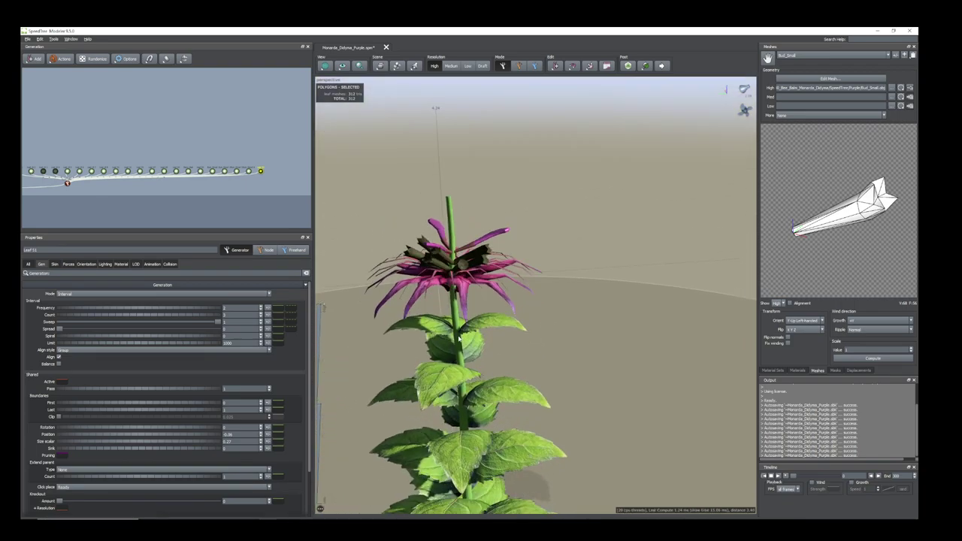
drag(96, 437, 96, 437)
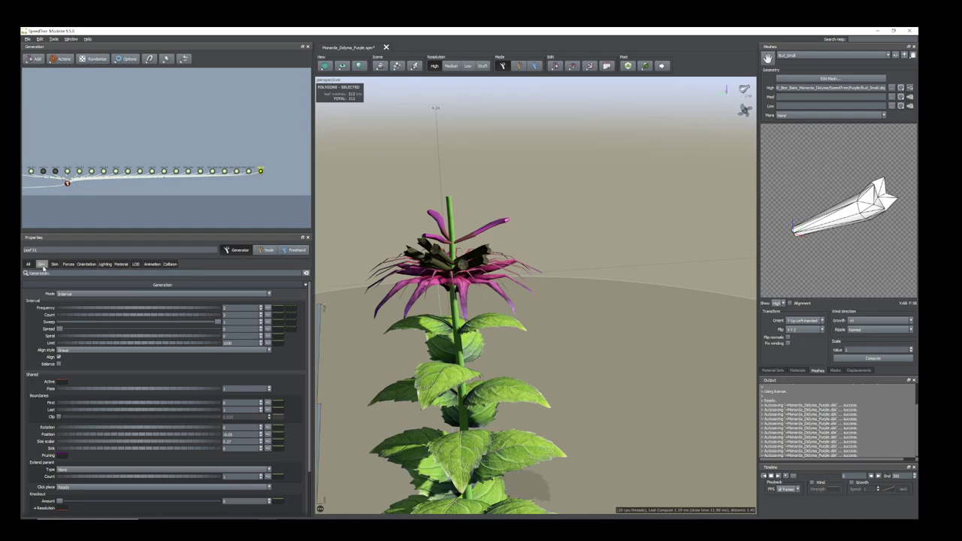
Increase the large bud count, with the rotation at about -0.41 and the Out final adjustment at about 0.22
drag(65, 319, 107, 325)
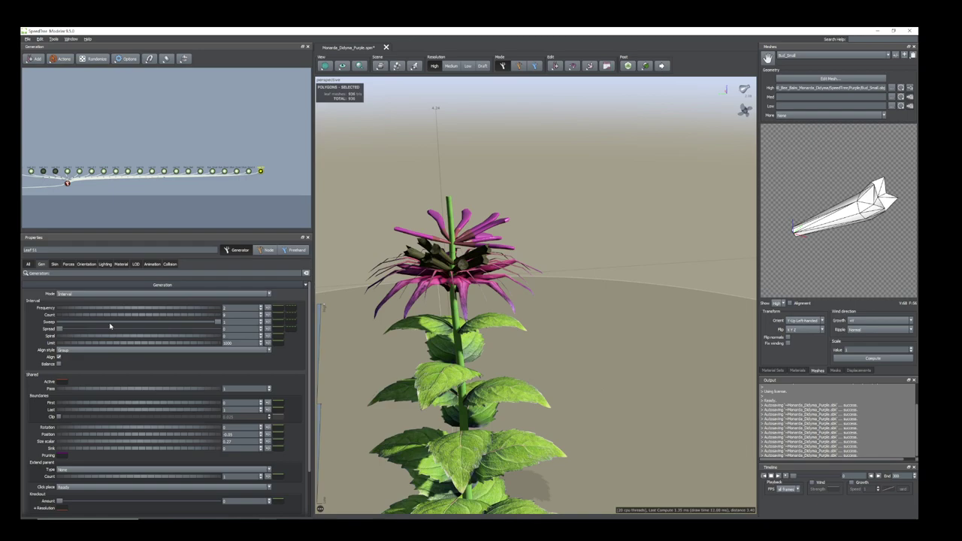
drag(92, 428, 79, 425)
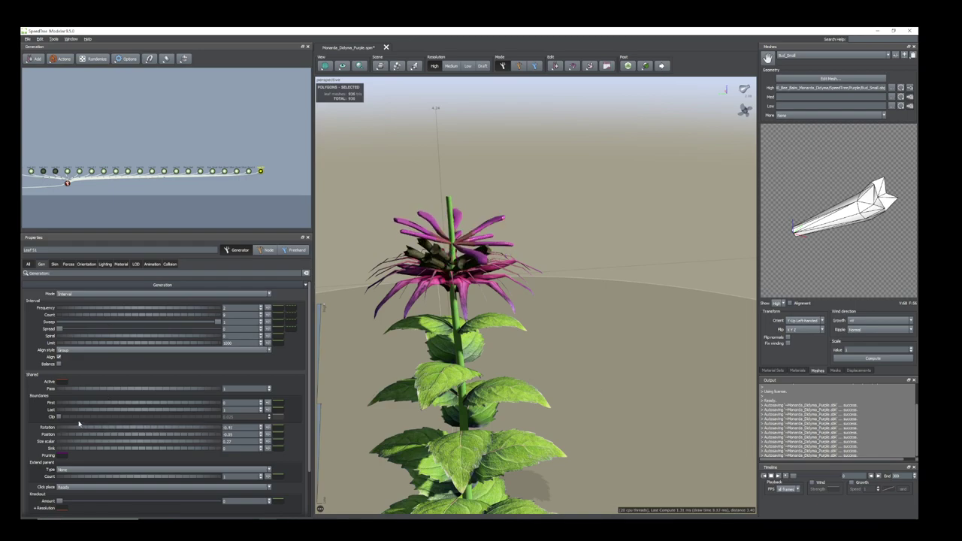
click(88, 264)
drag(73, 414, 78, 416)
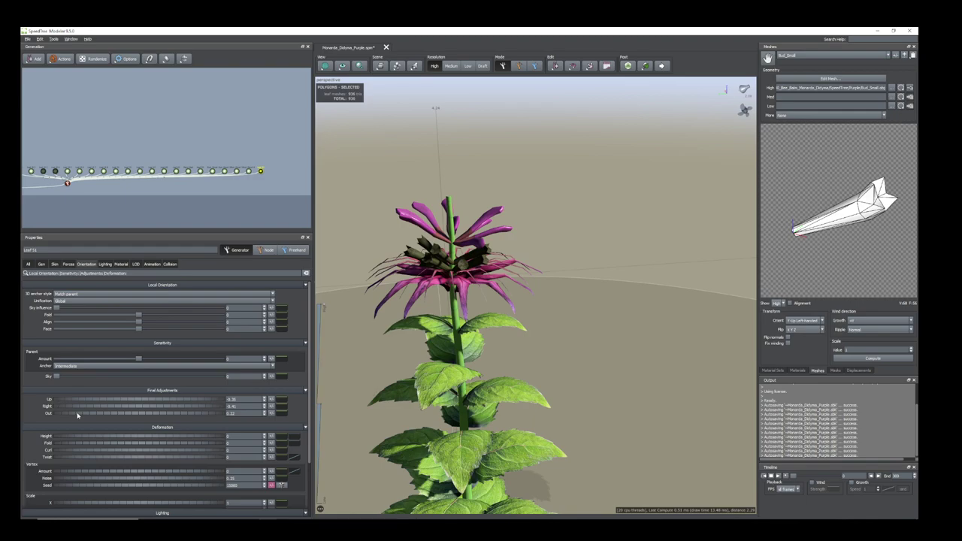
Fine-tune the large buds' position and raise the end point of its parent curve slightly
click(42, 264)
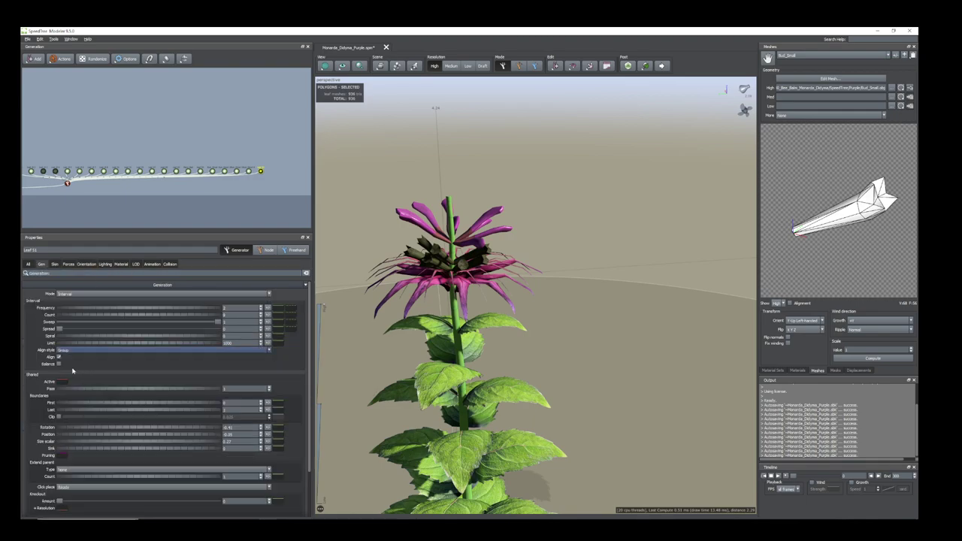
drag(98, 436, 100, 436)
scroll(384, 385, down, 3)
drag(383, 385, 470, 312)
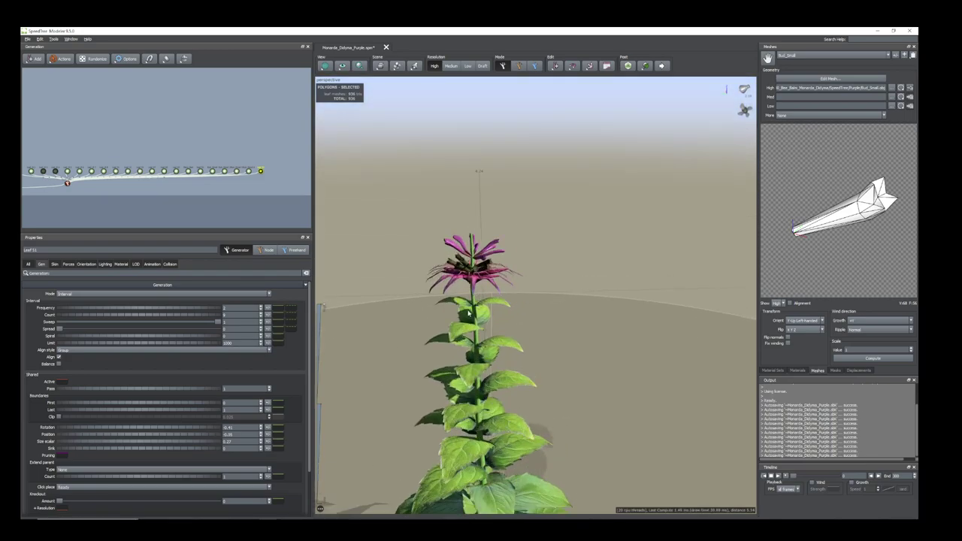
click(276, 436)
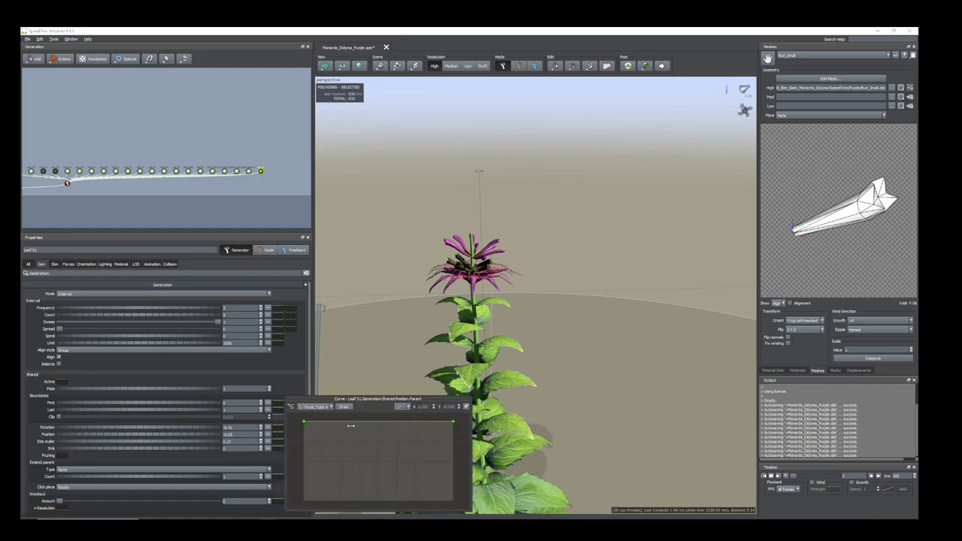
mouse_move(452, 423)
mouse_down()
mouse_move(453, 434)
mouse_move(454, 414)
mouse_up()
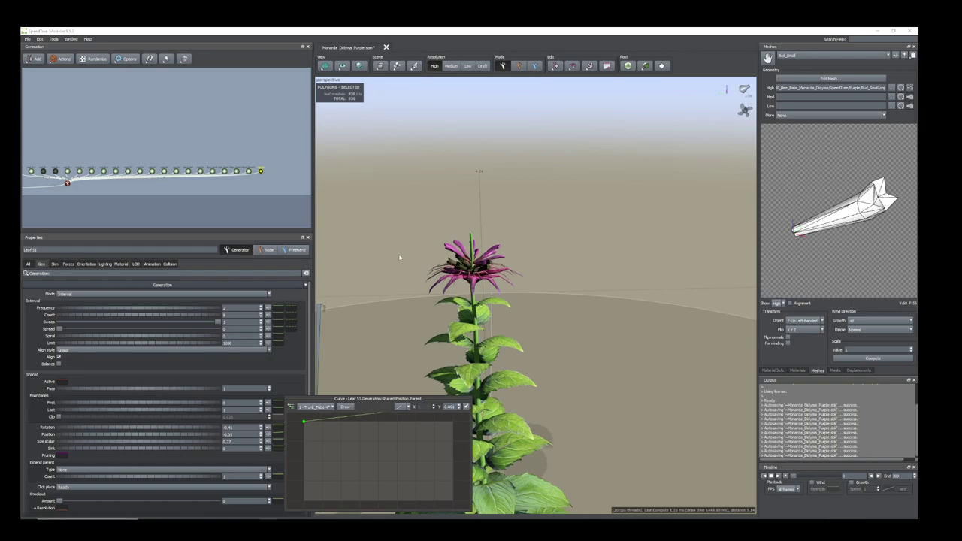
click(268, 190)
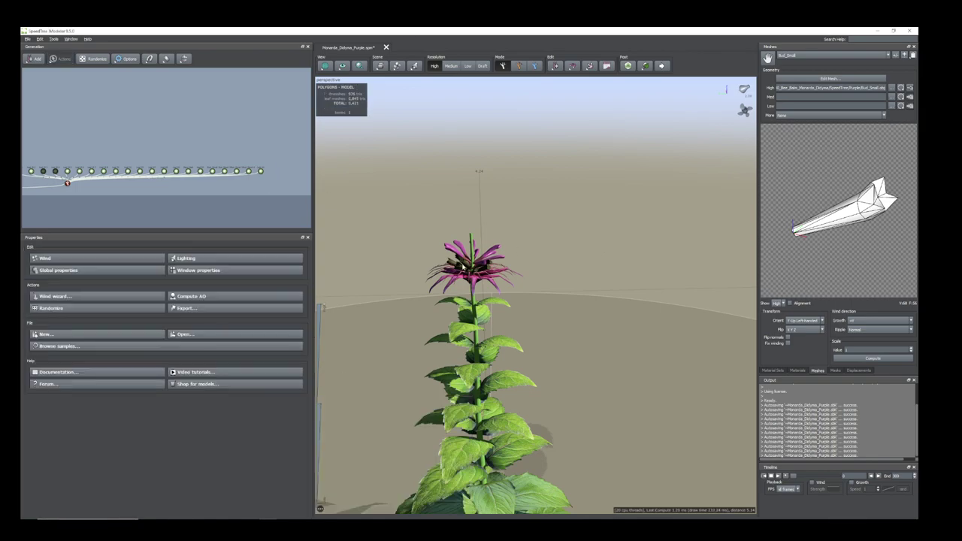
Add another Leaf generator to the flower's stem generator
click(67, 183)
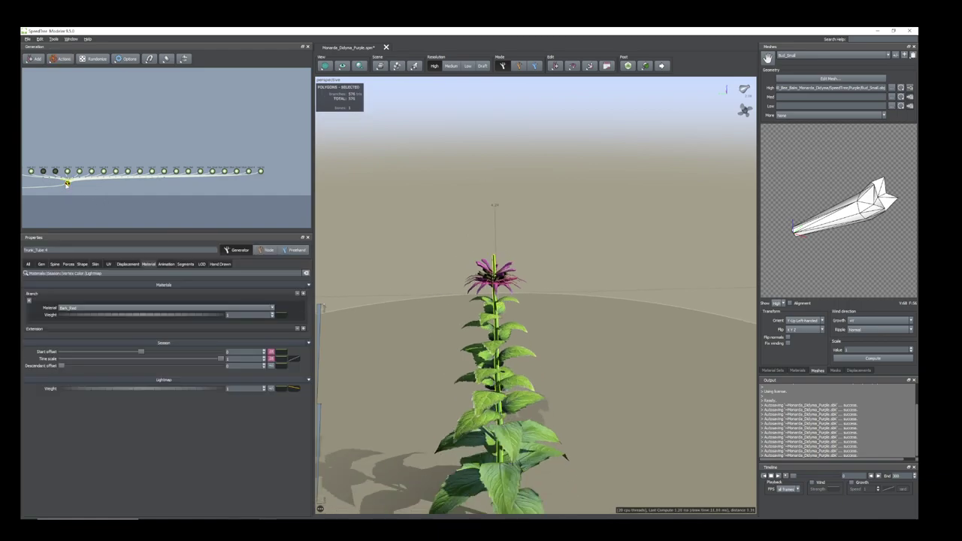
right_click(67, 183)
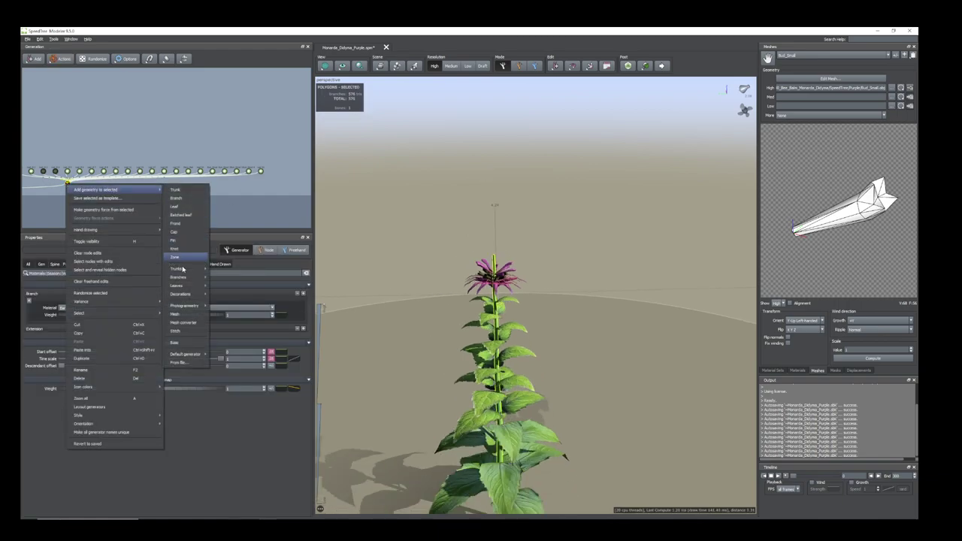
click(179, 206)
scroll(275, 175, up, 3)
middle_drag(279, 174, 118, 155)
scroll(188, 148, up, 10)
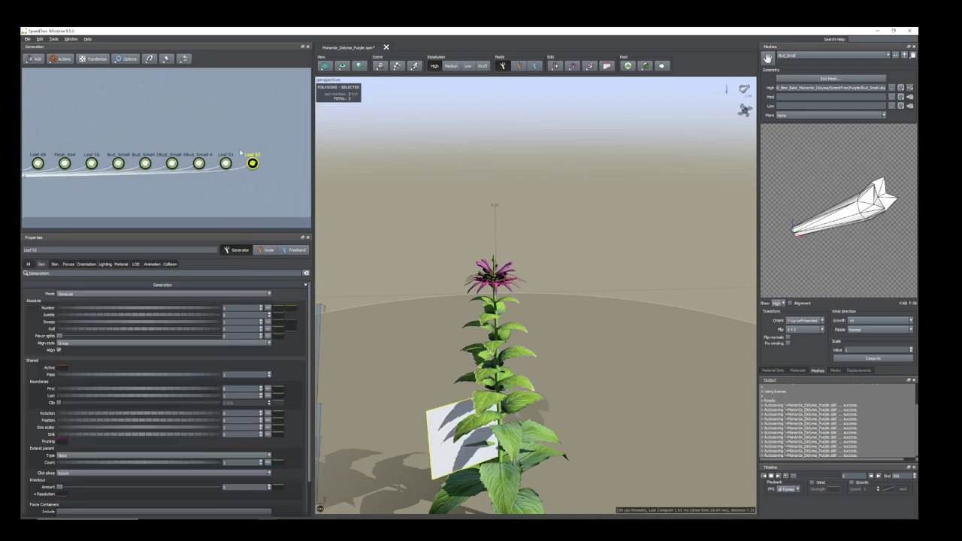
Rename the newly added leaf generator to Flower
click(253, 170)
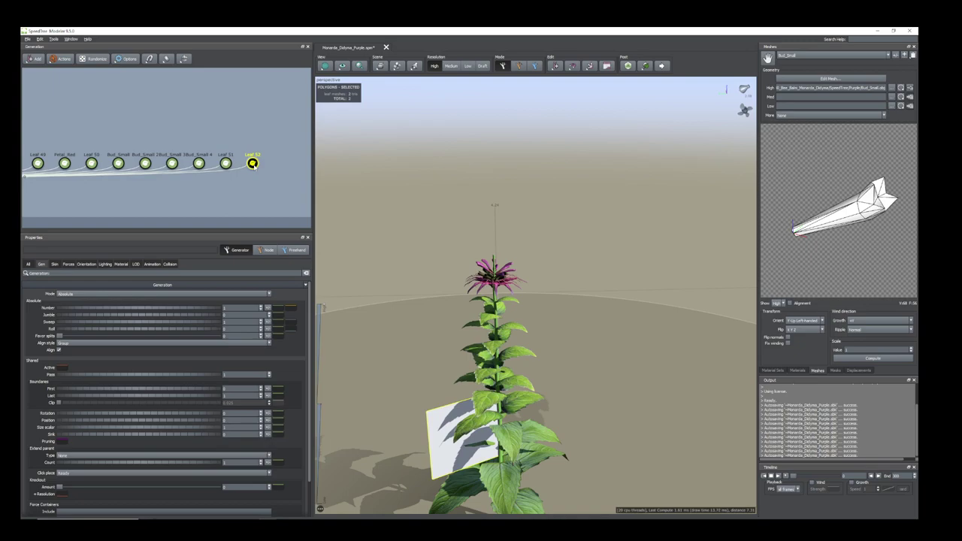
right_click(253, 165)
click(270, 351)
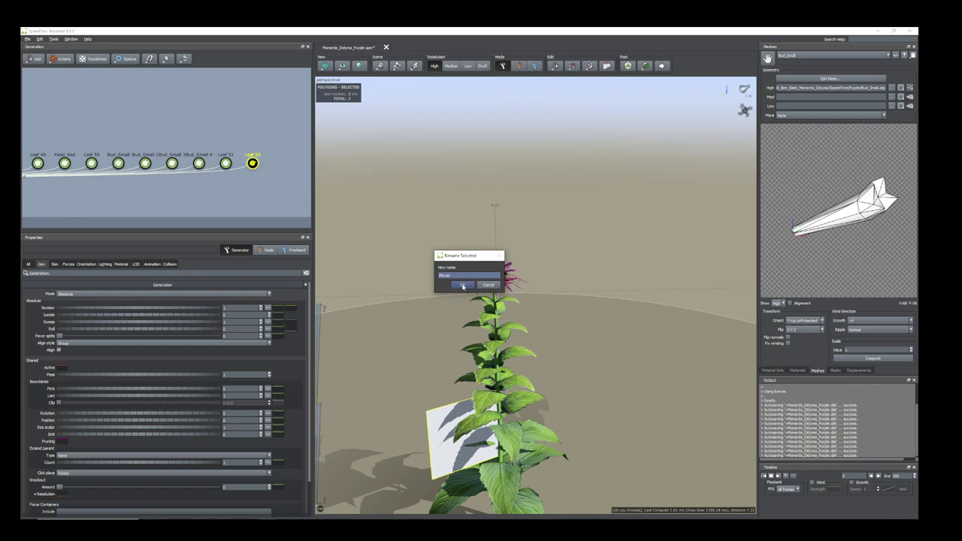
click(462, 286)
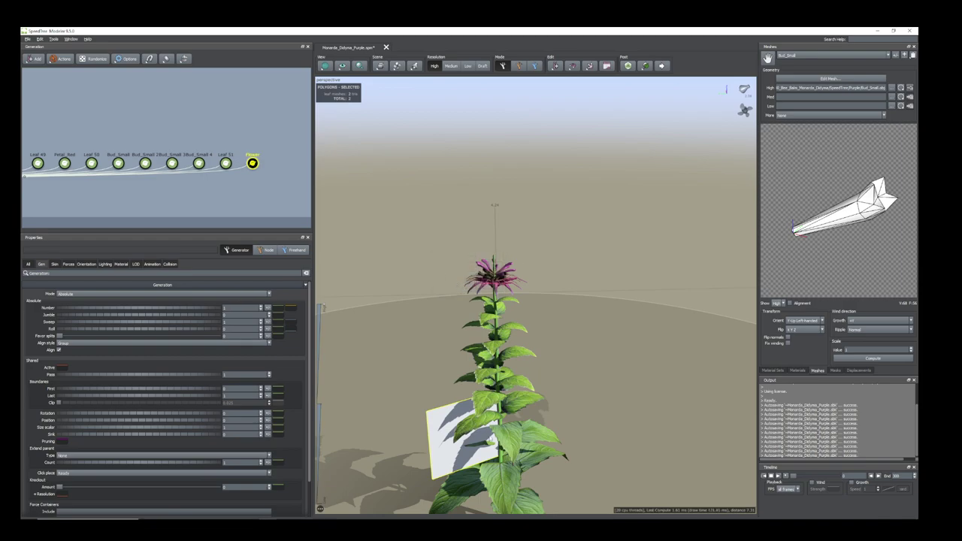
Set the Flower generator to Interval mode with position about -0.25, size scale about 0.86 and a count of 5
click(66, 294)
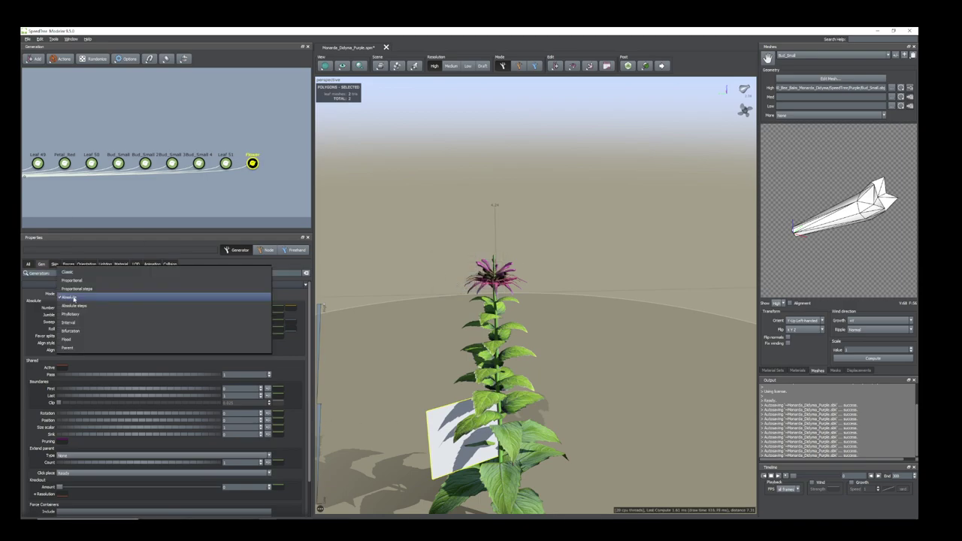
click(72, 322)
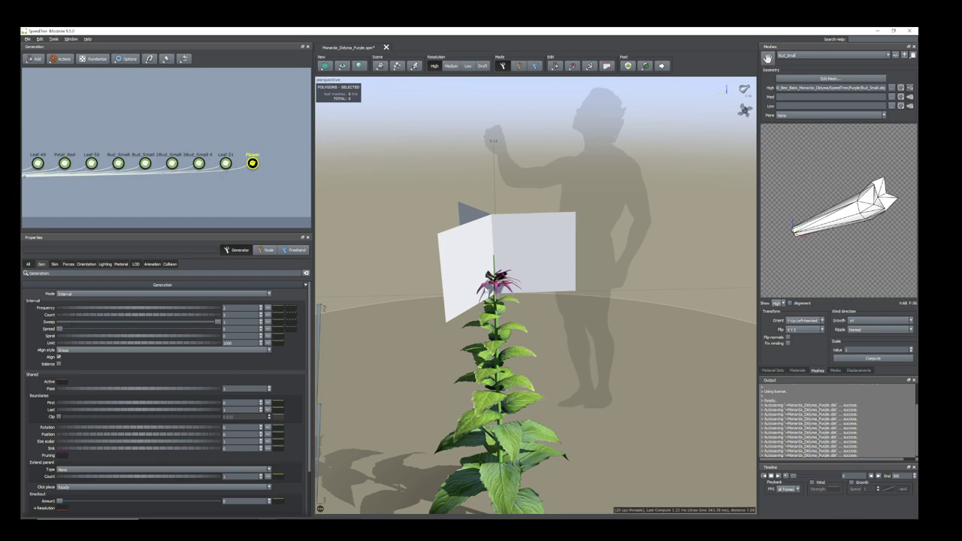
mouse_move(79, 433)
mouse_down()
mouse_move(94, 437)
mouse_move(62, 427)
mouse_move(90, 444)
mouse_up()
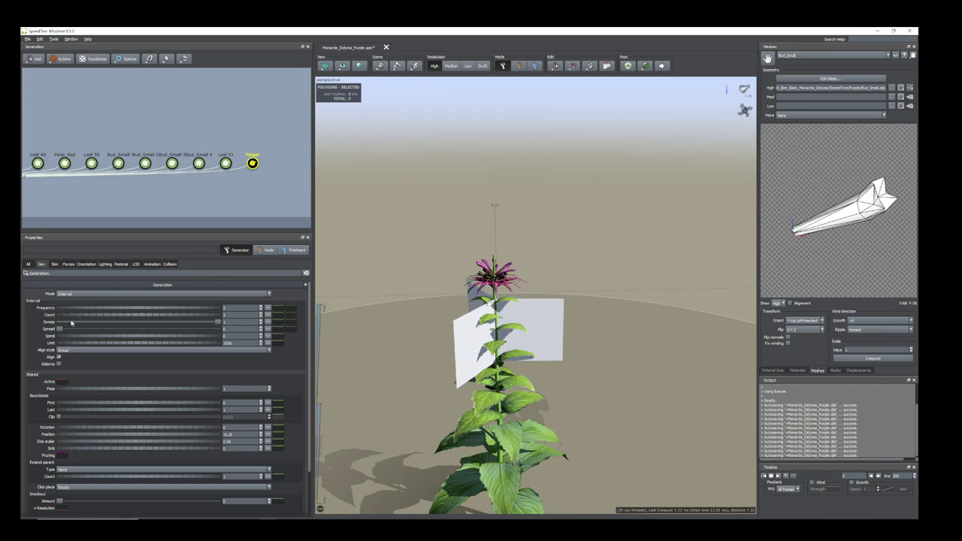
drag(88, 318, 101, 322)
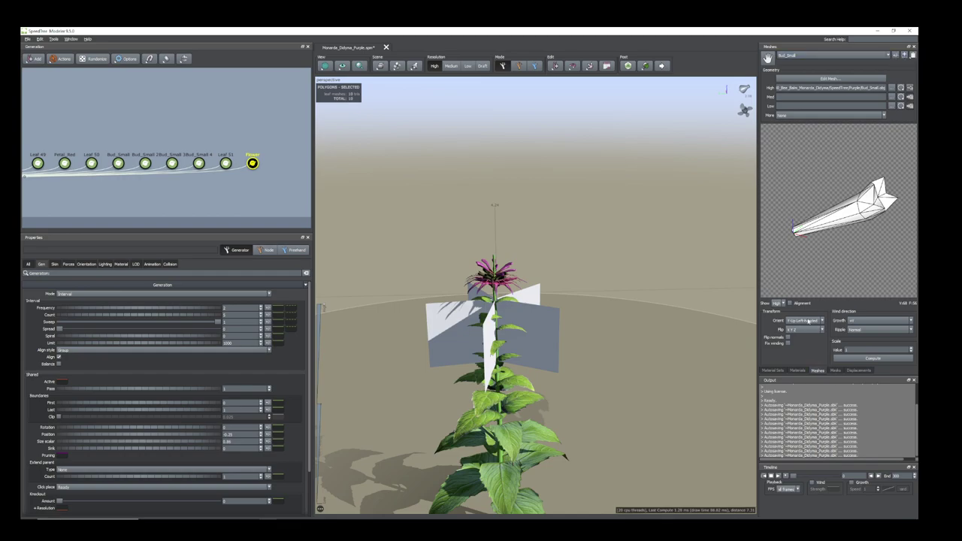
Examine the shape of the Flower mesh in the mesh preview
click(857, 55)
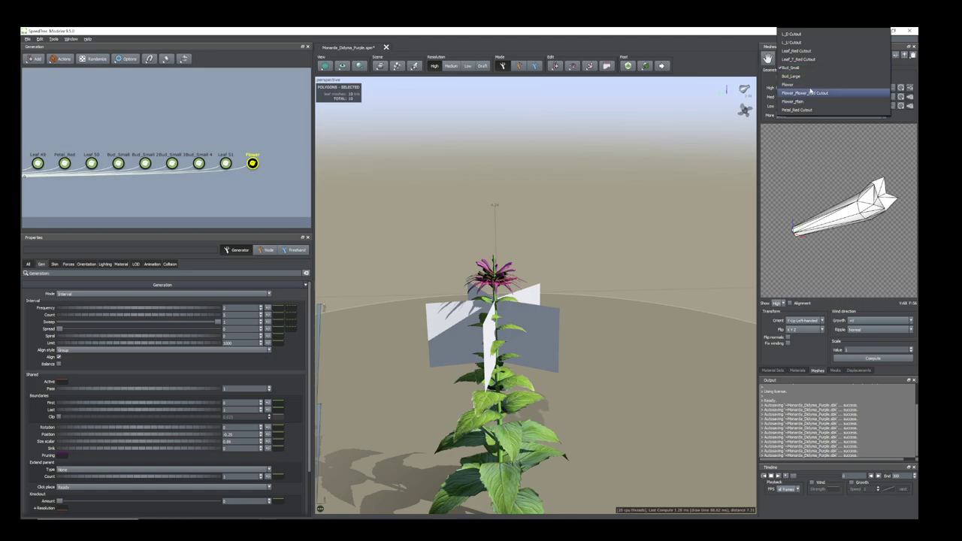
click(808, 84)
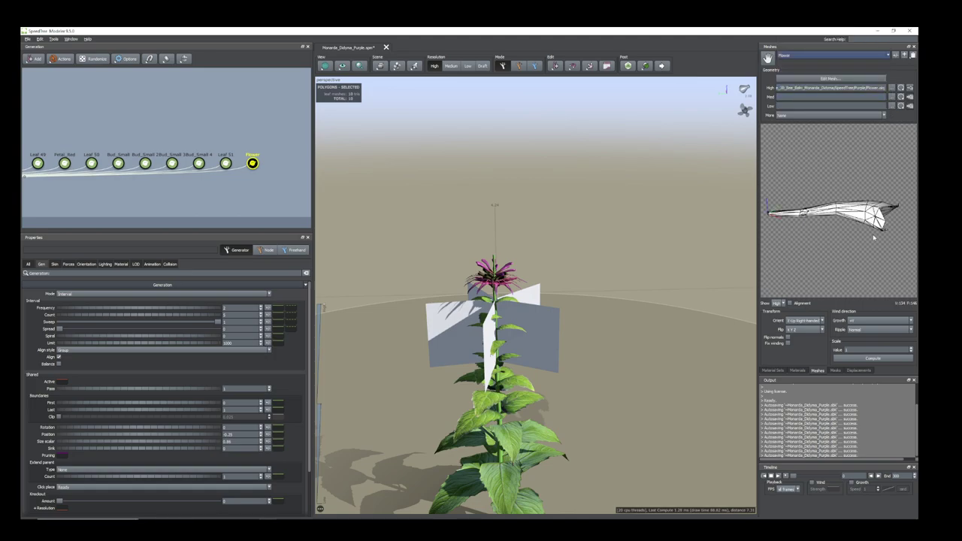
drag(874, 238, 836, 182)
Replace the Flower_Flower_Red material's color map with Flower_Red_Albedo.png and use the matching maps for its other slots
click(798, 370)
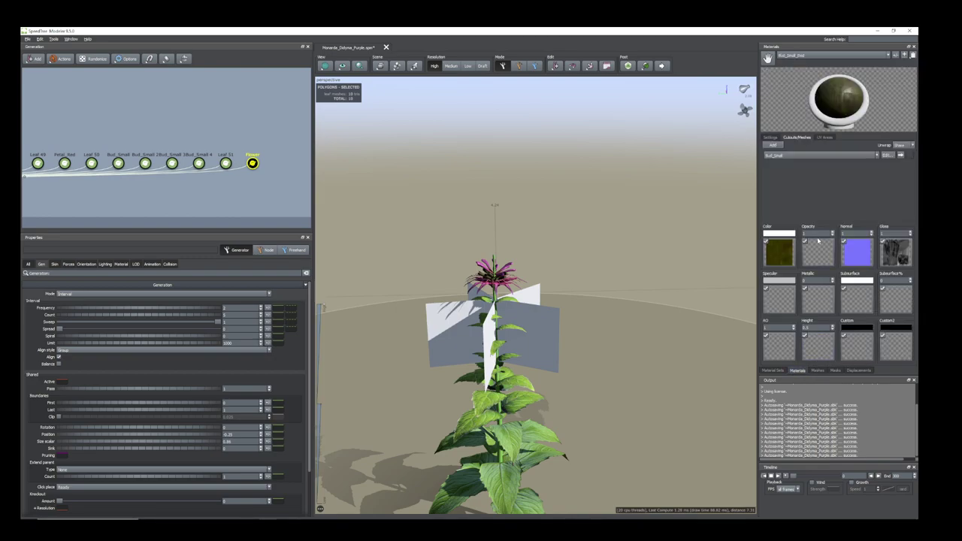
click(889, 55)
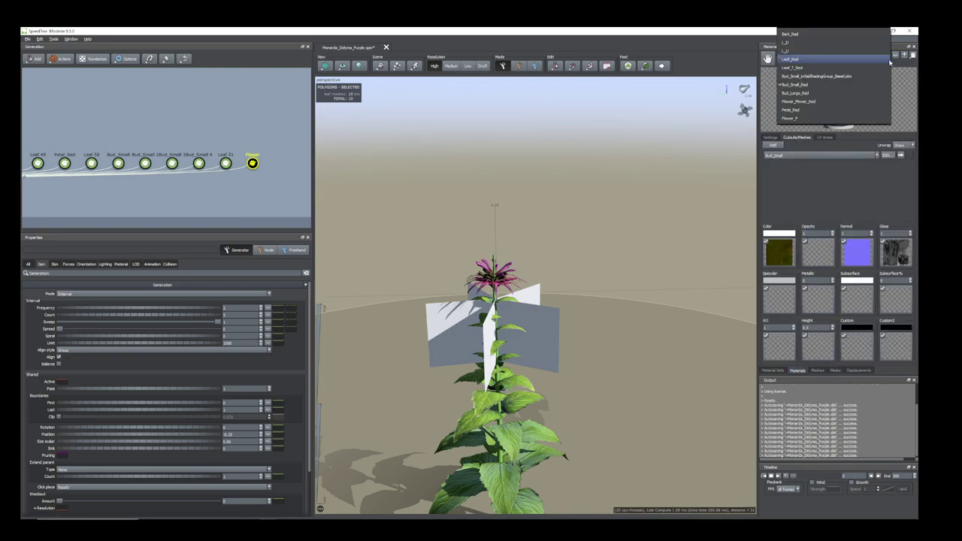
click(823, 102)
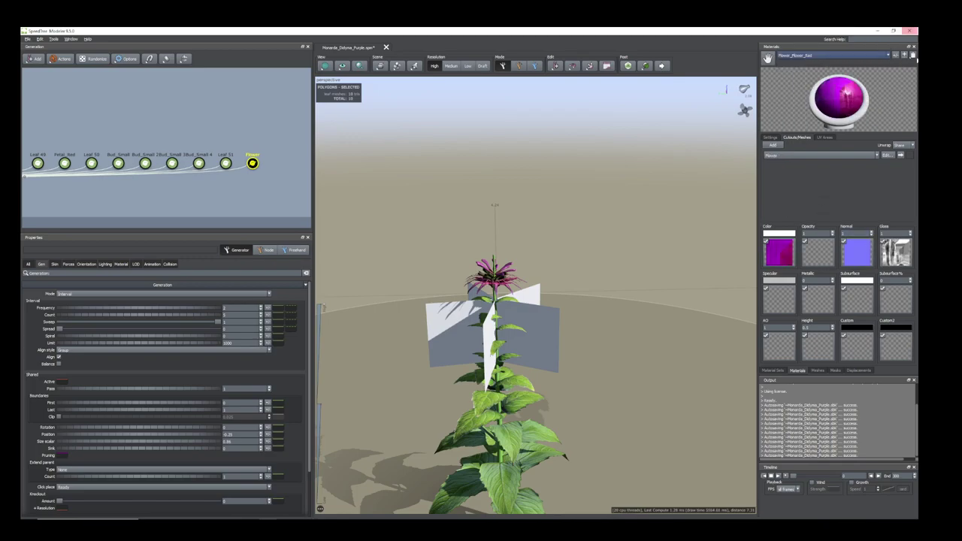
click(890, 56)
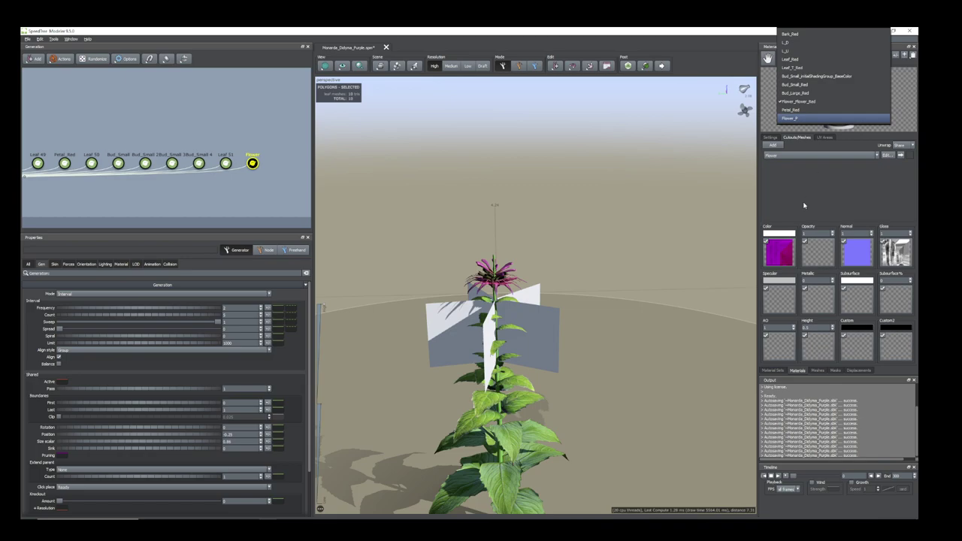
click(780, 251)
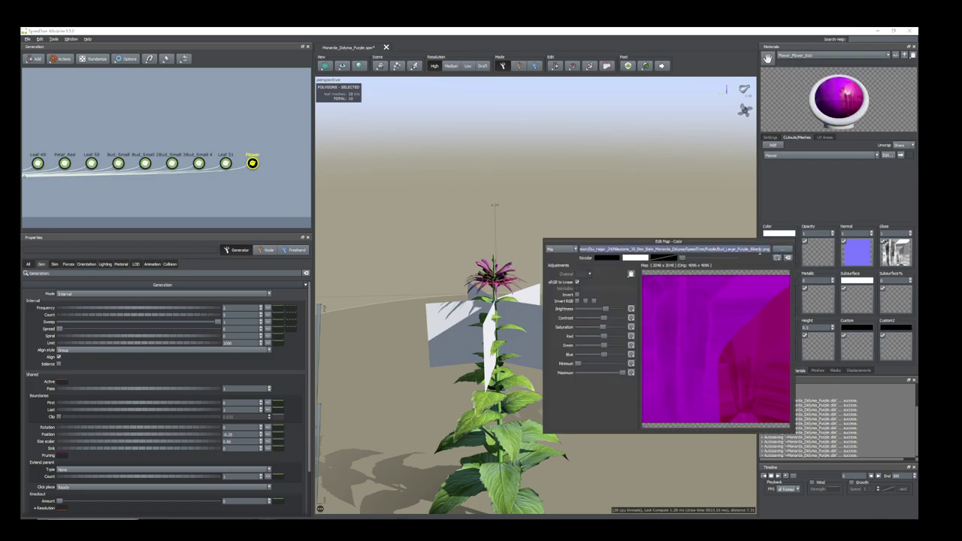
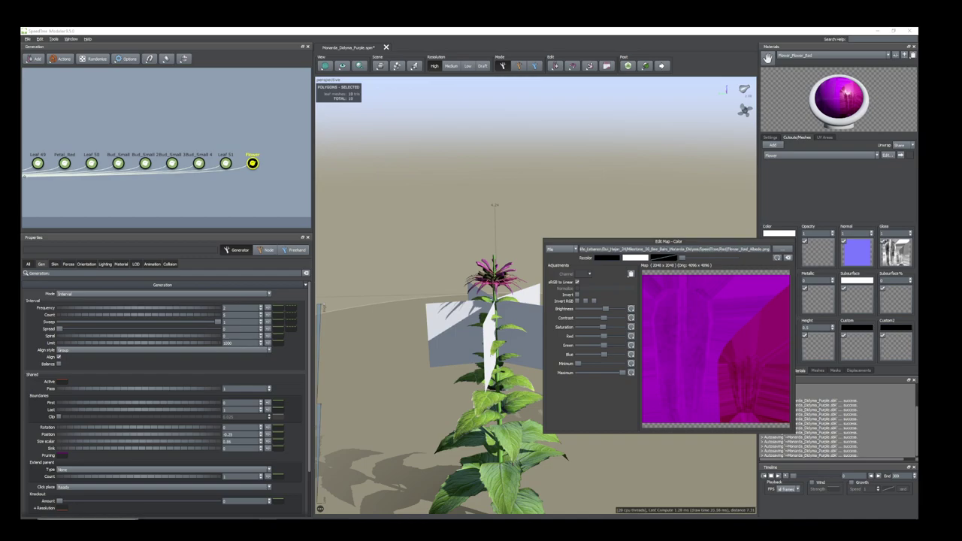
click(667, 205)
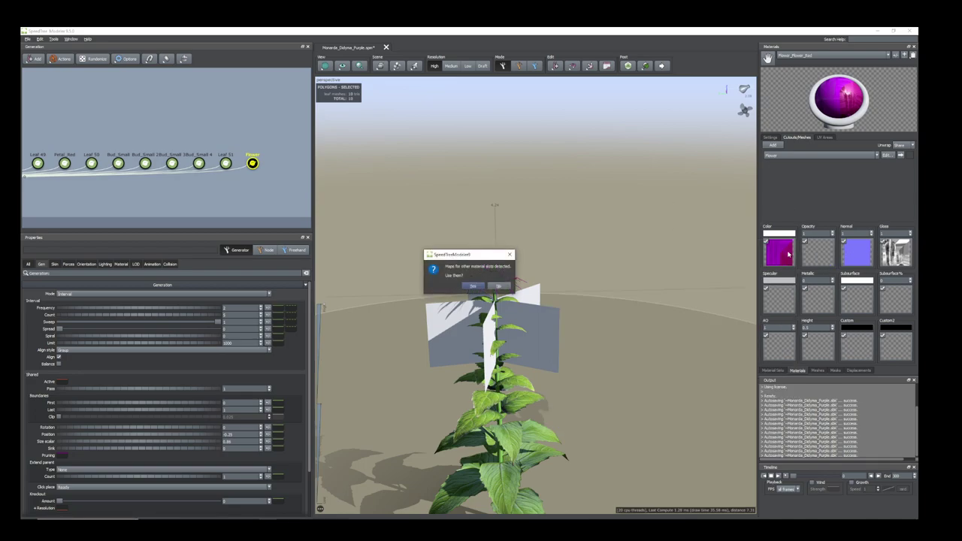
click(473, 287)
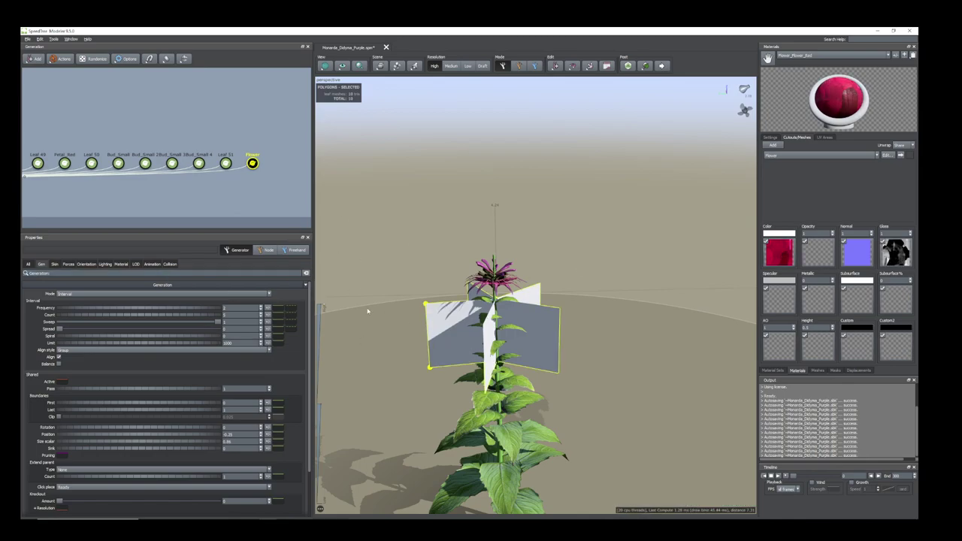
Assign the Flower_Flower_Red material to the Flower generator's leaves
click(121, 264)
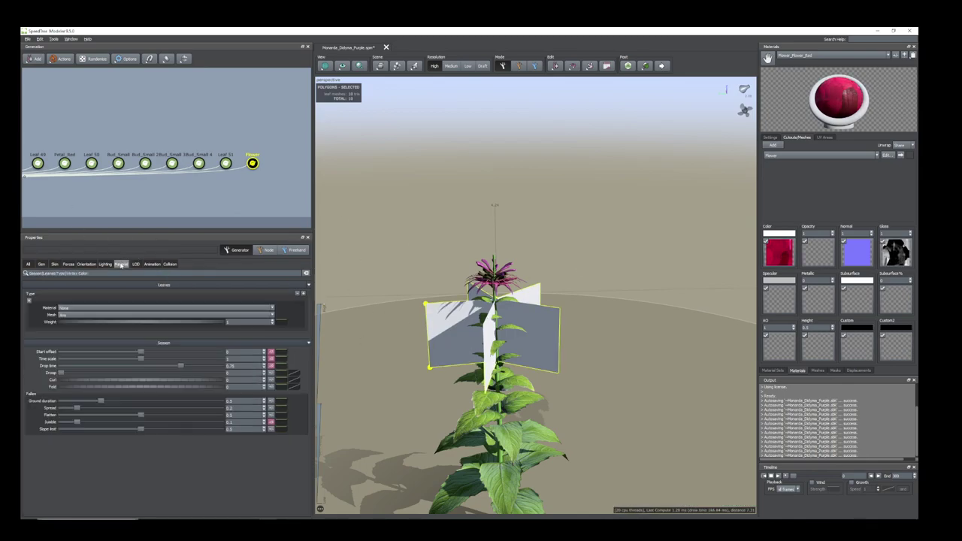
click(167, 309)
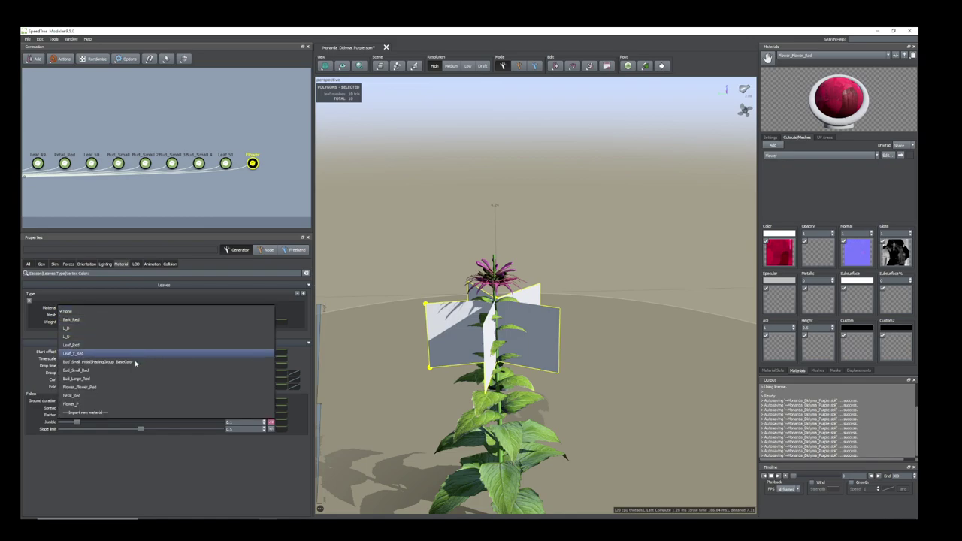
click(99, 388)
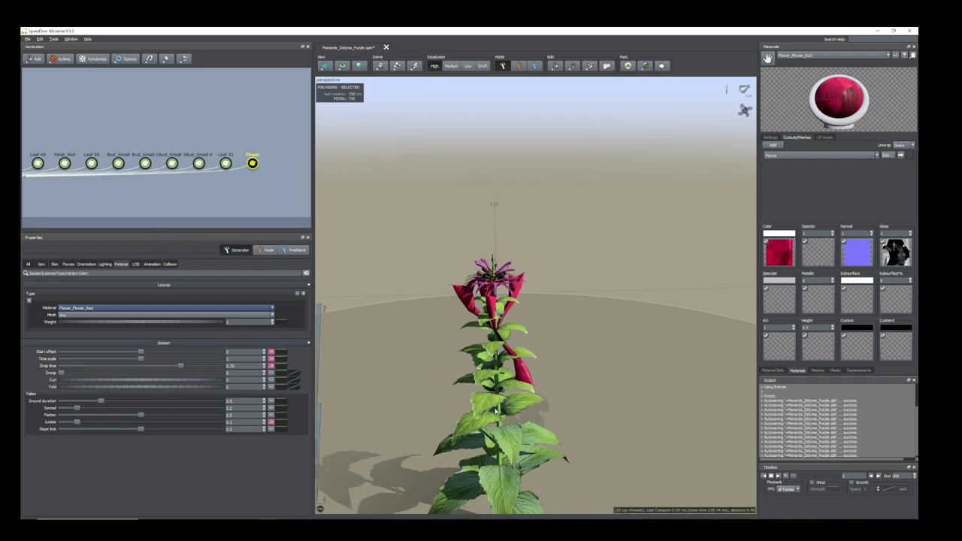
Move the Flower generator's position to about 0.25 and spread its flowers outward with the final Up and Out adjustments
click(42, 264)
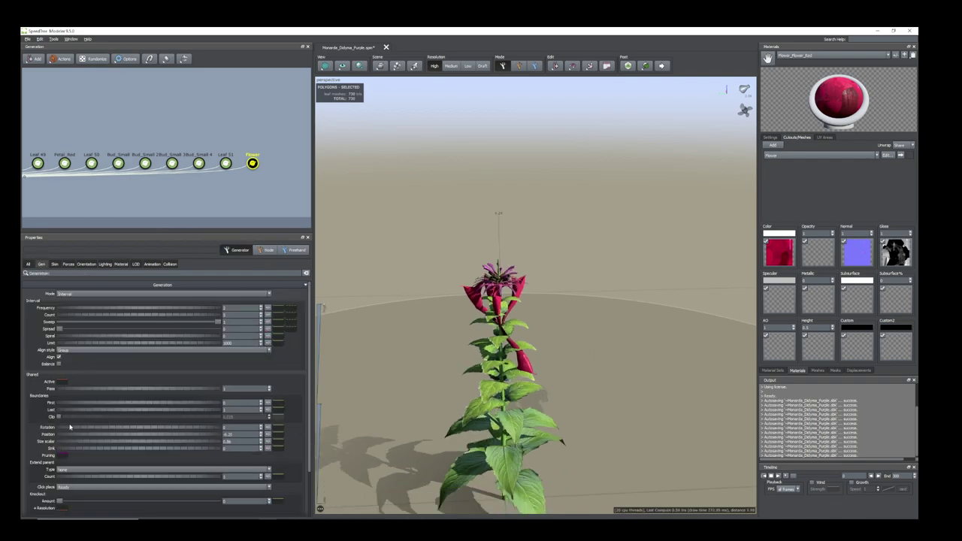
drag(68, 437, 85, 436)
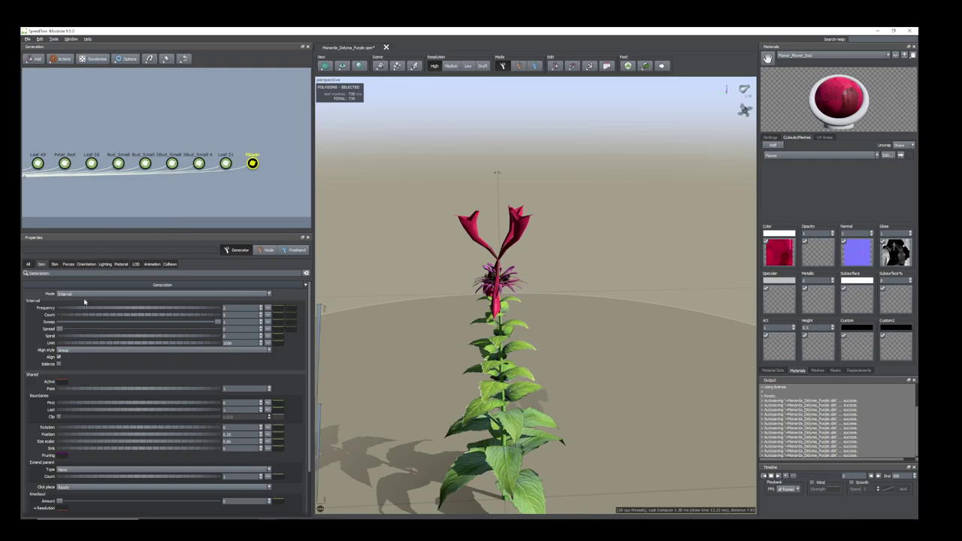
click(86, 264)
drag(70, 404, 164, 404)
drag(70, 416, 87, 417)
drag(494, 362, 457, 373)
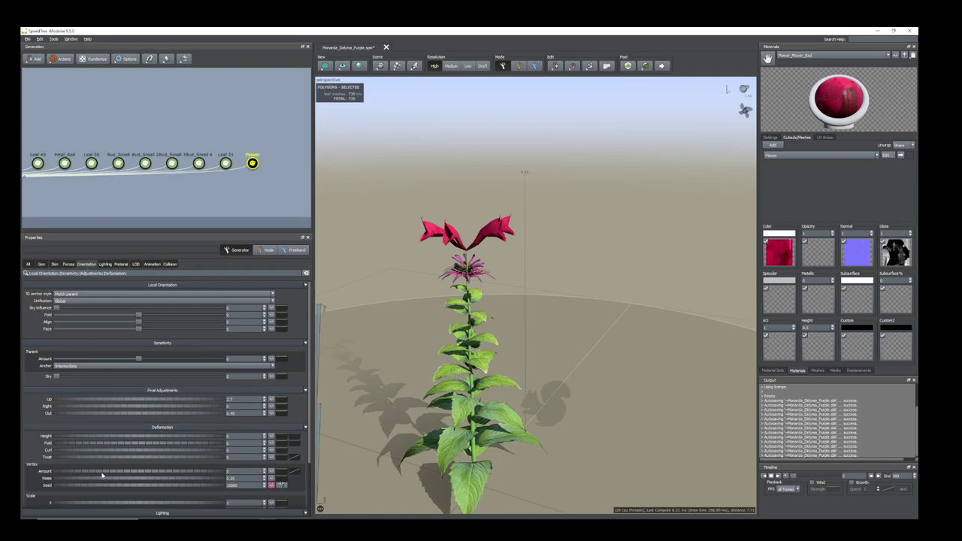
Reduce the Flower generator's size scale to about 0.35
click(41, 264)
drag(114, 444, 97, 441)
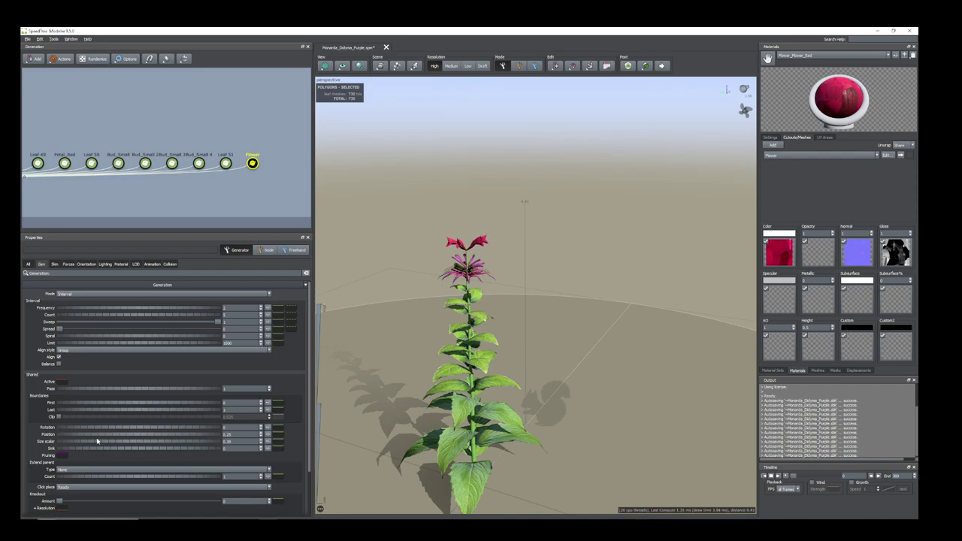
scroll(393, 305, up, 3)
drag(393, 305, 448, 329)
scroll(427, 297, up, 2)
scroll(454, 334, down, 2)
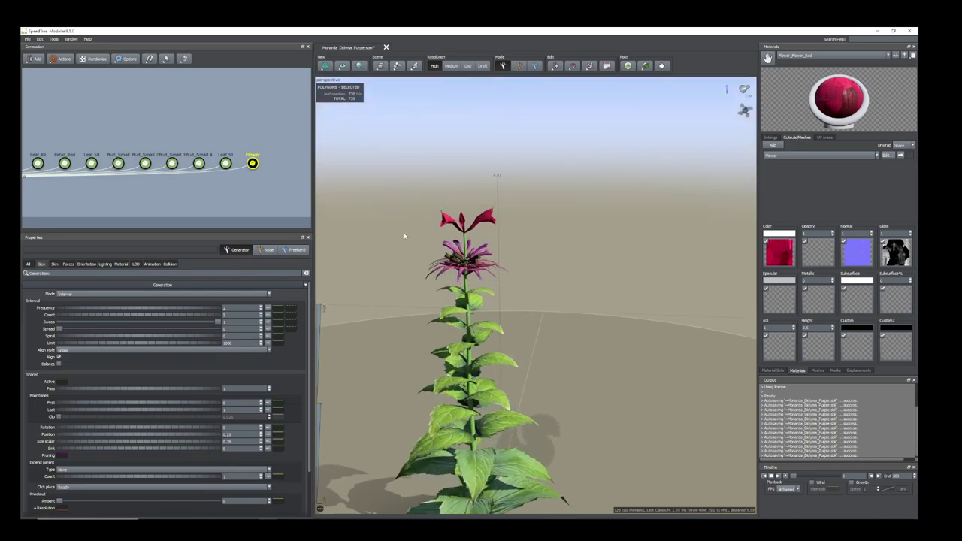
Increase the red adjustment of the large bud material's color map to give it a pinker colour
click(477, 251)
click(783, 252)
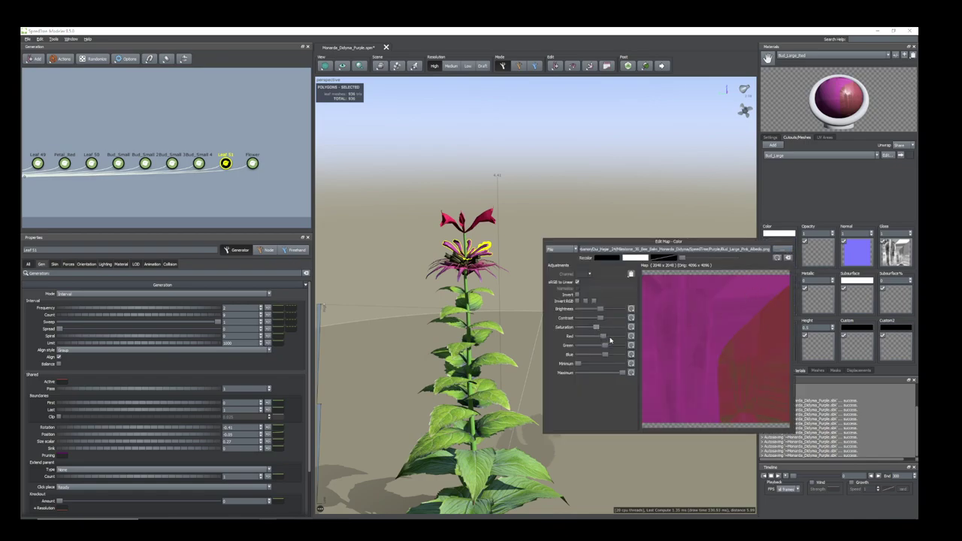
click(610, 339)
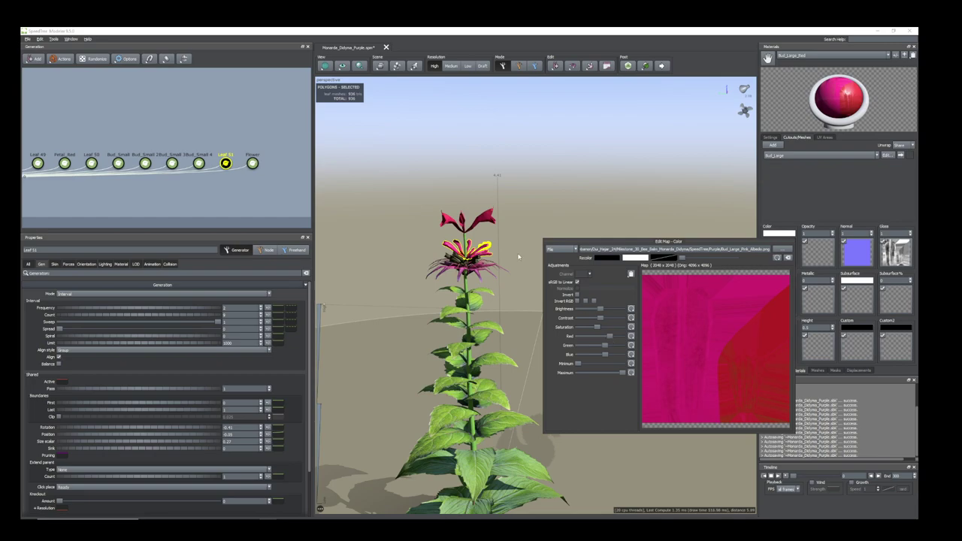
click(520, 258)
Reselect the Flower generator and raise its frequency to add more rings of flowers along the stem
drag(475, 227, 474, 226)
click(474, 228)
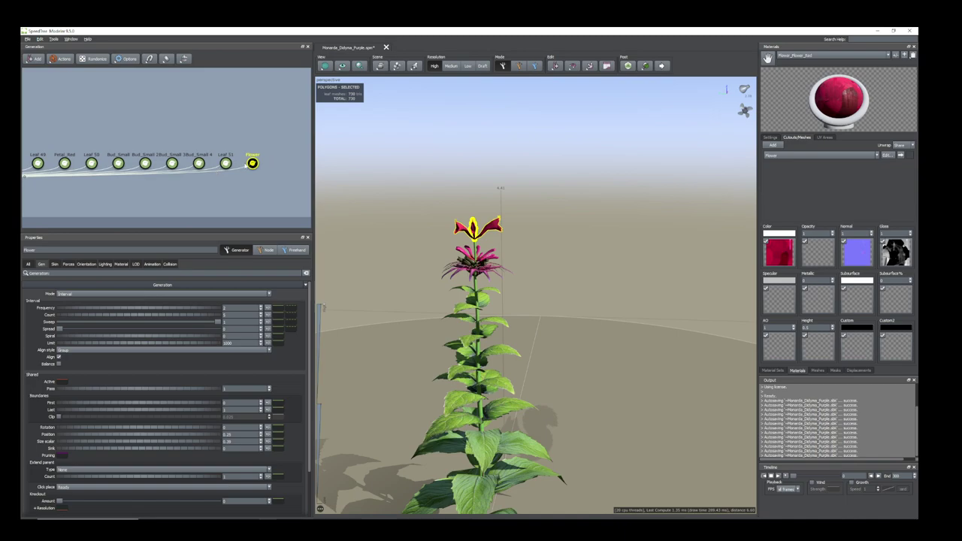
scroll(201, 192, down, 1)
mouse_move(211, 190)
middle_down()
mouse_move(280, 185)
mouse_move(227, 192)
middle_up()
scroll(230, 187, down, 2)
click(209, 193)
scroll(257, 185, down, 1)
scroll(236, 173, up, 3)
scroll(238, 173, down, 1)
click(259, 177)
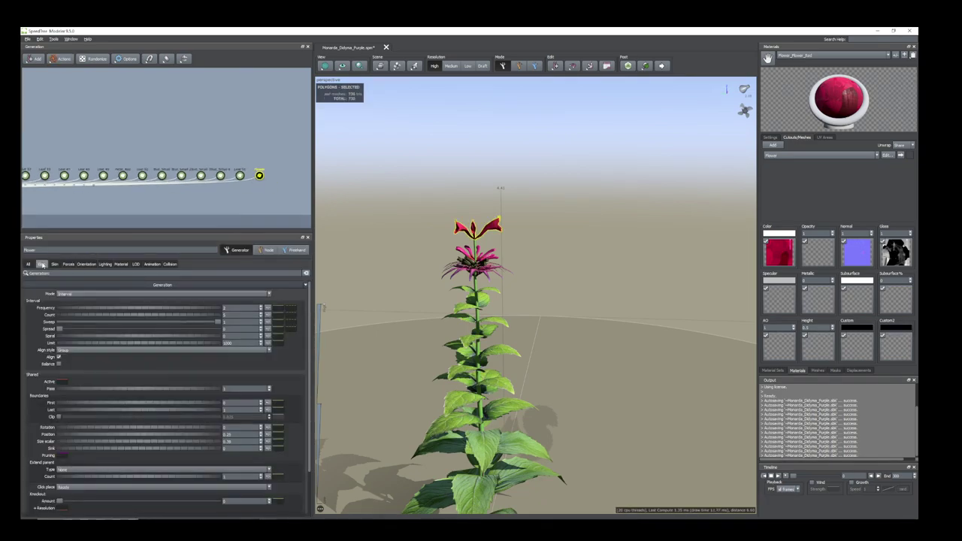
drag(76, 310, 325, 325)
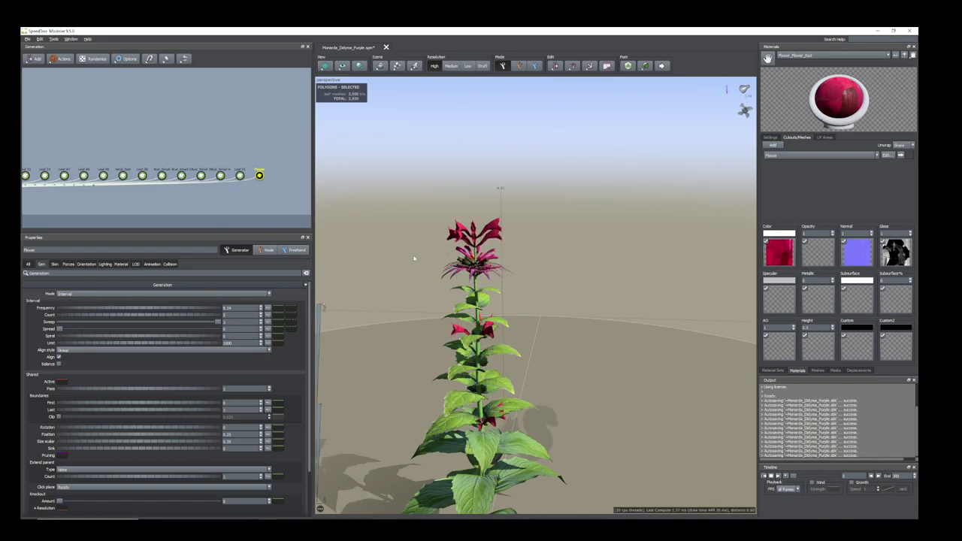
scroll(448, 240, up, 3)
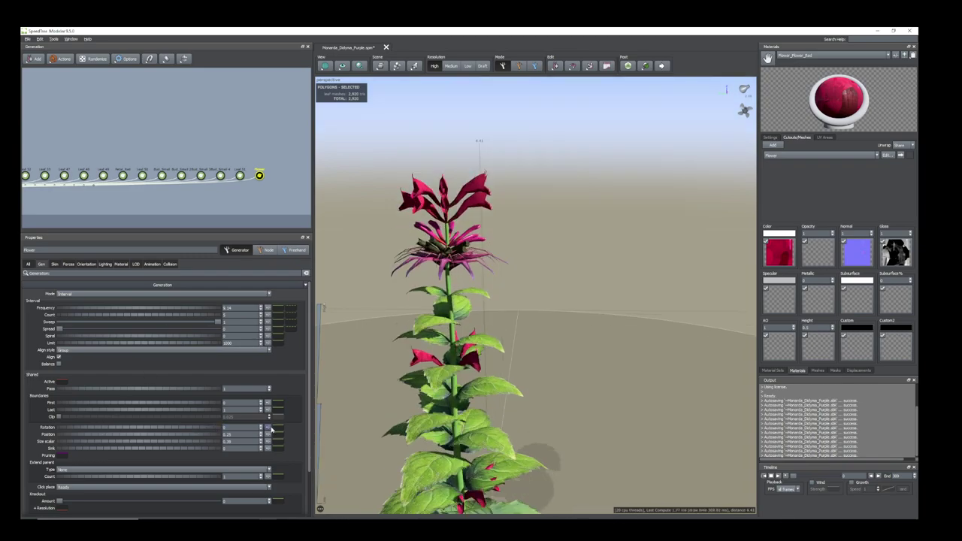
Add rotation variance to the Flower generator and lower its frequency slightly
click(266, 429)
drag(318, 440, 348, 442)
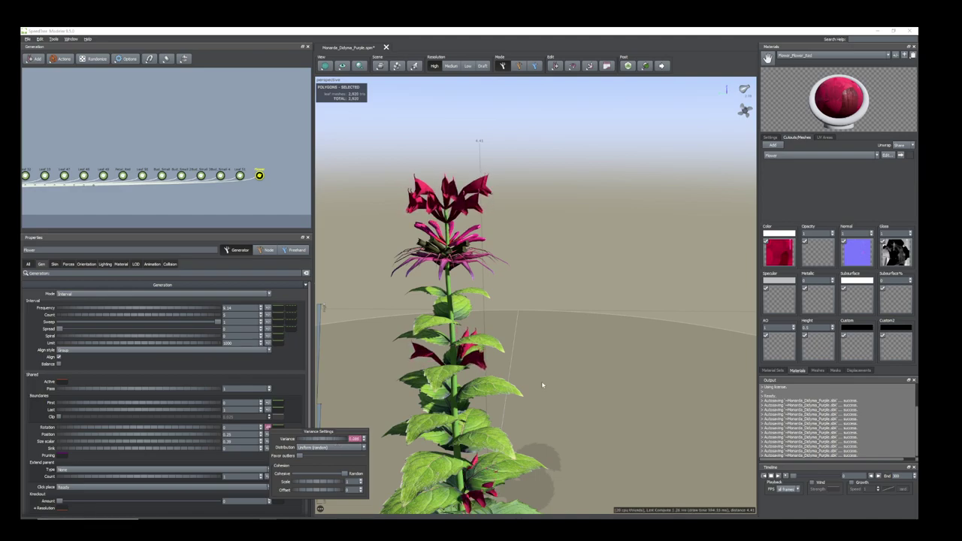
drag(62, 309, 58, 378)
scroll(556, 444, down, 4)
middle_drag(562, 449, 539, 385)
scroll(467, 320, up, 4)
drag(466, 320, 493, 325)
scroll(432, 372, down, 3)
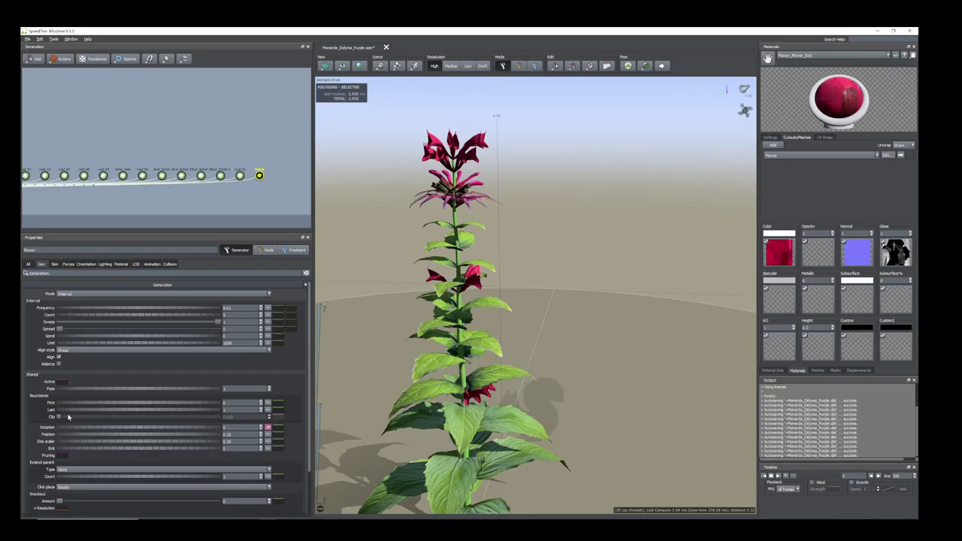
Raise the Flower generator's First boundary to about 0.64 to keep flowers only near the stem's tip
drag(81, 406, 106, 406)
scroll(511, 269, down, 3)
drag(510, 225, 474, 251)
scroll(503, 261, up, 6)
scroll(503, 261, down, 5)
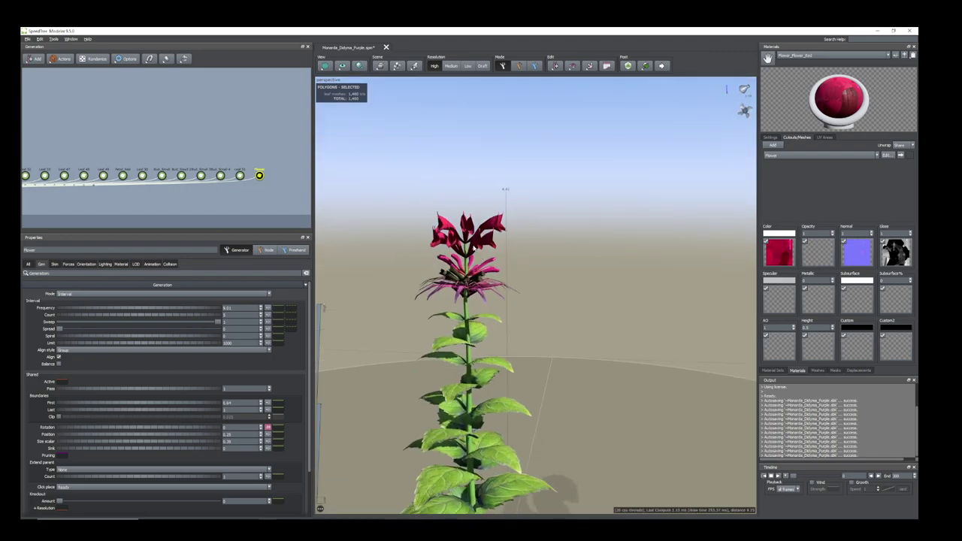
Duplicate the Flower generator and connect the copy to the stem generator
right_click(259, 175)
click(286, 358)
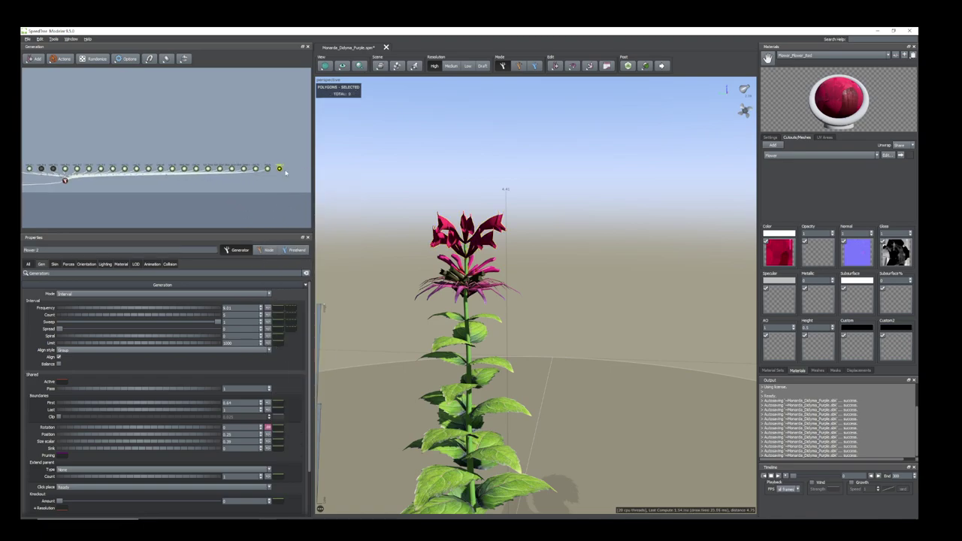
drag(280, 170, 65, 182)
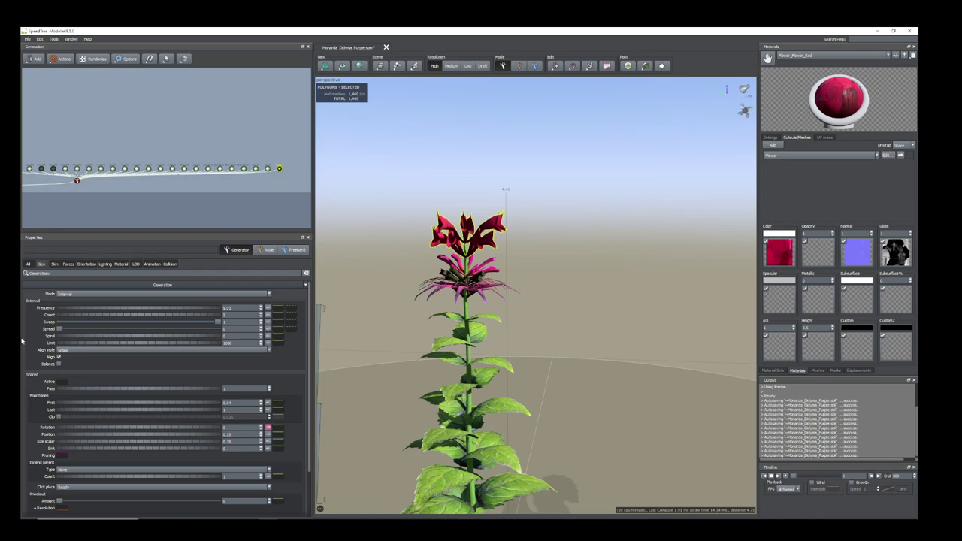
Lower the end of the Flower 2 generator's position parent curve and increase its rotation variance
click(268, 434)
drag(457, 424, 458, 461)
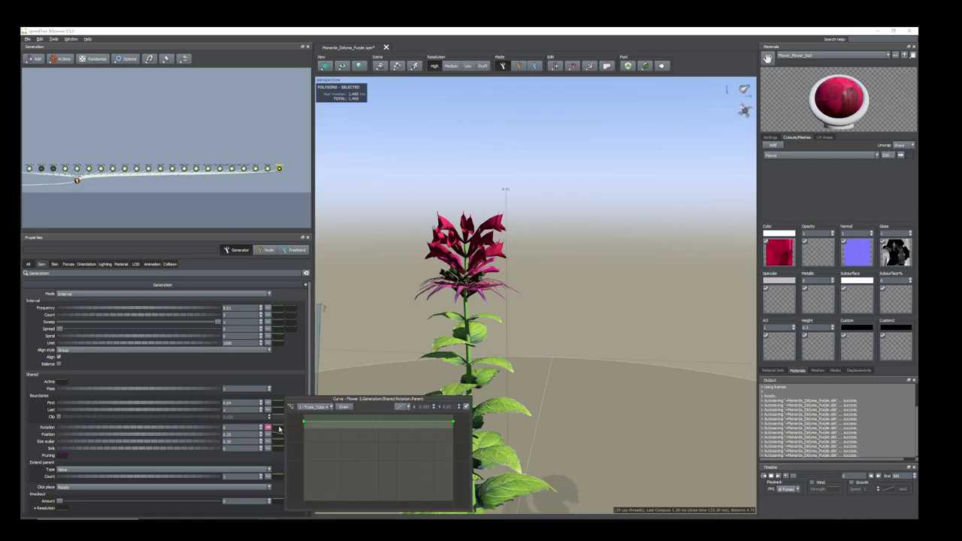
click(268, 427)
drag(306, 437, 379, 452)
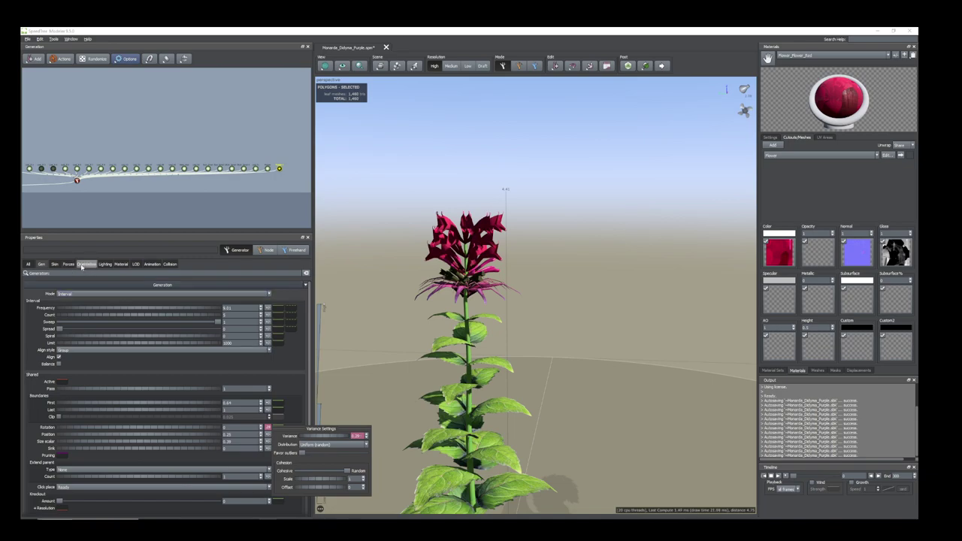
Adjust the Flower 2 generator's final Up and Right orientation, with Right about 0.15, and add a slight fold deformation
click(86, 264)
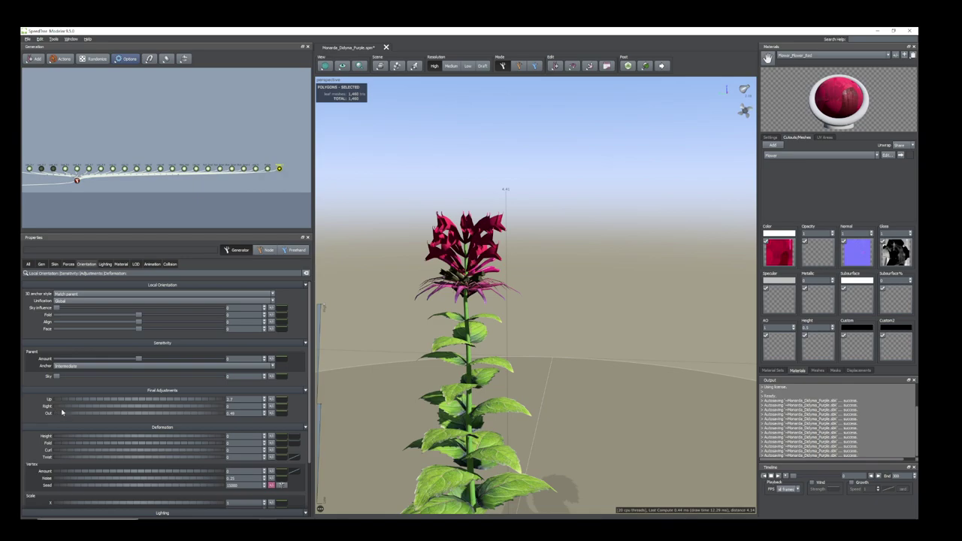
drag(65, 401, 66, 410)
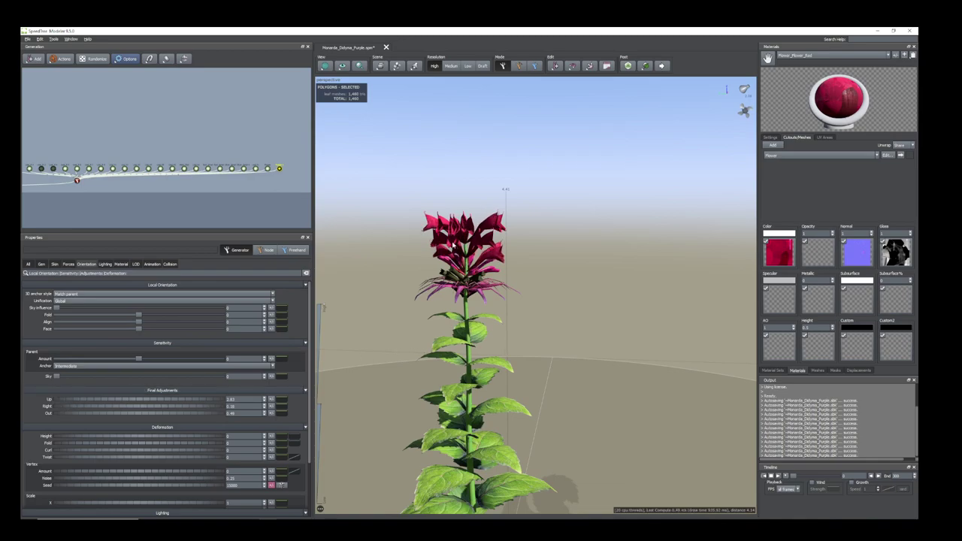
drag(70, 407, 69, 409)
drag(67, 445, 68, 446)
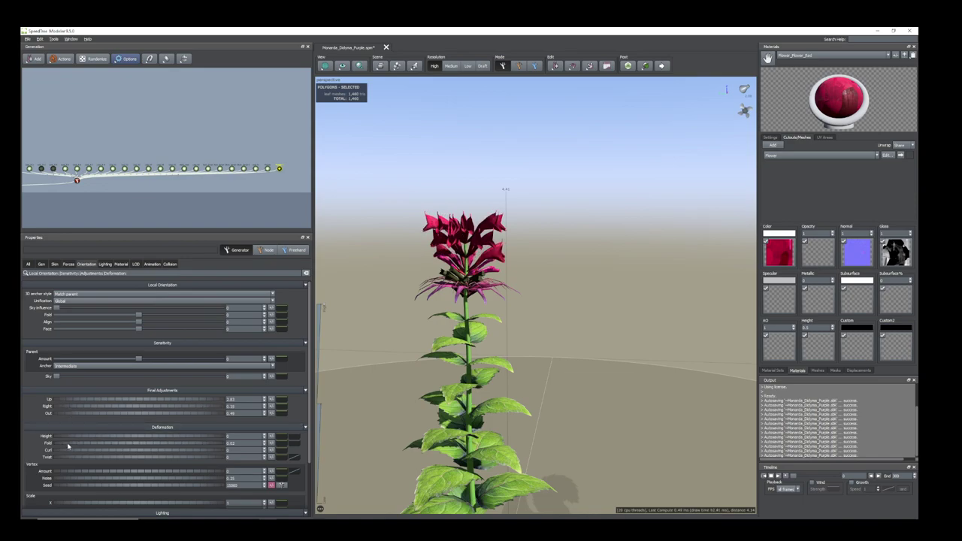
scroll(472, 328, up, 5)
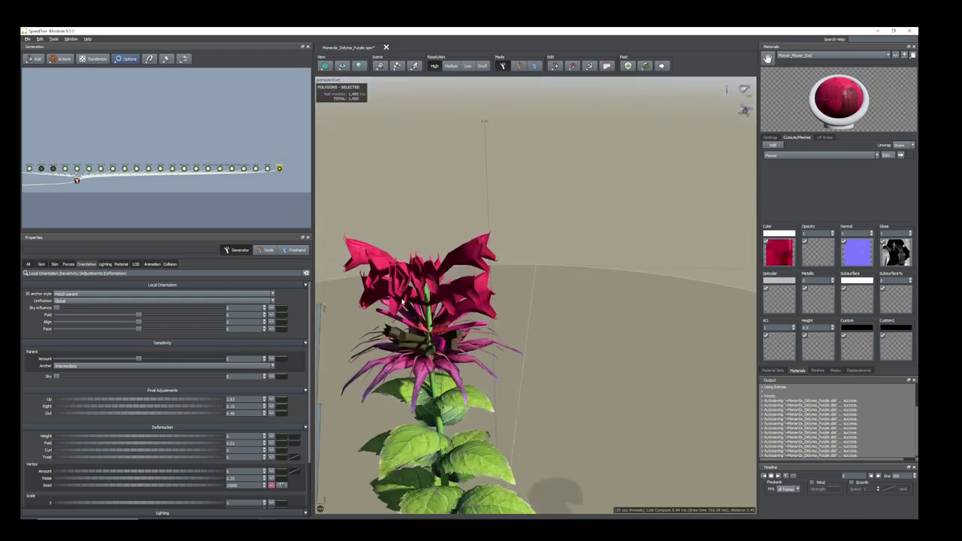
Adjust the Flower 2 generator's interval frequency and check the flower density against the whole plant
scroll(459, 353, down, 8)
drag(460, 353, 452, 350)
drag(501, 264, 507, 271)
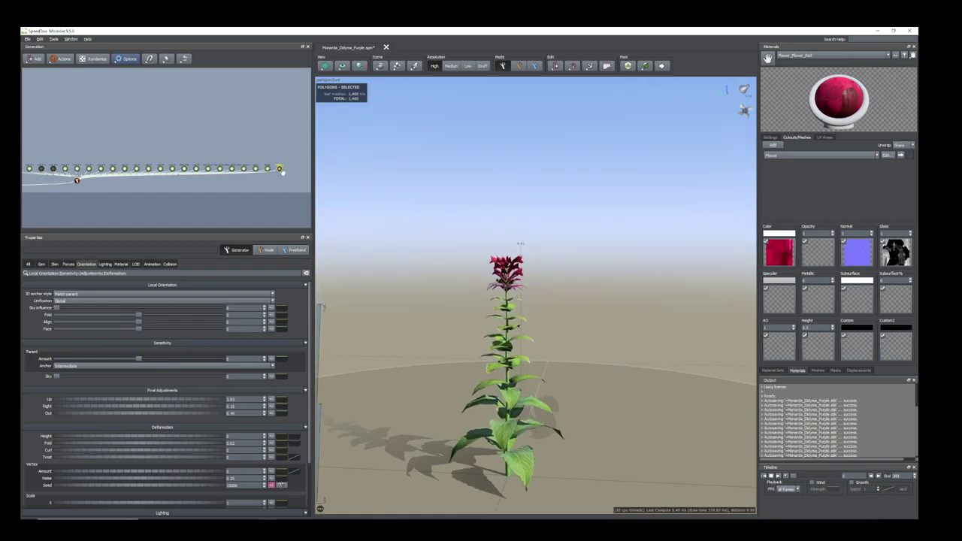
scroll(517, 300, up, 2)
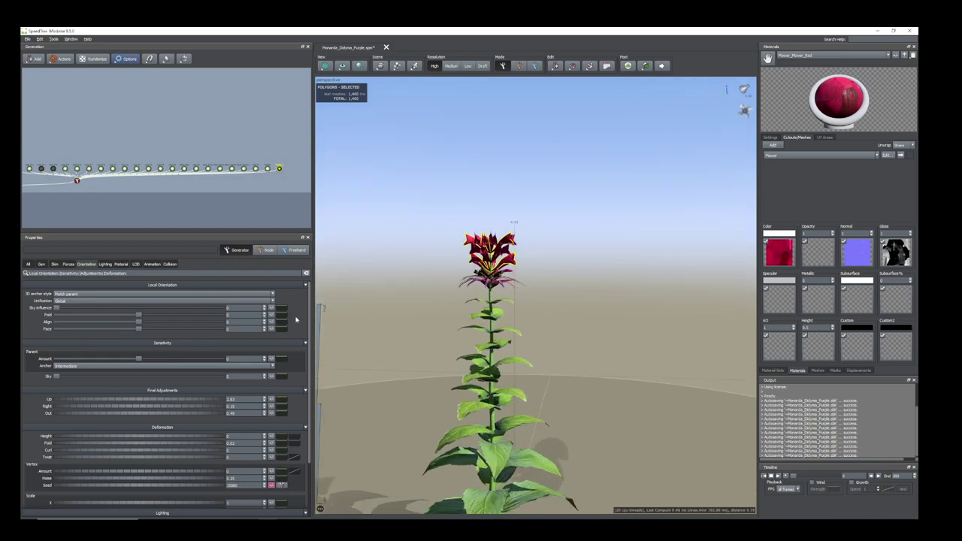
click(41, 264)
drag(67, 310, 92, 310)
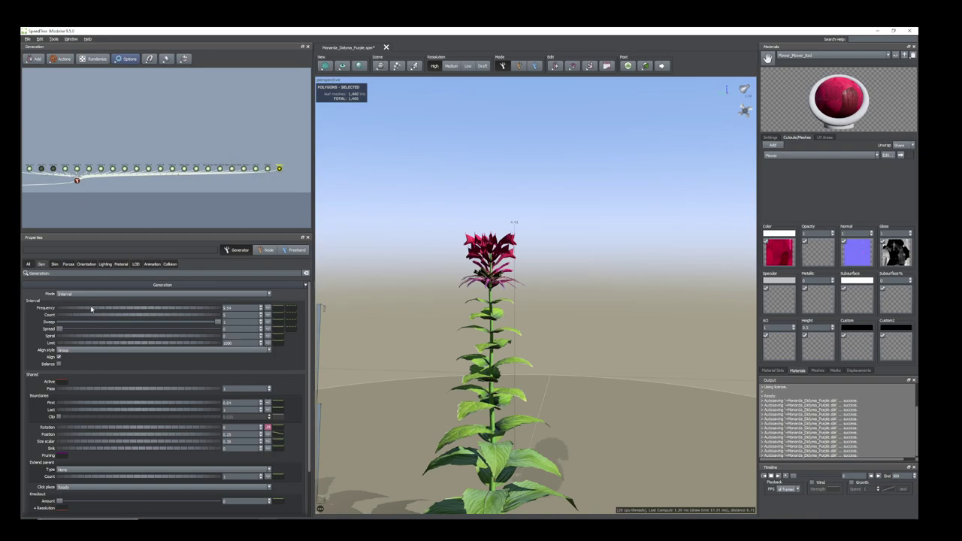
scroll(450, 352, down, 1)
scroll(450, 352, down, 3)
drag(571, 358, 535, 337)
scroll(564, 382, up, 3)
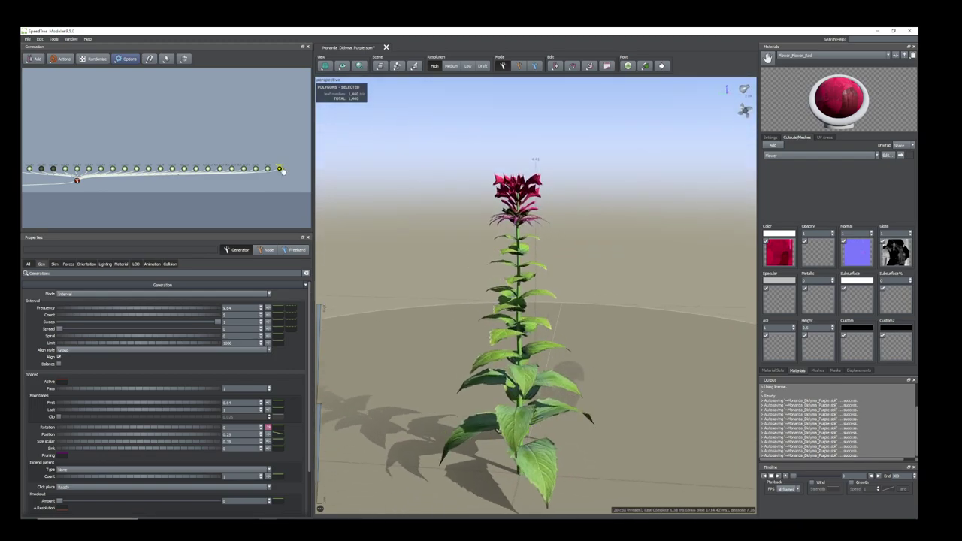
Hide the Flower 2 generator so only the first Flower generator shows at the stem's tip
click(279, 168)
key(h)
drag(565, 210, 505, 206)
scroll(517, 194, up, 4)
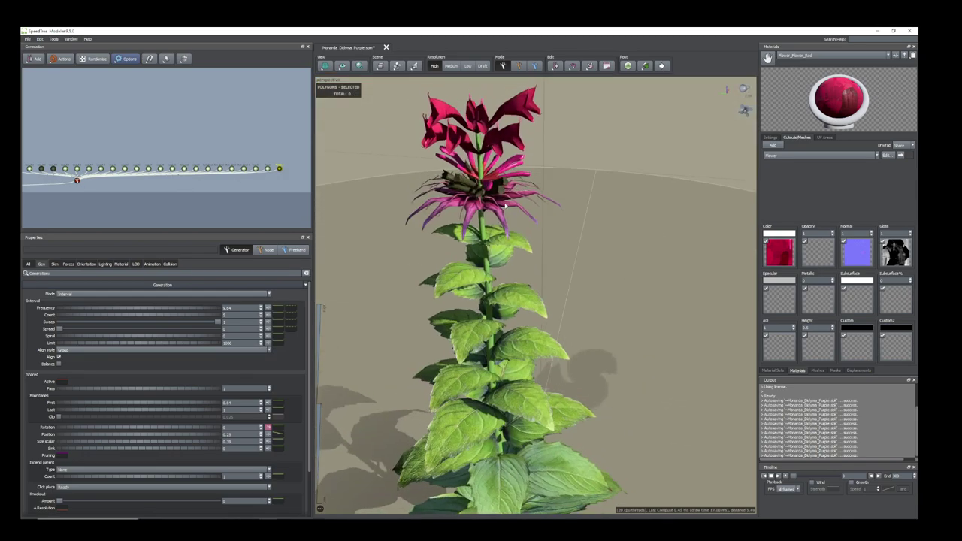
Raise the brightness and red of the first Flower generator's color map slightly
click(469, 118)
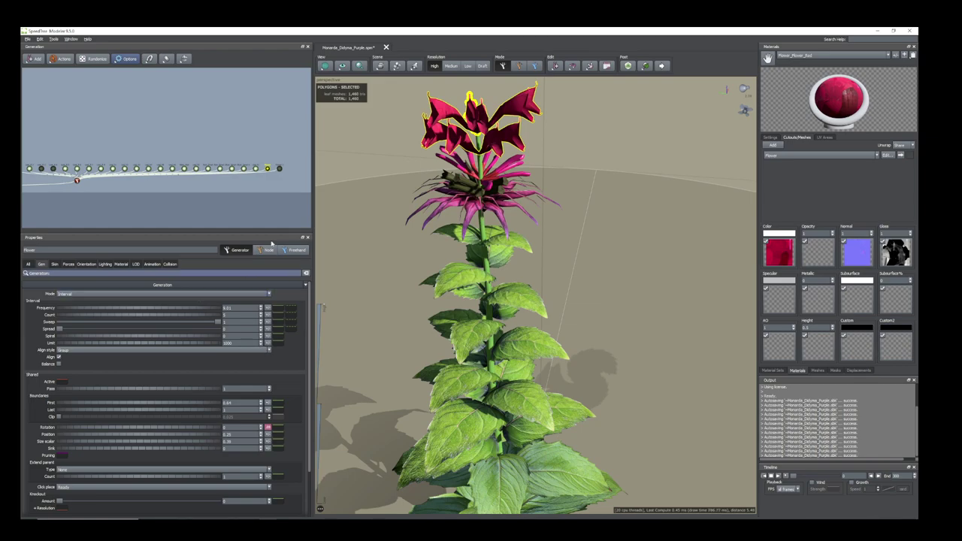
scroll(563, 225, down, 3)
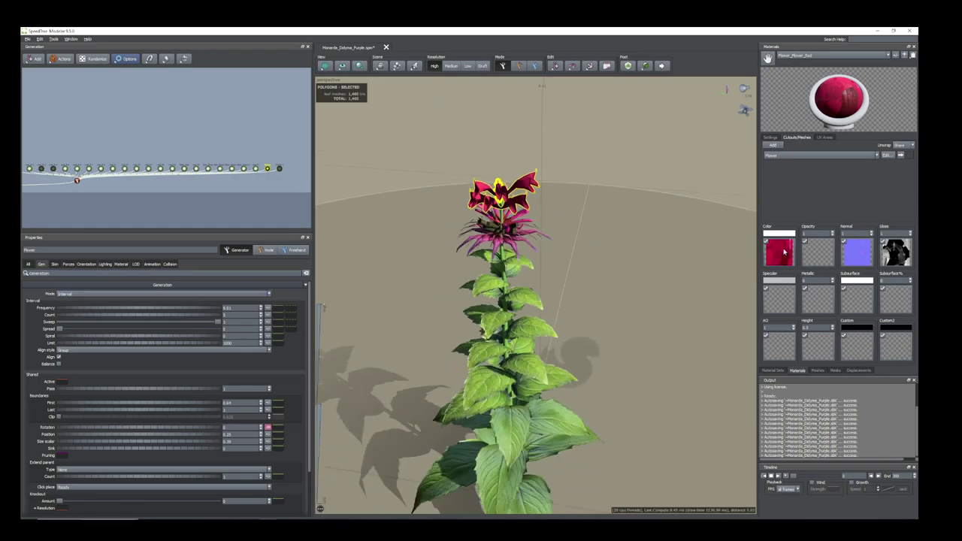
click(784, 253)
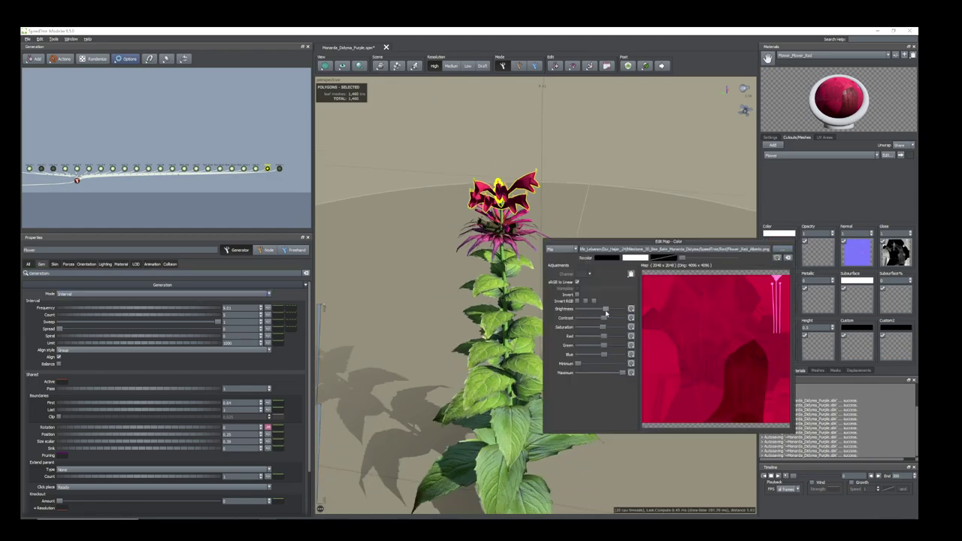
drag(610, 310, 608, 309)
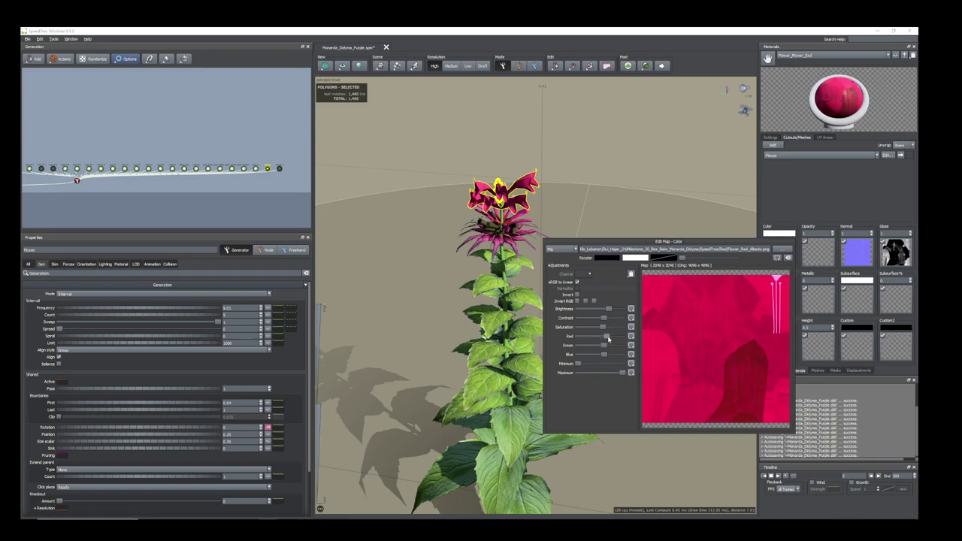
click(597, 260)
click(607, 204)
scroll(574, 294, down, 5)
scroll(574, 294, up, 3)
drag(573, 294, 533, 316)
scroll(561, 294, down, 3)
scroll(560, 338, up, 6)
scroll(583, 337, down, 5)
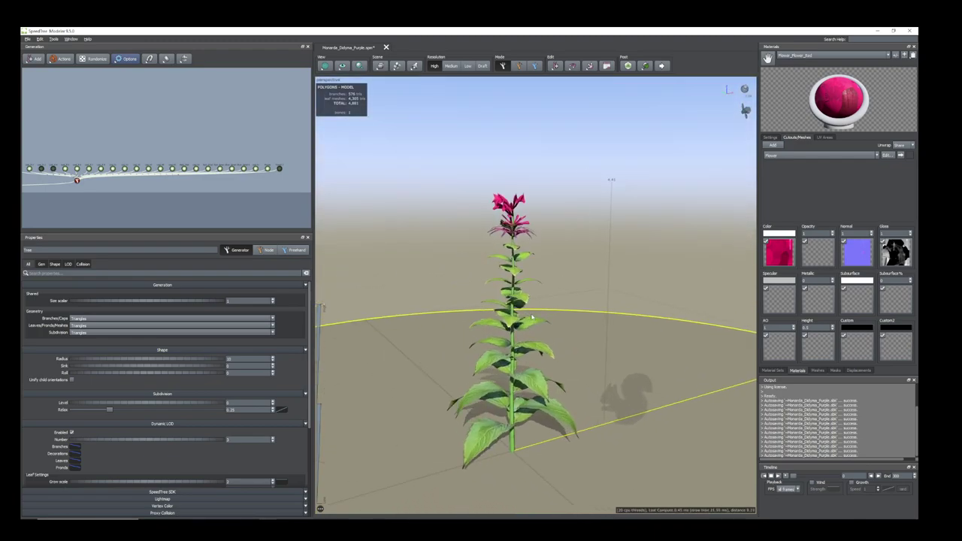
Set the stem generator's late spine noise amount to about 0.71
click(517, 340)
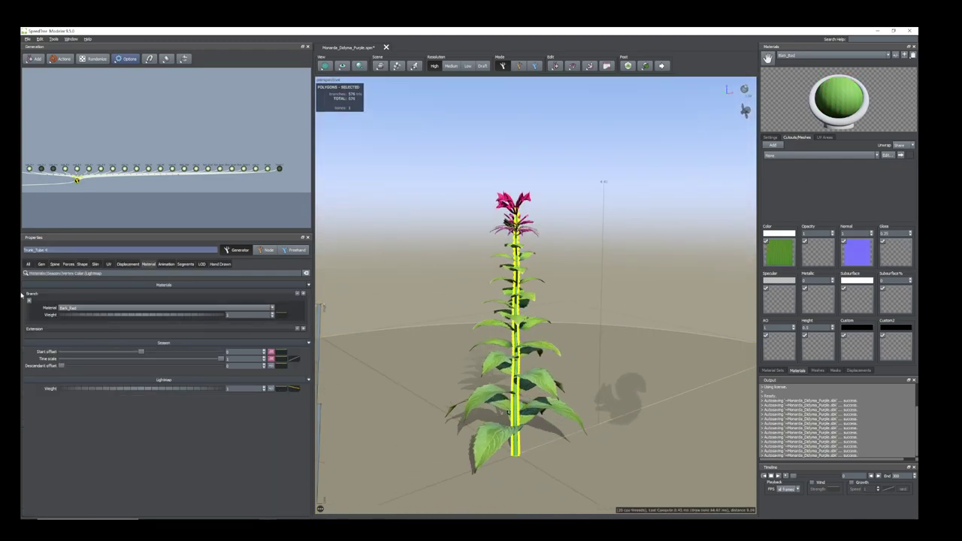
click(43, 264)
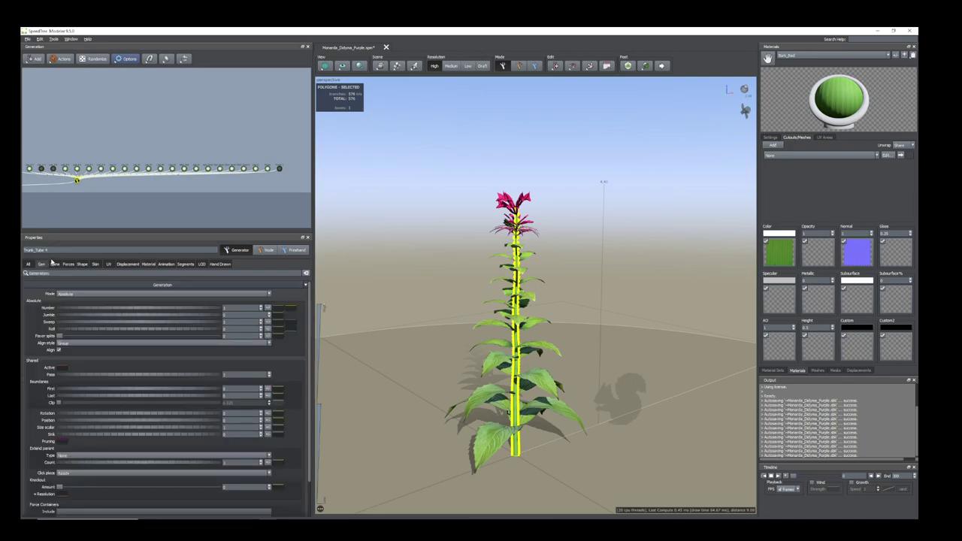
click(54, 264)
scroll(79, 458, down, 3)
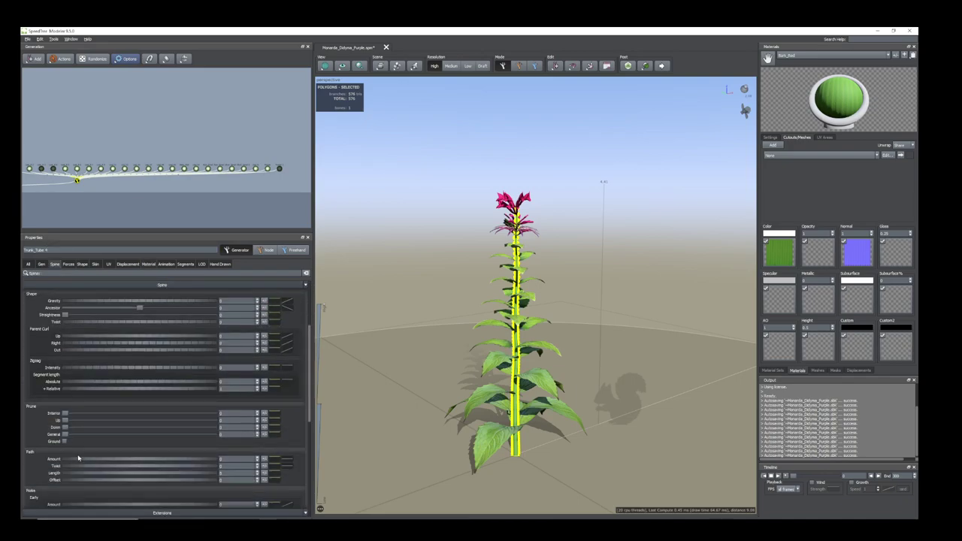
scroll(69, 461, down, 3)
drag(78, 452, 96, 458)
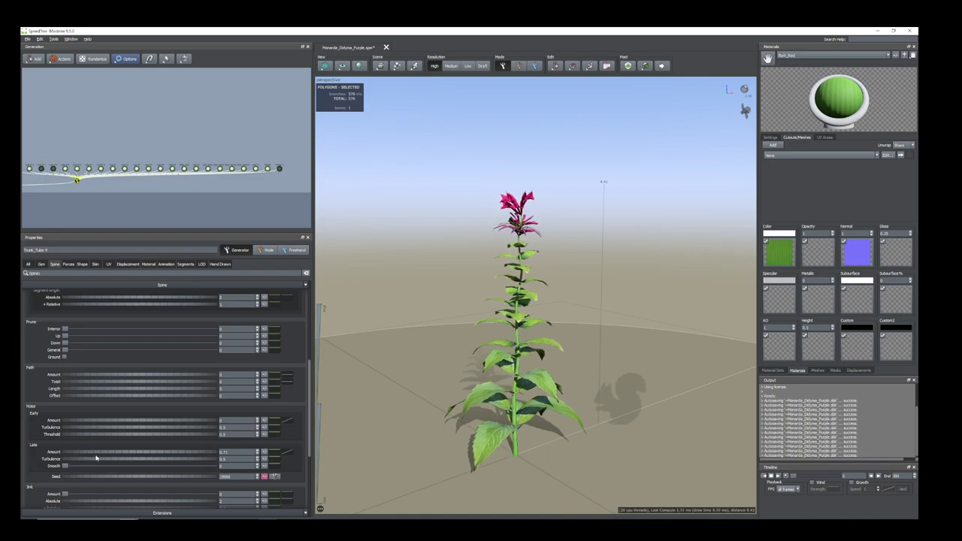
drag(563, 404, 539, 391)
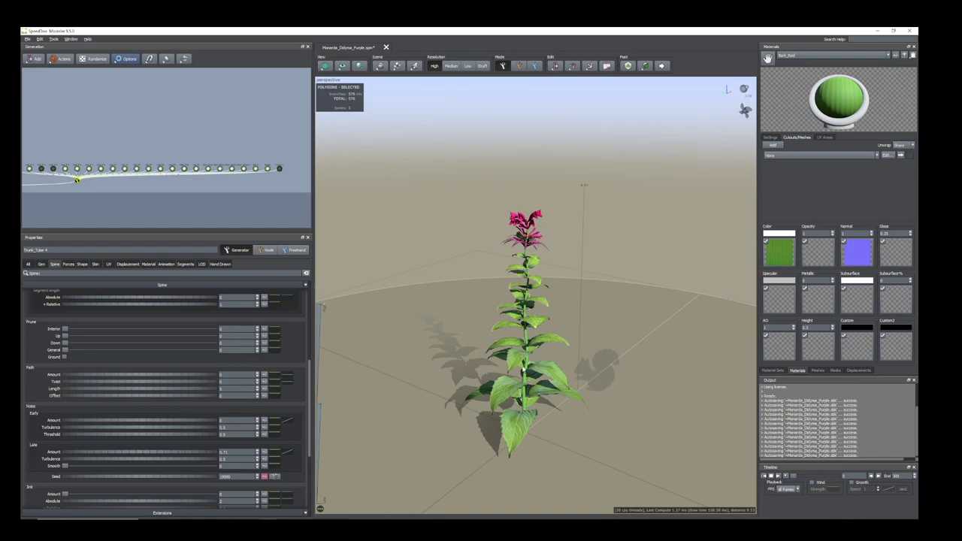
Bend the stem slightly in freehand mode, with one bend at its lower part and one at its upper part
click(529, 333)
key(space)
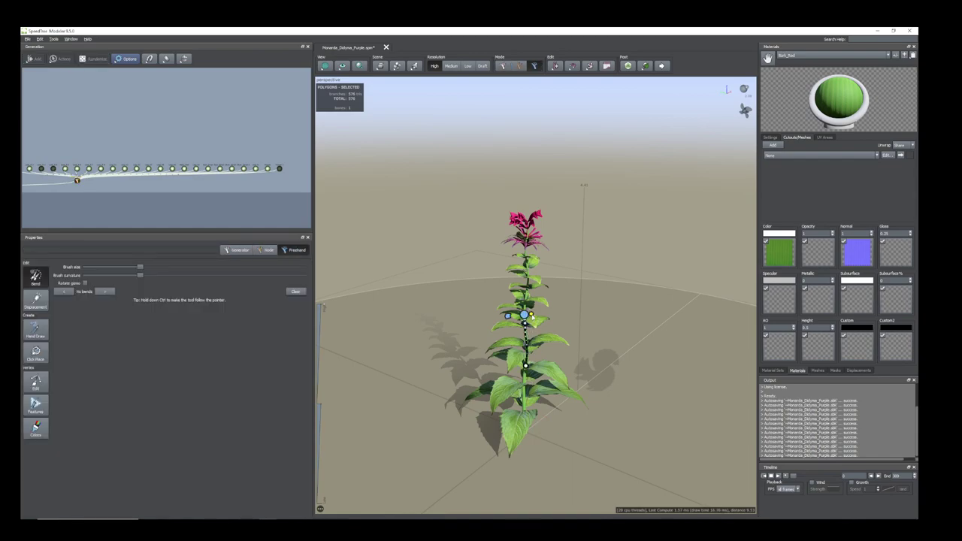
drag(525, 317, 524, 386)
drag(526, 339, 525, 339)
drag(525, 387, 525, 333)
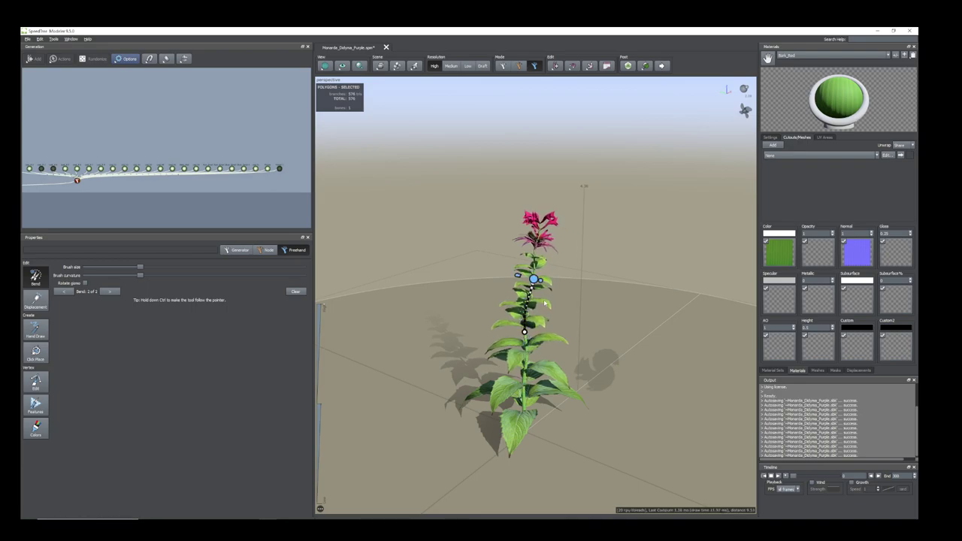
drag(535, 280, 533, 280)
Examine the bent plant's overall silhouette from different angles and distances
scroll(554, 319, down, 3)
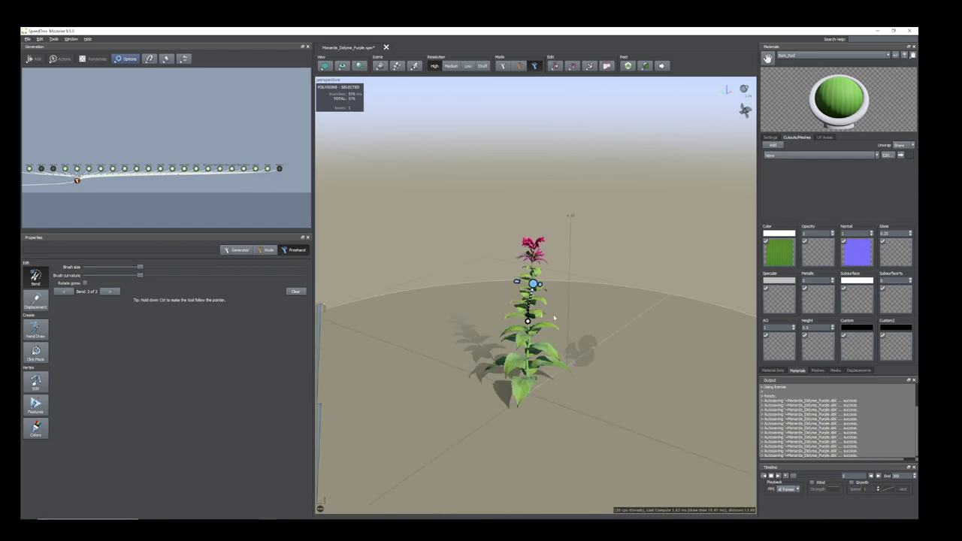
drag(554, 321, 574, 268)
right_click(574, 267)
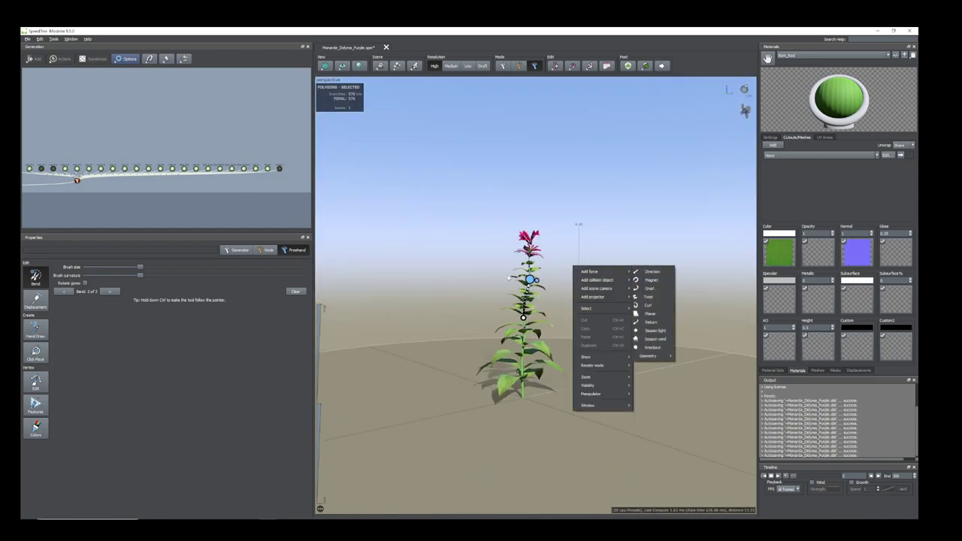
click(527, 265)
click(552, 261)
scroll(551, 271, down, 3)
scroll(551, 275, up, 4)
drag(551, 274, 548, 304)
scroll(550, 354, down, 2)
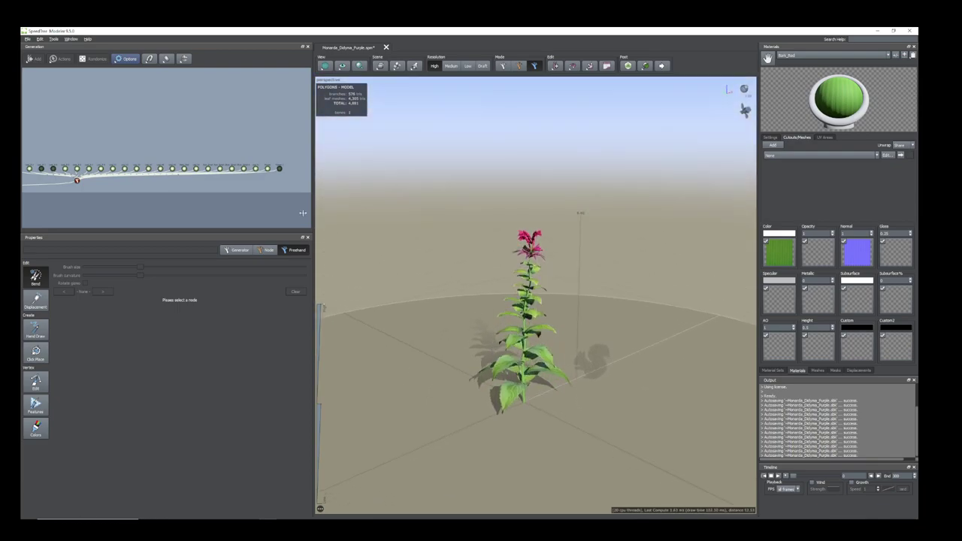
Duplicate the stem generator with all its leaf and flower generators, and connect the copy to the Tree generator
scroll(104, 193, down, 2)
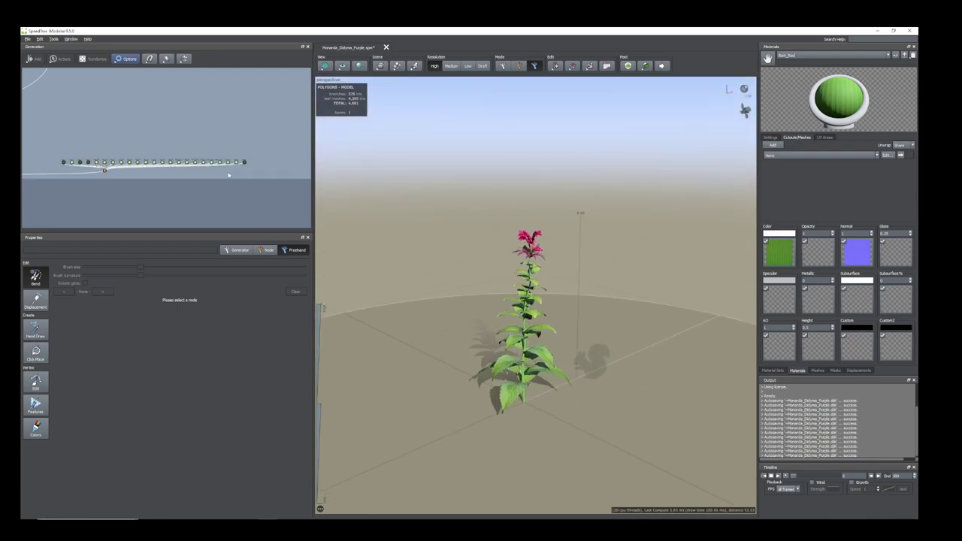
drag(260, 174, 60, 140)
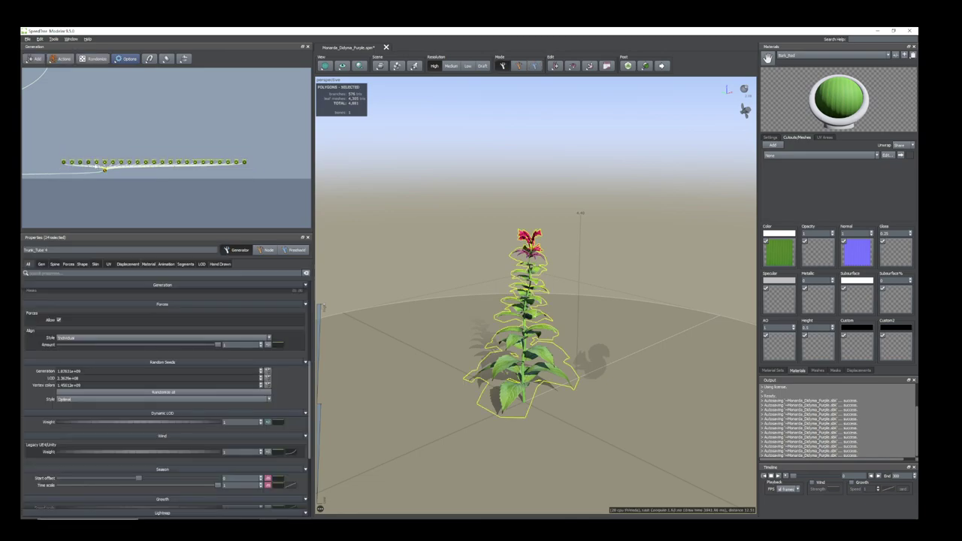
scroll(180, 180, down, 2)
middle_drag(146, 184, 207, 185)
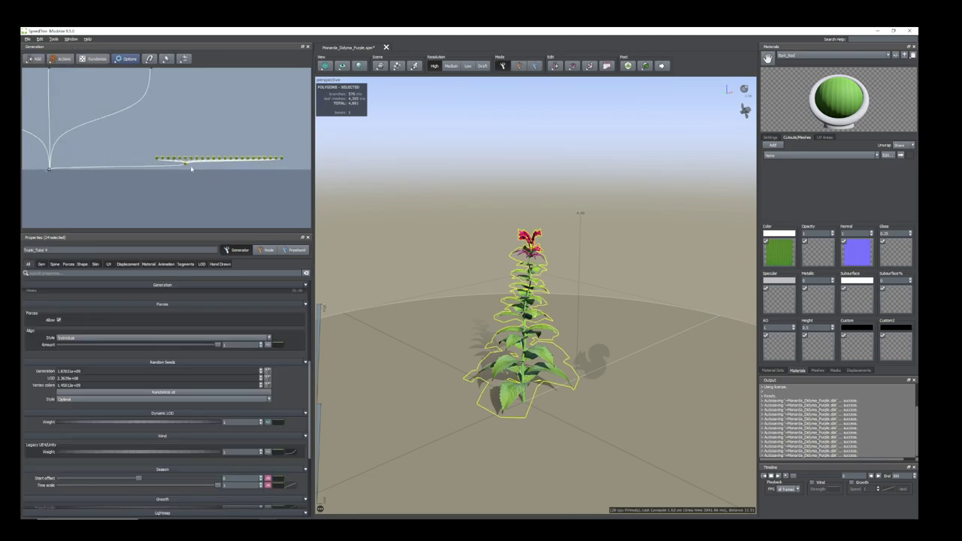
right_click(186, 165)
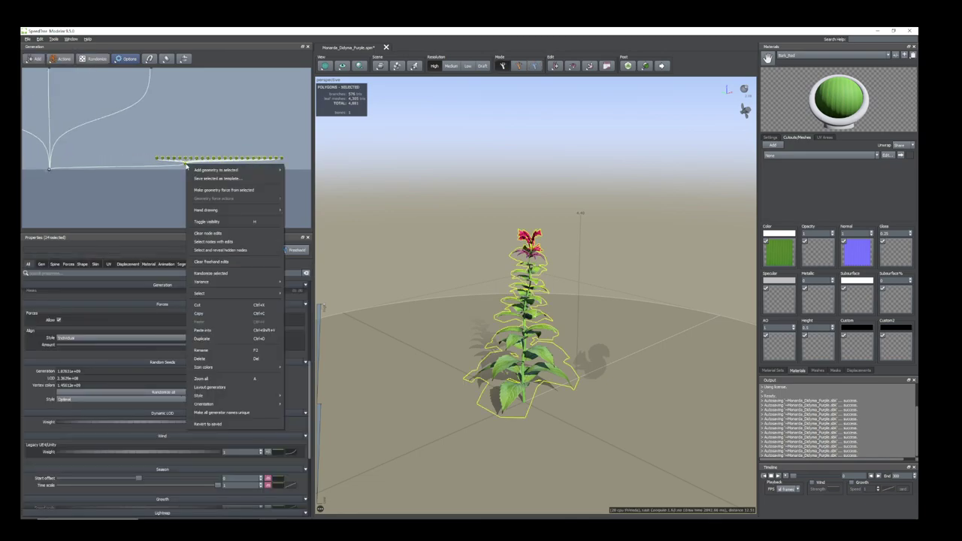
click(214, 338)
scroll(275, 177, down, 2)
middle_drag(265, 183, 237, 182)
mouse_move(264, 162)
mouse_down()
mouse_move(45, 160)
mouse_move(56, 162)
mouse_up()
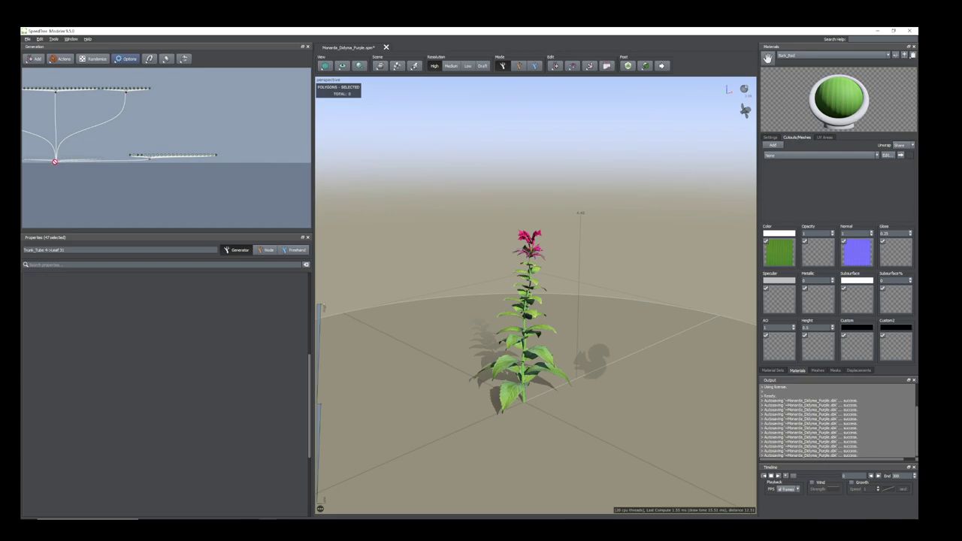
Move the duplicated stem's node sideways so it stands beside the original plant
click(193, 162)
key(space)
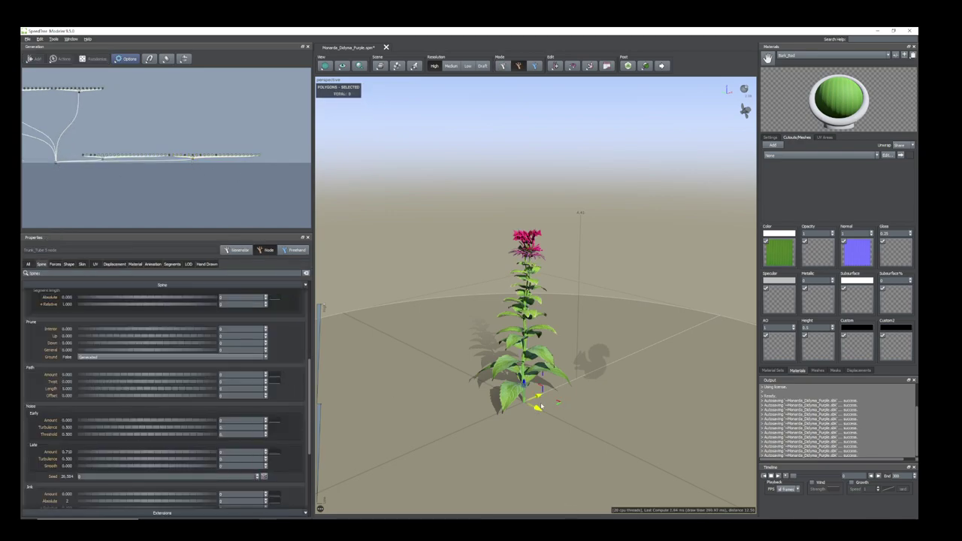
mouse_move(536, 408)
mouse_down()
mouse_move(553, 416)
mouse_move(538, 421)
mouse_move(541, 400)
mouse_move(569, 393)
mouse_move(554, 404)
mouse_up()
scroll(550, 398, up, 3)
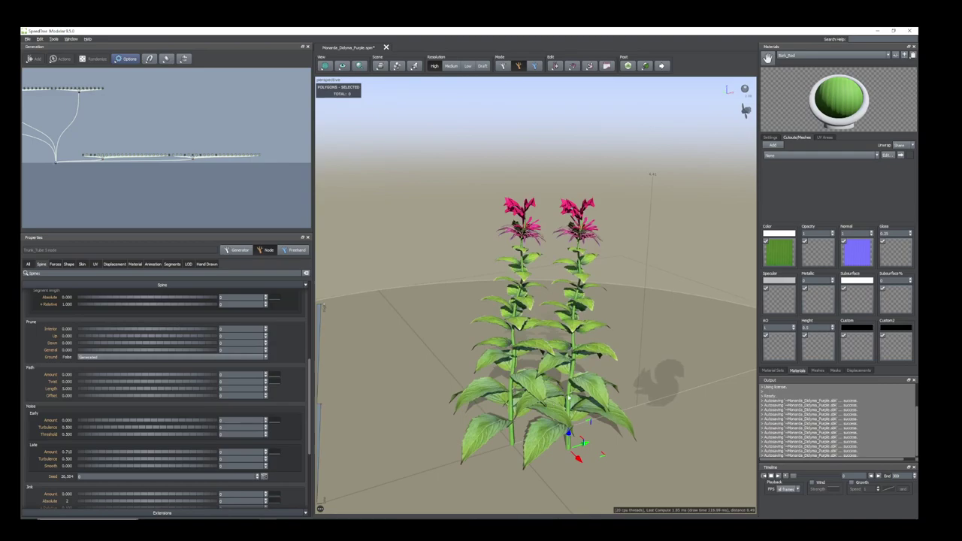
click(550, 402)
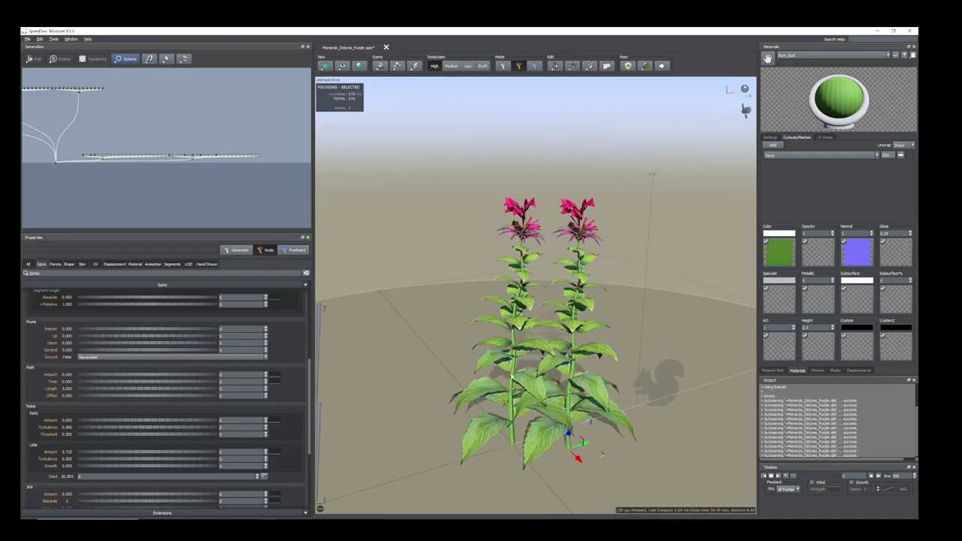
click(563, 396)
Return the duplicated stem to generator editing and set its number to 6
scroll(569, 406, down, 3)
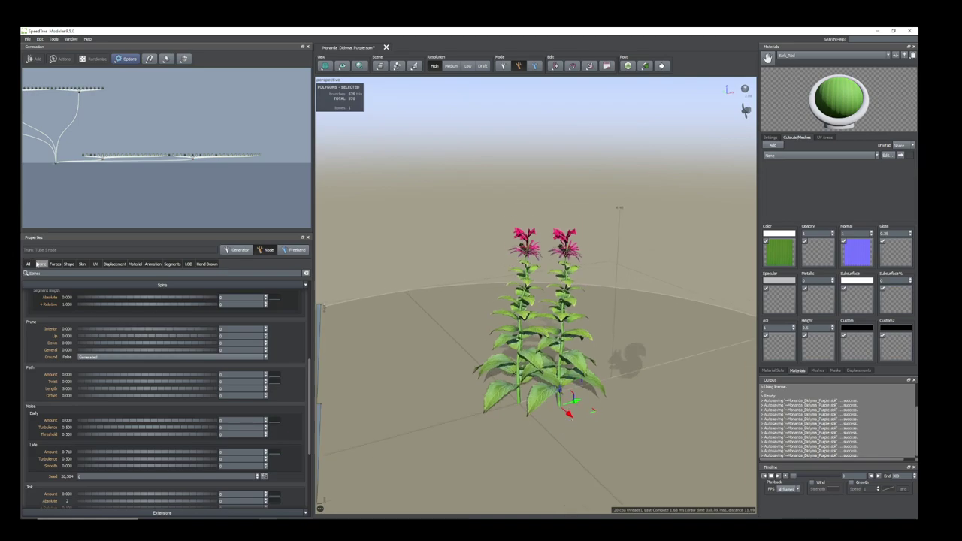
click(208, 200)
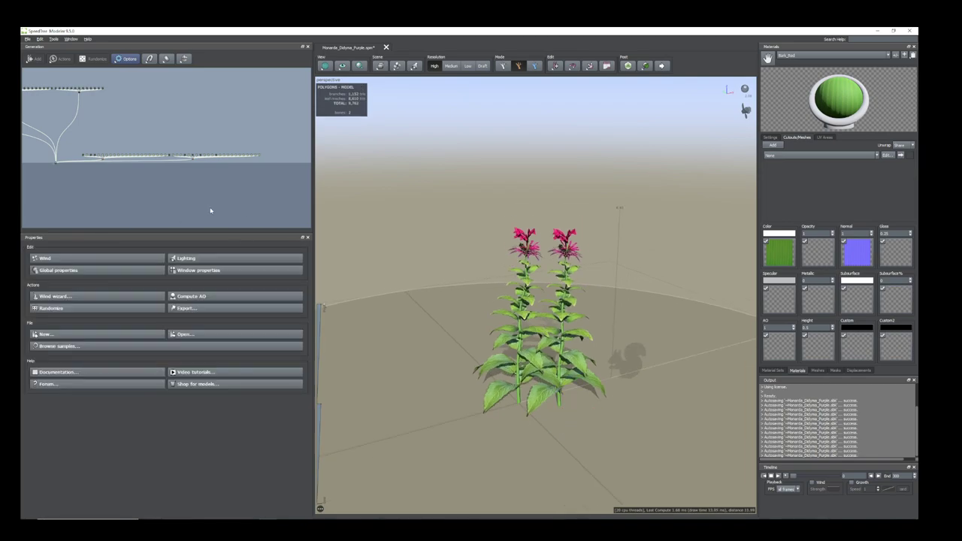
click(559, 398)
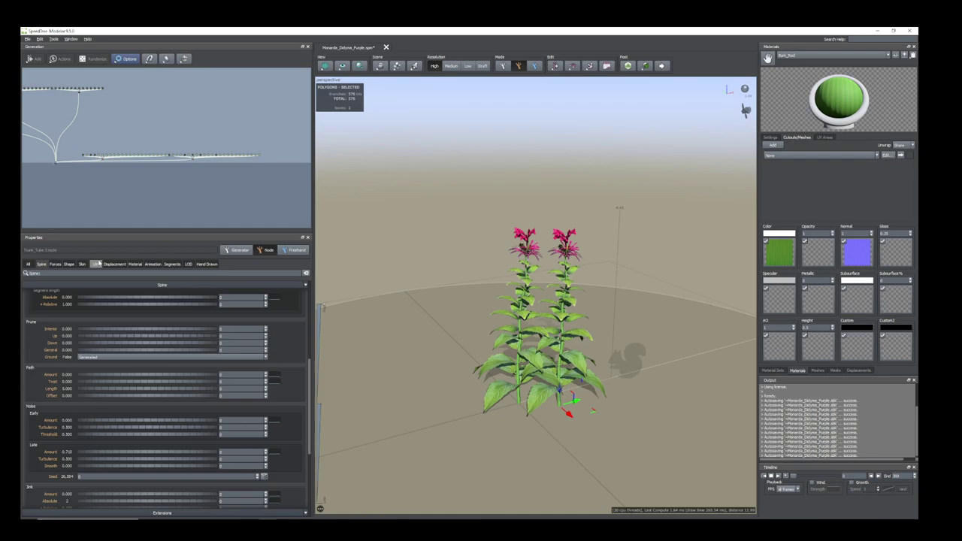
click(294, 250)
key(g)
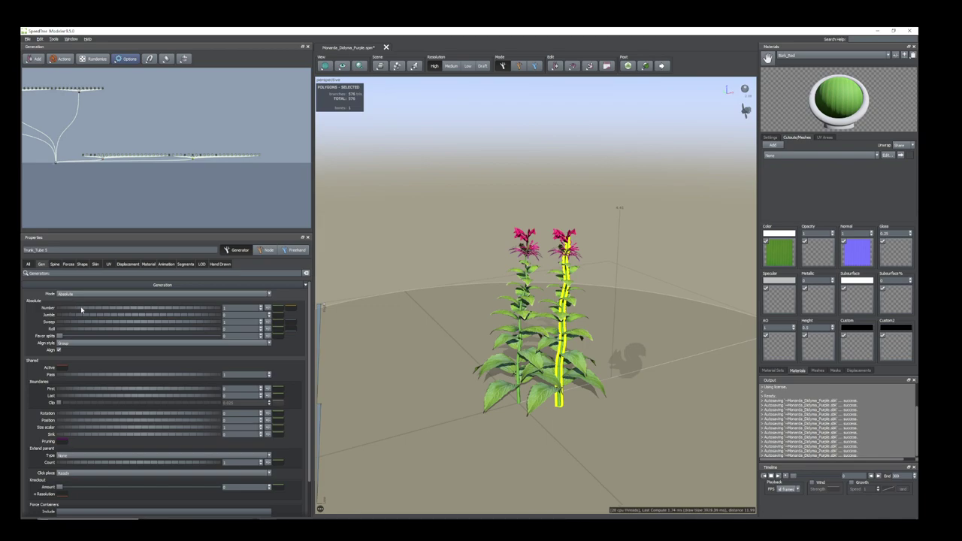
drag(81, 309, 121, 319)
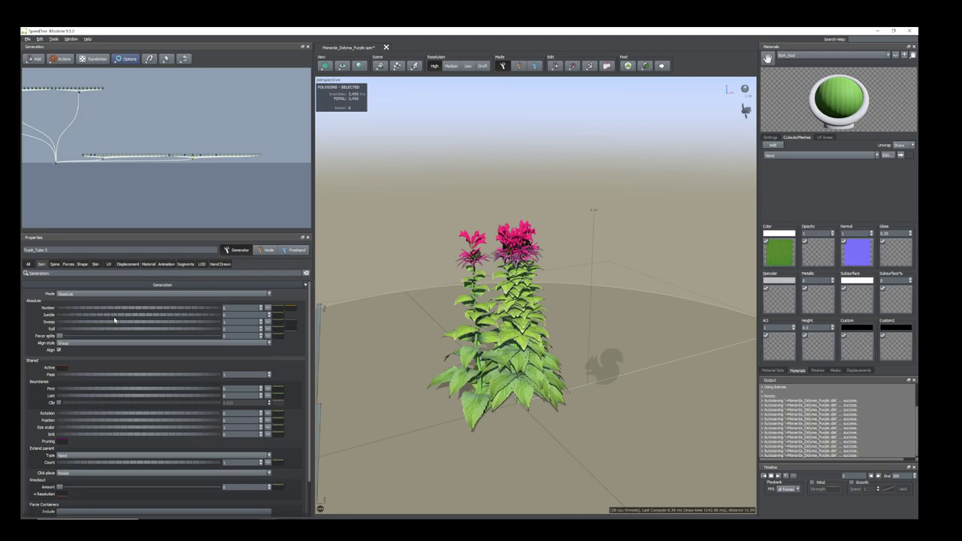
Spread the duplicated stems by setting their position to about 0.05 with a variance of about 0.17
drag(119, 423, 120, 423)
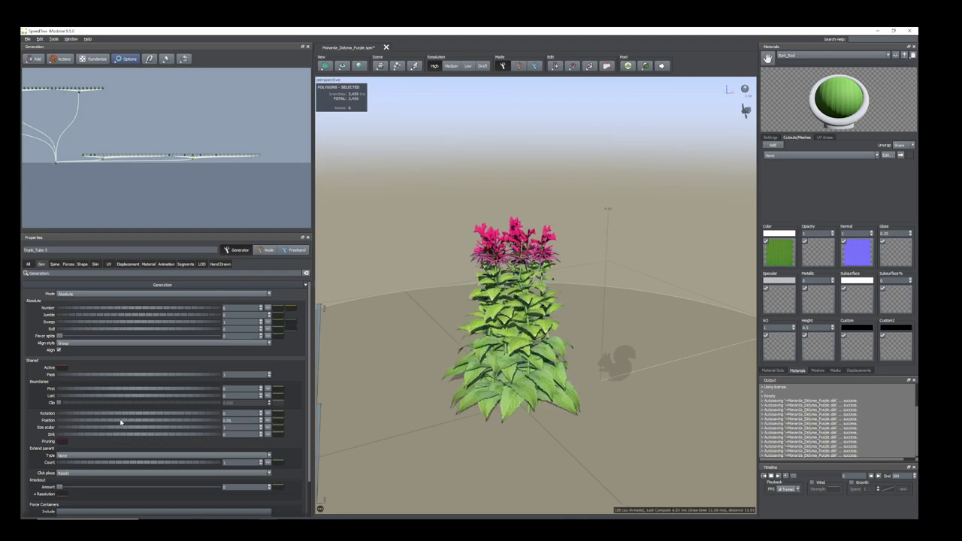
click(267, 422)
drag(306, 434, 245, 437)
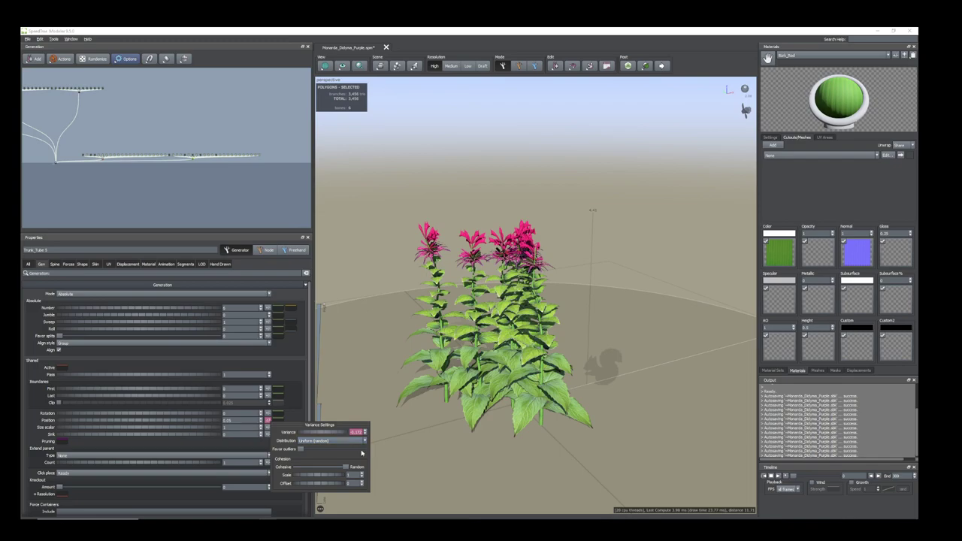
Move two of the duplicated stems' nodes apart, one out to the side and one toward the front of the cluster
click(540, 425)
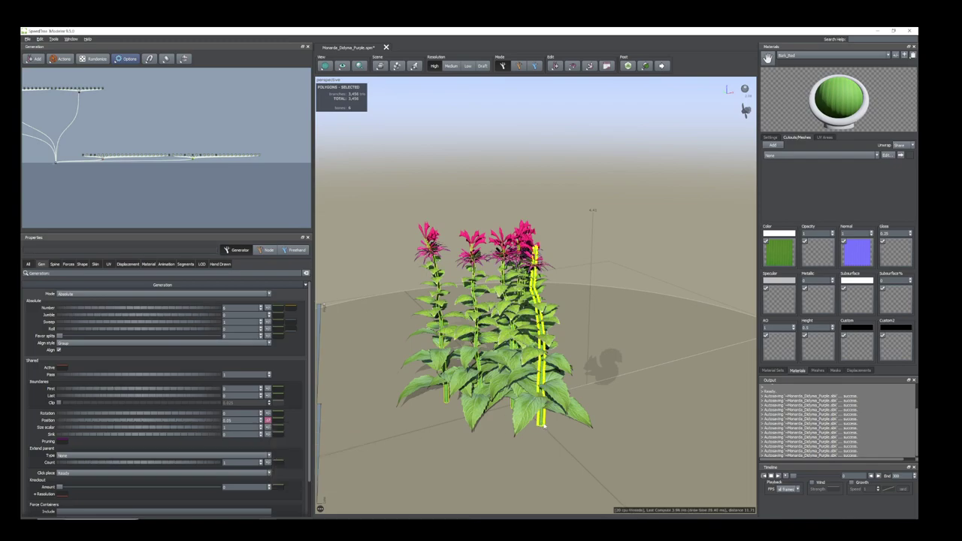
click(543, 425)
drag(554, 424, 610, 406)
click(478, 374)
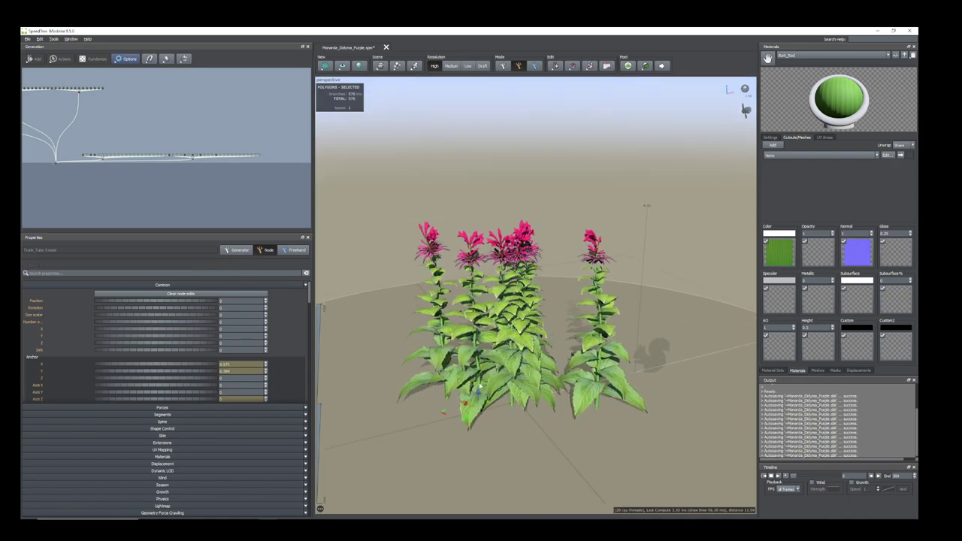
drag(468, 405, 455, 446)
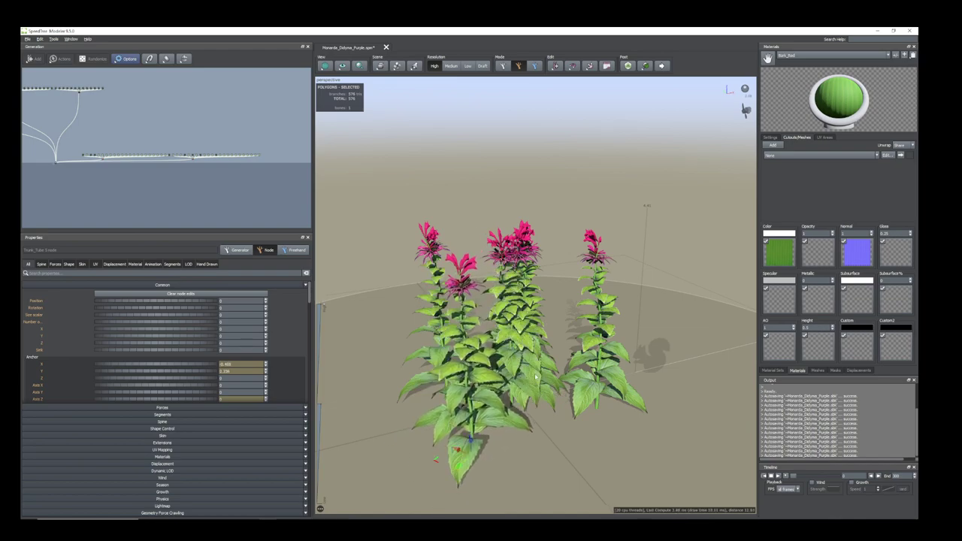
scroll(537, 372, down, 2)
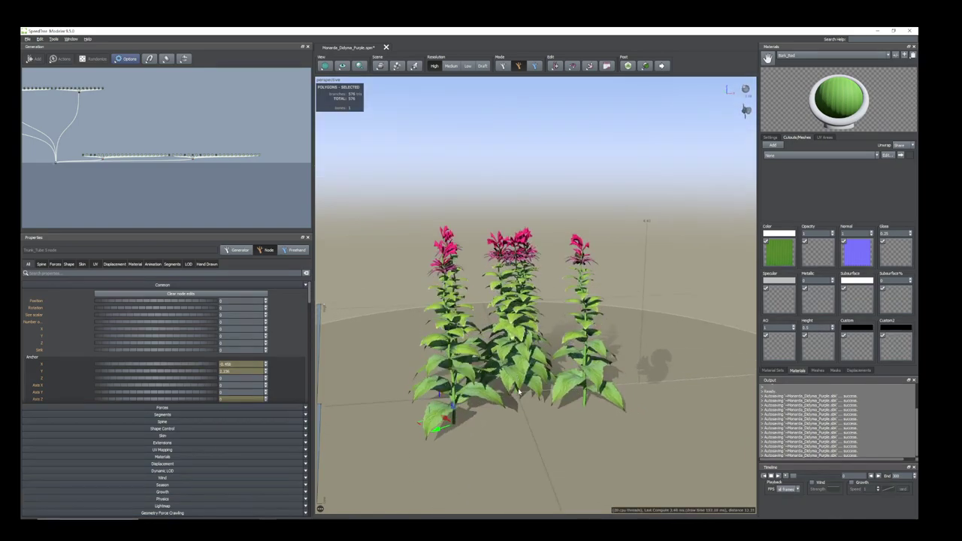
Reposition the nodes of the stems crowded in the centre to spread them more evenly through the cluster
click(518, 391)
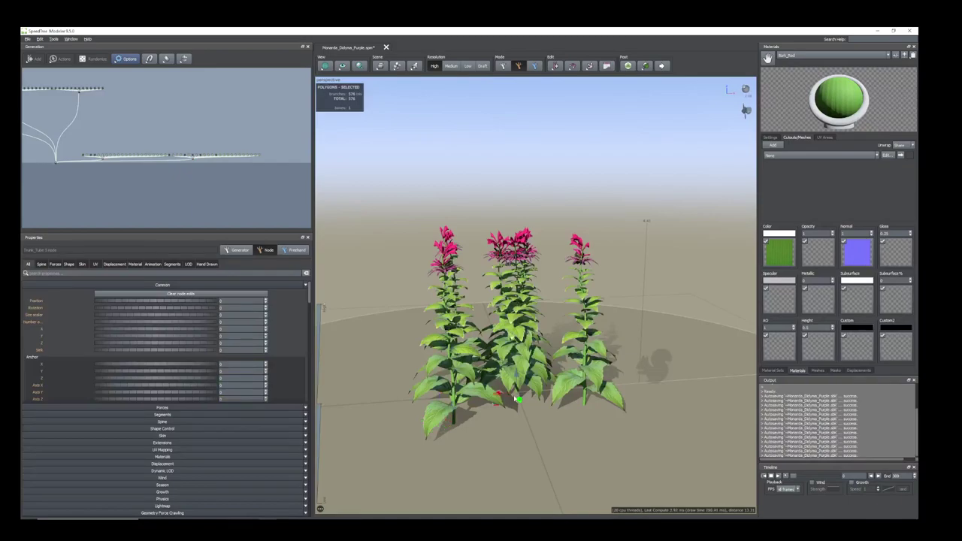
drag(503, 392, 599, 438)
drag(596, 380, 553, 353)
mouse_move(558, 438)
mouse_down()
mouse_move(556, 420)
mouse_move(531, 408)
mouse_move(550, 426)
mouse_up()
click(511, 391)
mouse_move(552, 440)
mouse_down()
mouse_move(563, 470)
mouse_move(560, 454)
mouse_up()
mouse_move(562, 411)
mouse_down()
mouse_move(578, 427)
mouse_move(562, 412)
mouse_move(553, 419)
mouse_up()
drag(572, 472, 600, 407)
click(587, 401)
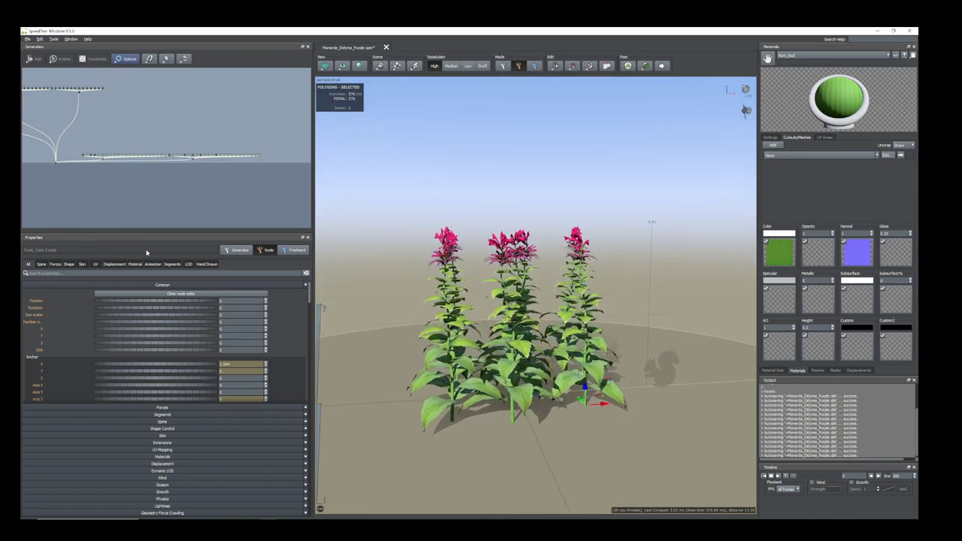
Return the stems to generator editing and add variance to their size scalar so their heights differ
key(space)
key(space)
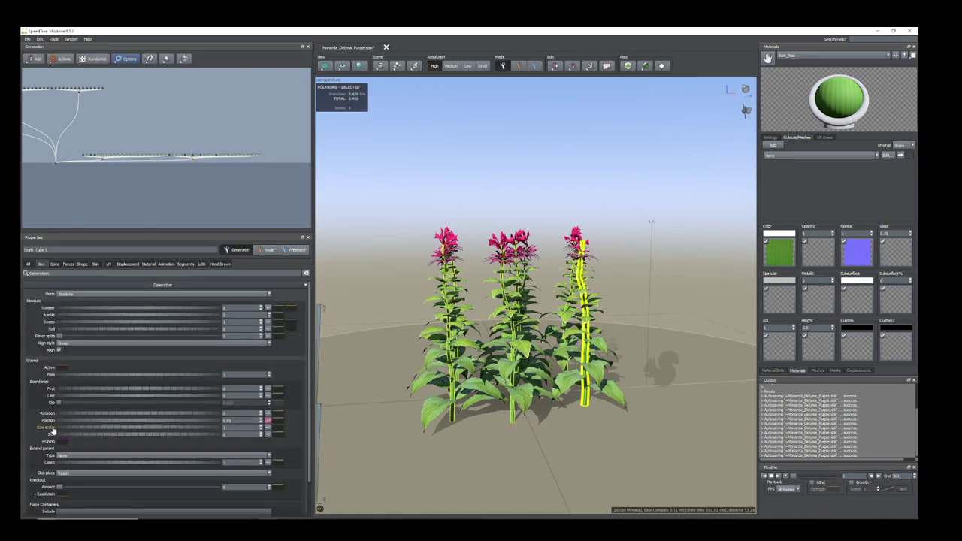
click(268, 430)
drag(313, 439, 339, 446)
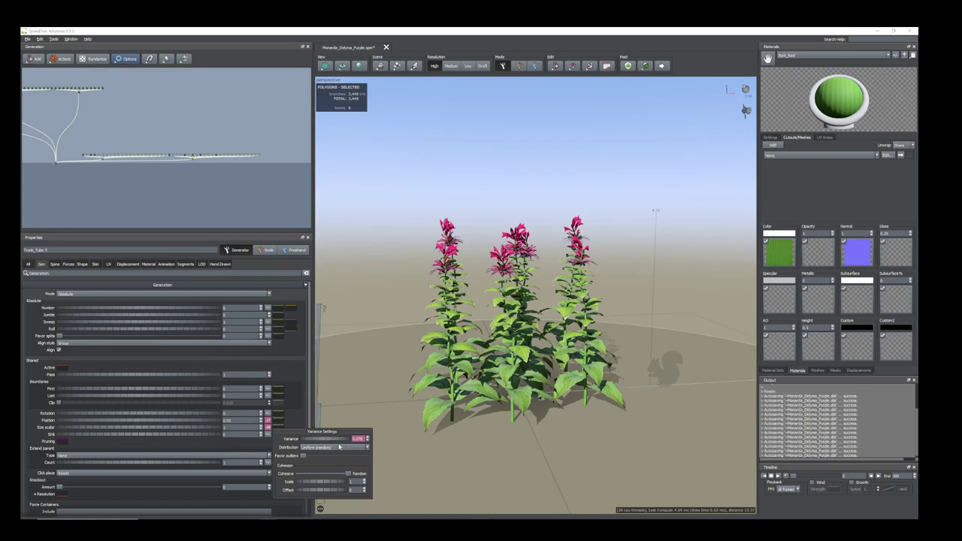
drag(572, 370, 576, 390)
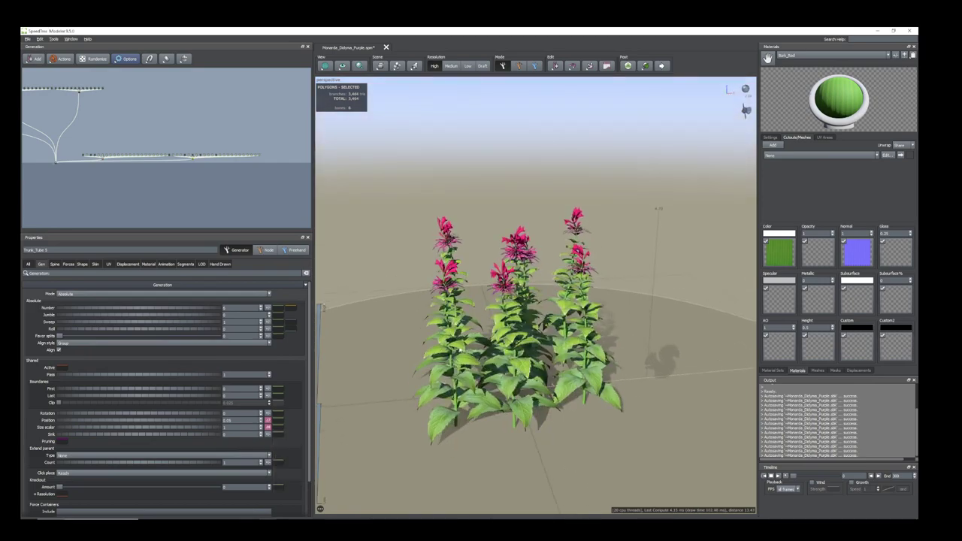
drag(466, 352, 451, 346)
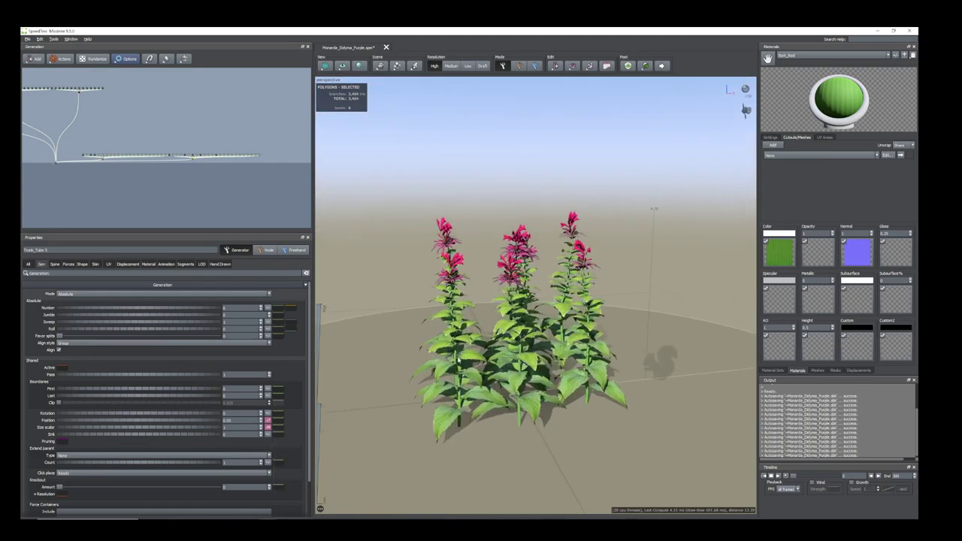
Bend the front stem of the cluster with the freehand Bend tool
click(458, 361)
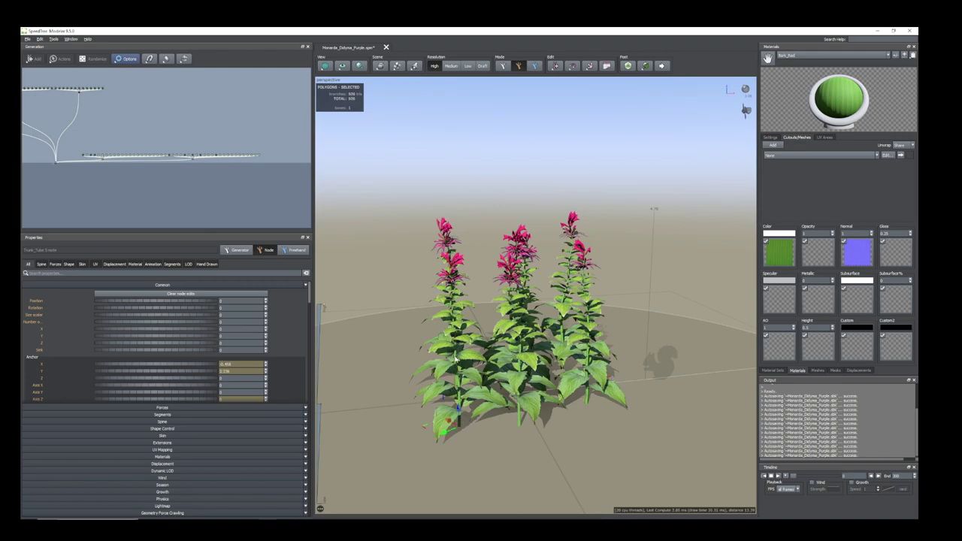
key(space)
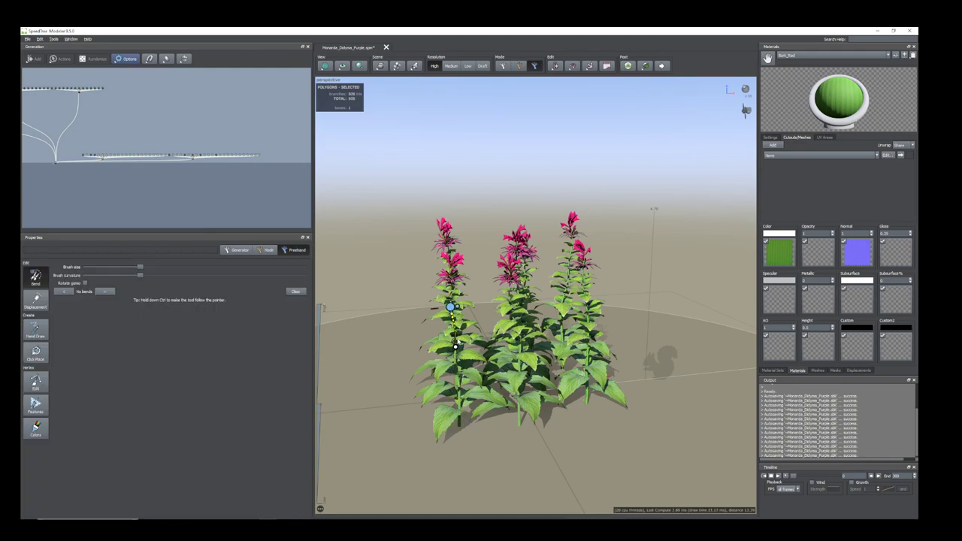
mouse_move(455, 348)
mouse_down()
mouse_move(459, 381)
mouse_move(455, 357)
mouse_up()
drag(467, 321, 465, 319)
drag(421, 381, 502, 410)
middle_drag(502, 409, 473, 366)
Select the outlying stem on the far side of the cluster and bend it freehand
click(468, 359)
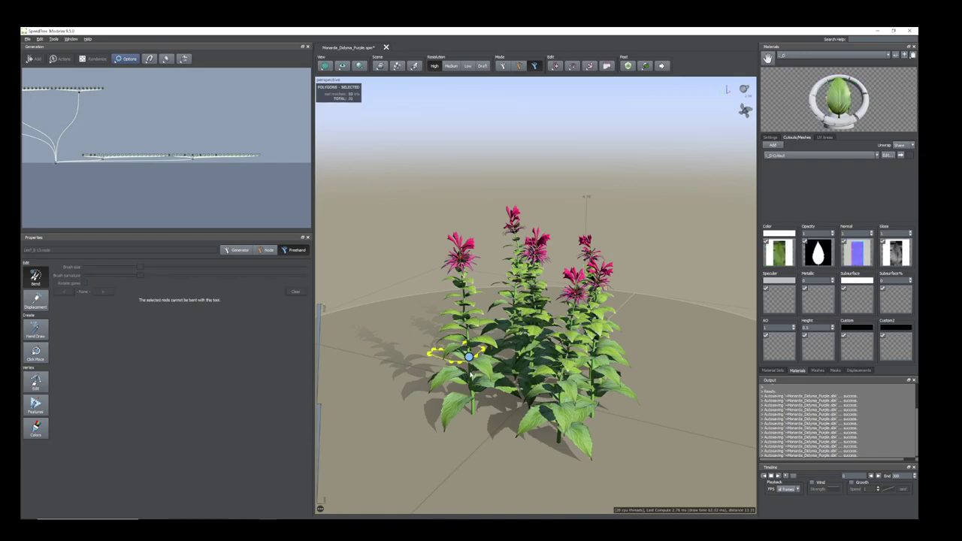
click(470, 374)
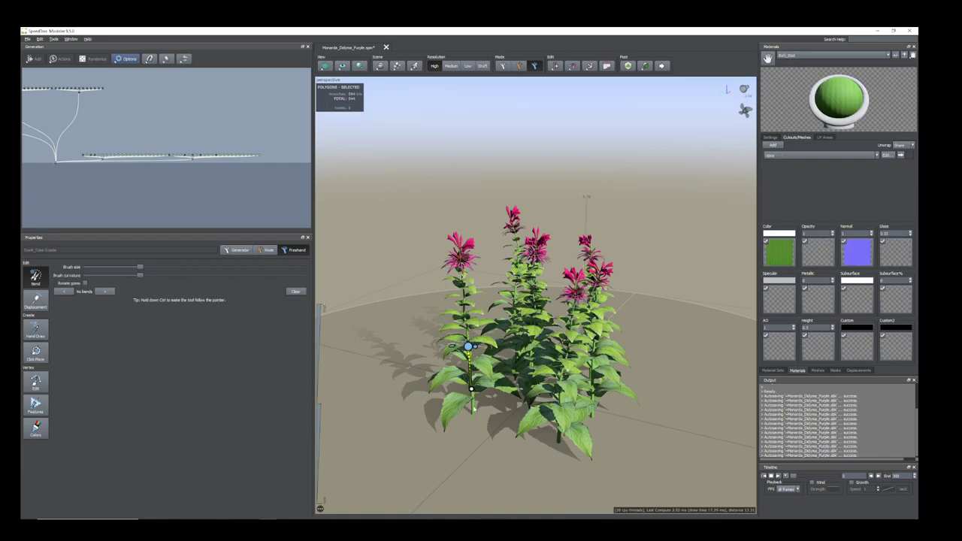
drag(470, 373, 502, 365)
middle_drag(502, 364, 512, 359)
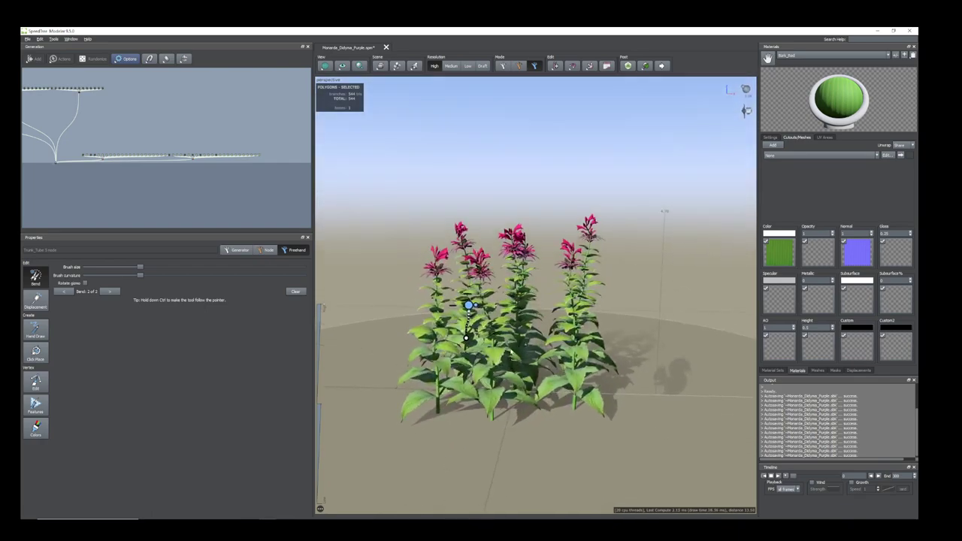
Bend another front stem freehand to separate its flower head from the neighbouring one
click(499, 335)
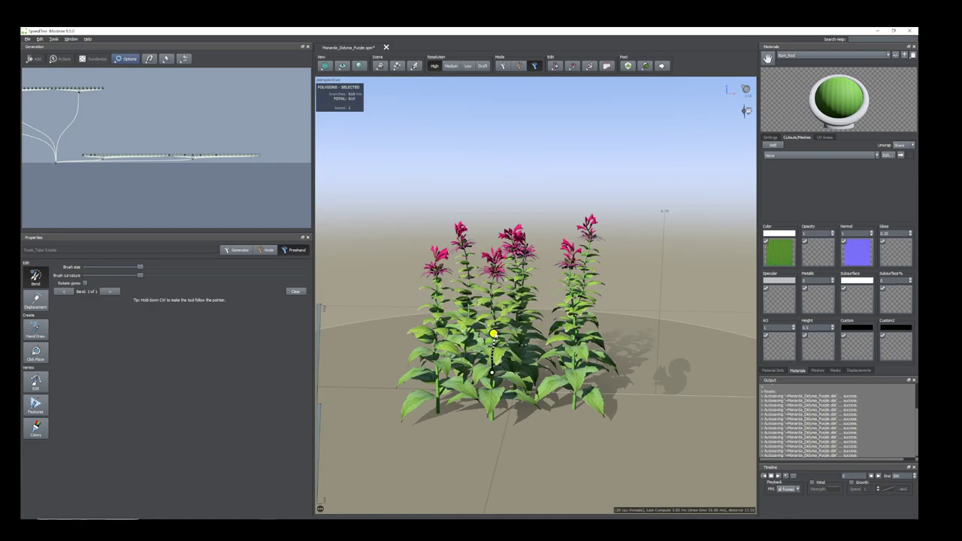
drag(500, 335, 498, 336)
drag(493, 373, 497, 341)
drag(509, 302, 501, 301)
middle_drag(564, 301, 571, 337)
middle_drag(554, 283, 525, 311)
Select the central stem, switch it to node editing and shift its base along one axis within the cluster
click(526, 430)
scroll(537, 434, down, 2)
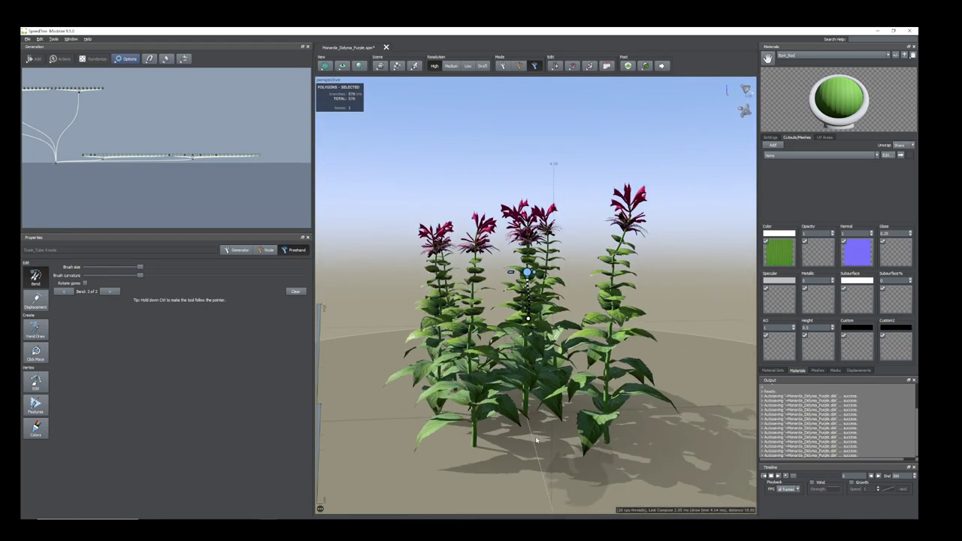
key(space)
key(space)
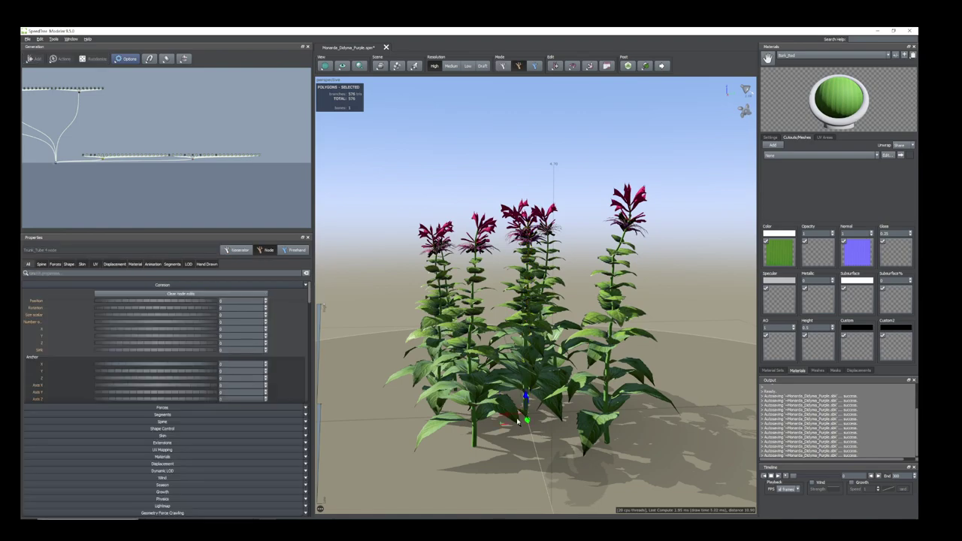
drag(507, 415, 567, 413)
middle_drag(530, 492, 573, 278)
click(542, 284)
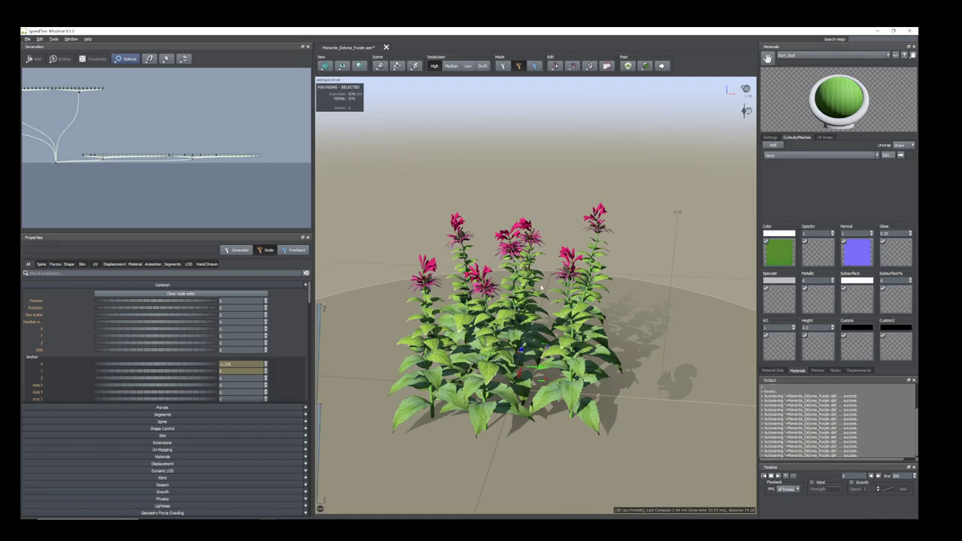
Bend the relocated central stem freehand away from the adjacent flower head, and deselect it
key(f)
click(524, 307)
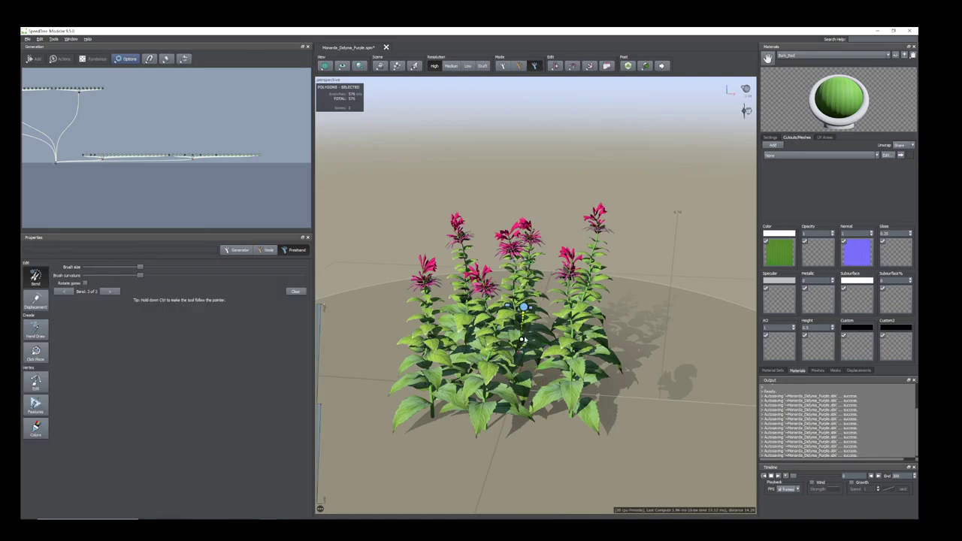
drag(525, 307, 527, 308)
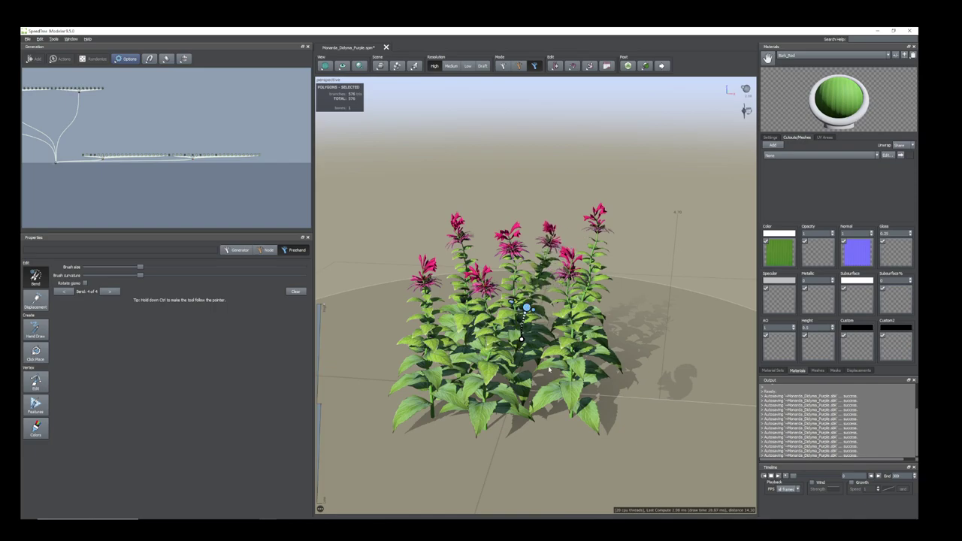
drag(525, 413, 546, 410)
scroll(558, 432, up, 3)
scroll(537, 405, down, 2)
click(606, 445)
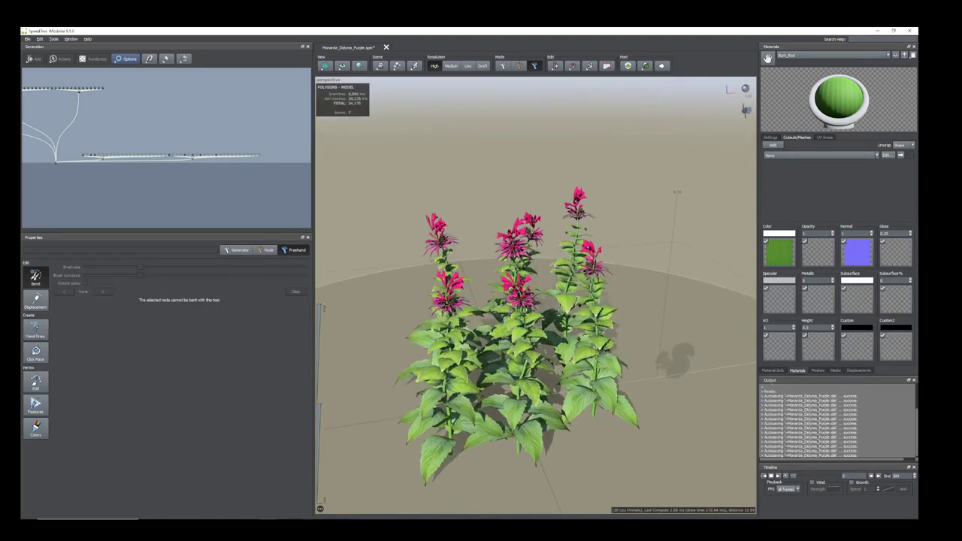